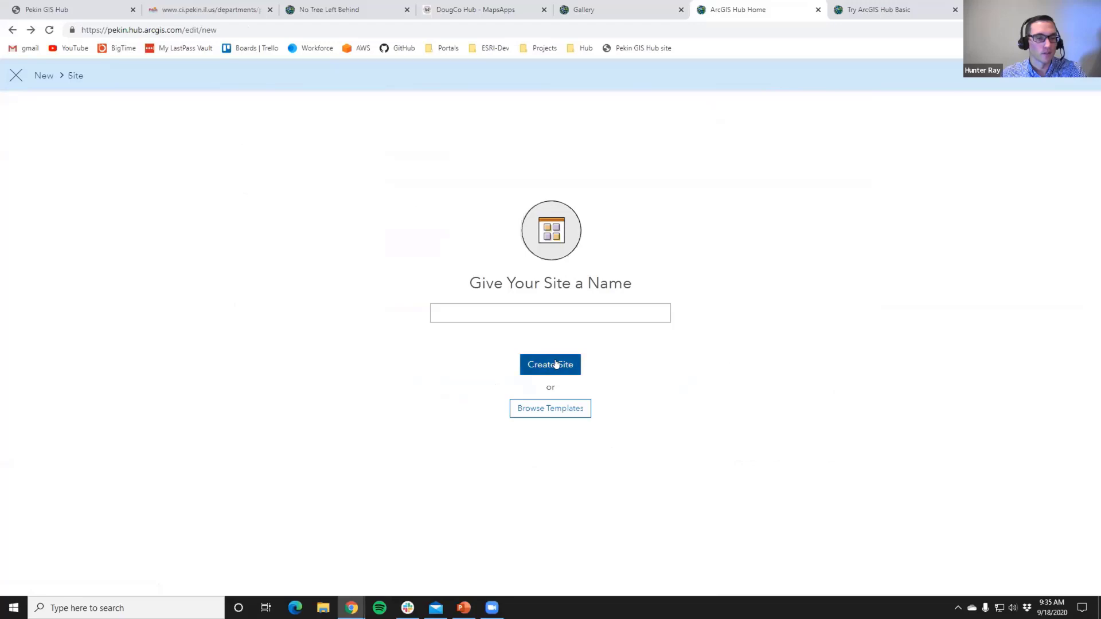
- Create a new Hub site named WebinarTest
click(535, 308)
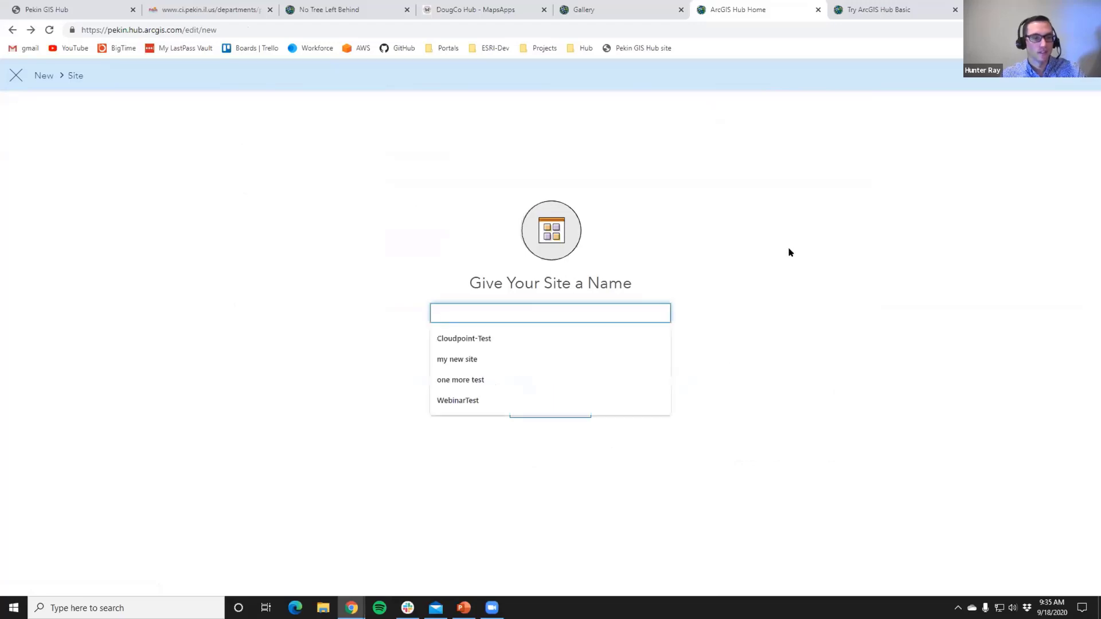
click(447, 402)
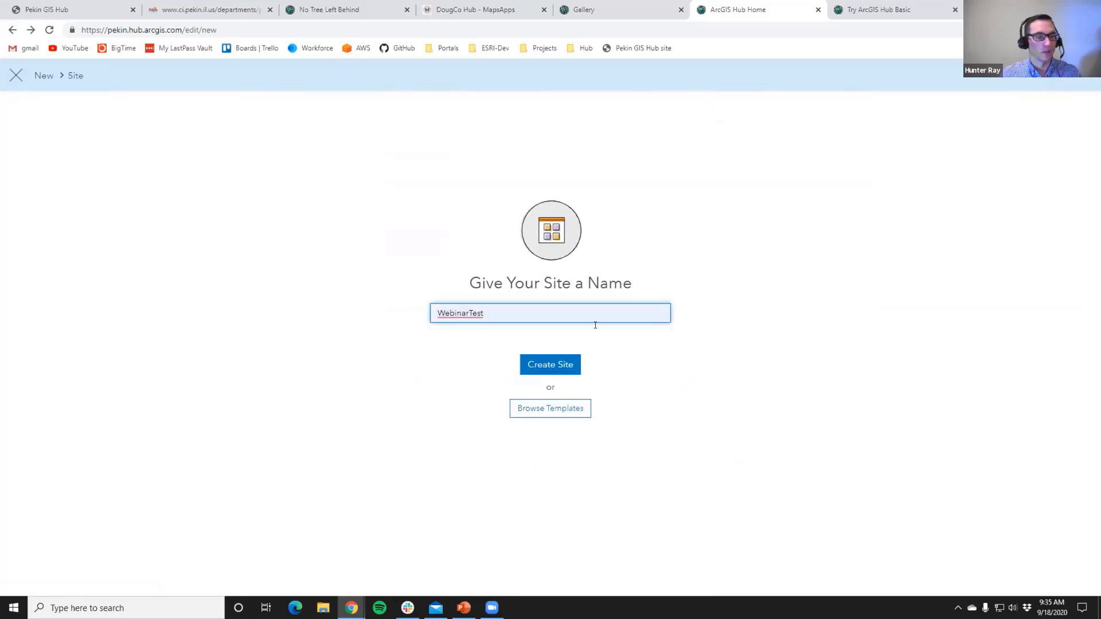
click(540, 366)
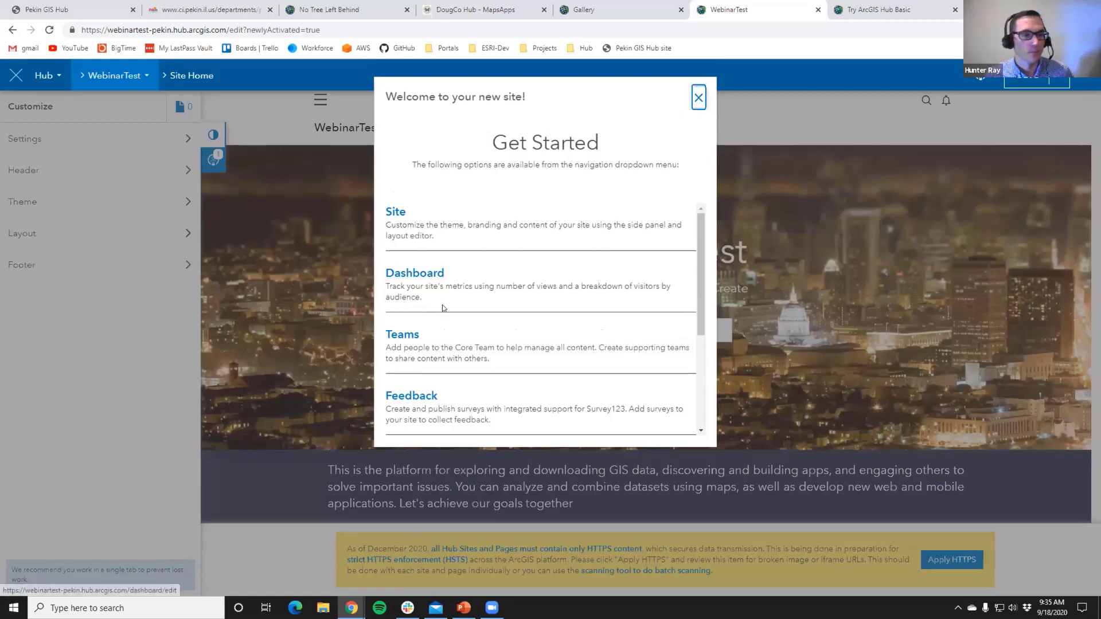
- Scroll through the Get Started overview, highlighting the Teams and Feedback descriptions
scroll(444, 278, down, 1)
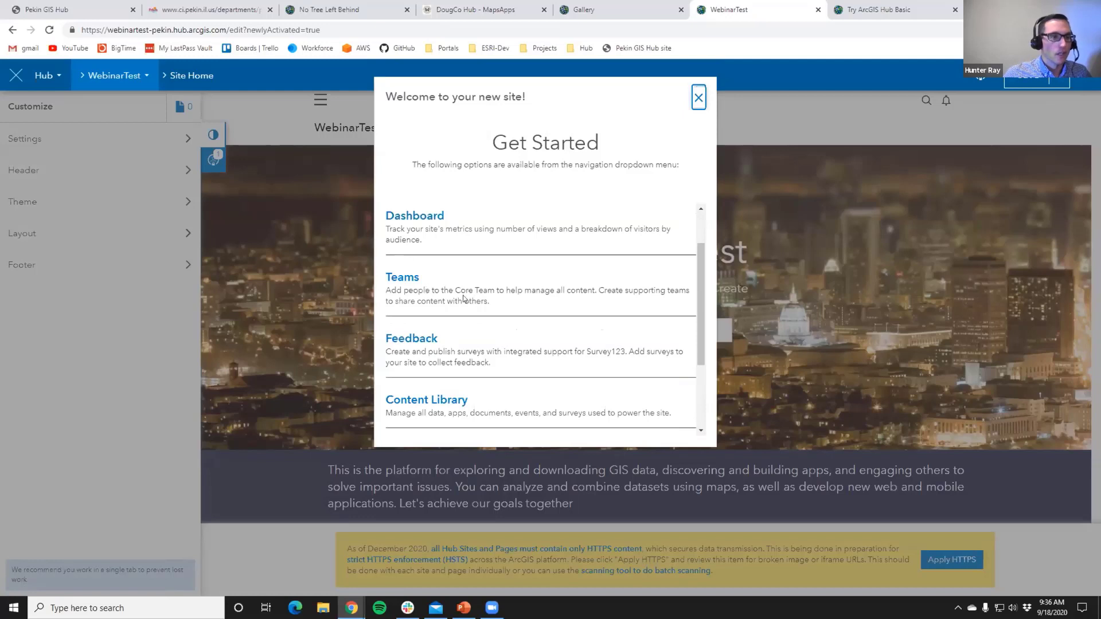
drag(463, 290, 386, 290)
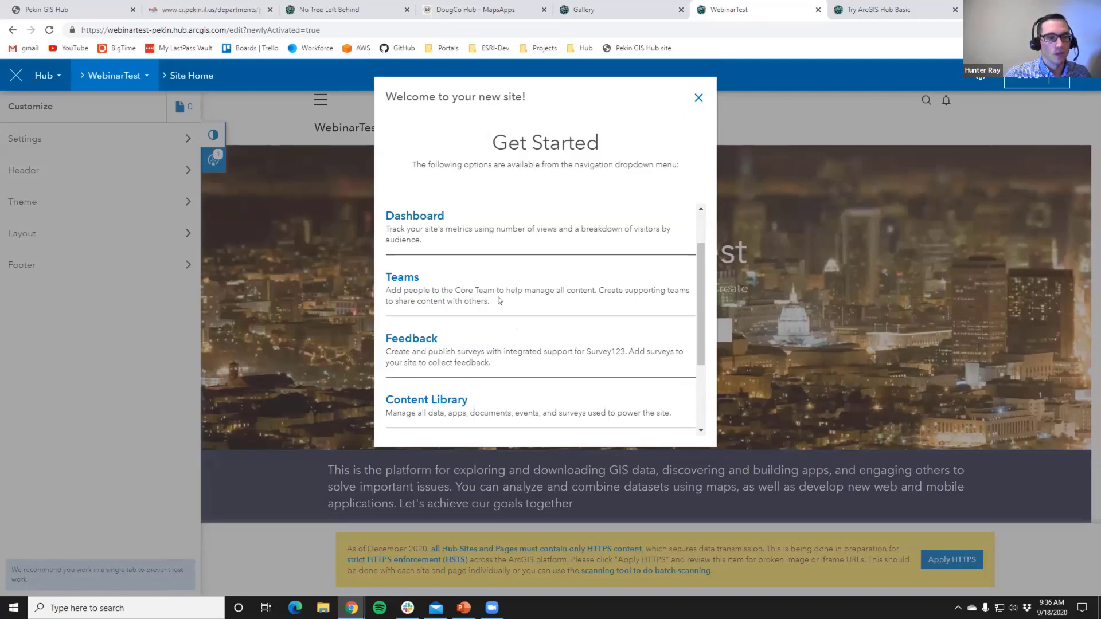
drag(500, 301, 463, 291)
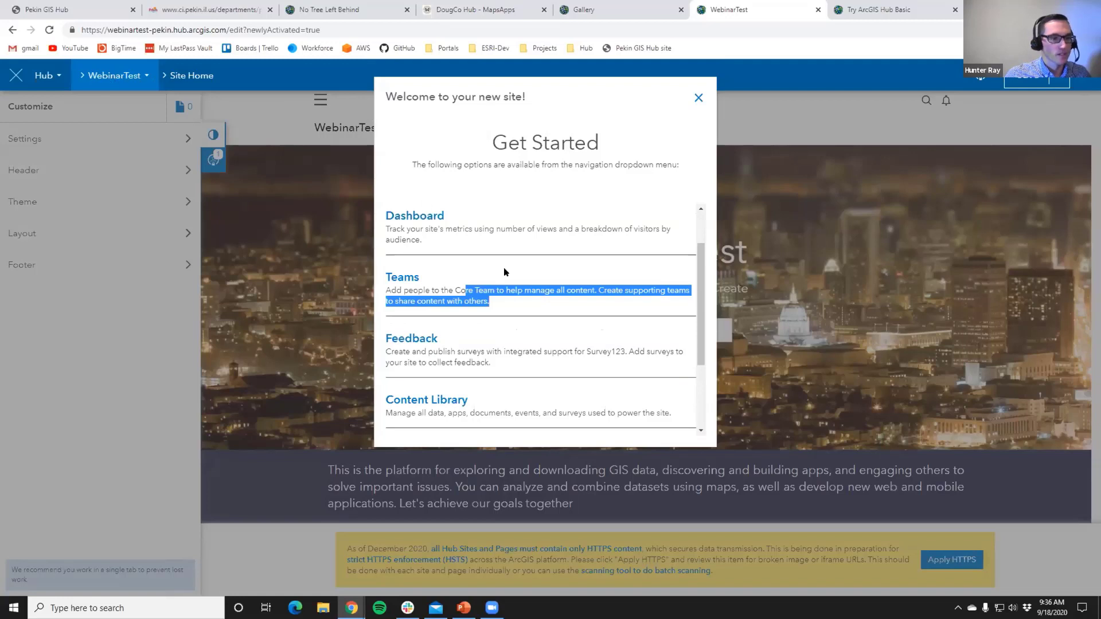
scroll(544, 303, down, 1)
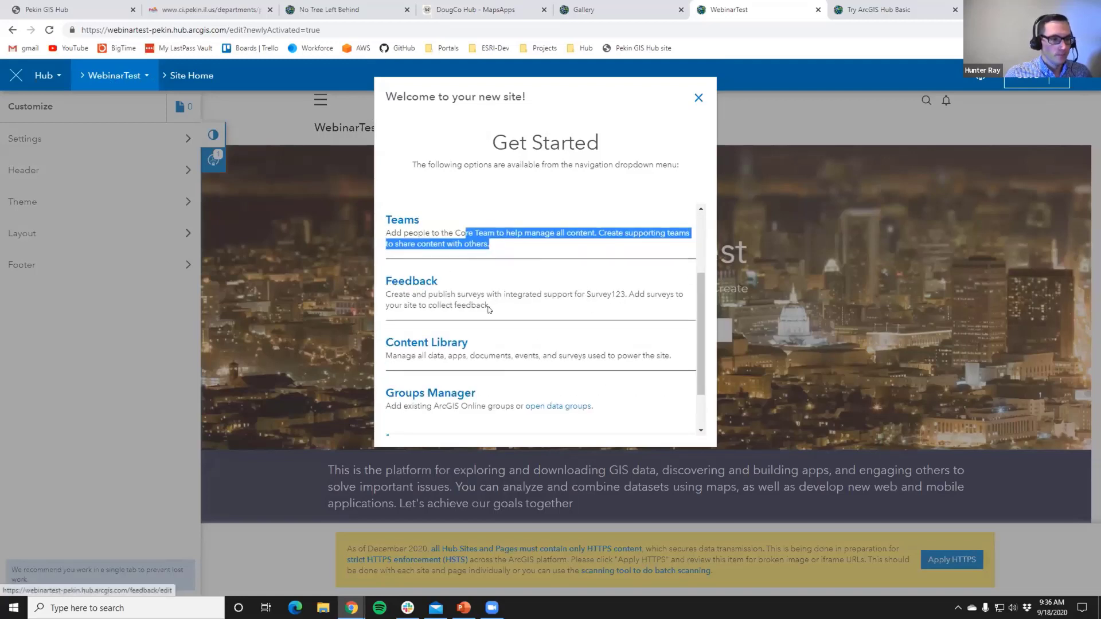
drag(438, 294, 502, 294)
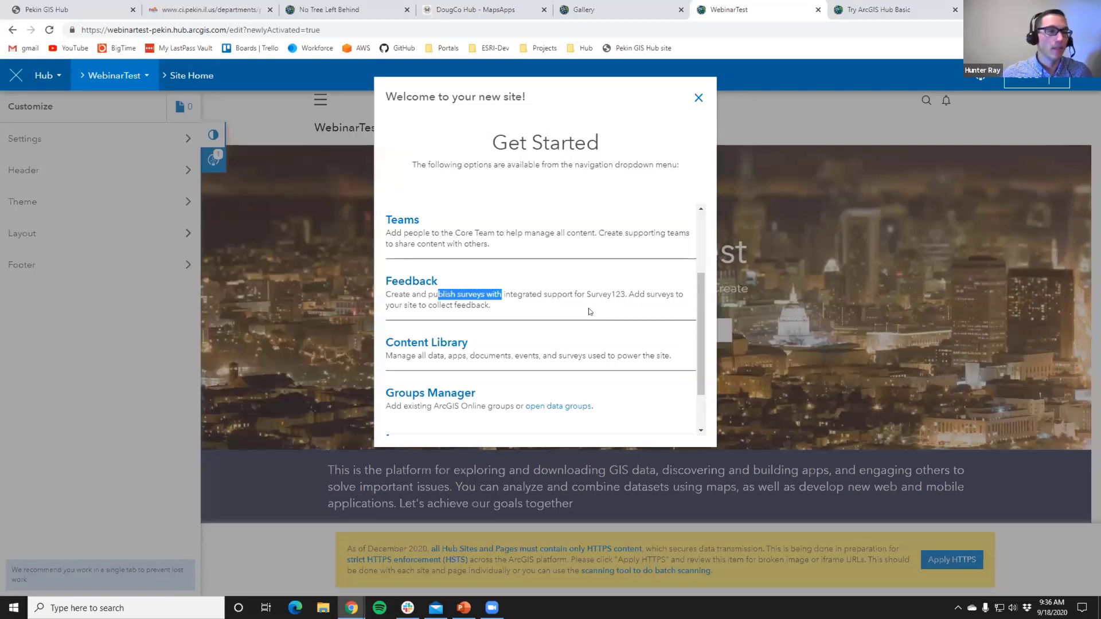
click(495, 309)
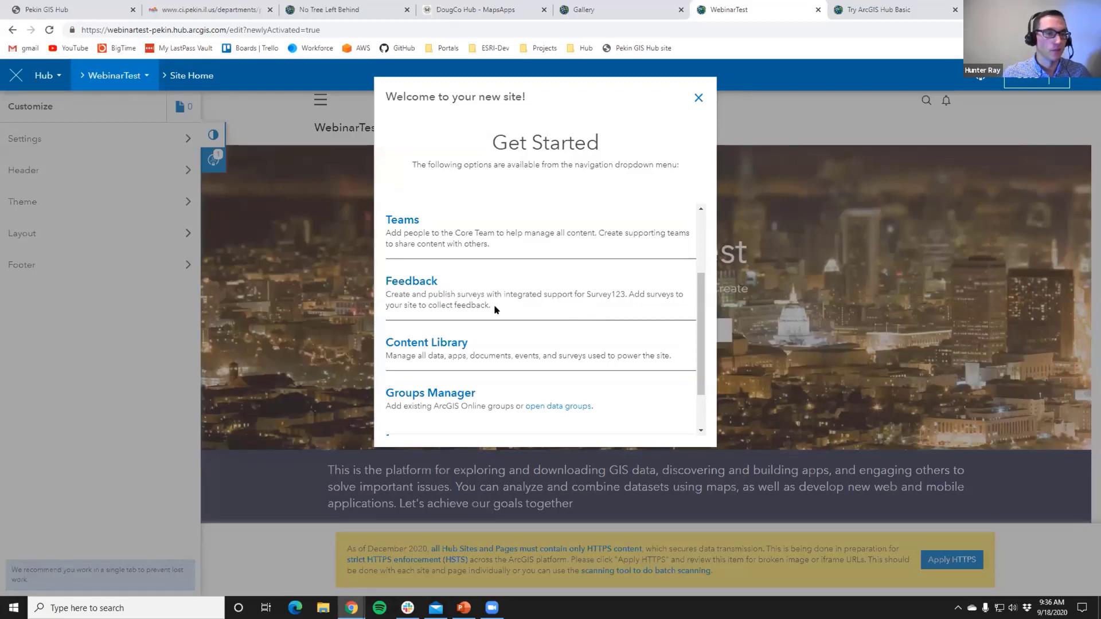
scroll(520, 301, down, 2)
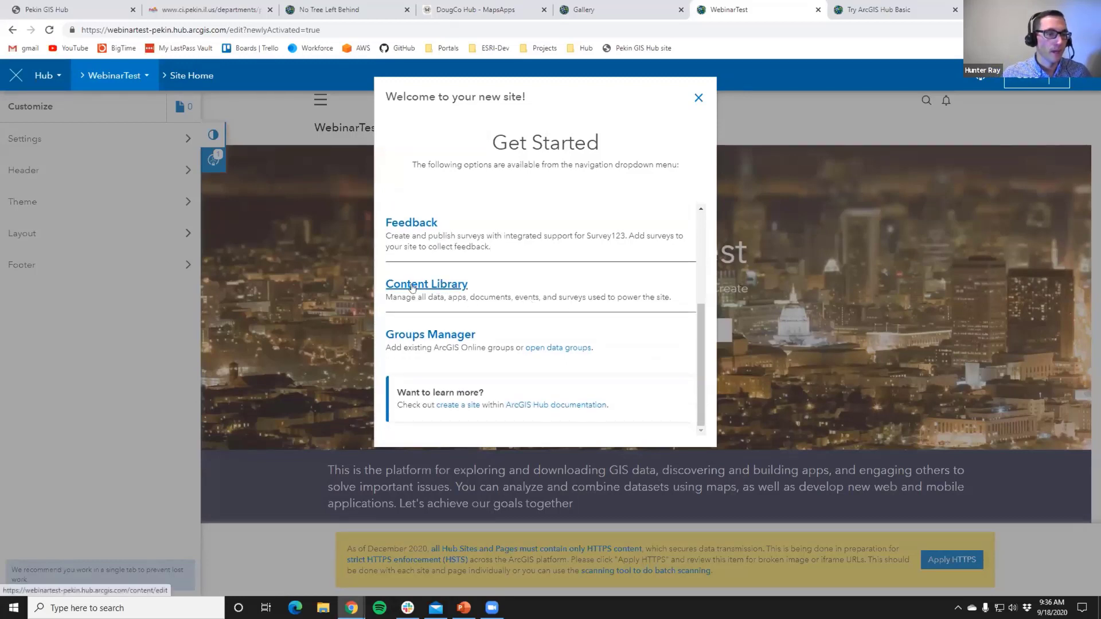
- Go to the site's Content Library and browse existing content to add
click(442, 288)
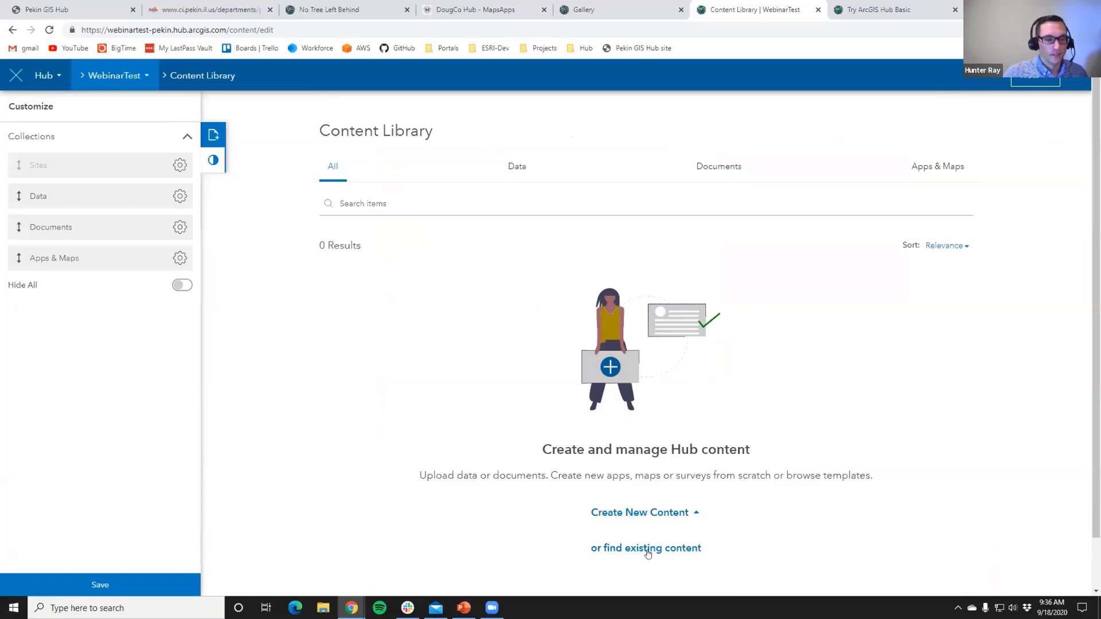
click(651, 518)
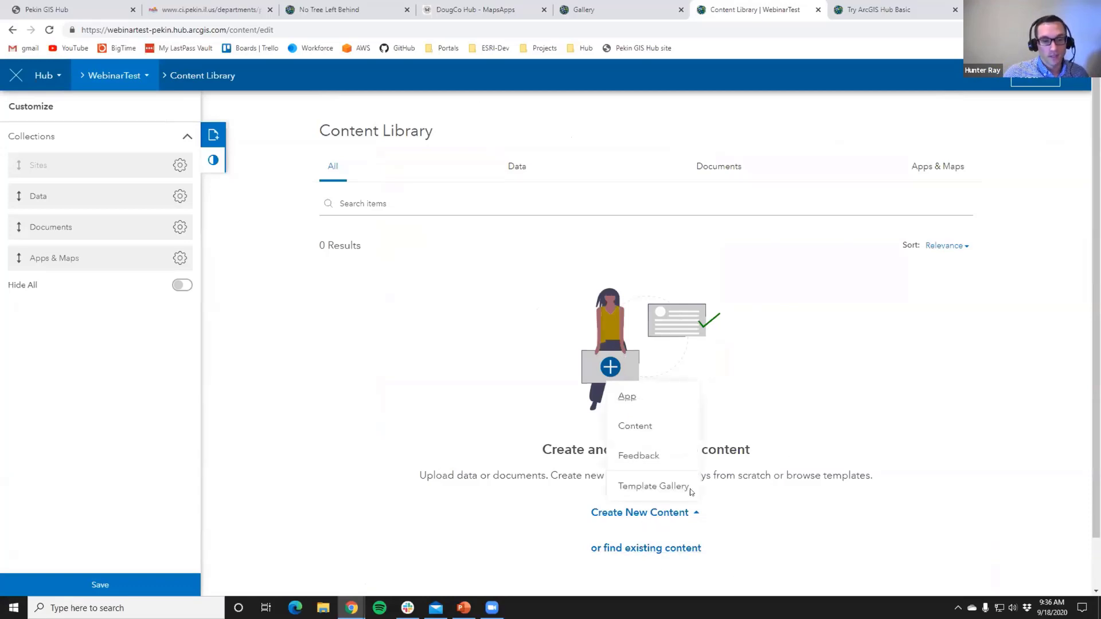
click(657, 550)
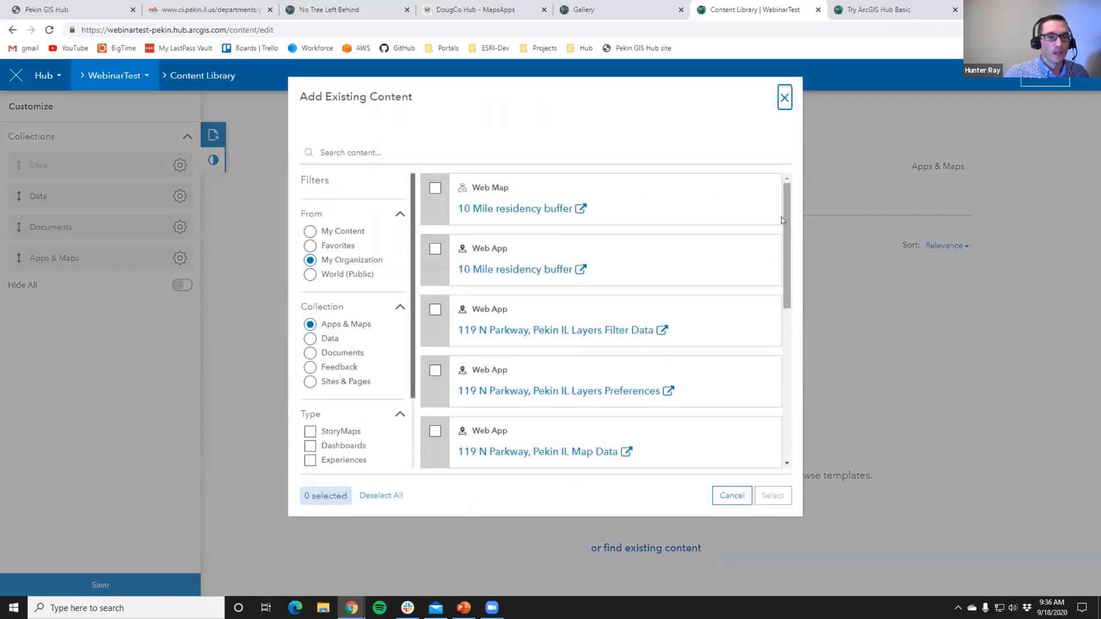
scroll(528, 401, down, 6)
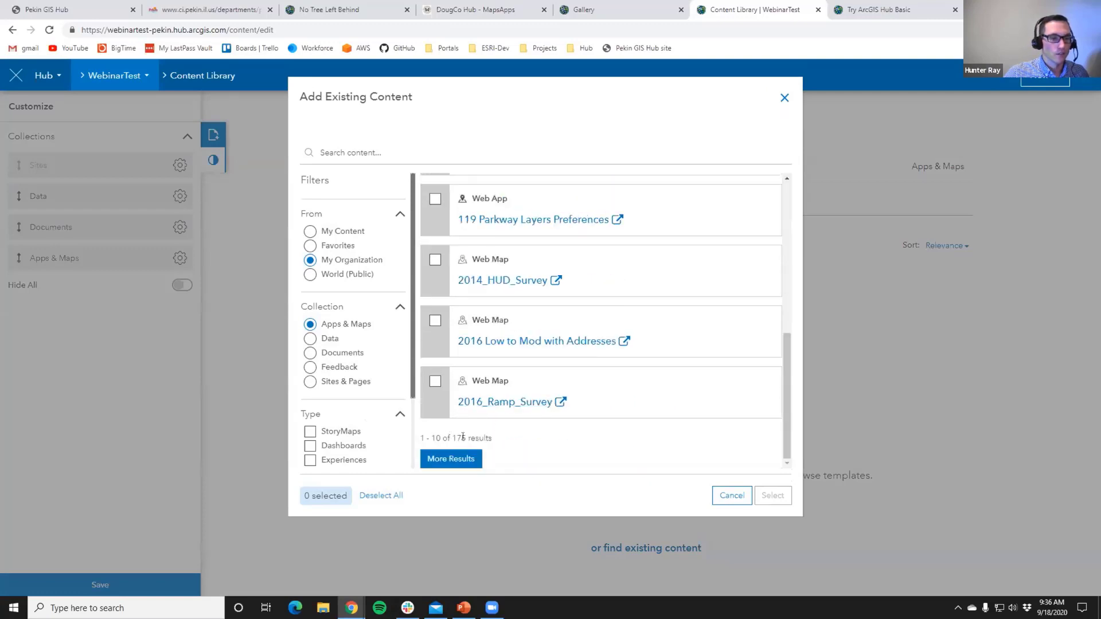
drag(785, 422, 785, 271)
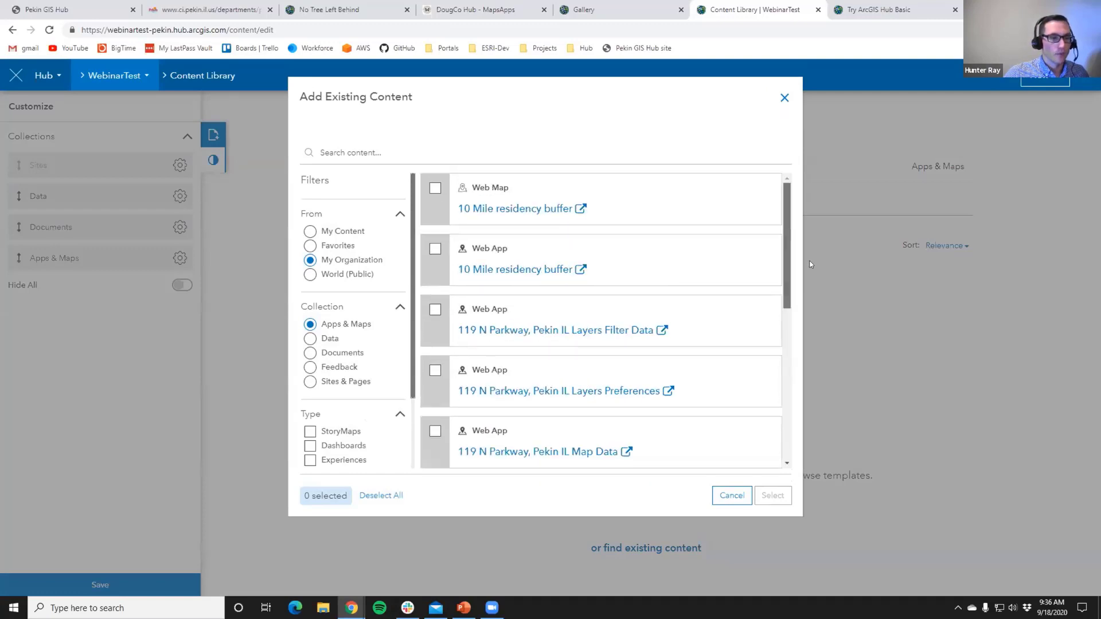
scroll(369, 271, down, 2)
scroll(368, 273, down, 1)
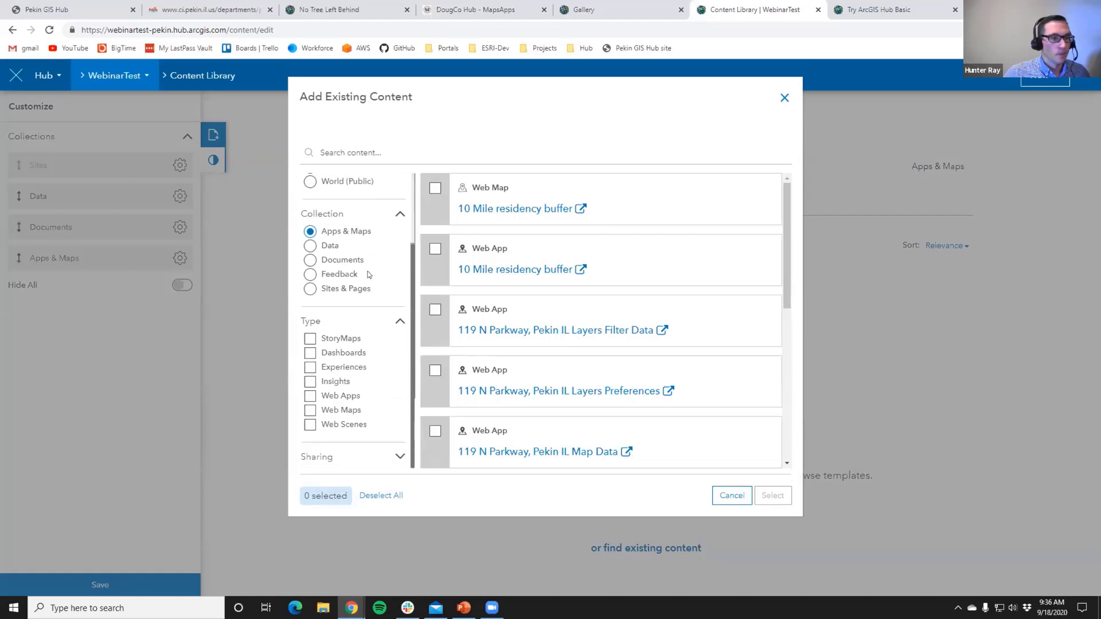
- Filter the existing content to publicly shared Web Apps
click(400, 457)
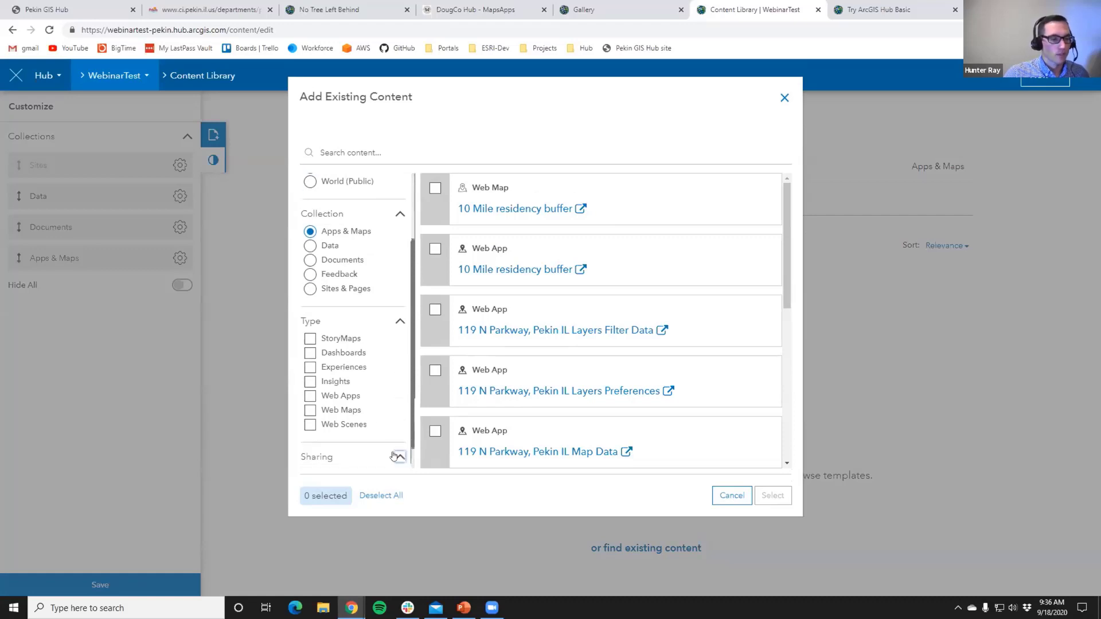
scroll(380, 358, down, 1)
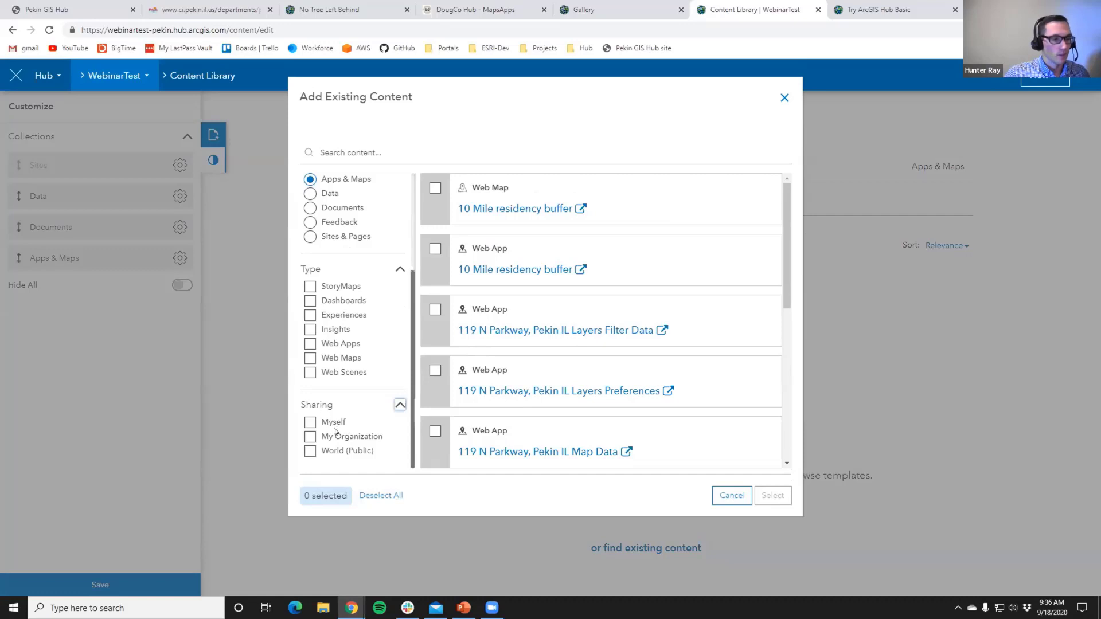
click(311, 452)
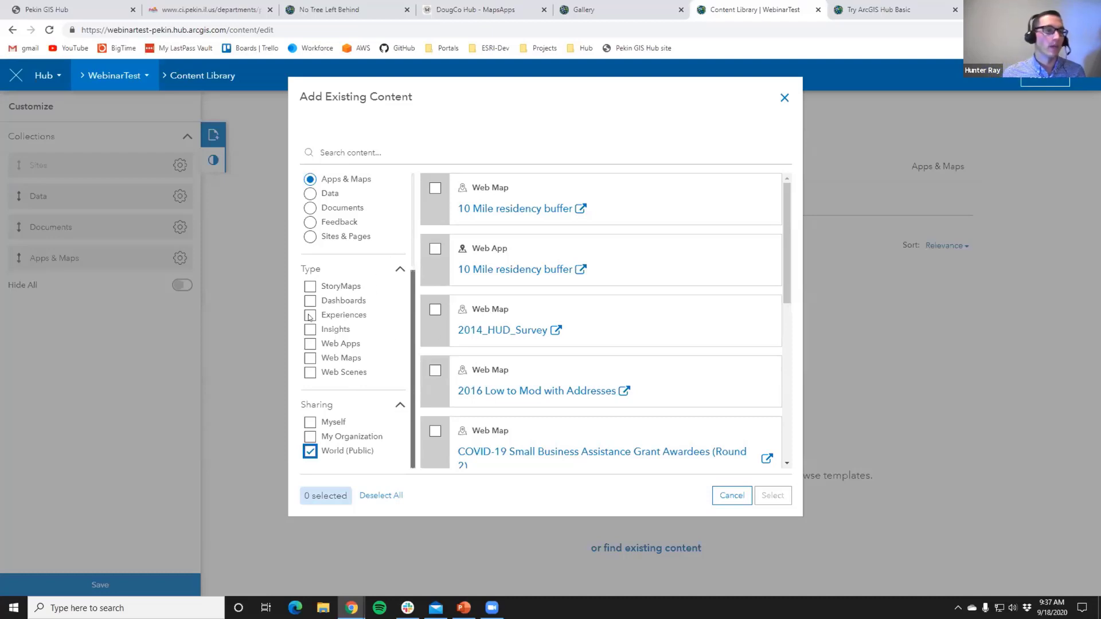
scroll(381, 276, up, 3)
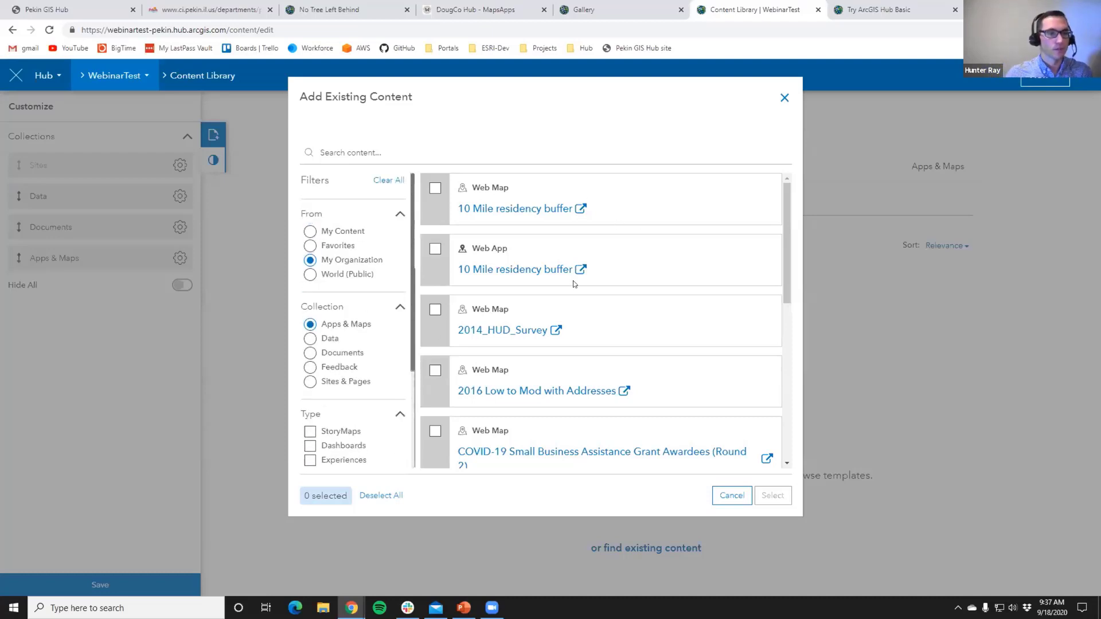
scroll(686, 322, down, 6)
scroll(631, 324, up, 6)
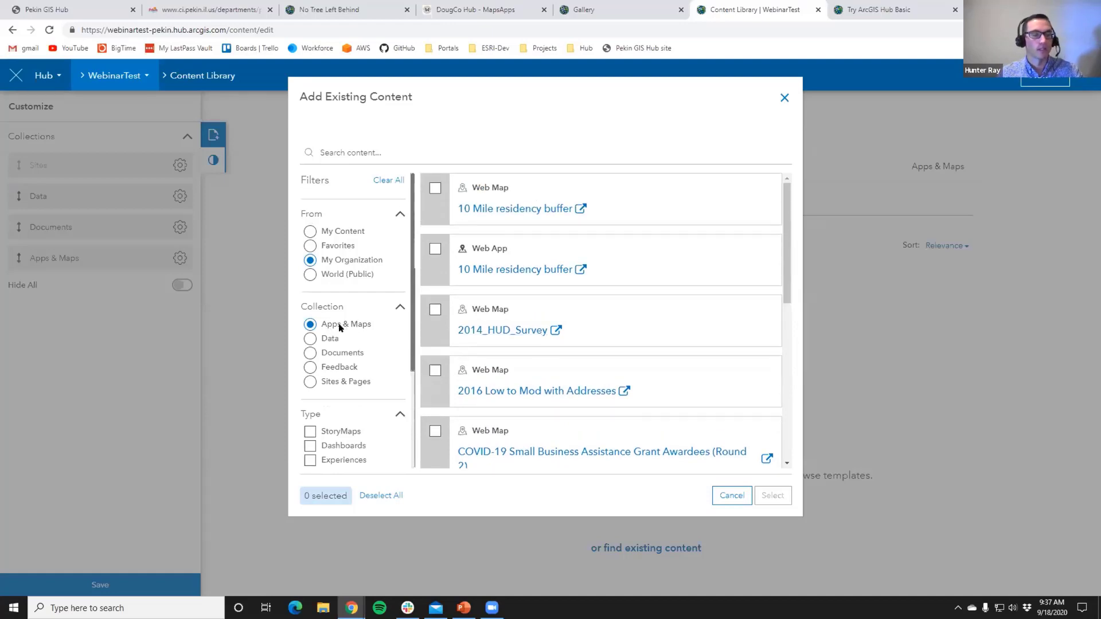
scroll(349, 326, down, 1)
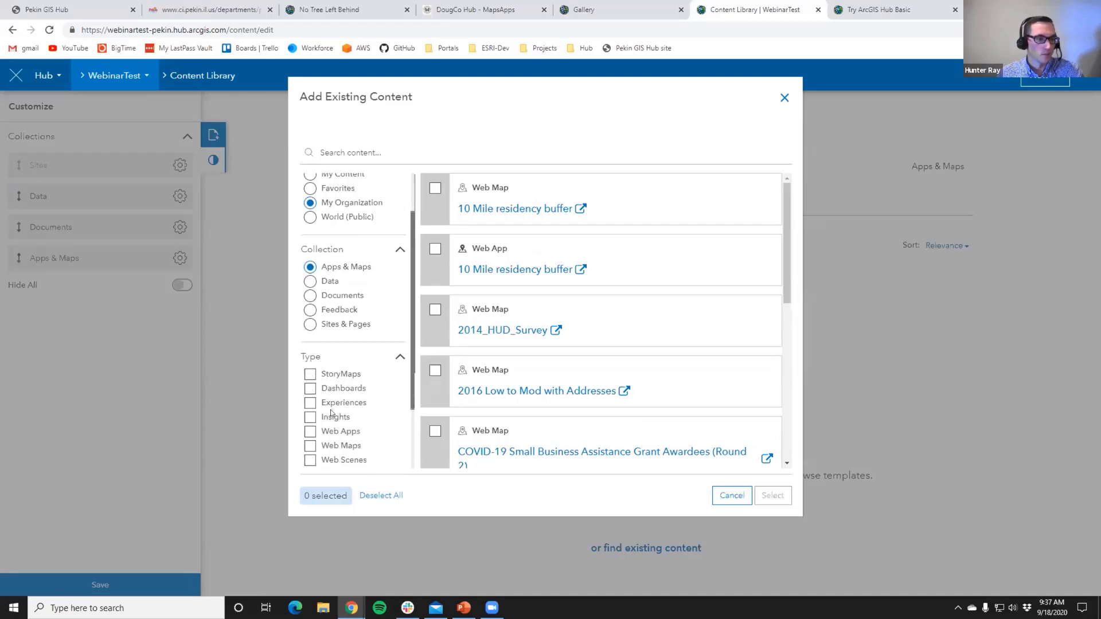
click(310, 431)
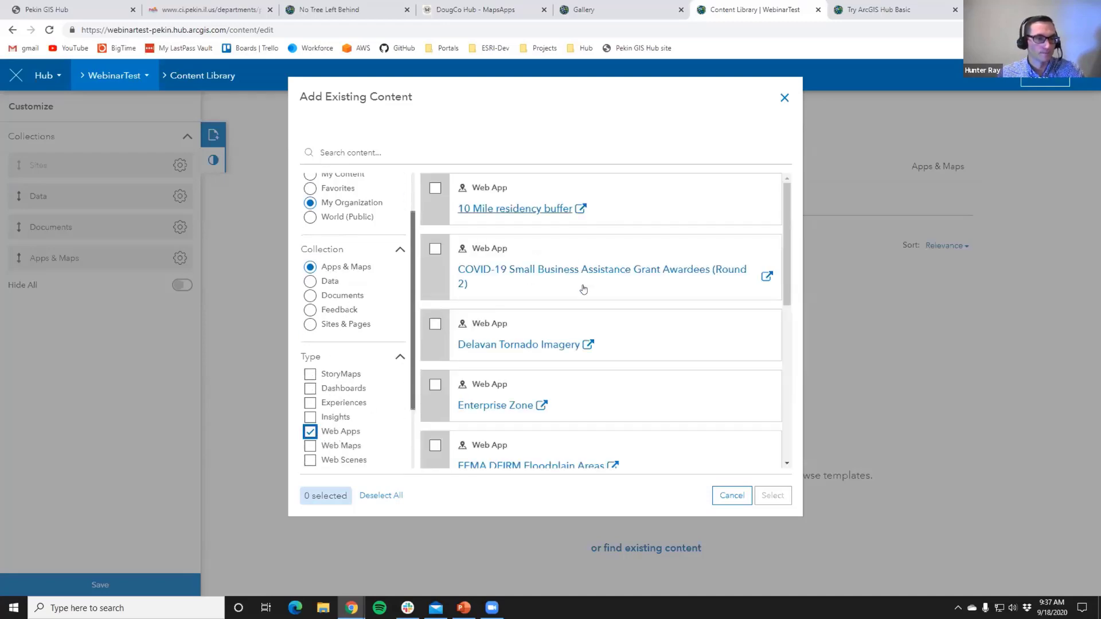
- Select the Enterprise Zone and Garbage Pickup By Day apps and add them
click(435, 188)
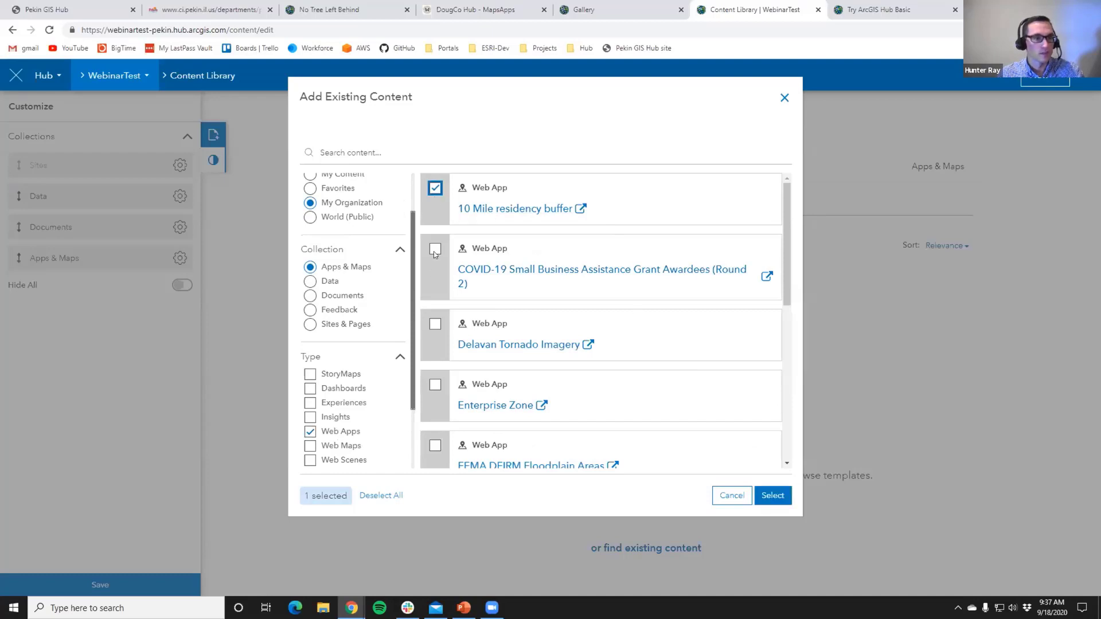
click(435, 249)
click(435, 189)
click(435, 249)
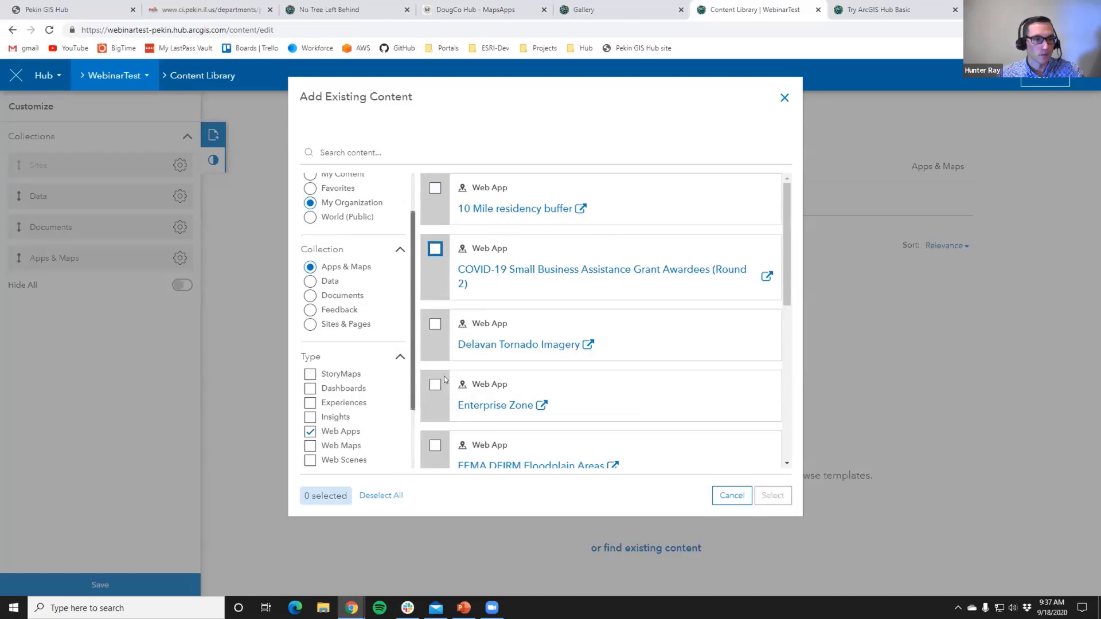
click(436, 384)
scroll(510, 382, down, 2)
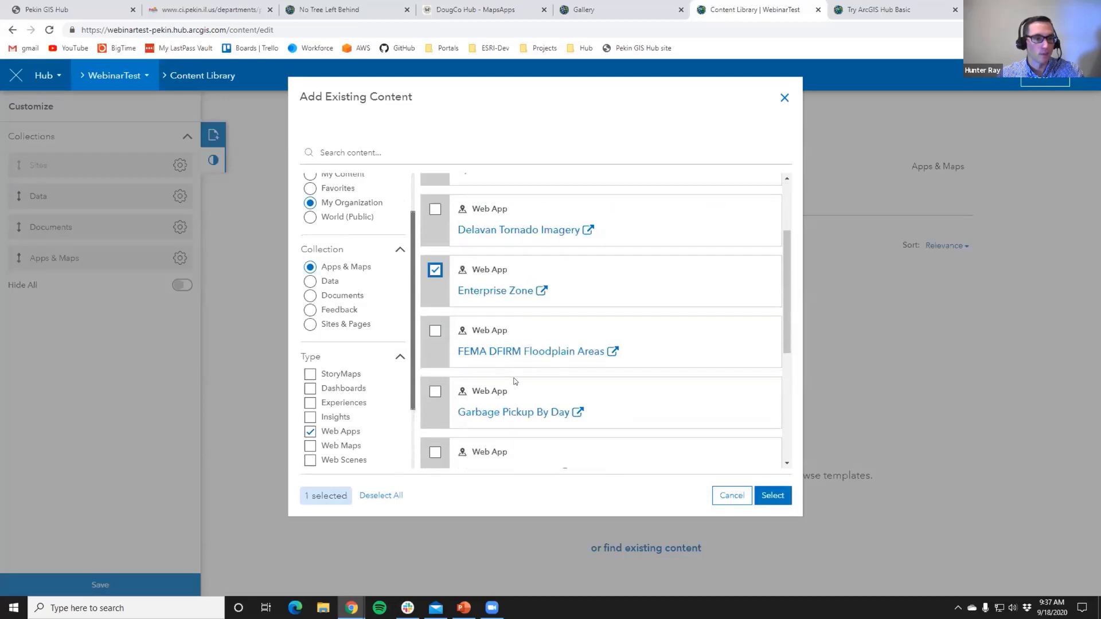
click(435, 392)
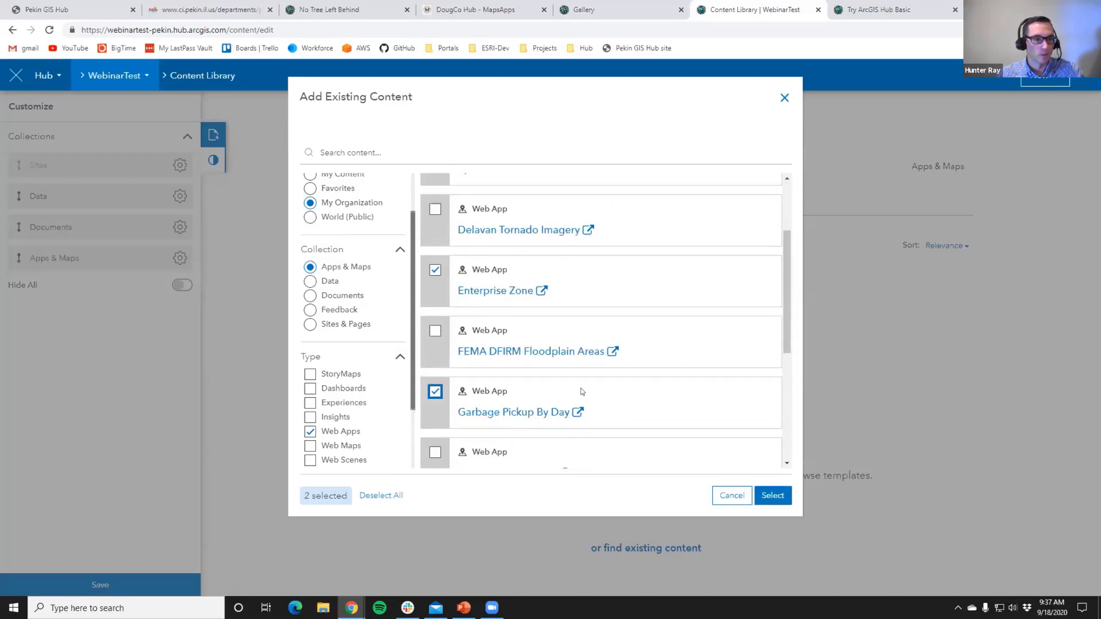
scroll(484, 420, down, 1)
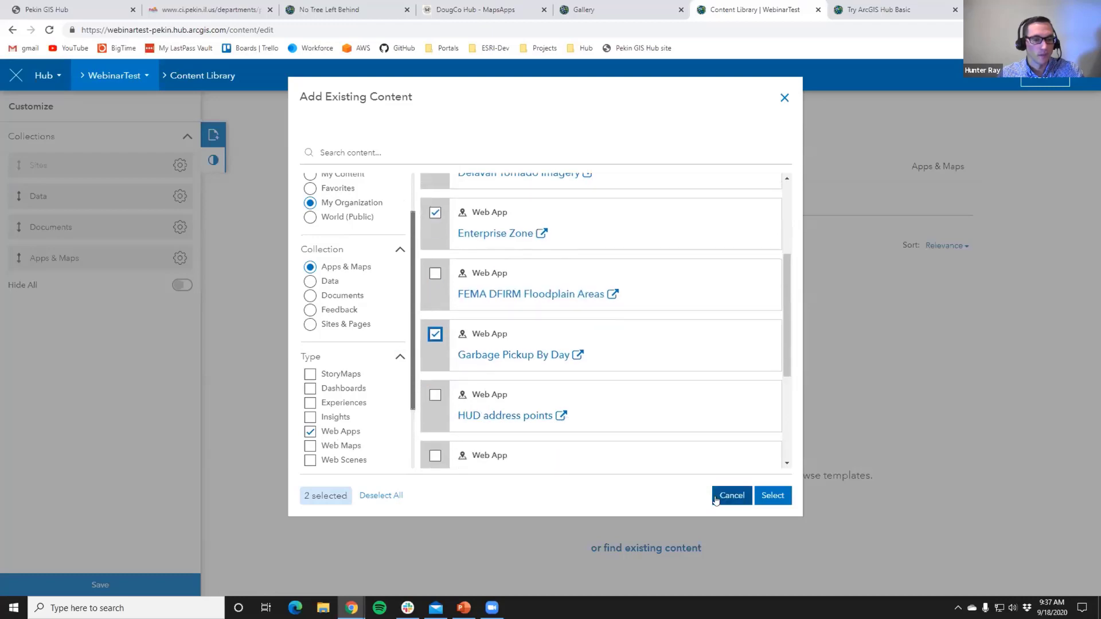
click(772, 495)
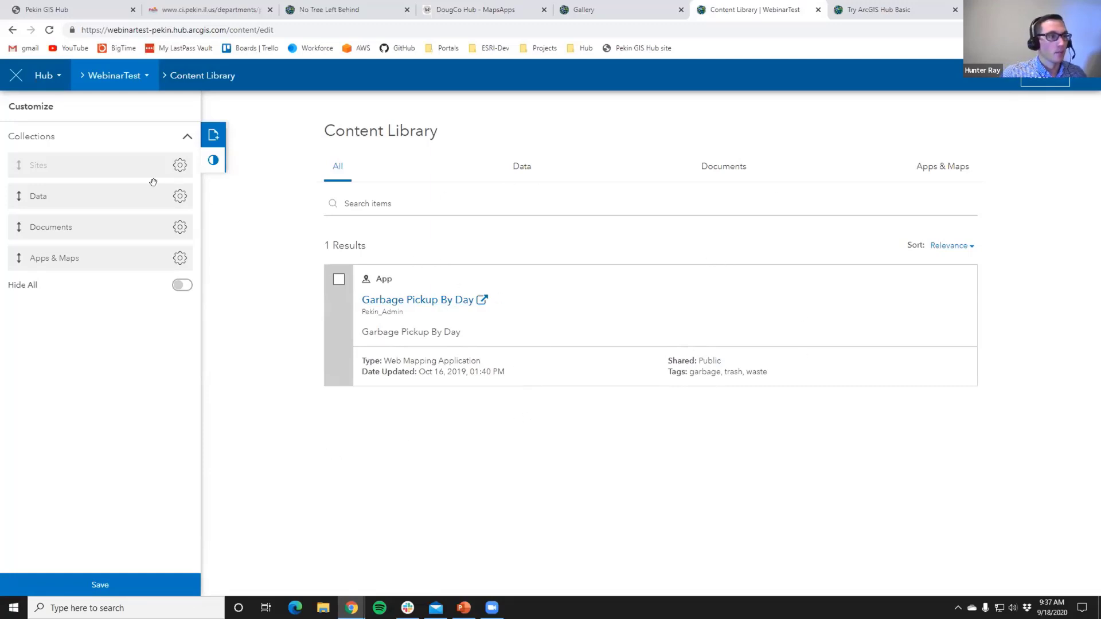
- Open the WebinarTest Site Home page and delete its Applications cards row
click(53, 78)
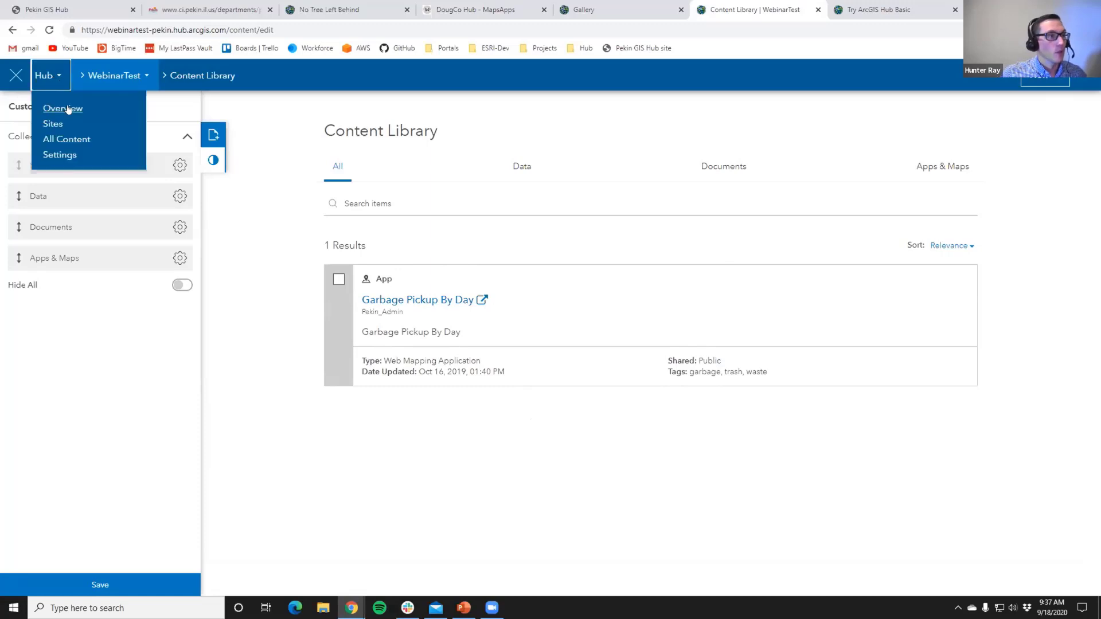
click(124, 75)
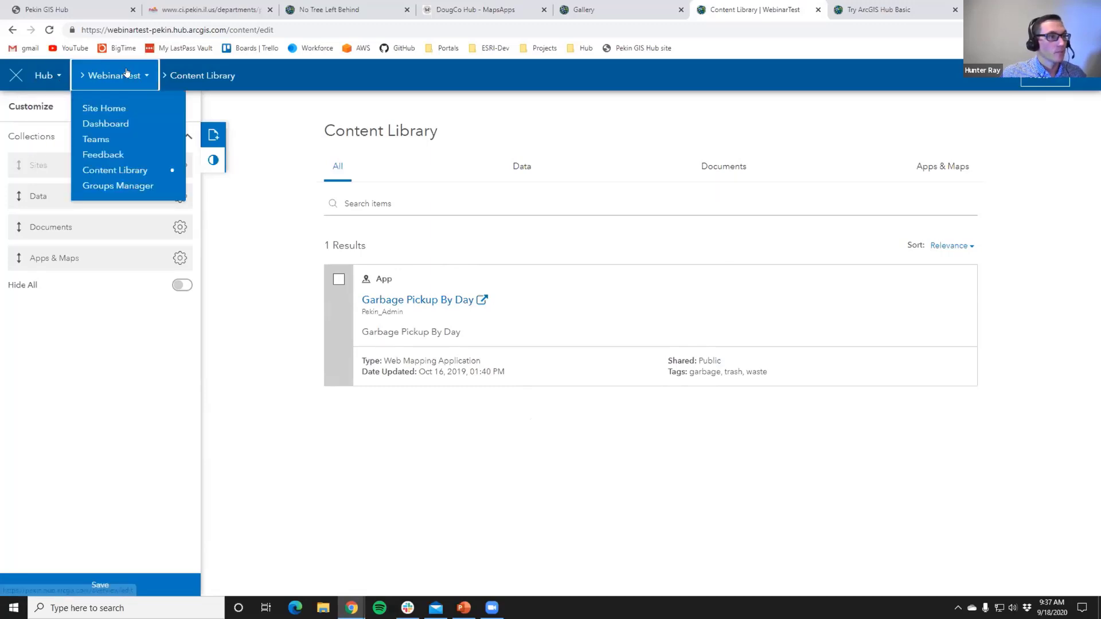
click(110, 109)
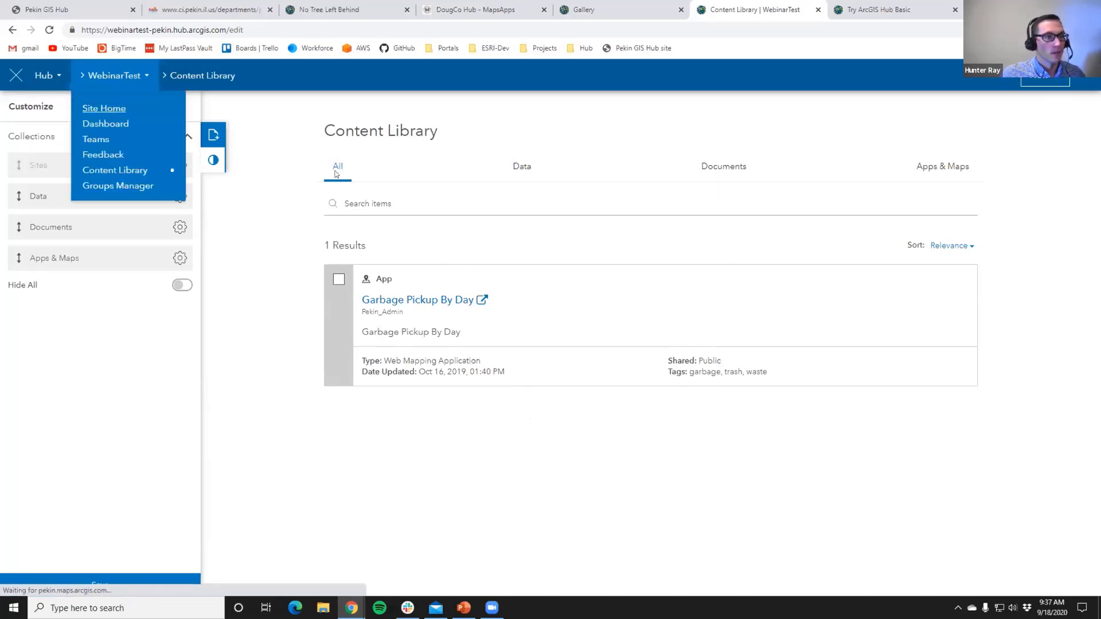
scroll(711, 344, down, 10)
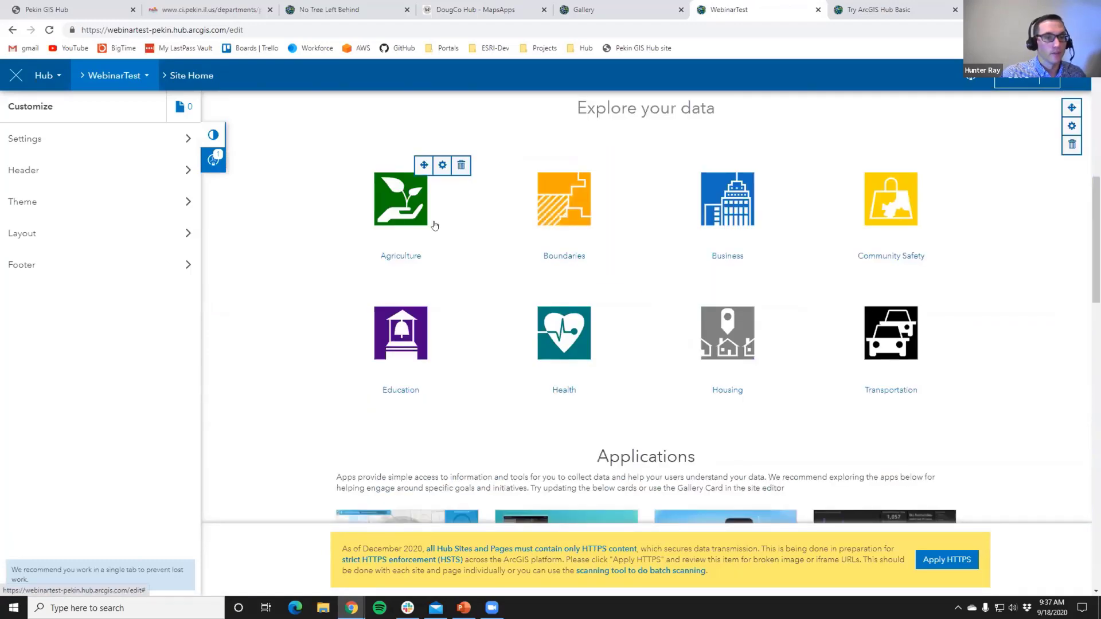
scroll(720, 356, up, 2)
scroll(720, 356, down, 3)
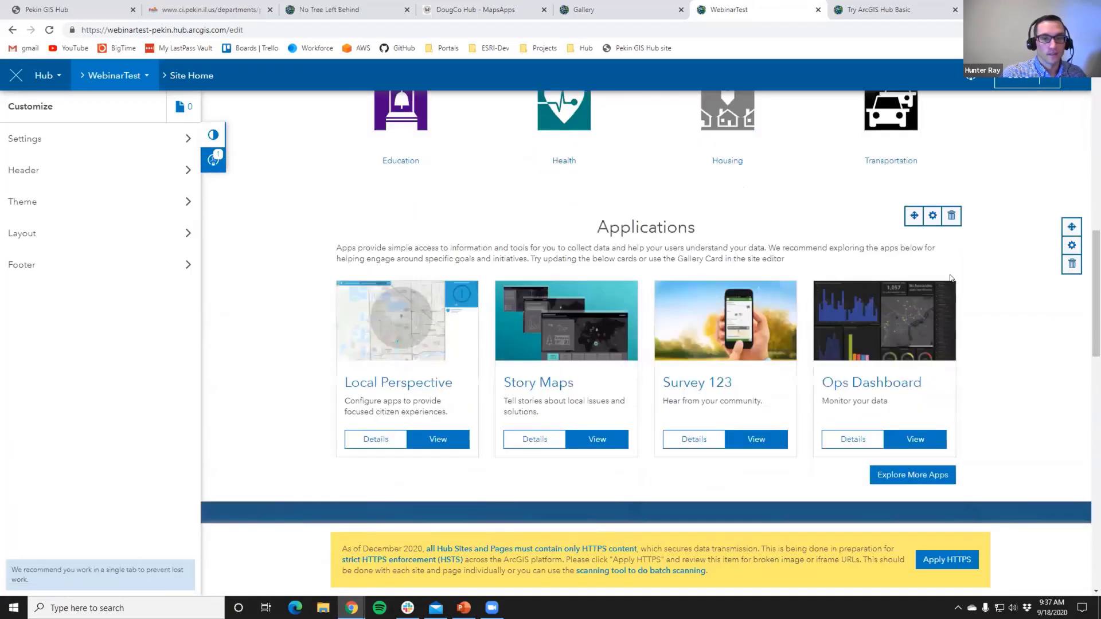
click(951, 216)
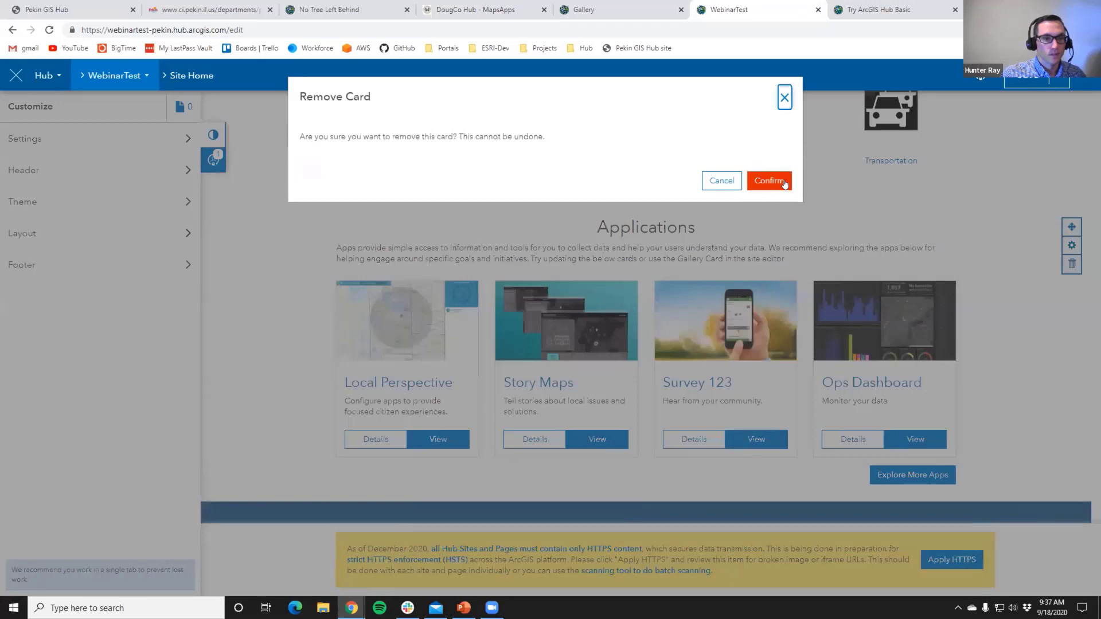
click(784, 182)
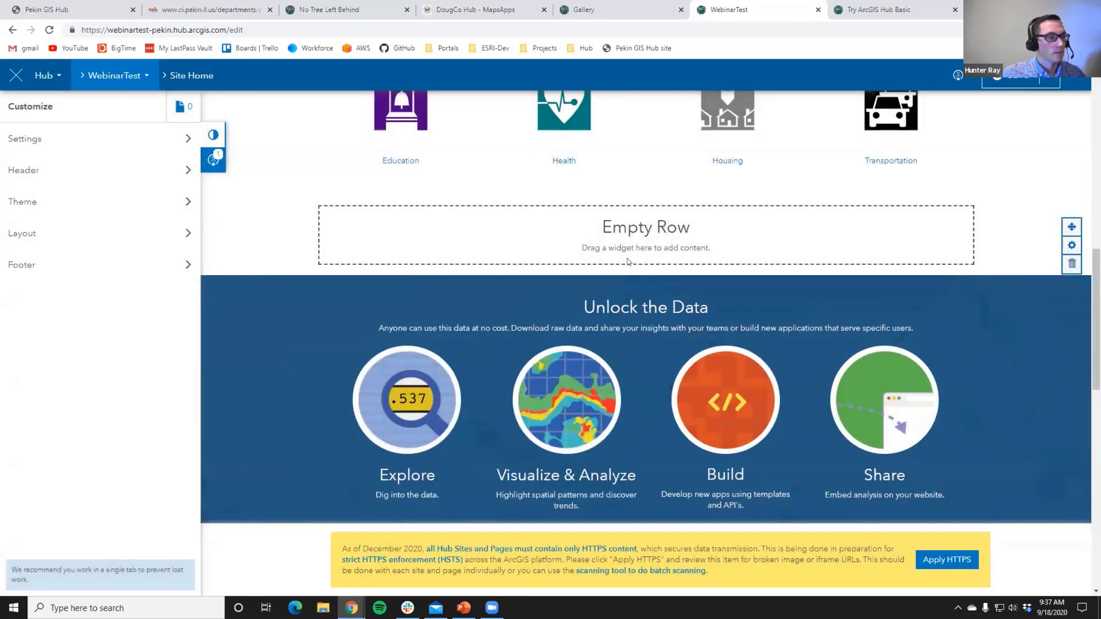
- Drop a Gallery card into the empty row showing apps from the WebinarTest group
click(118, 230)
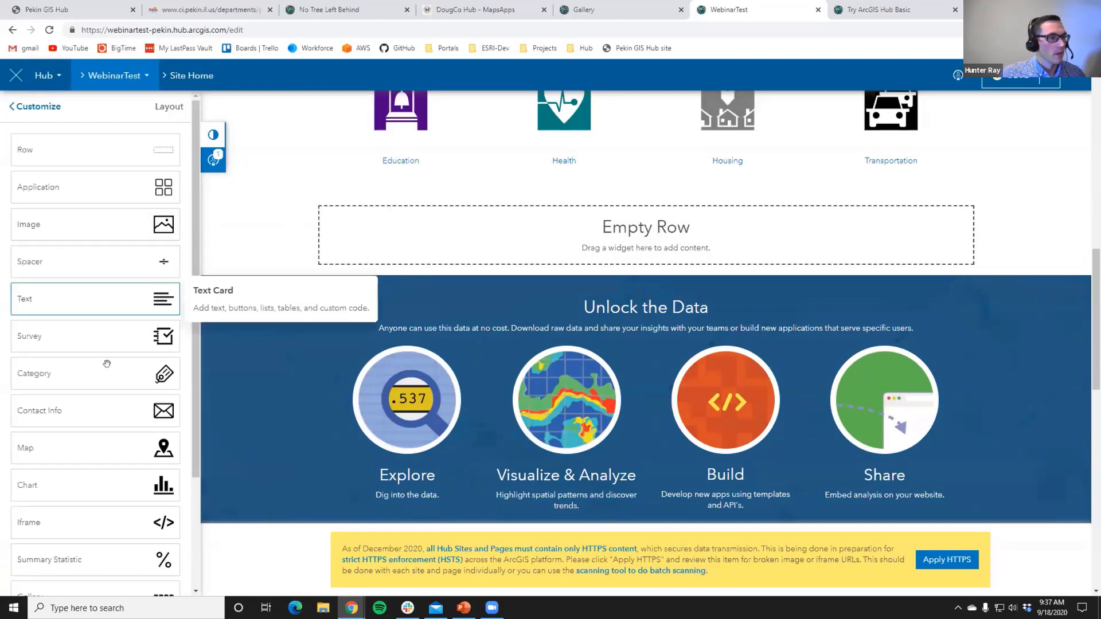
scroll(106, 423, down, 3)
drag(86, 414, 630, 216)
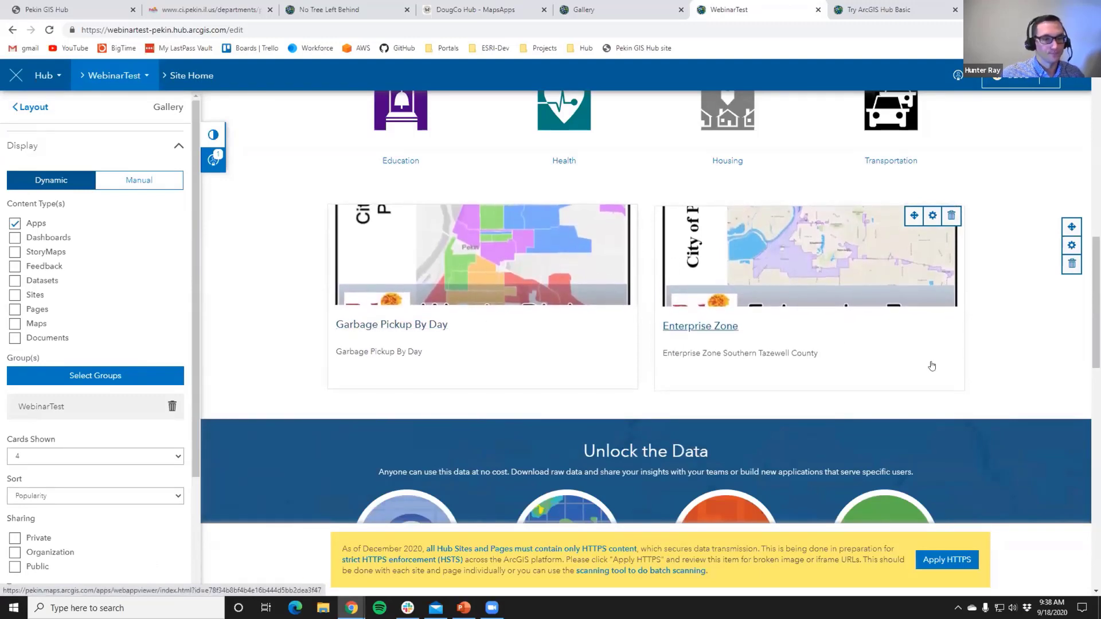
scroll(629, 335, down, 3)
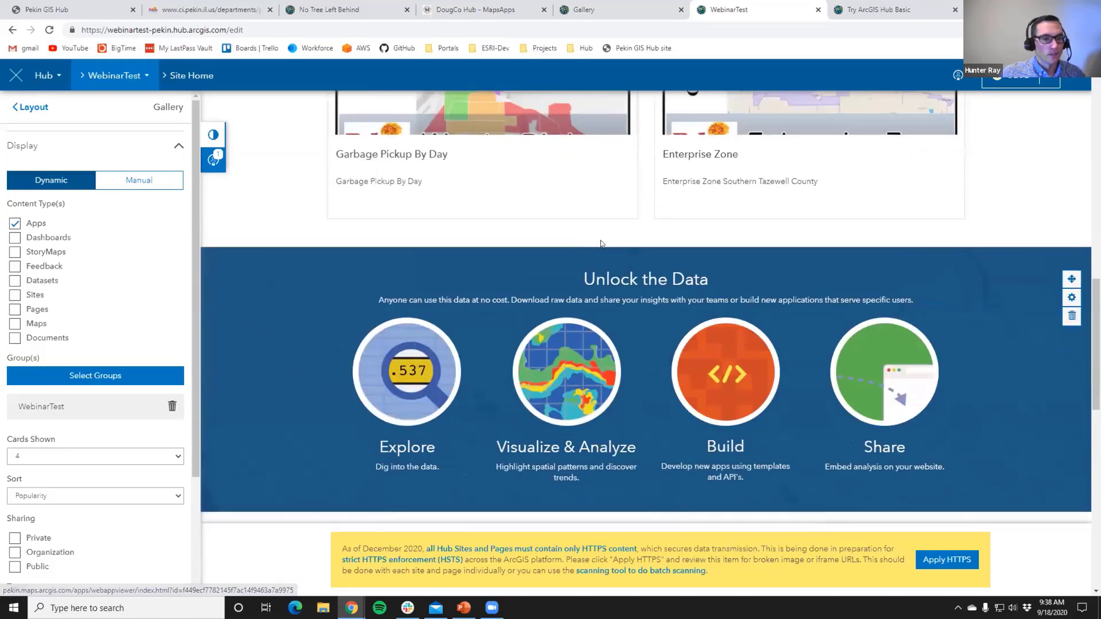
scroll(856, 253, up, 3)
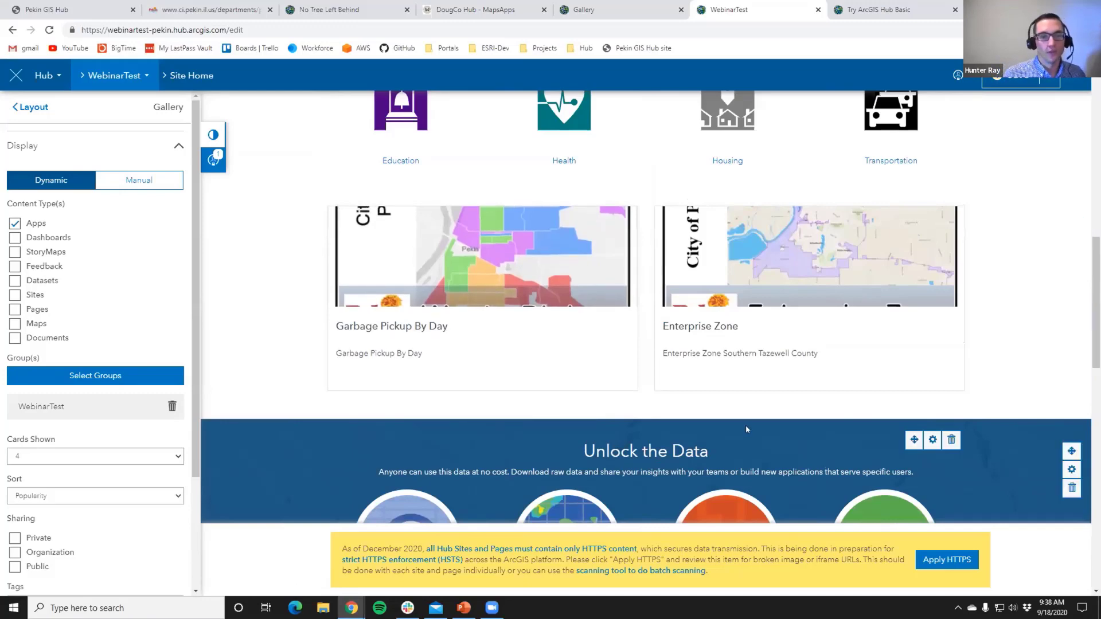
scroll(745, 424, up, 7)
- Inspect the intro text card's HTML source, then return to the rendered view
scroll(761, 228, up, 2)
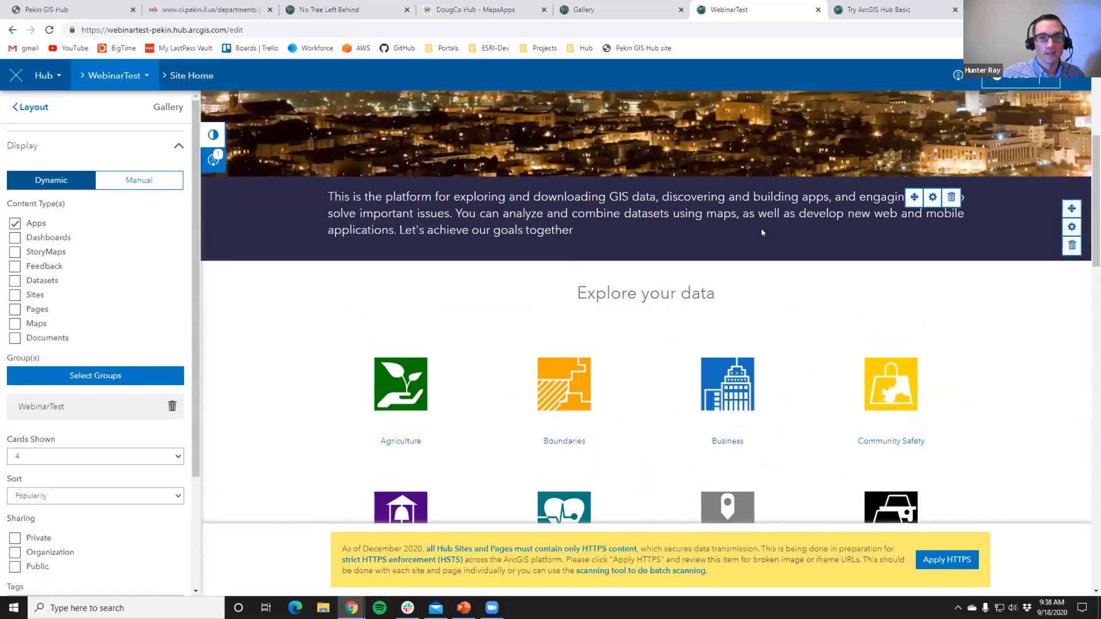
click(657, 247)
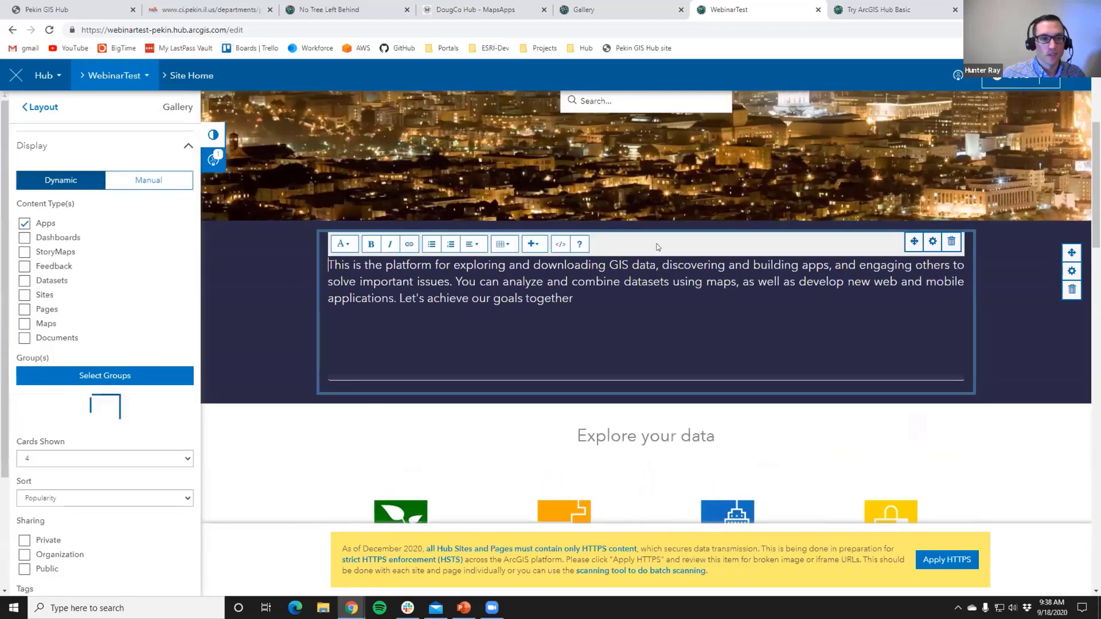
click(560, 244)
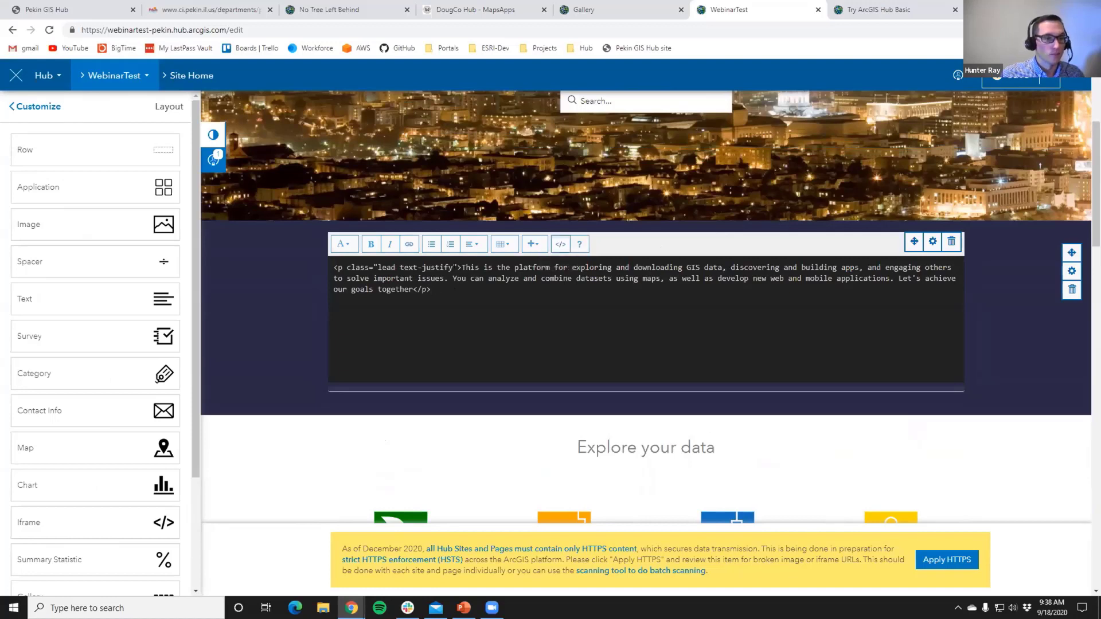
drag(349, 267, 436, 267)
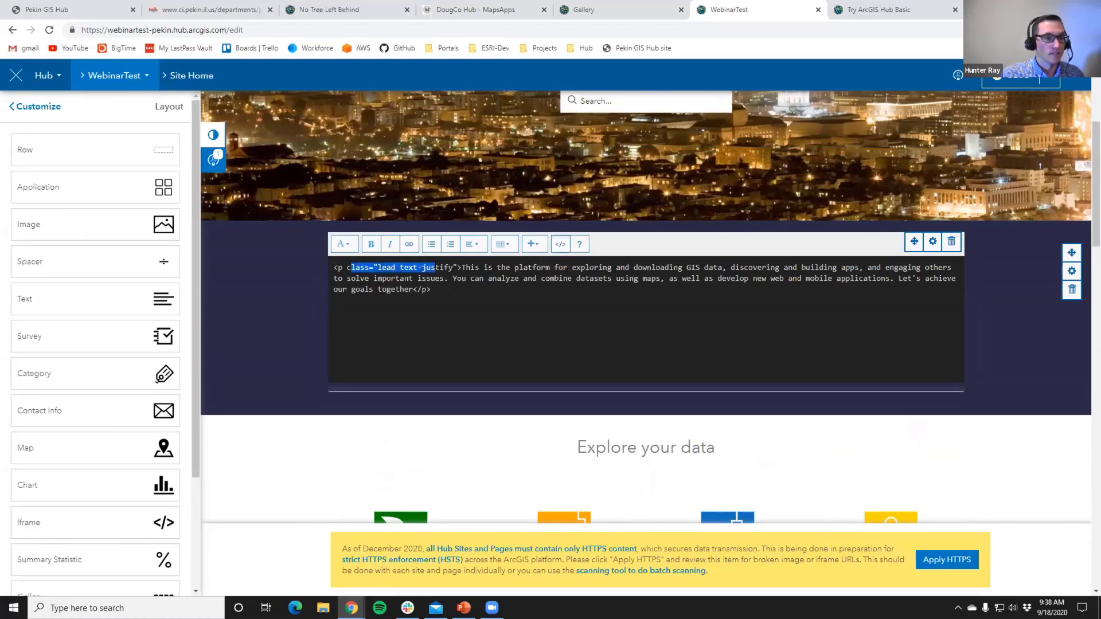
click(560, 244)
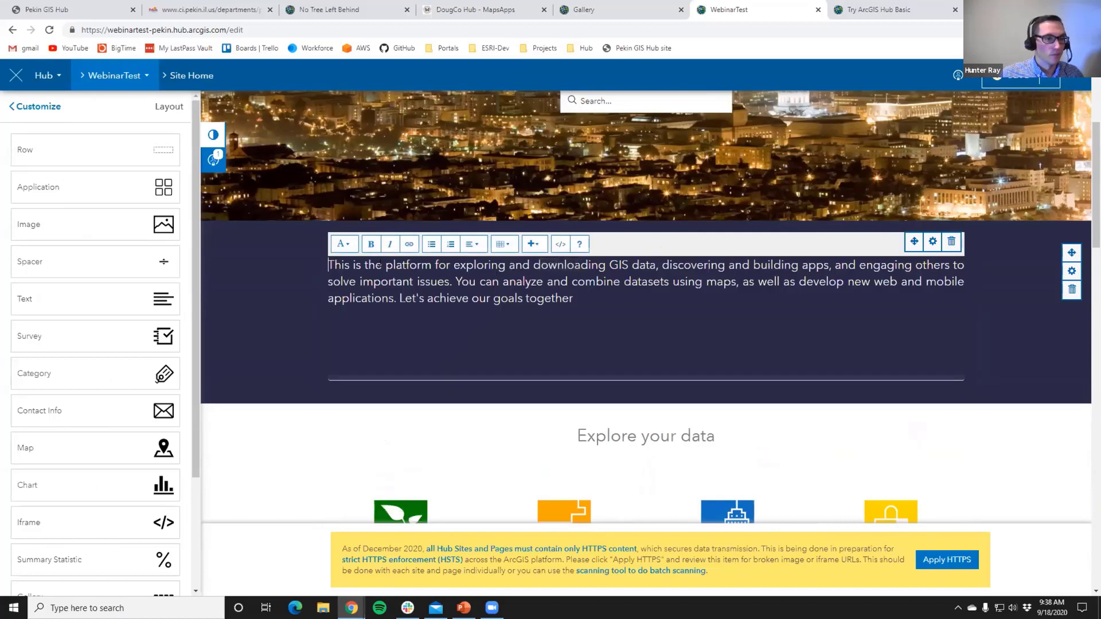
- Restyle the whole intro paragraph as Header 3 and finish editing
drag(572, 298, 316, 270)
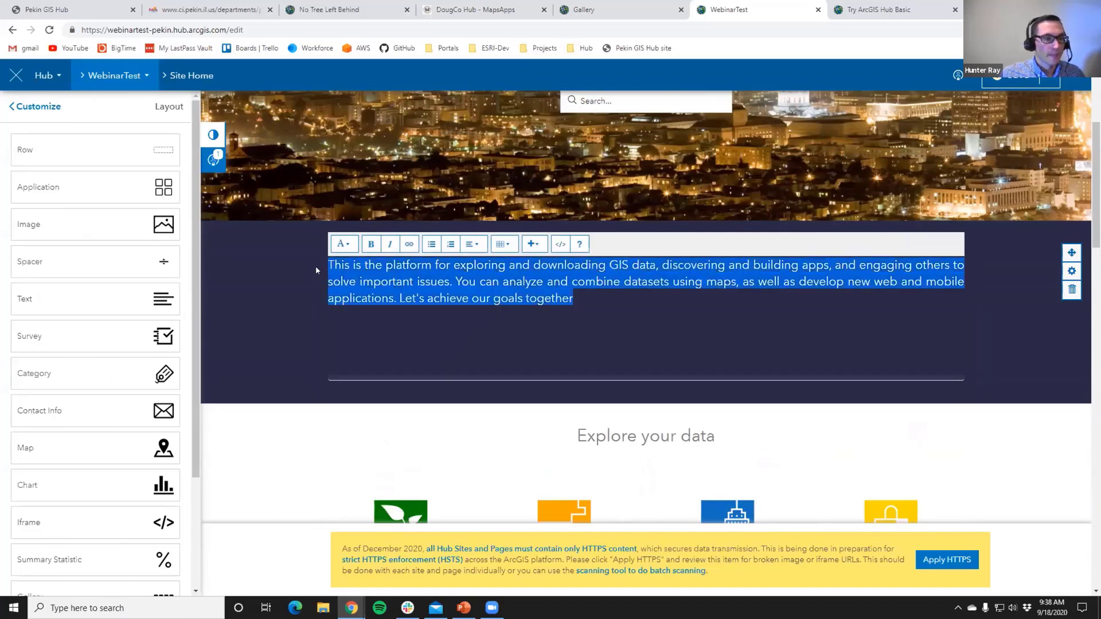
click(343, 243)
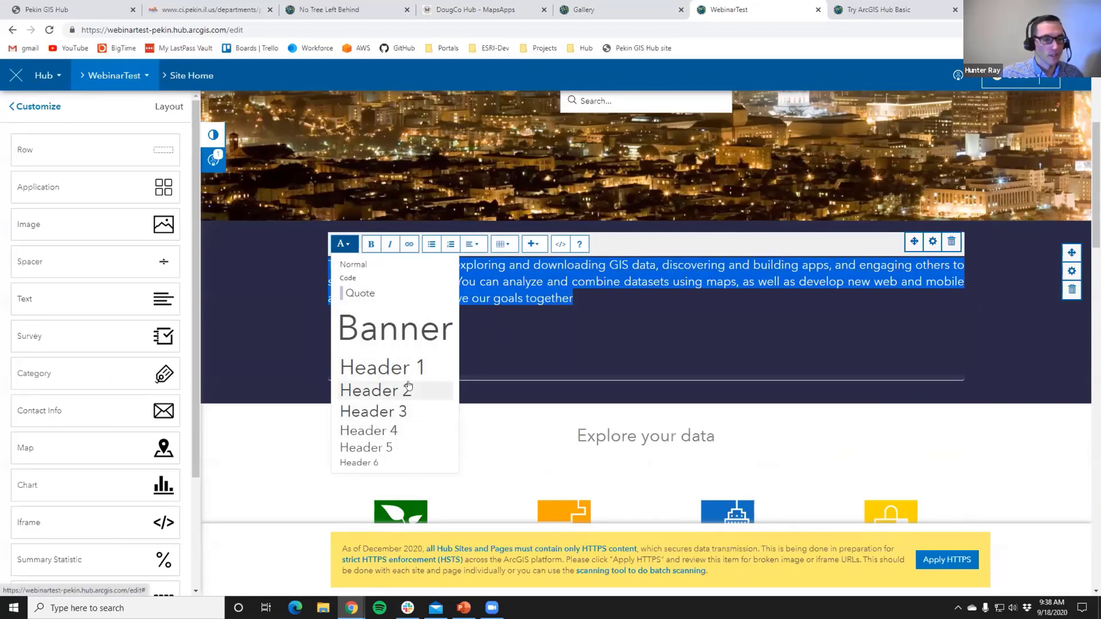
click(421, 334)
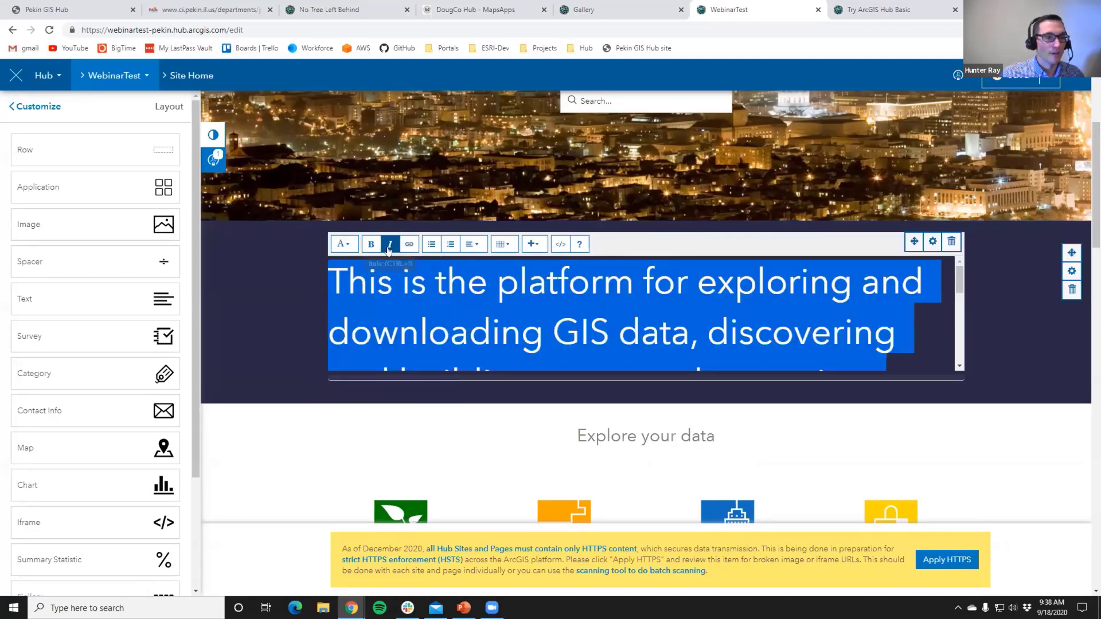
click(344, 243)
click(391, 412)
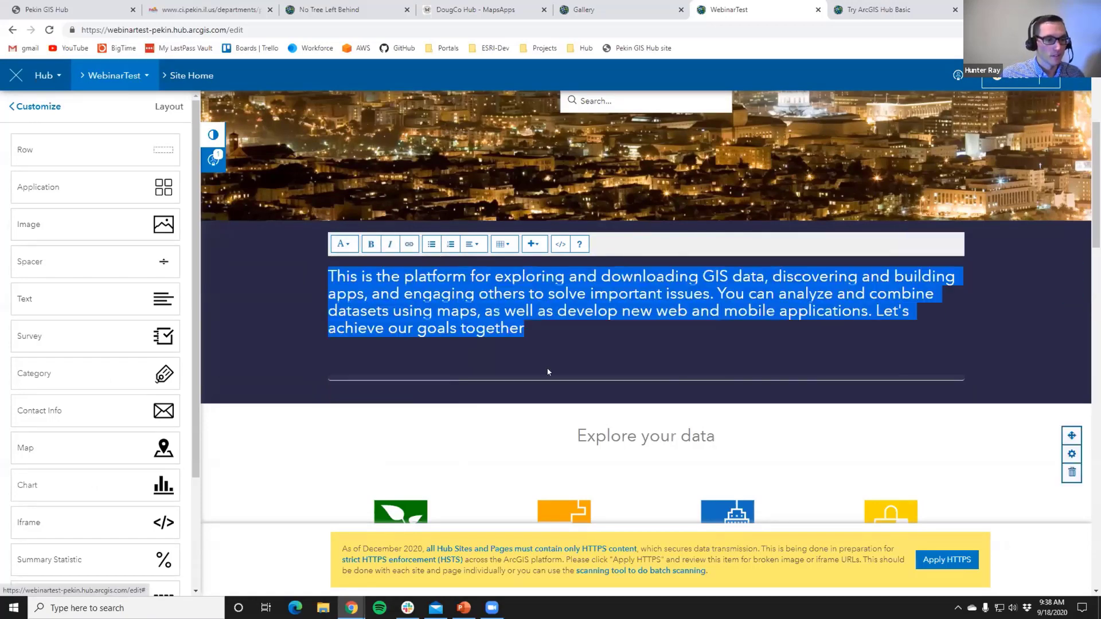
click(986, 304)
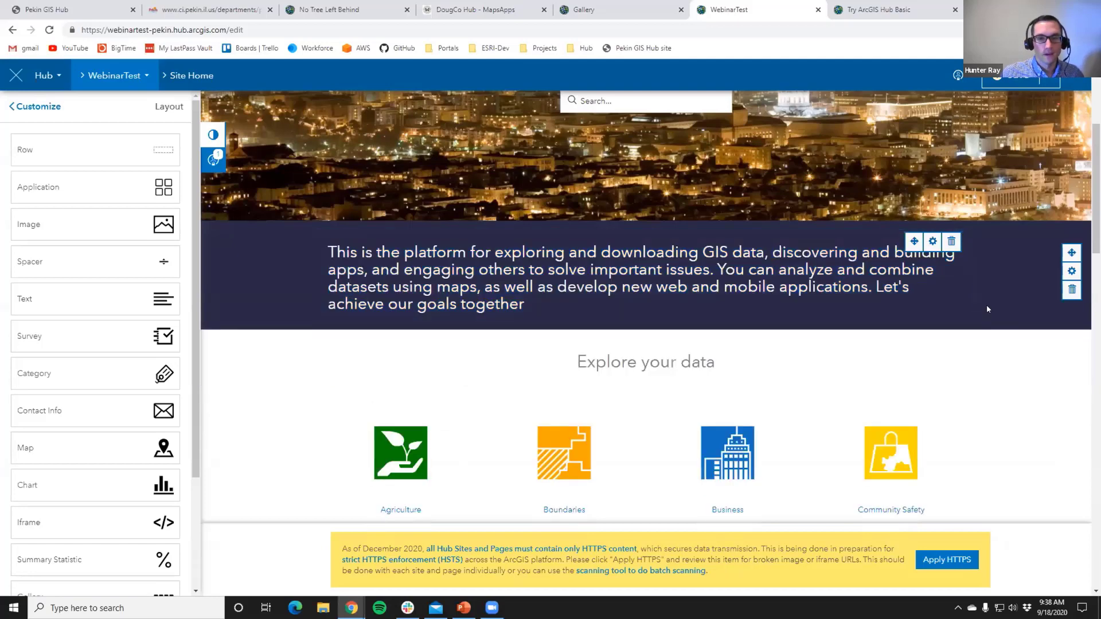
scroll(860, 326, up, 5)
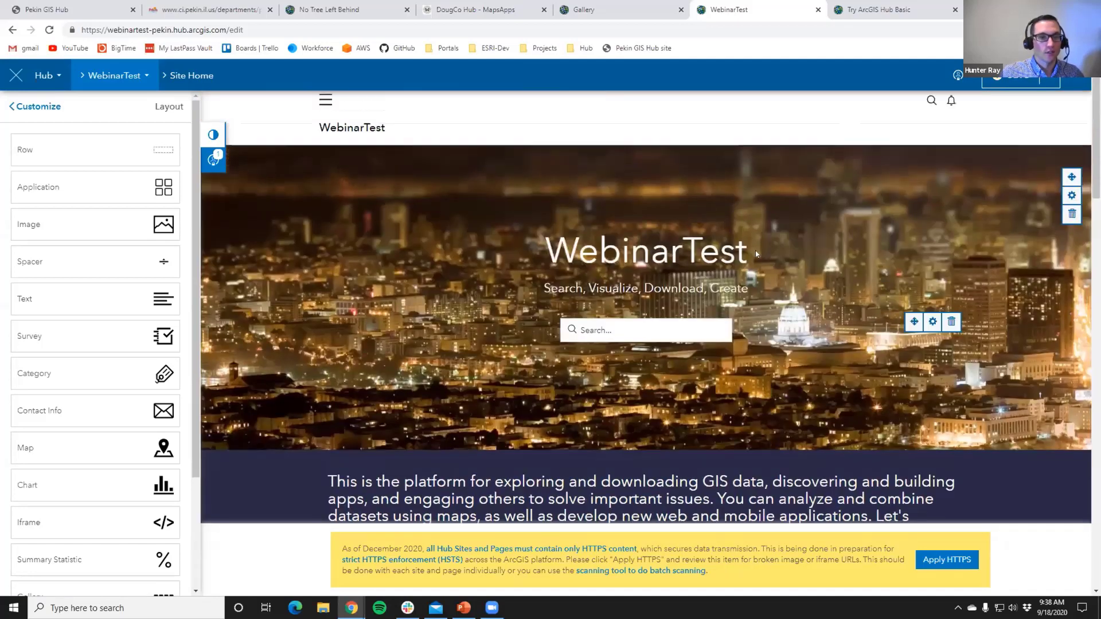
- Replace the hero banner background with an uploaded river-and-forest photo
click(1071, 195)
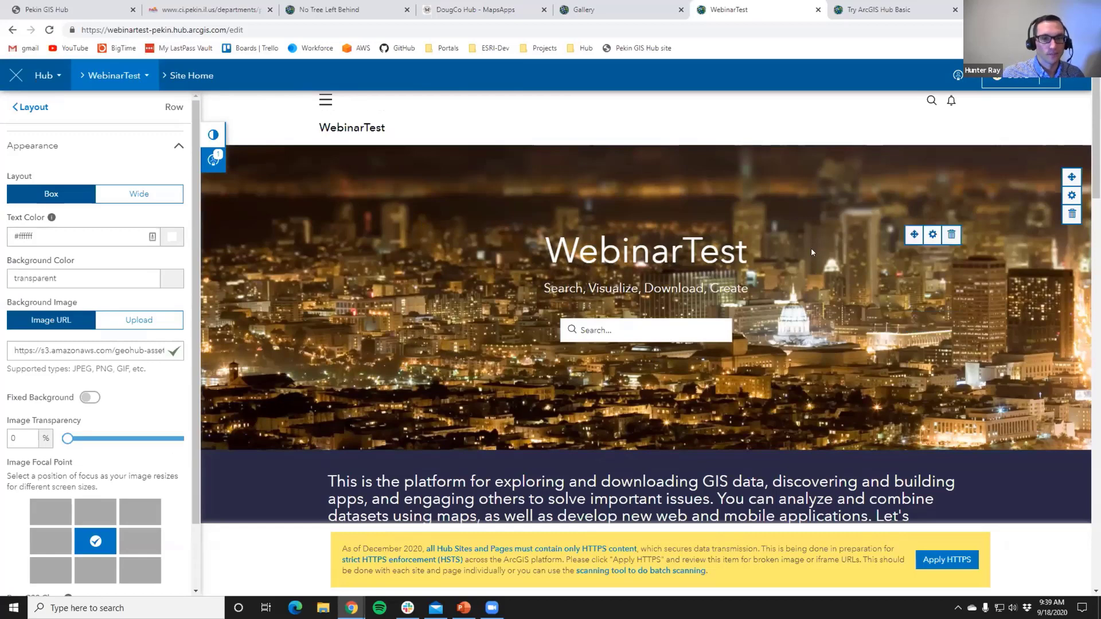
click(139, 325)
click(139, 324)
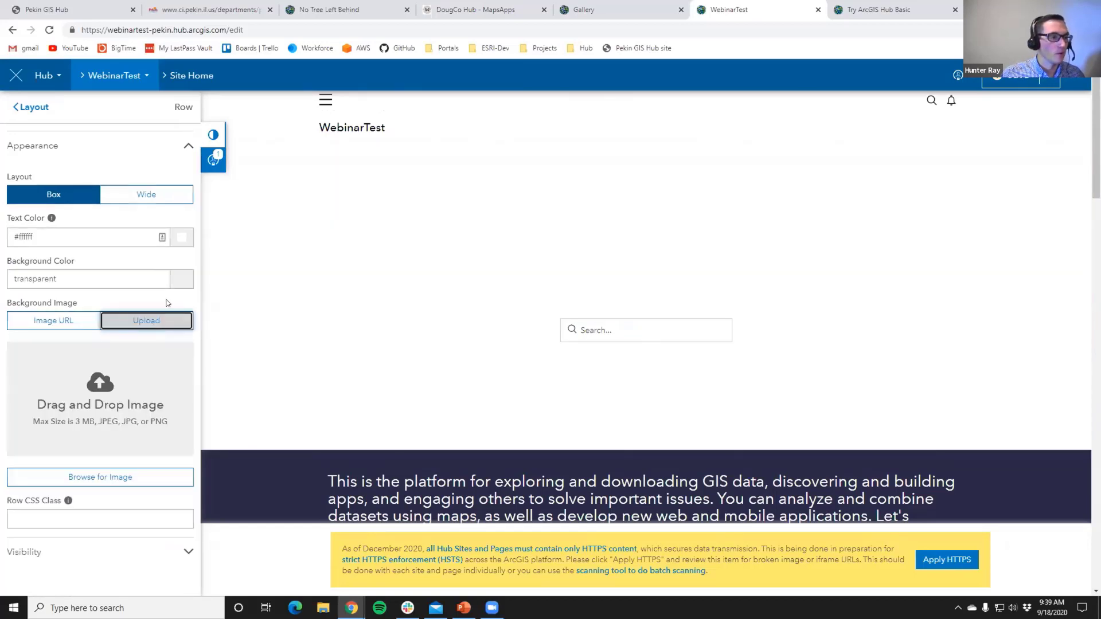
click(109, 475)
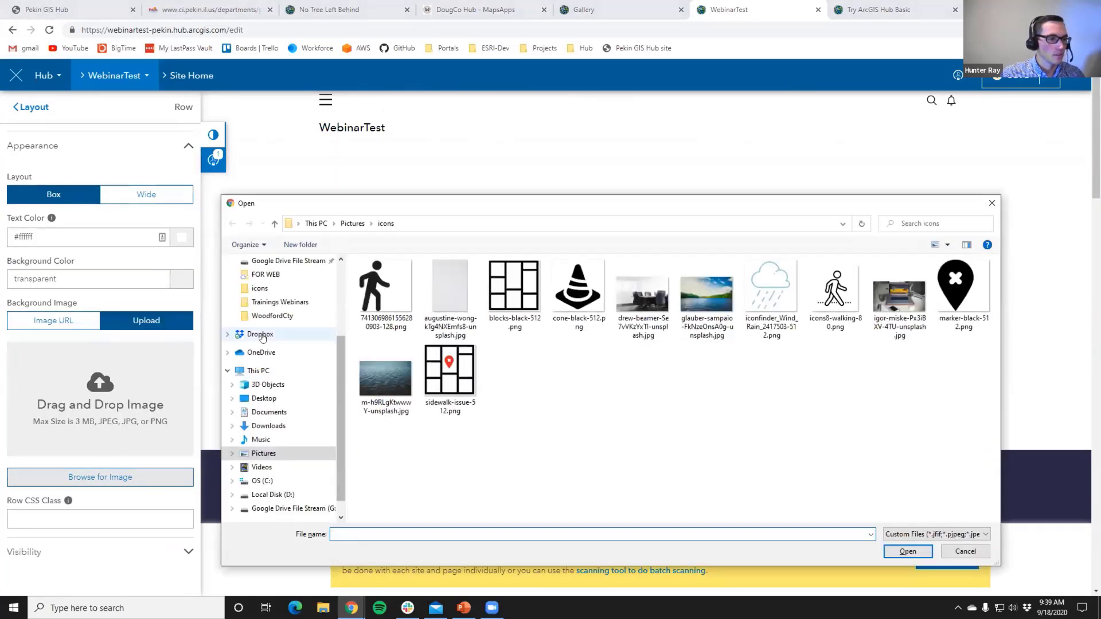
click(706, 295)
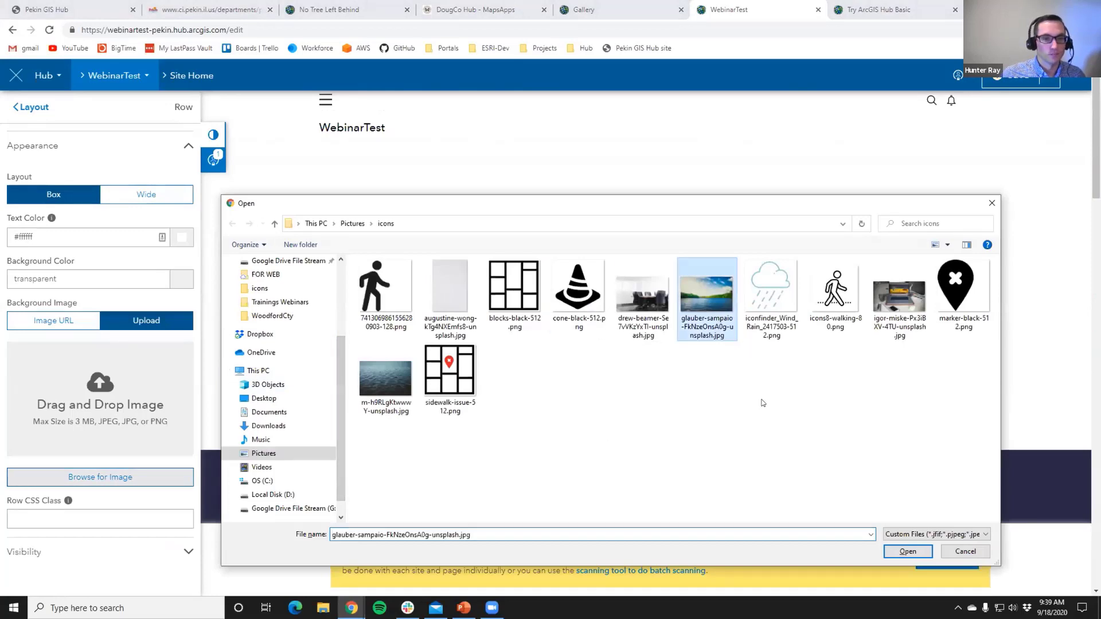
click(909, 551)
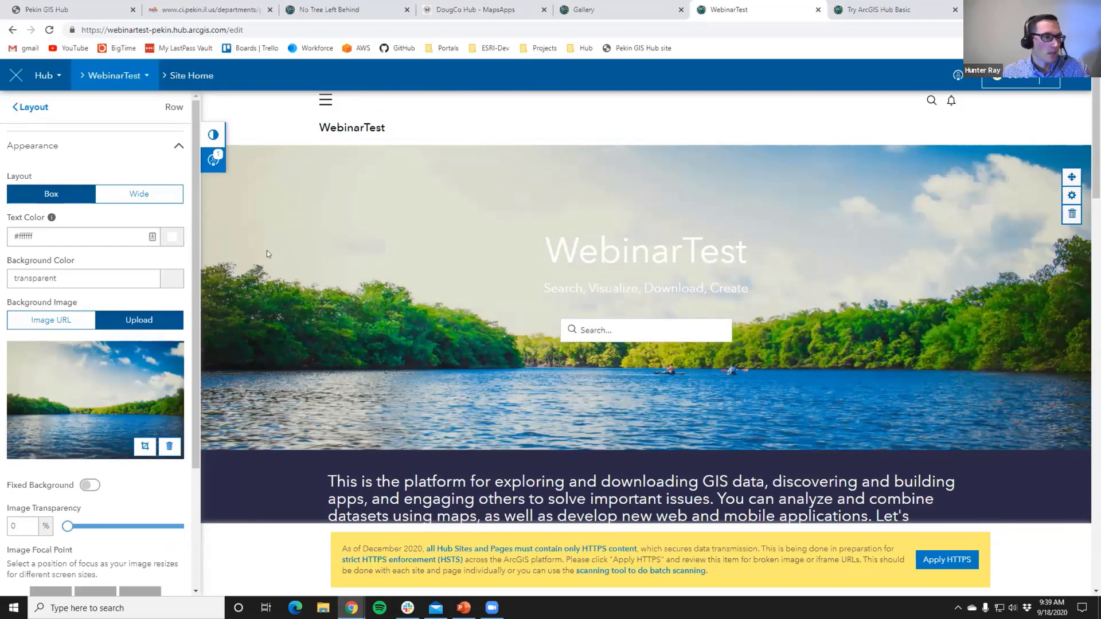
drag(193, 189, 195, 342)
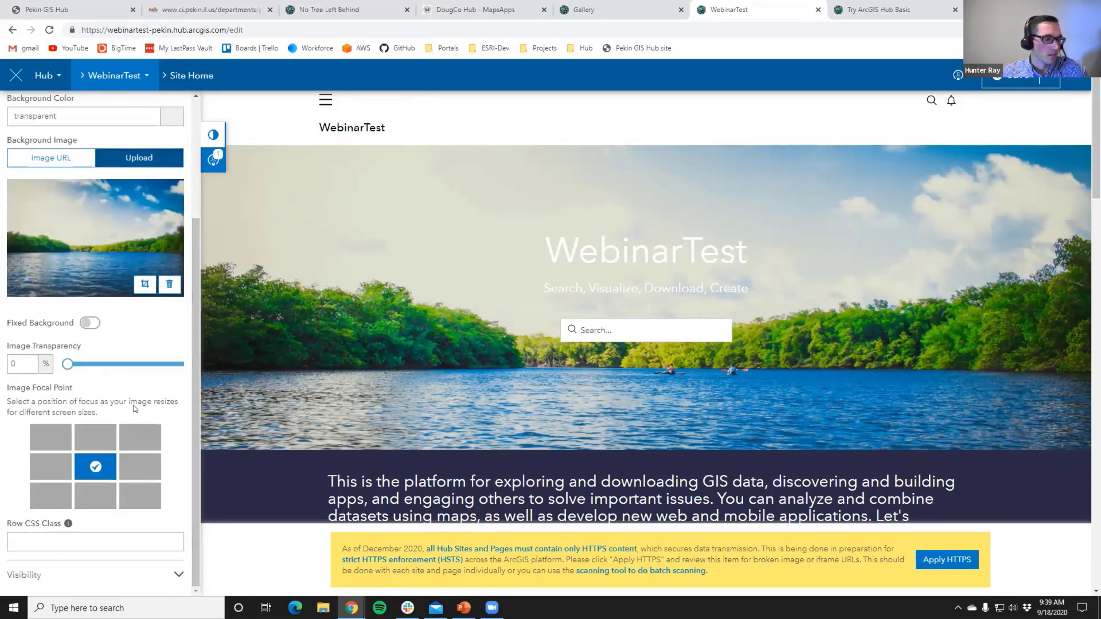
scroll(174, 304, up, 10)
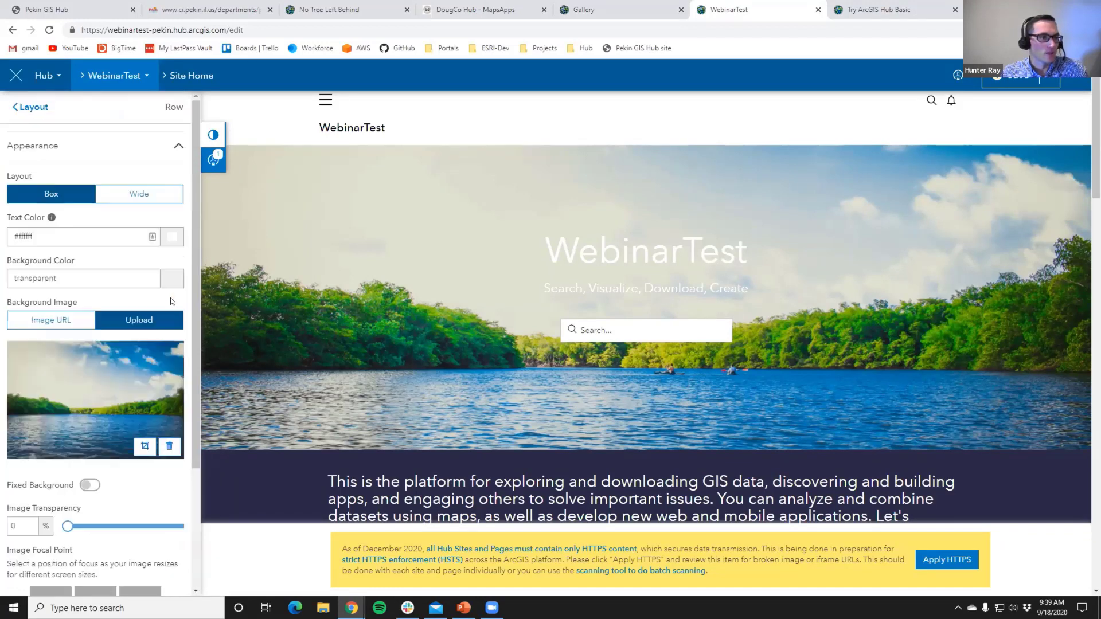
click(27, 109)
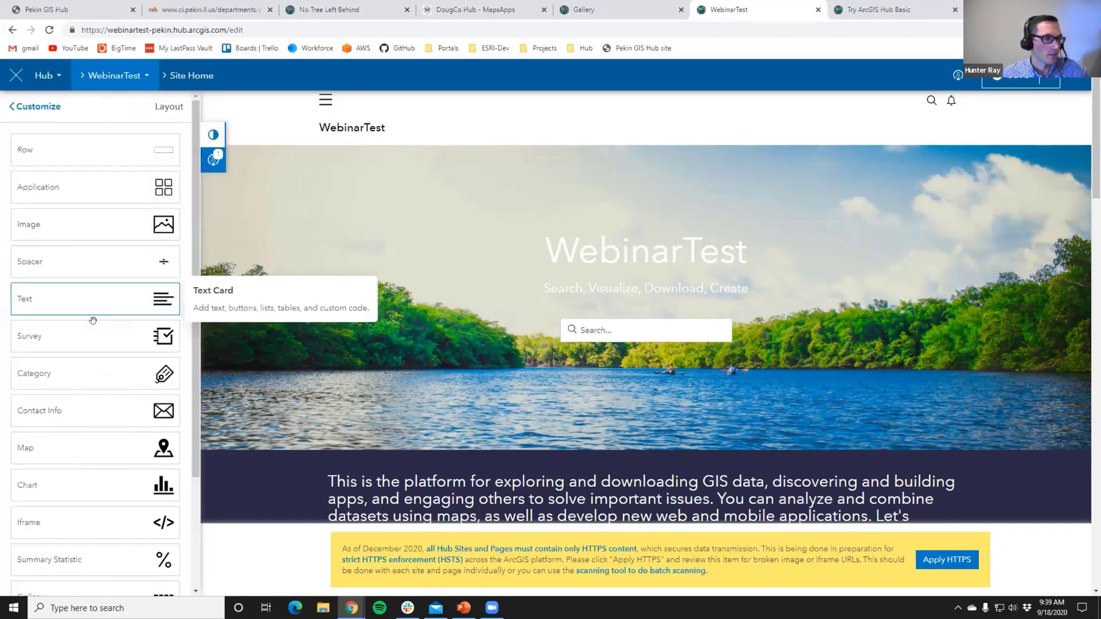
- Leave the WebinarTest editor and switch to the live Pekin GIS Hub tab
scroll(91, 310, down, 1)
scroll(122, 301, down, 1)
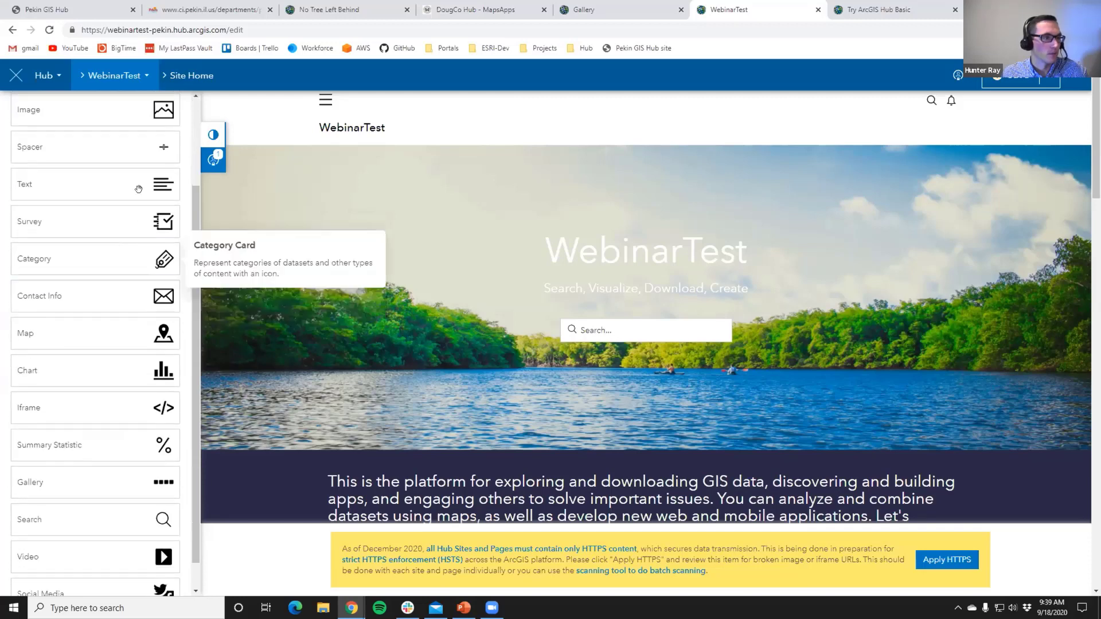
scroll(137, 386, down, 1)
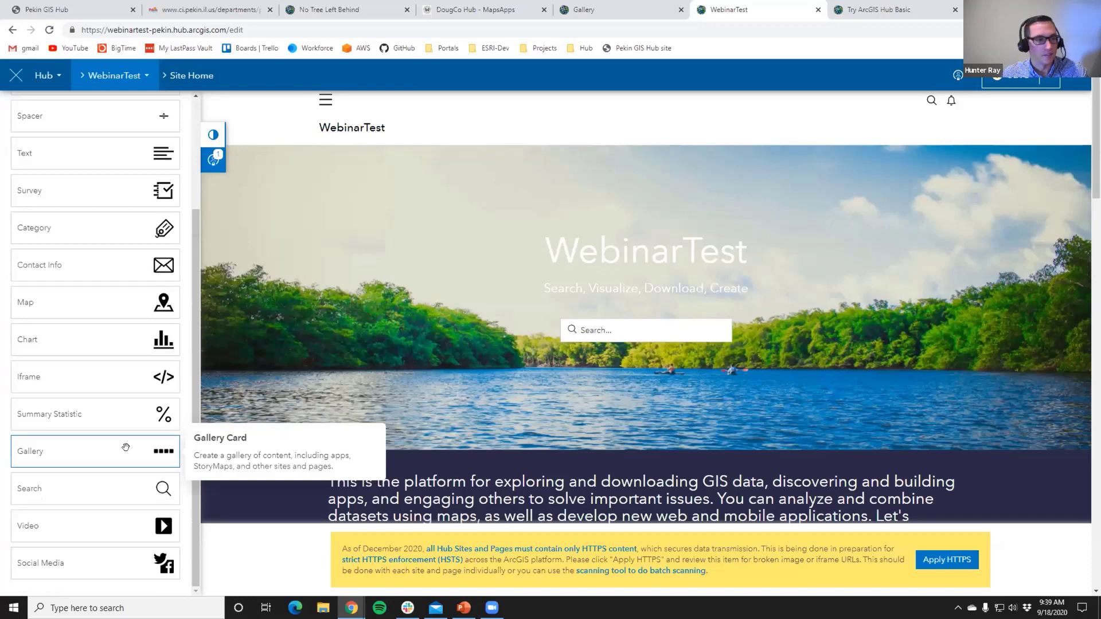
scroll(109, 435, down, 1)
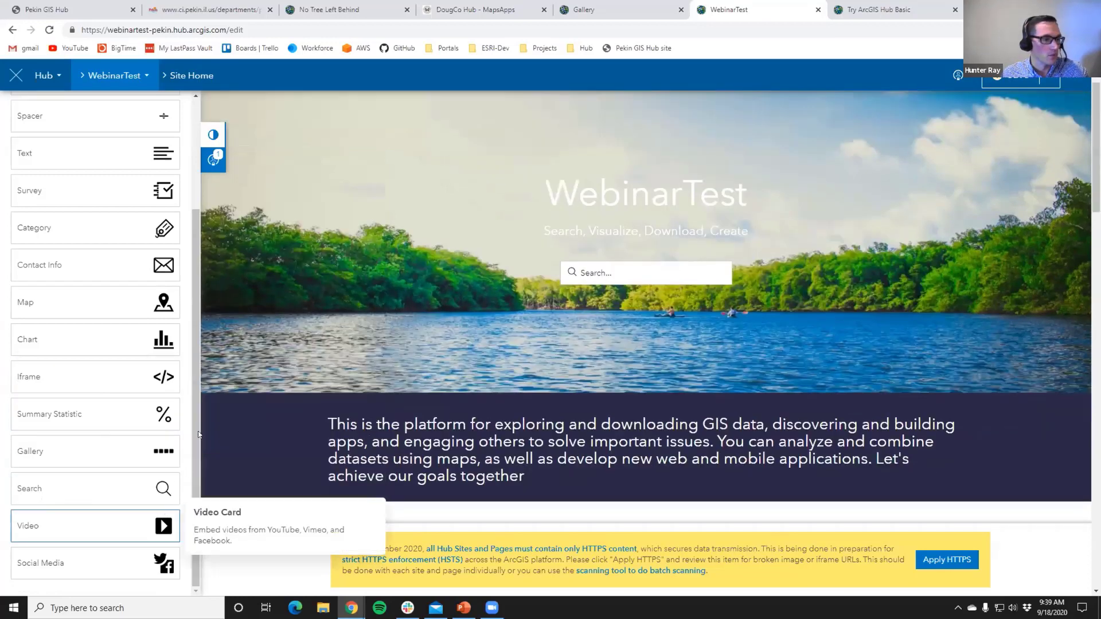
scroll(152, 230, up, 4)
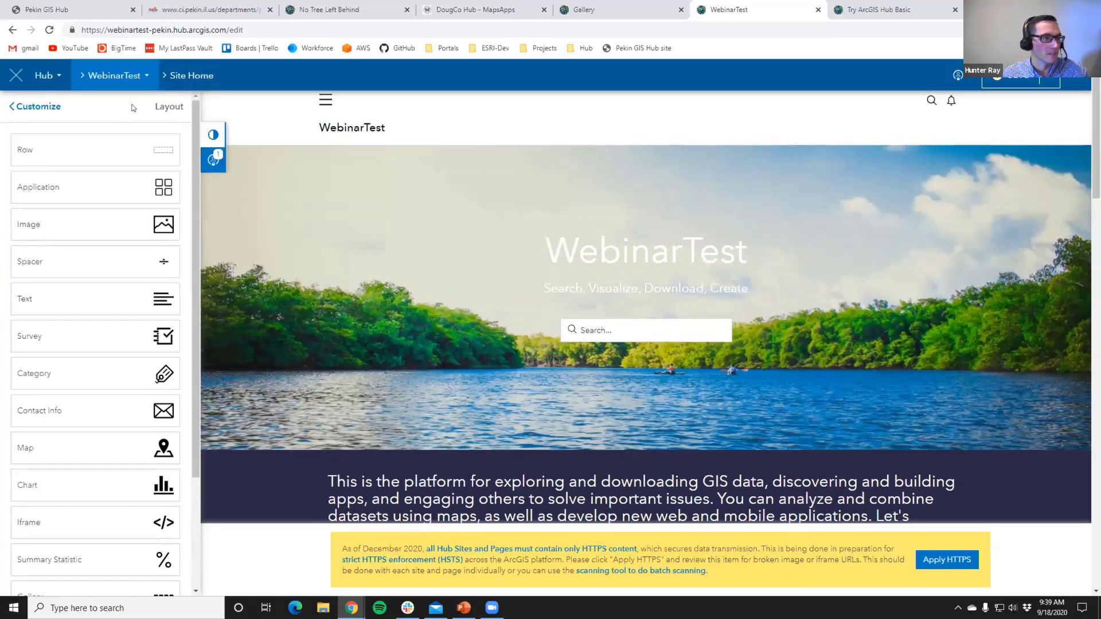
click(59, 78)
click(64, 10)
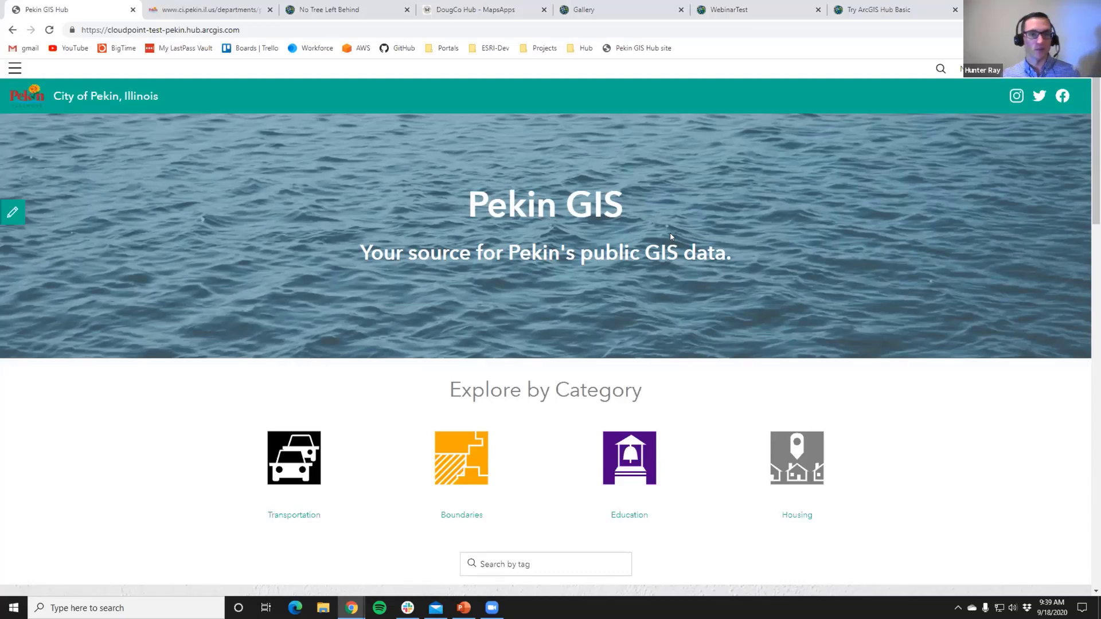
scroll(647, 393, down, 1)
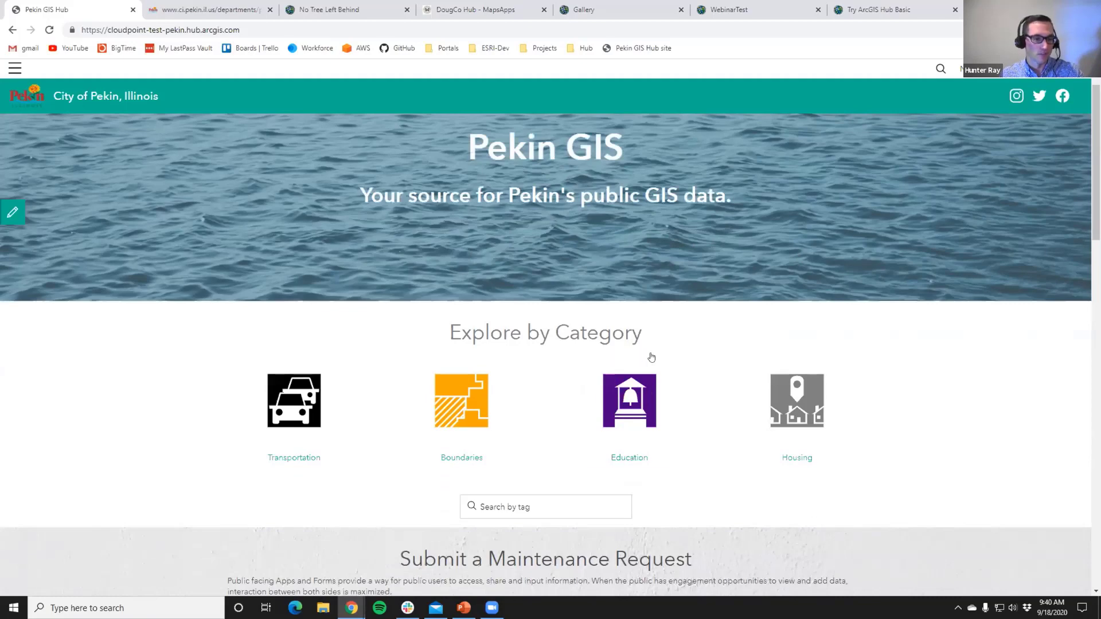
scroll(651, 357, down, 3)
scroll(804, 307, up, 4)
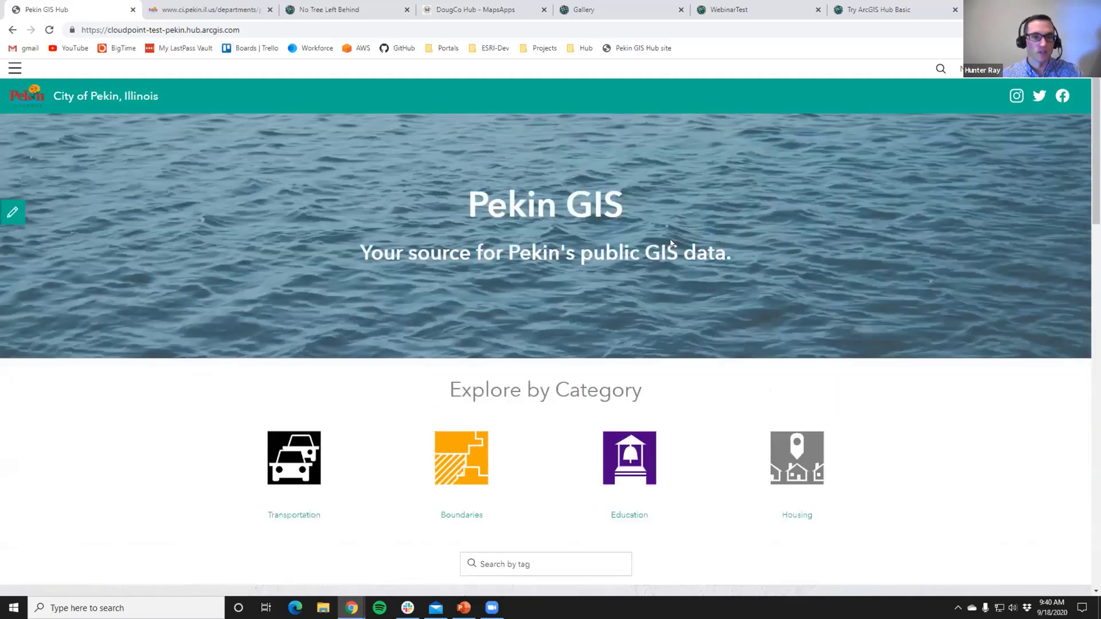
scroll(638, 306, down, 1)
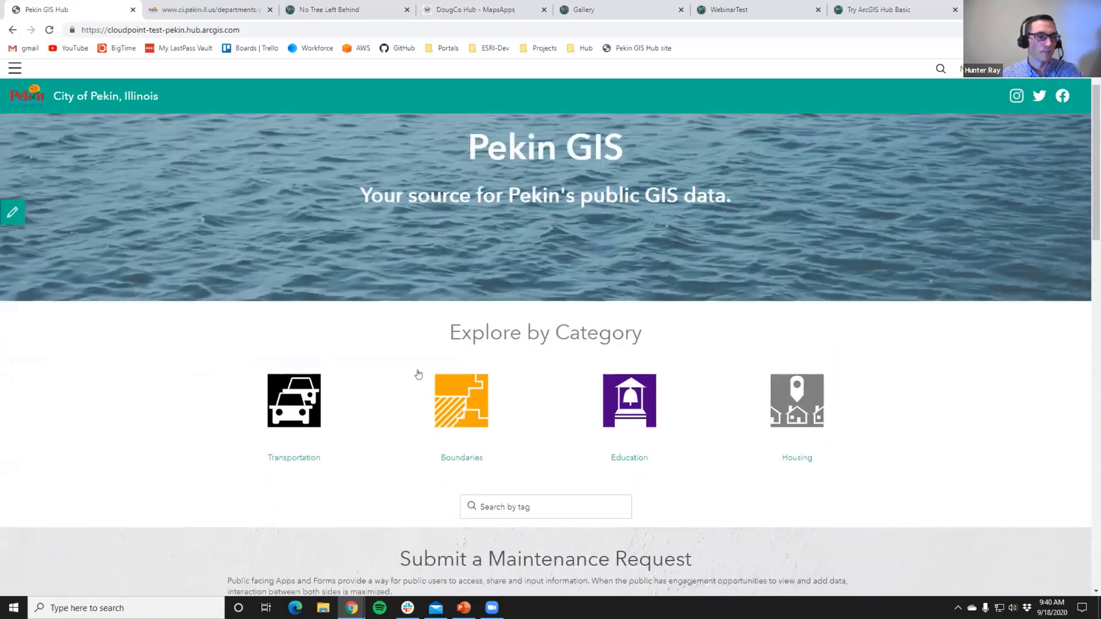
scroll(534, 382, down, 1)
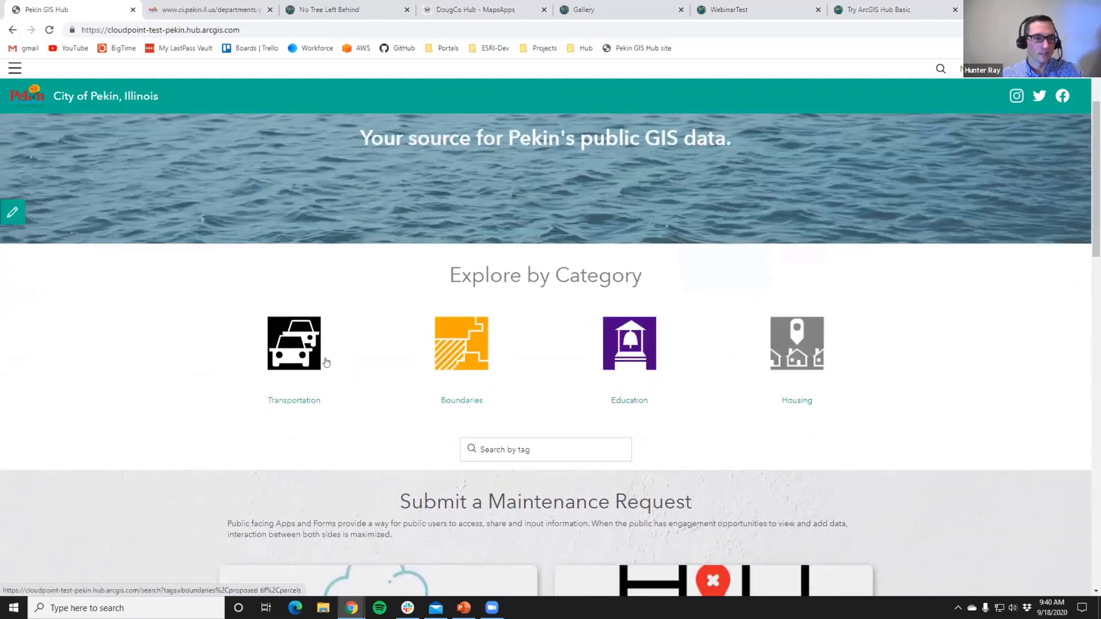
click(289, 349)
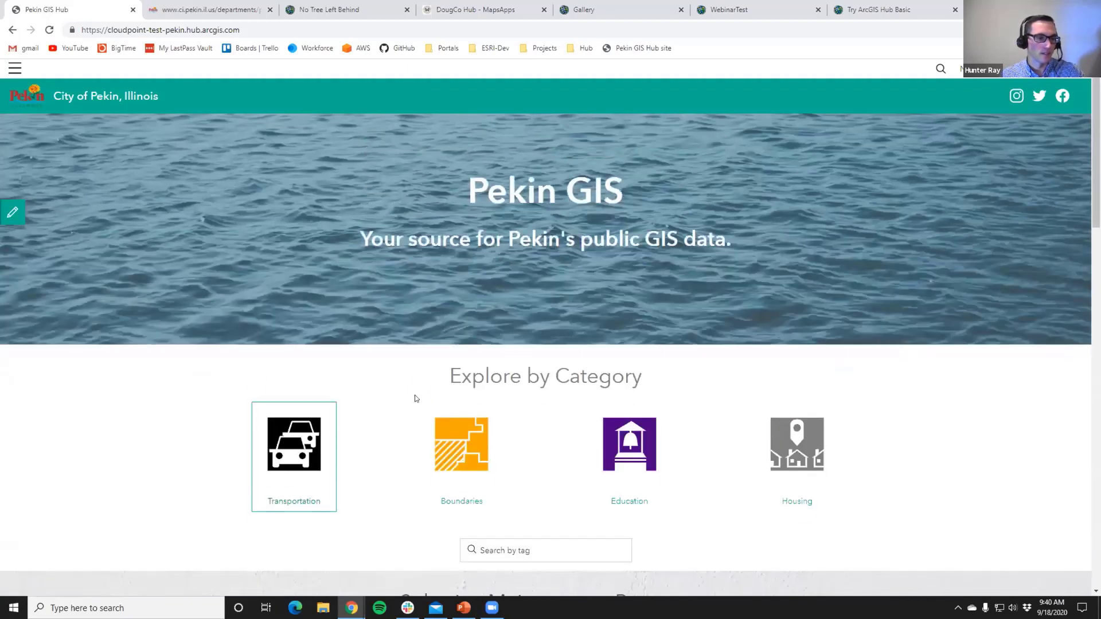
scroll(508, 215, up, 3)
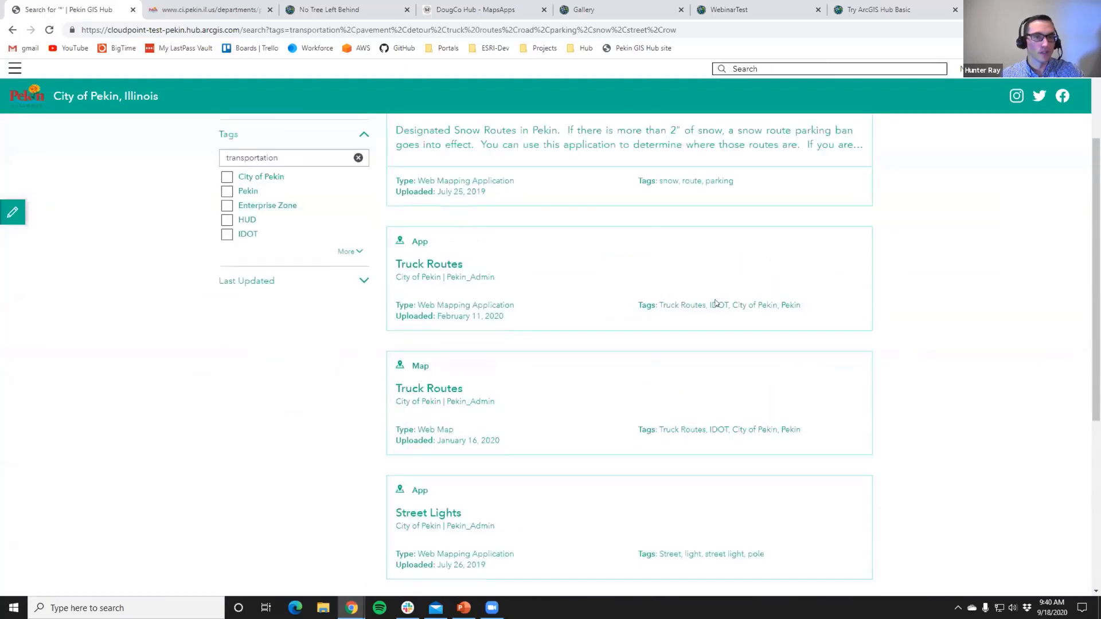
scroll(523, 283, down, 2)
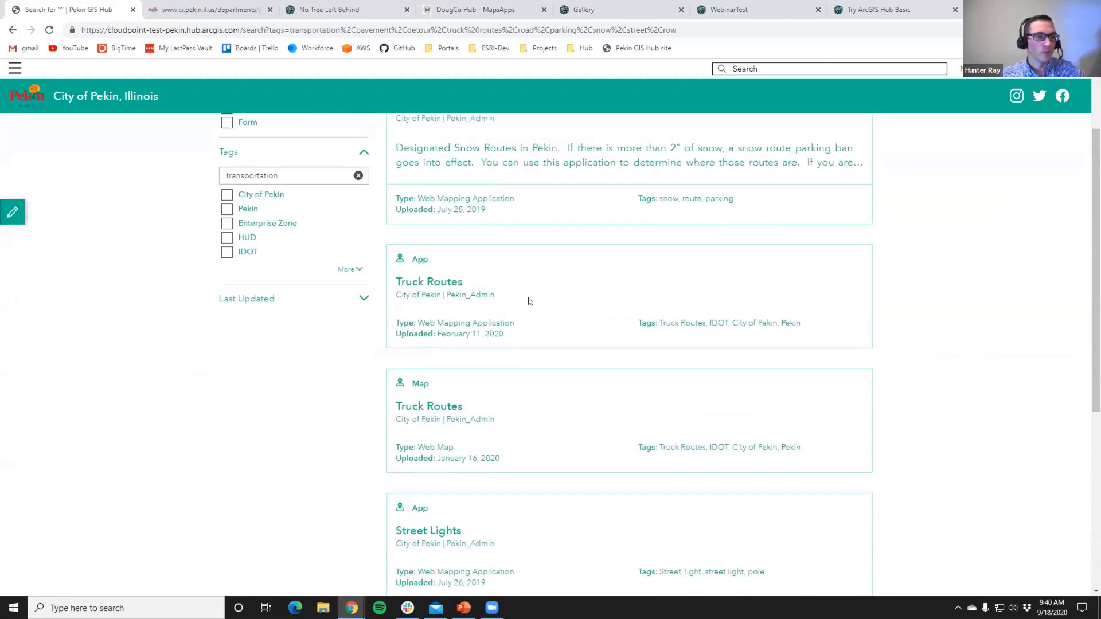
scroll(528, 300, up, 2)
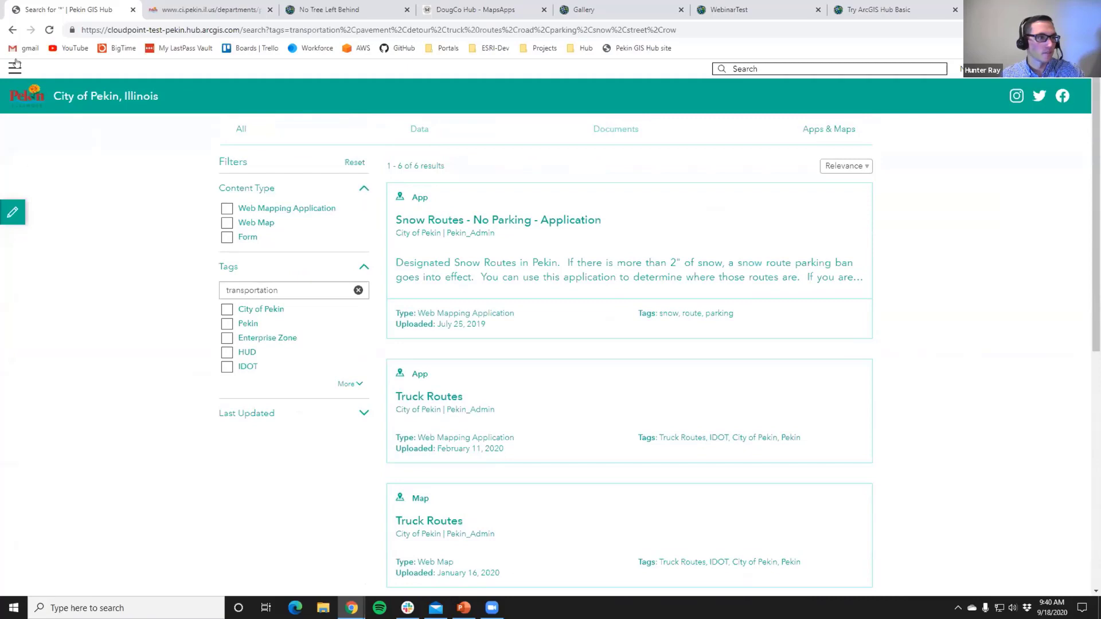
click(12, 31)
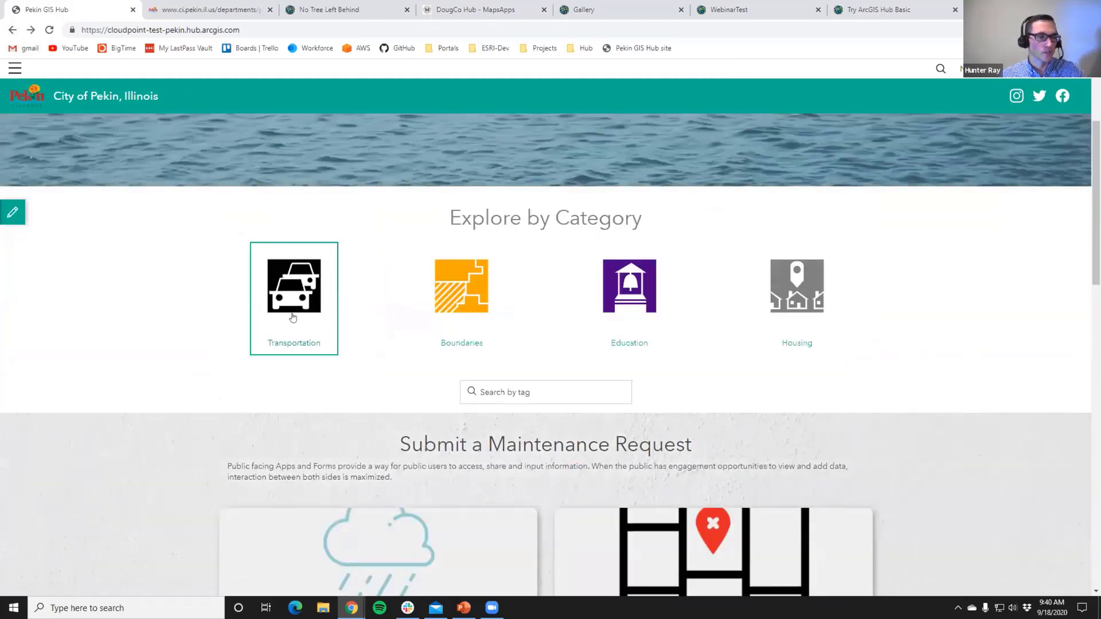
scroll(575, 304, down, 4)
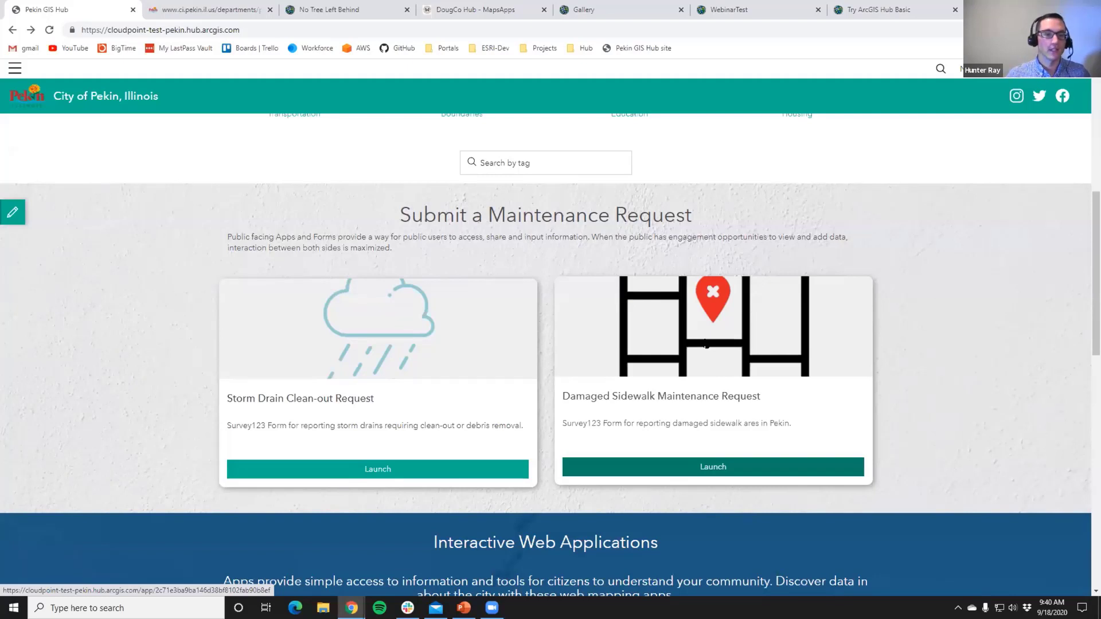
scroll(777, 401, up, 5)
scroll(688, 367, down, 4)
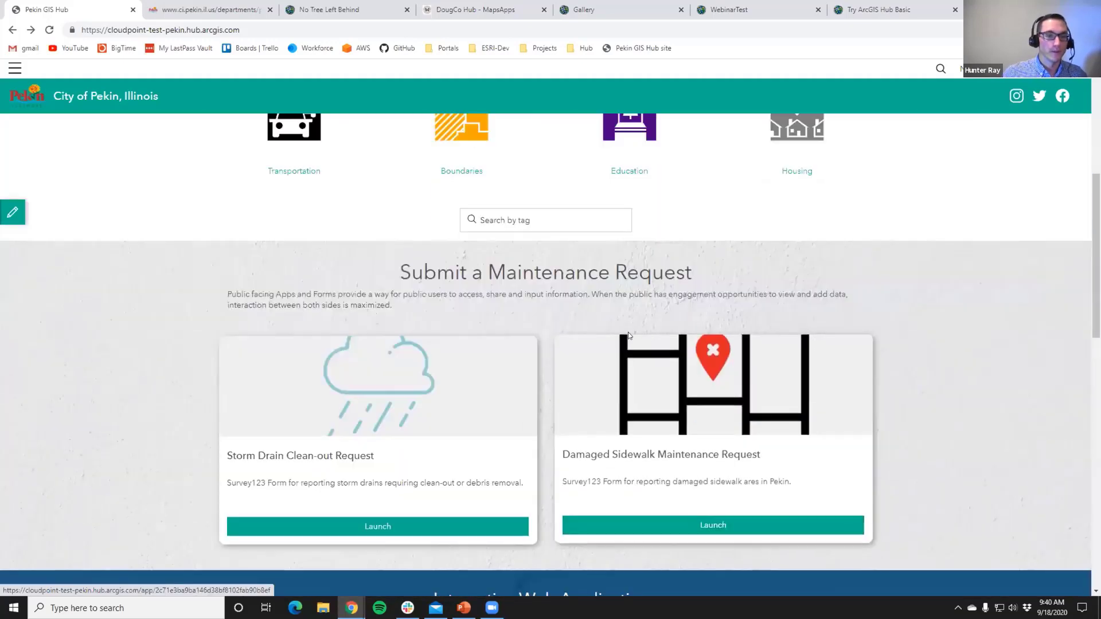
scroll(627, 334, down, 1)
drag(424, 215, 657, 216)
click(691, 213)
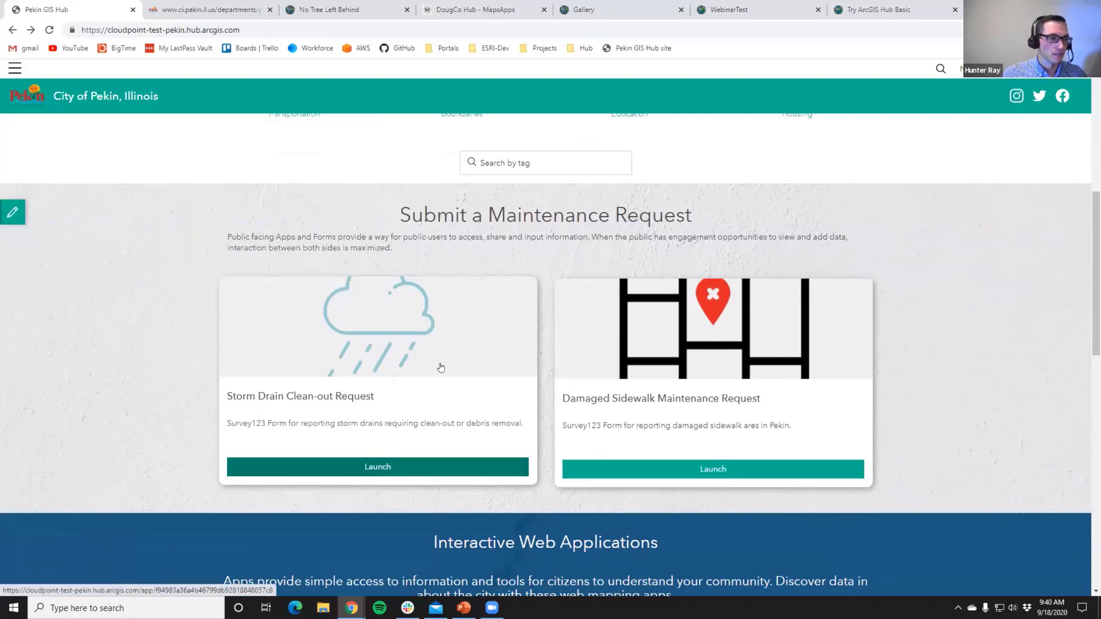
scroll(440, 368, down, 1)
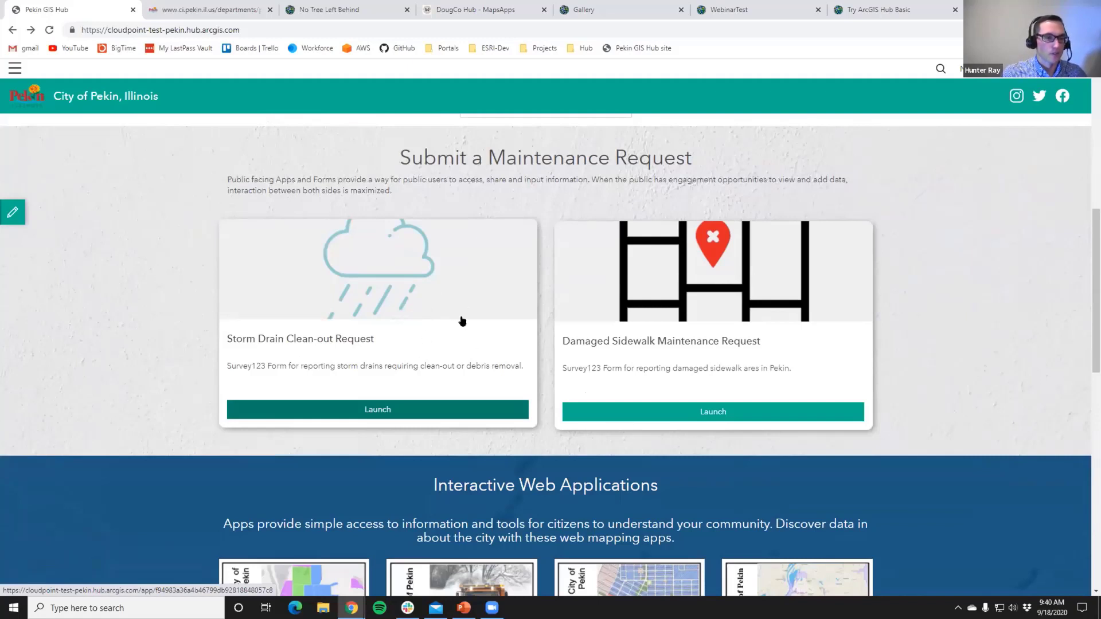
scroll(413, 344, up, 1)
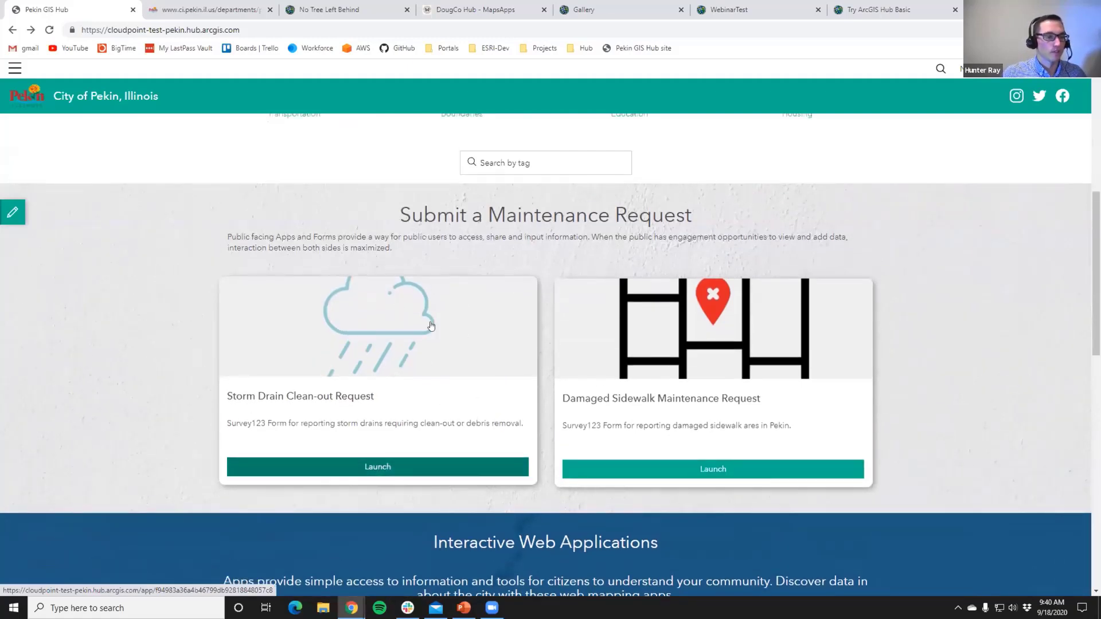
- Launch the Storm Drain Clean-out Request form and answer No to New Request?
click(344, 466)
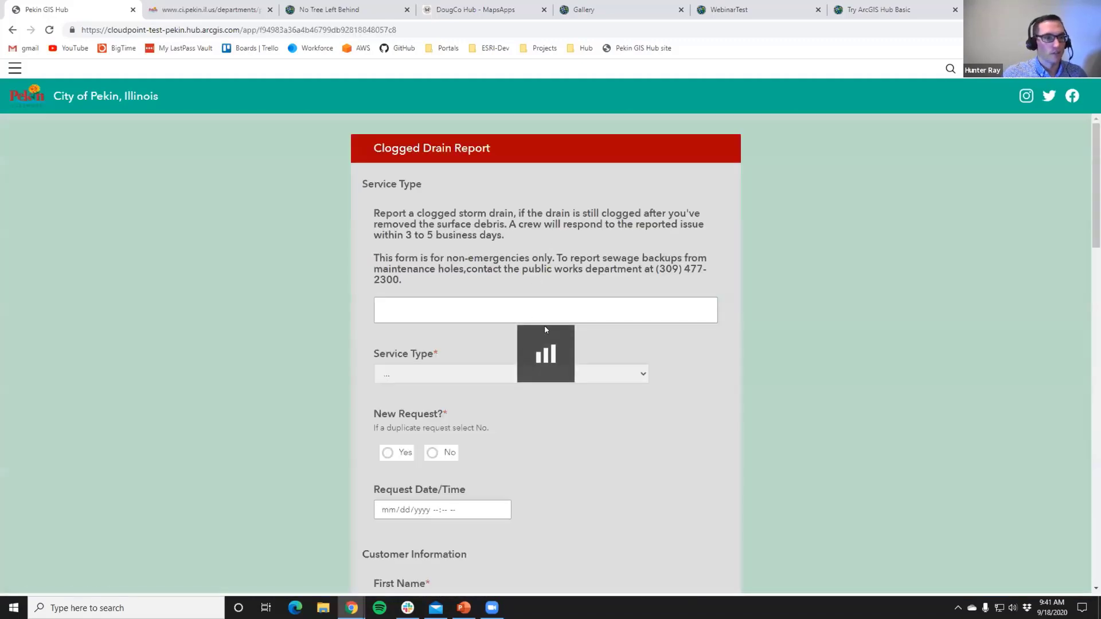
scroll(564, 349, down, 3)
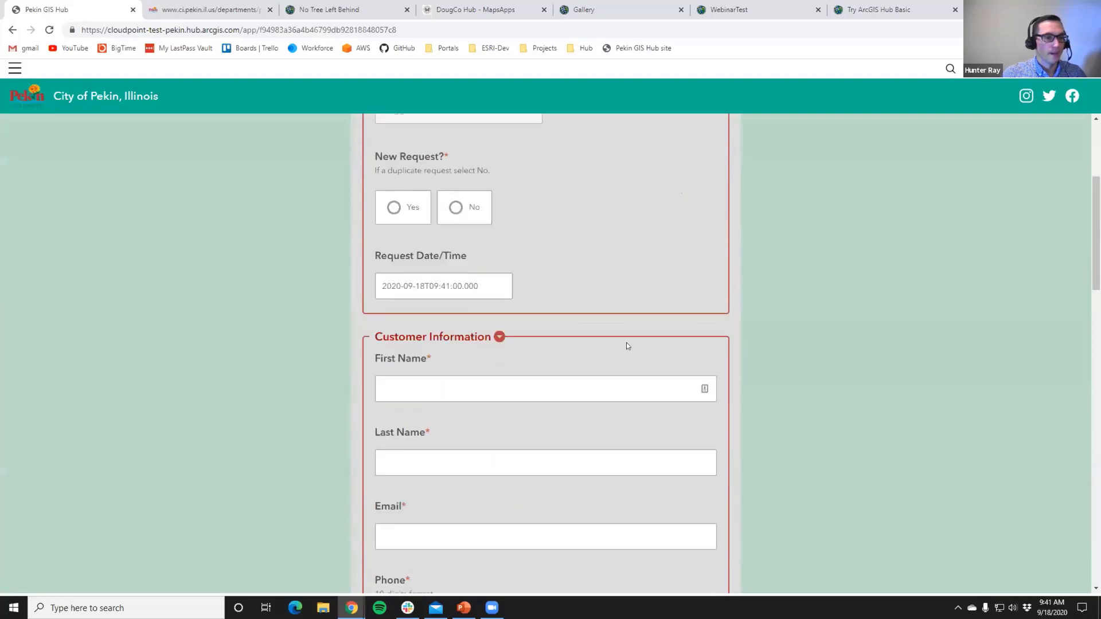
scroll(626, 342, down, 2)
scroll(625, 342, up, 5)
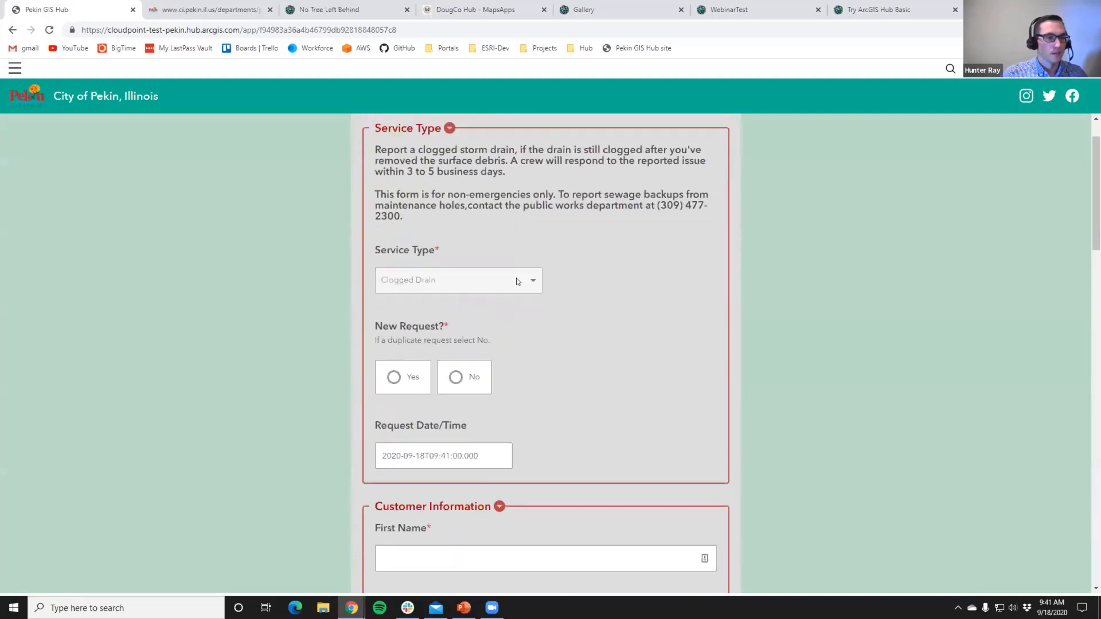
click(468, 377)
scroll(584, 309, down, 6)
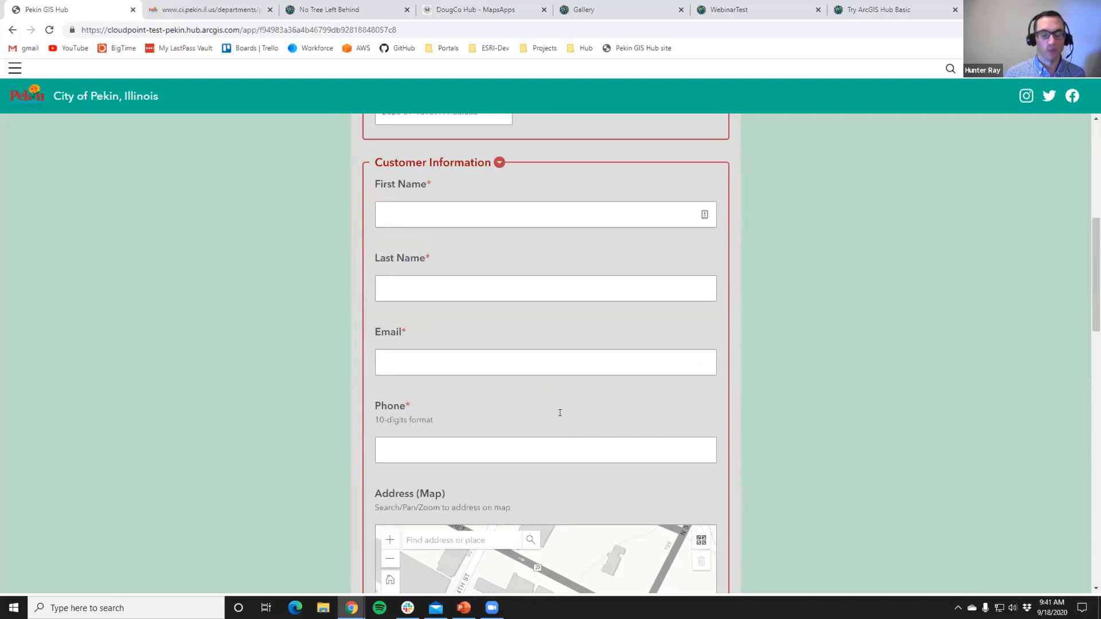
scroll(546, 273, down, 12)
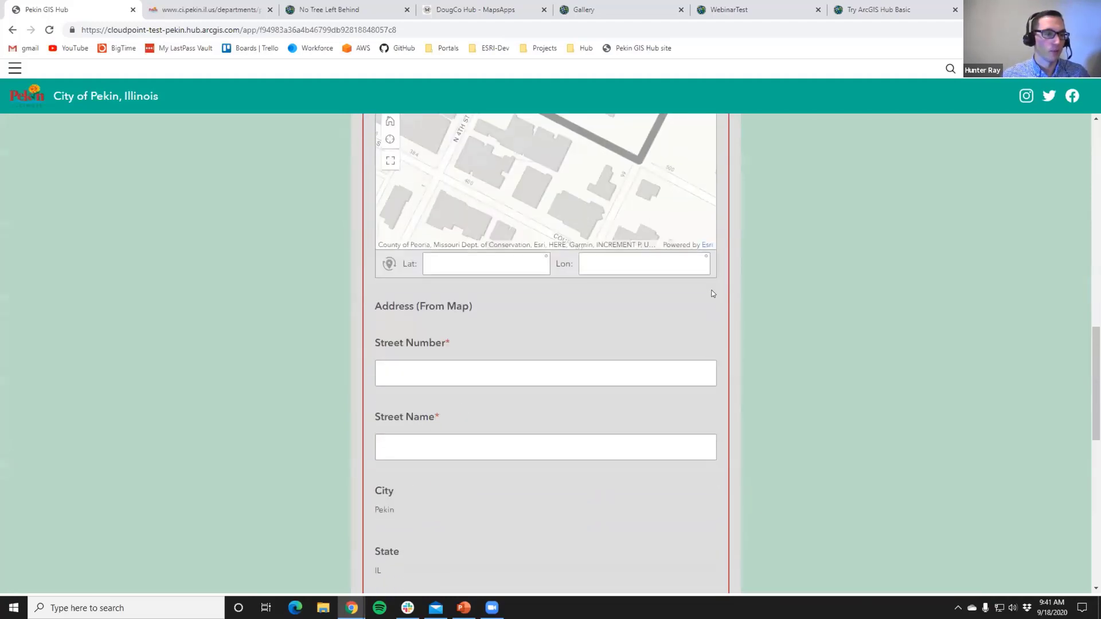
scroll(576, 392, down, 6)
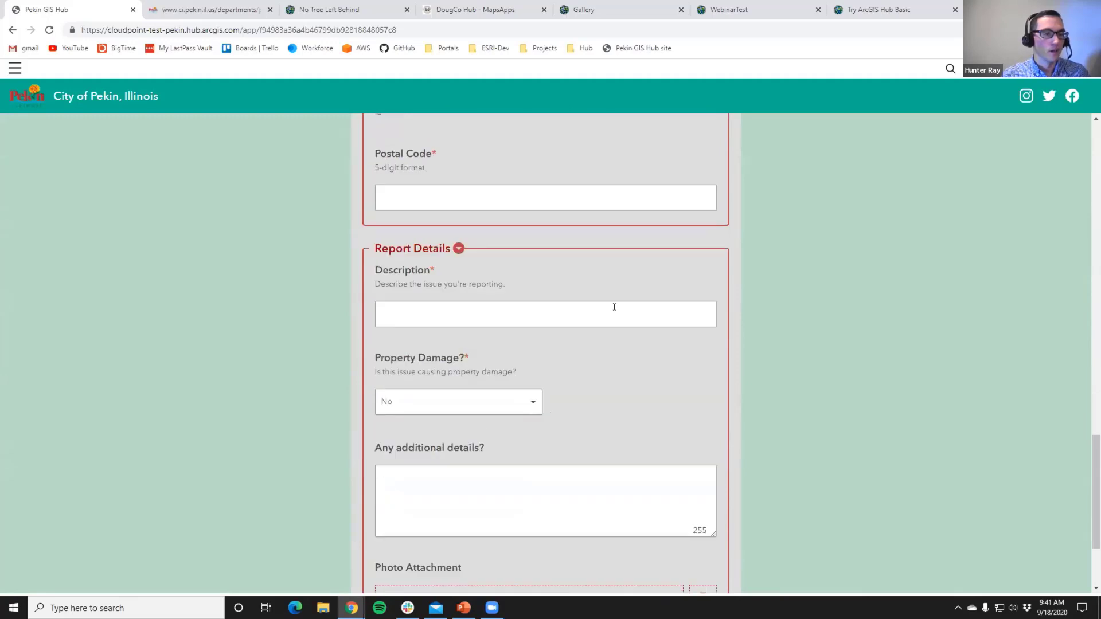
scroll(738, 180, up, 6)
scroll(737, 180, up, 1)
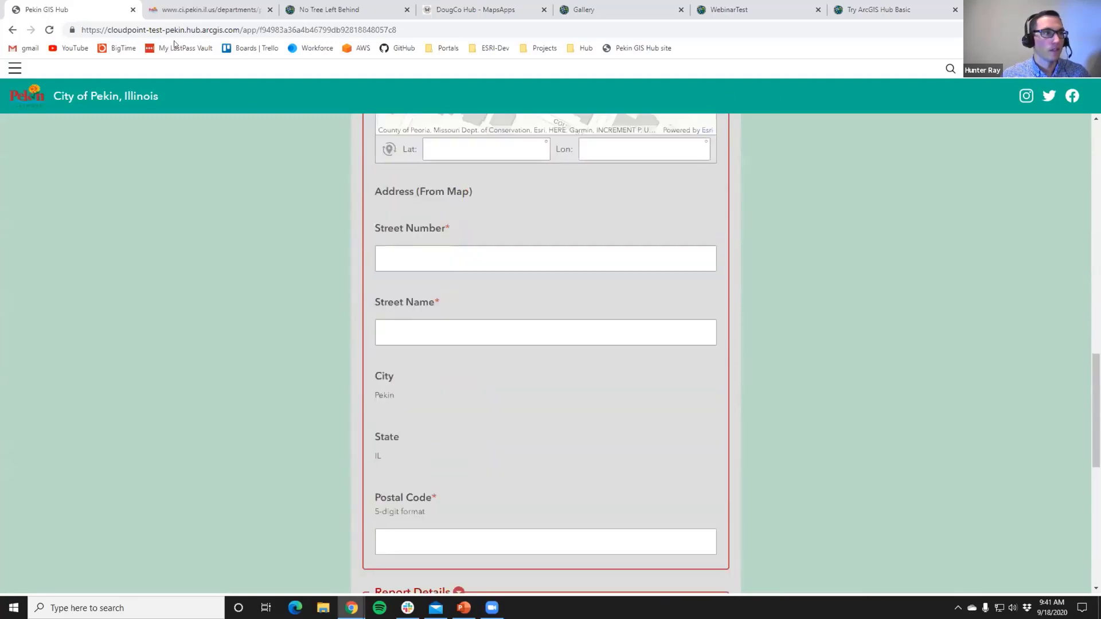
- Return to the Pekin GIS home page and review its Interactive Web Applications cards
click(13, 30)
scroll(765, 380, down, 6)
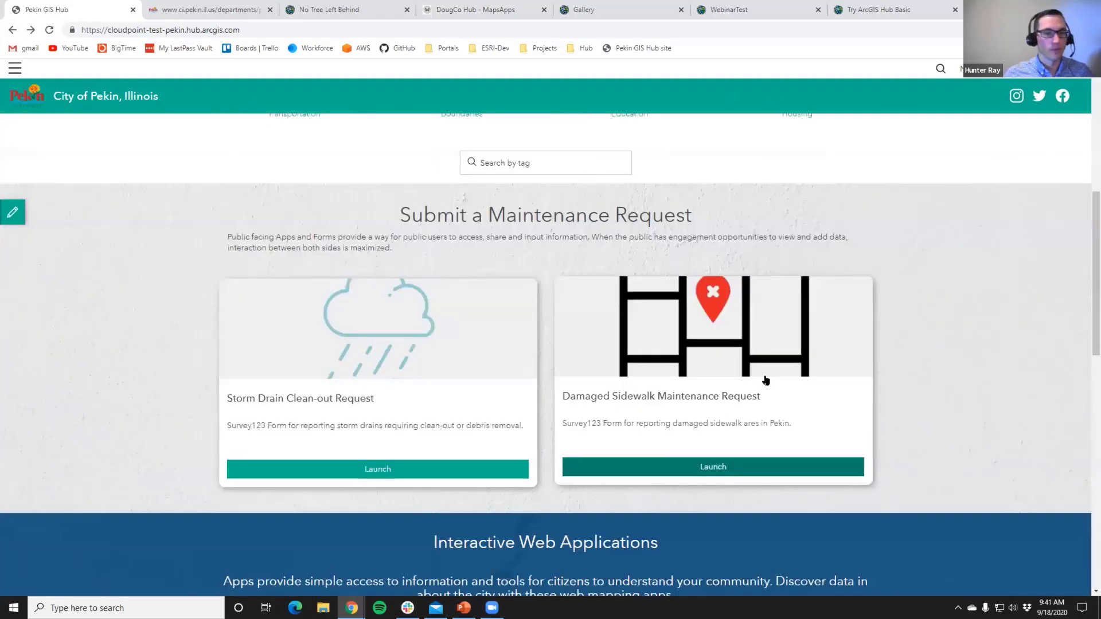
scroll(727, 392, down, 2)
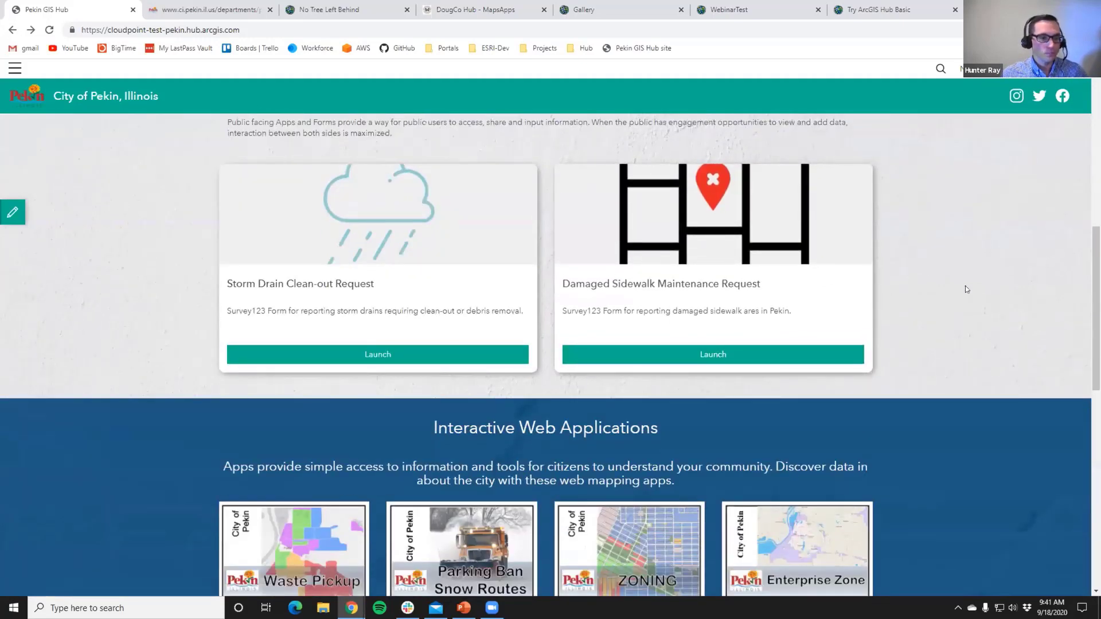
scroll(959, 307, up, 2)
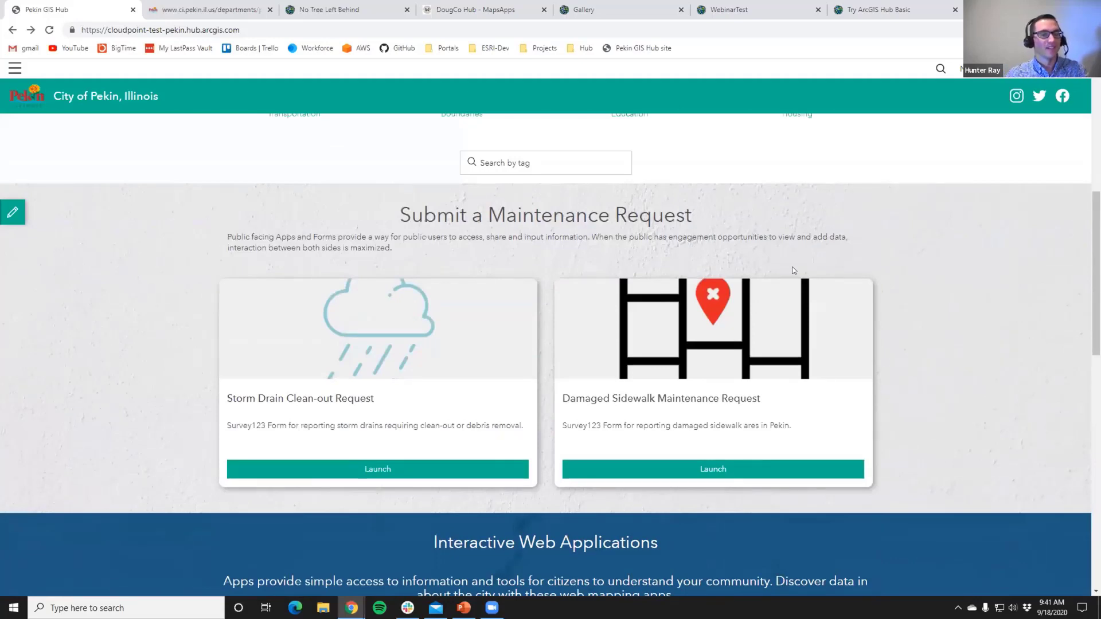
scroll(796, 327, down, 3)
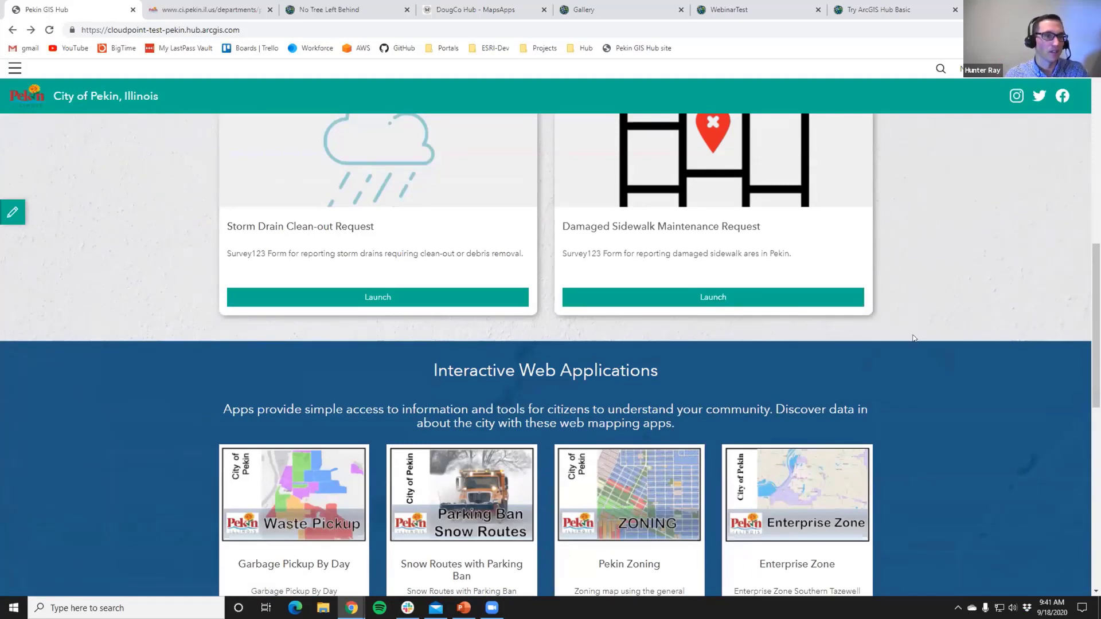
scroll(915, 333, down, 3)
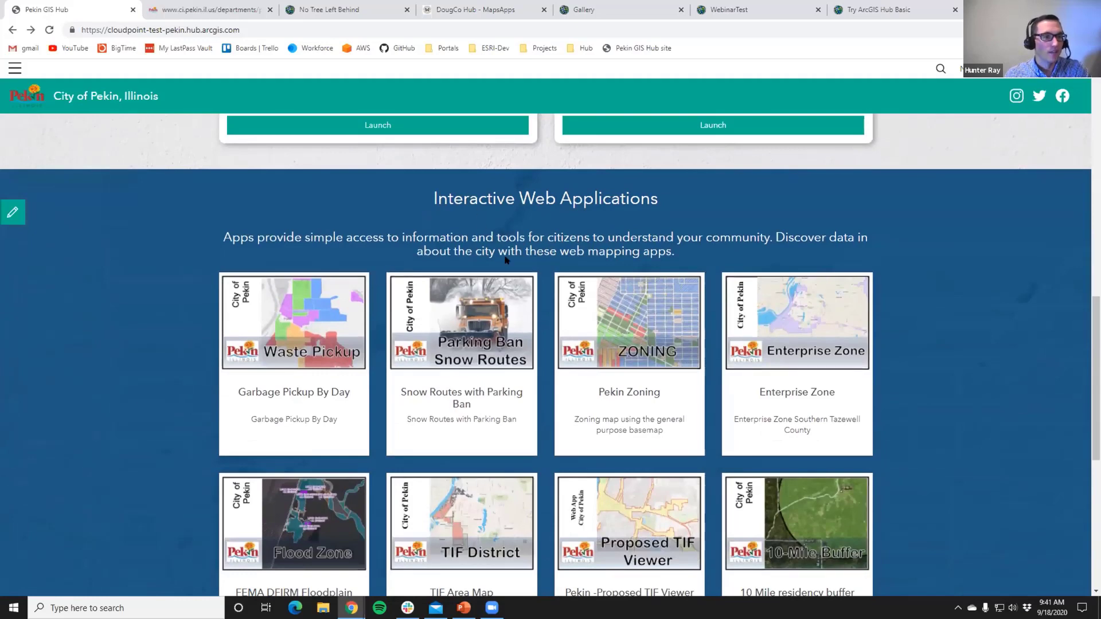
scroll(506, 260, down, 2)
scroll(552, 160, up, 1)
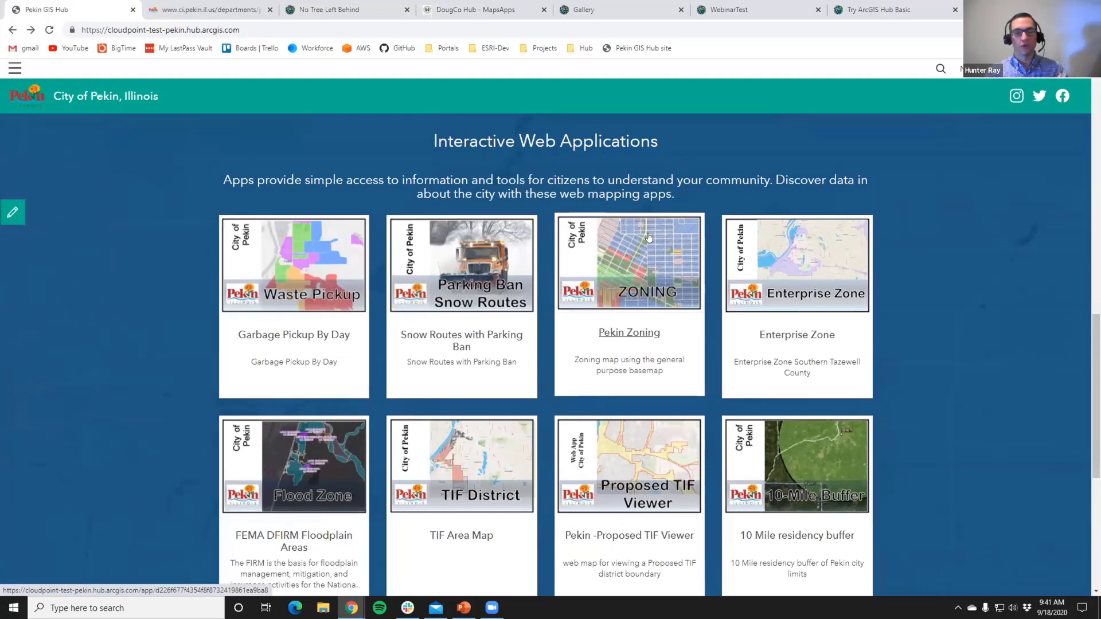
- Scroll on through Pekin Maps, Events & Meetings and the footer
scroll(688, 257, down, 1)
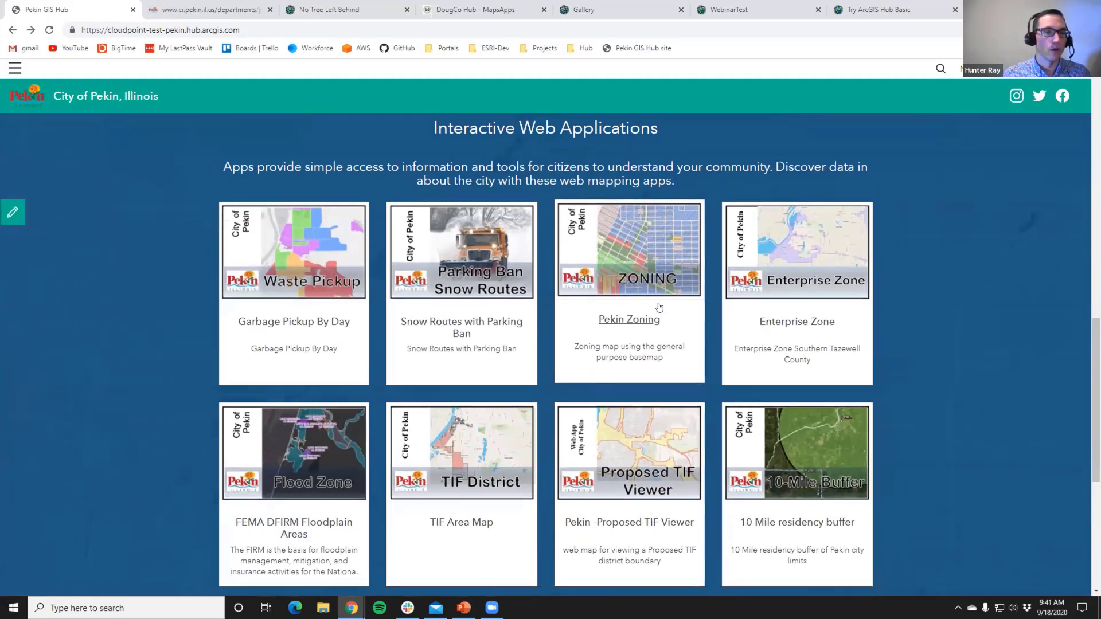
scroll(692, 265, up, 1)
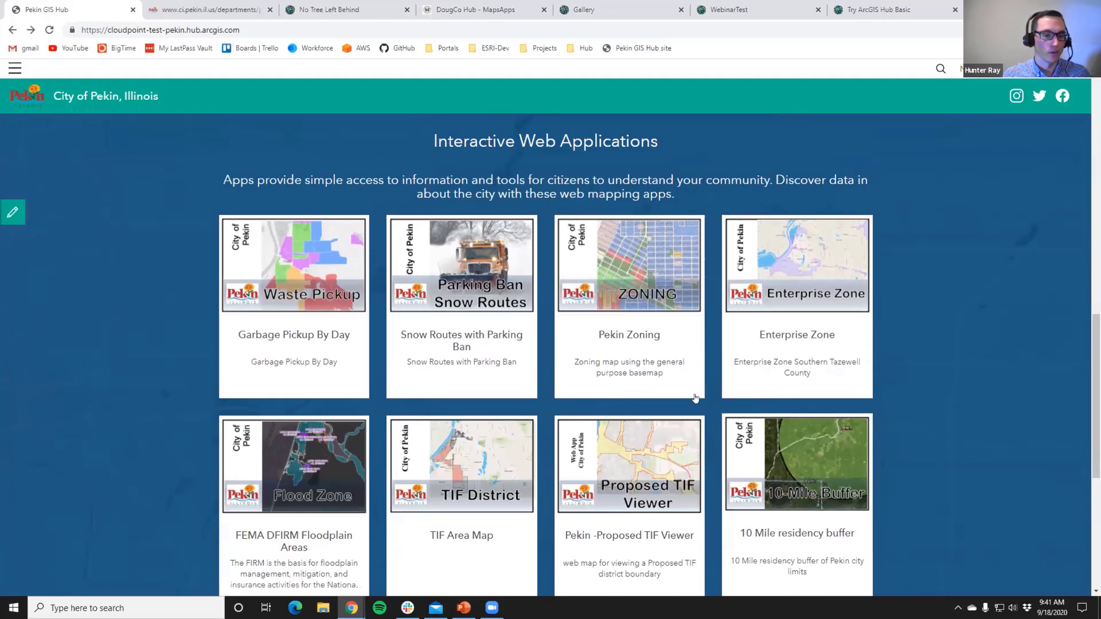
scroll(453, 304, down, 1)
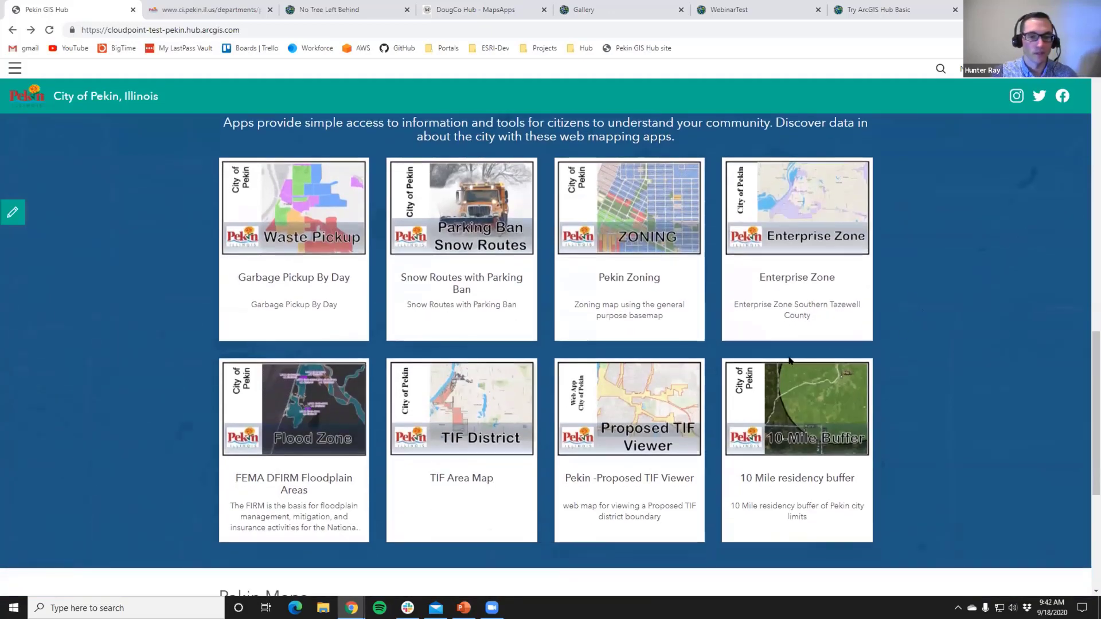
scroll(919, 376, down, 3)
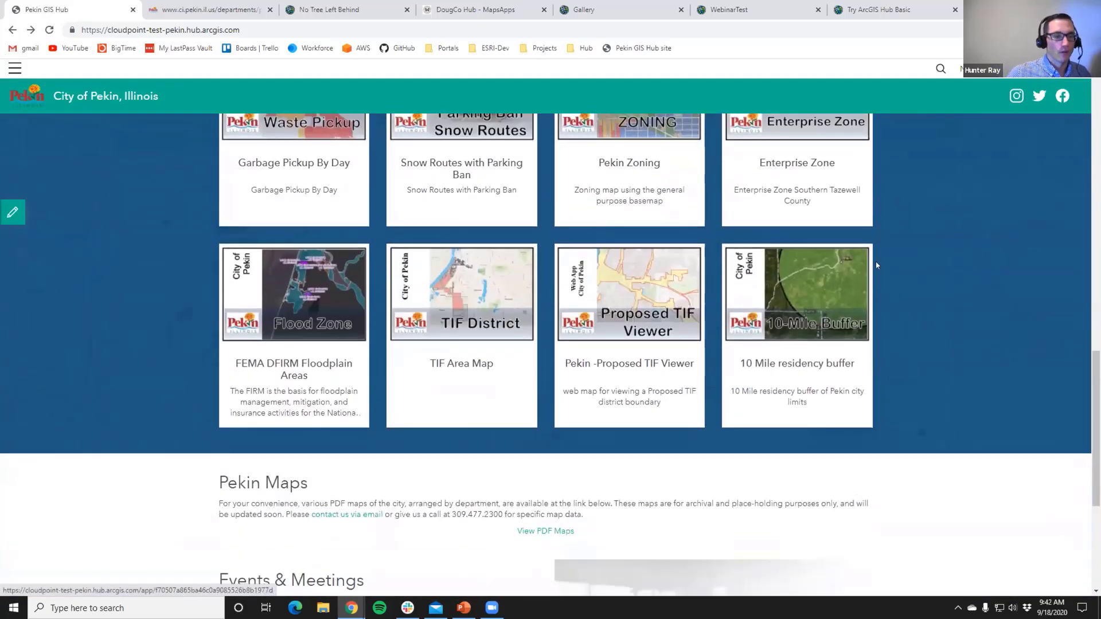
scroll(936, 270, down, 2)
scroll(581, 309, down, 1)
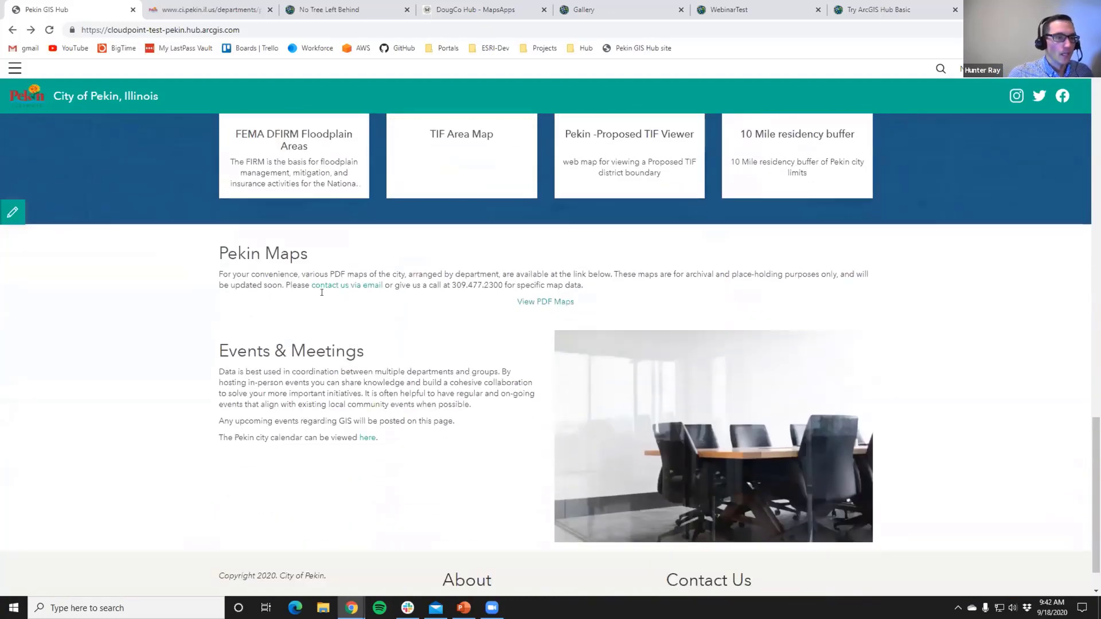
scroll(310, 223, down, 1)
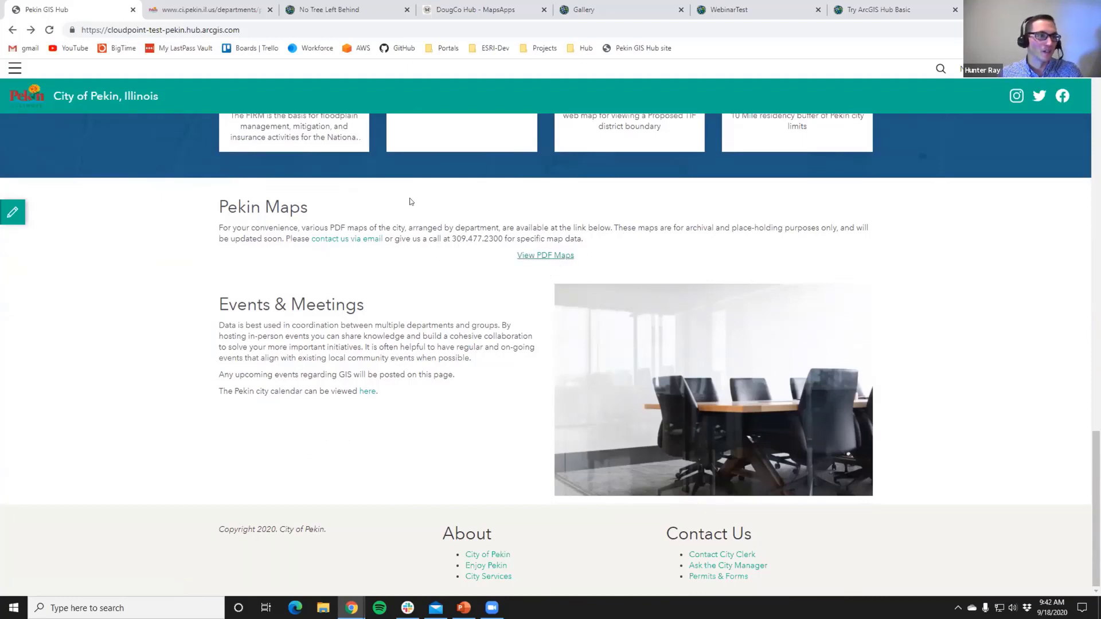
- On the City of Pekin website, open the GIS Maps page from Quick Links
click(252, 11)
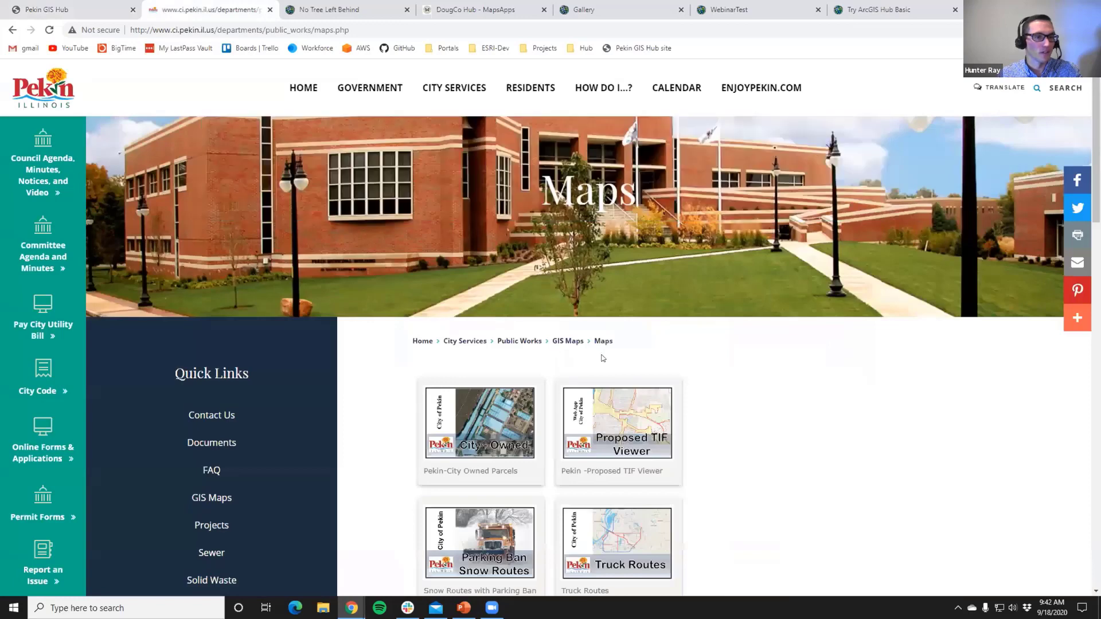
scroll(683, 371, down, 2)
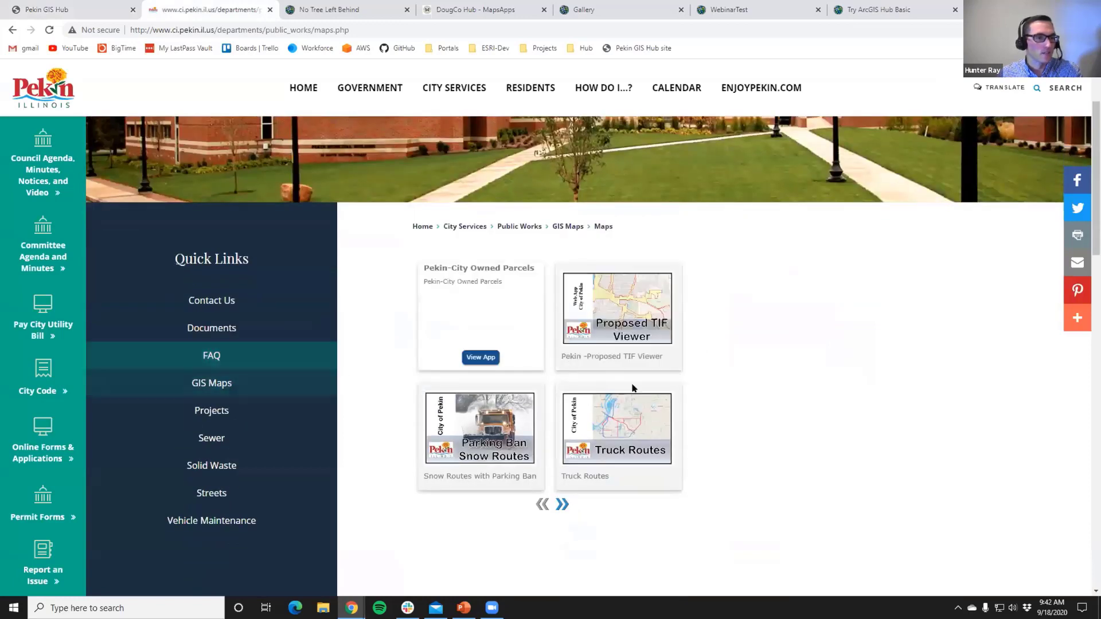
scroll(453, 293, up, 2)
scroll(585, 335, down, 3)
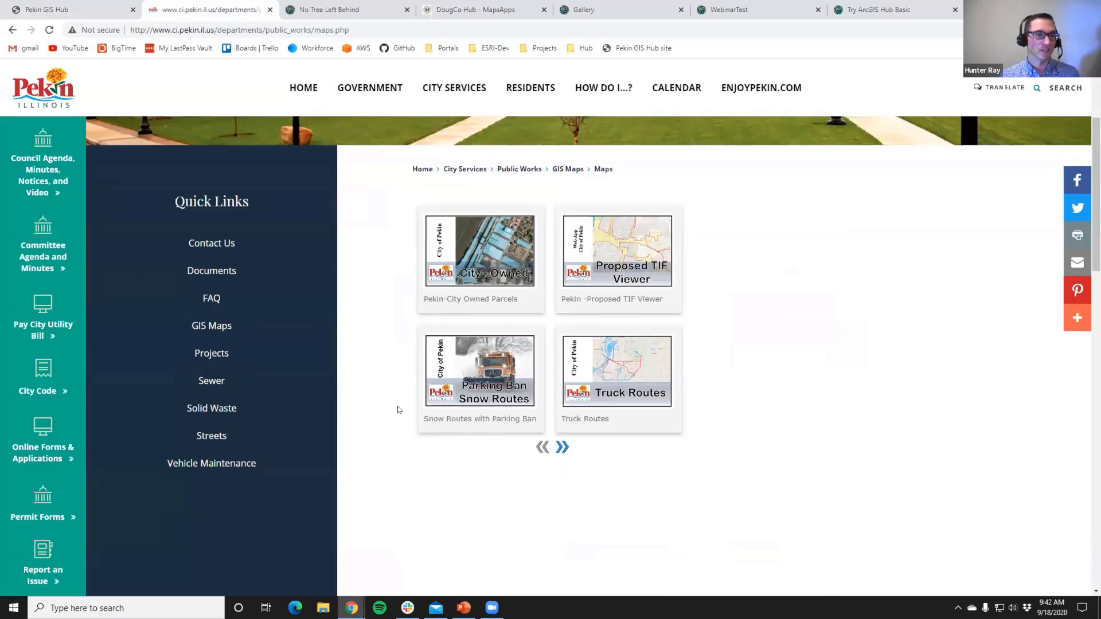
mouse_move(226, 326)
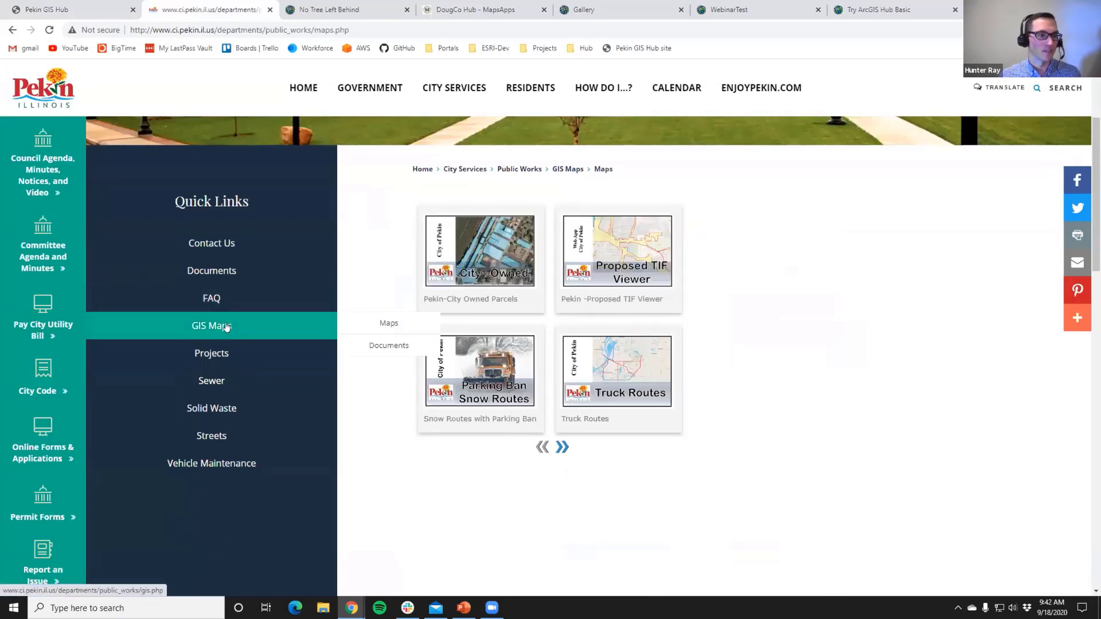
click(393, 327)
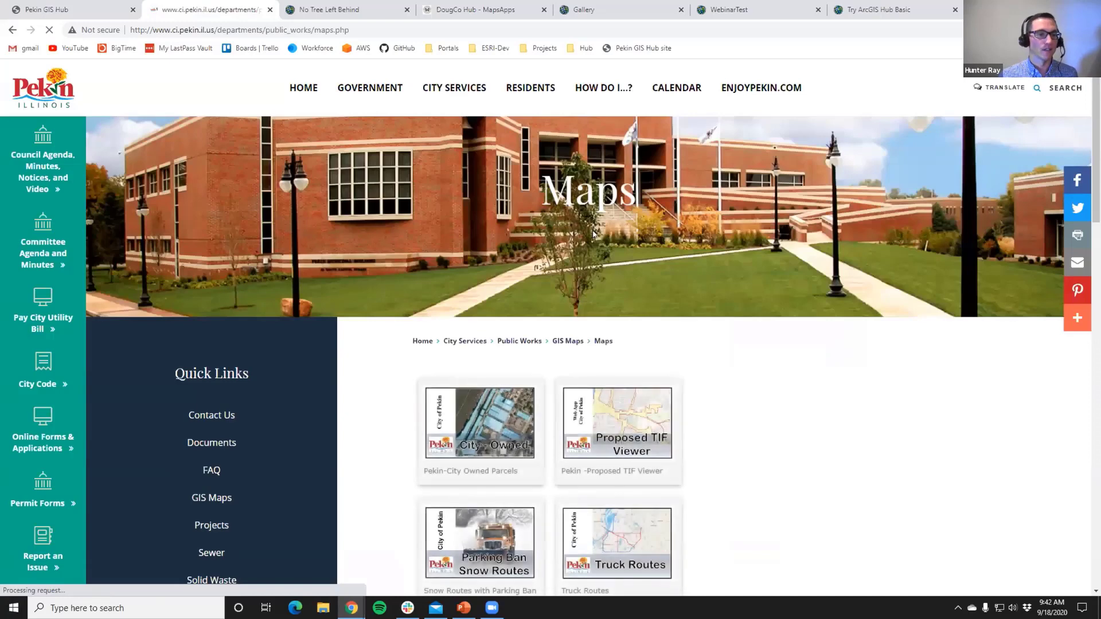
scroll(644, 256, down, 3)
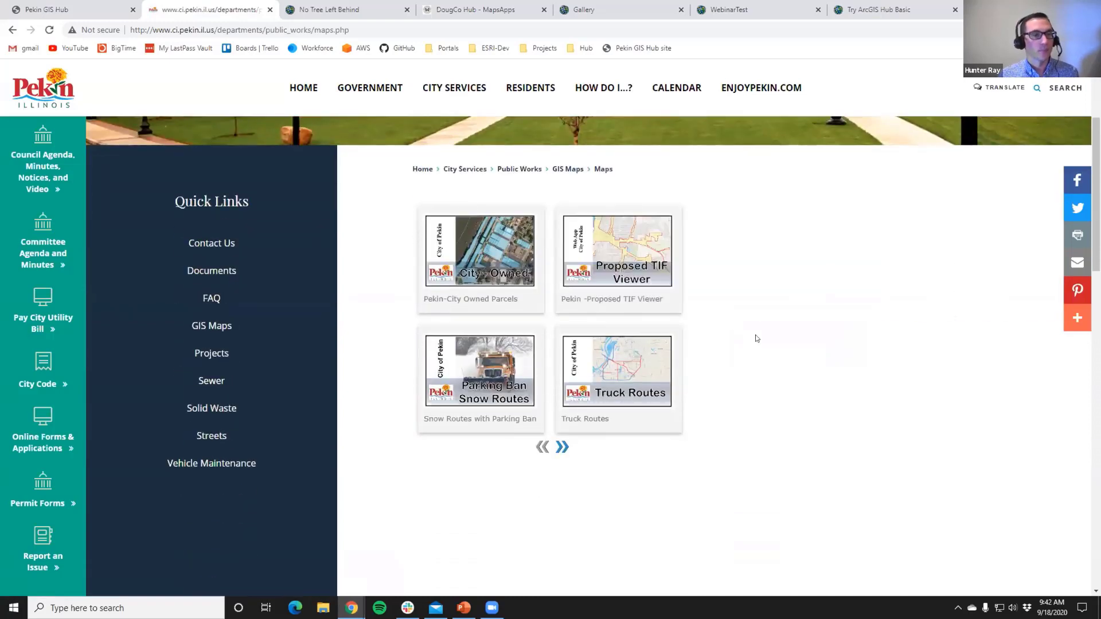
- Return to the Pekin GIS Hub tab and scroll through the live site to review it
click(53, 10)
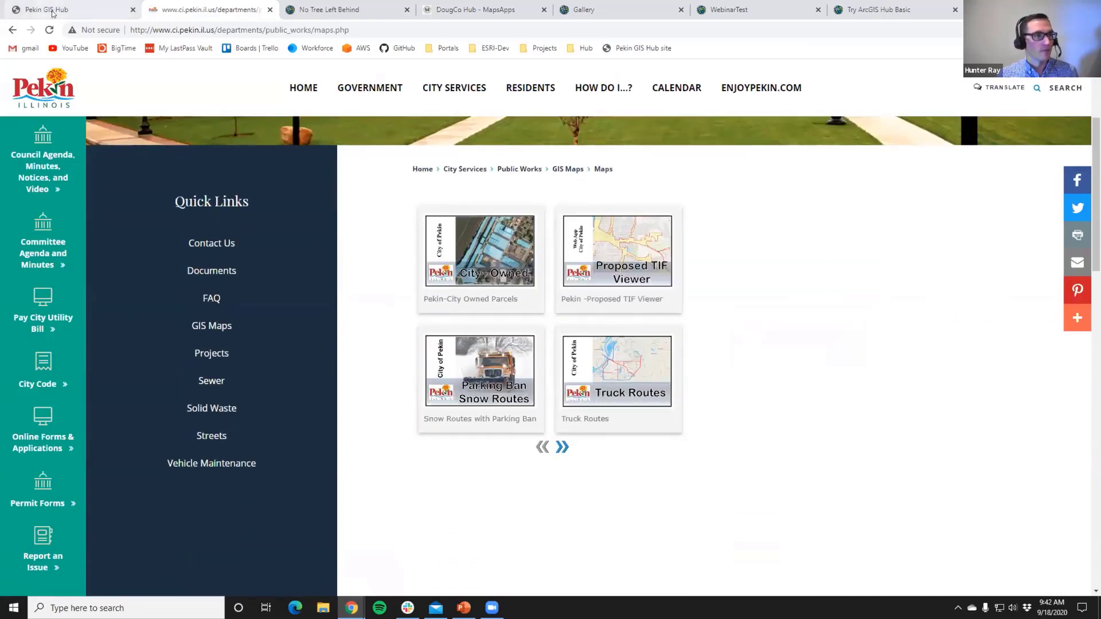
scroll(831, 330, up, 10)
scroll(875, 334, up, 10)
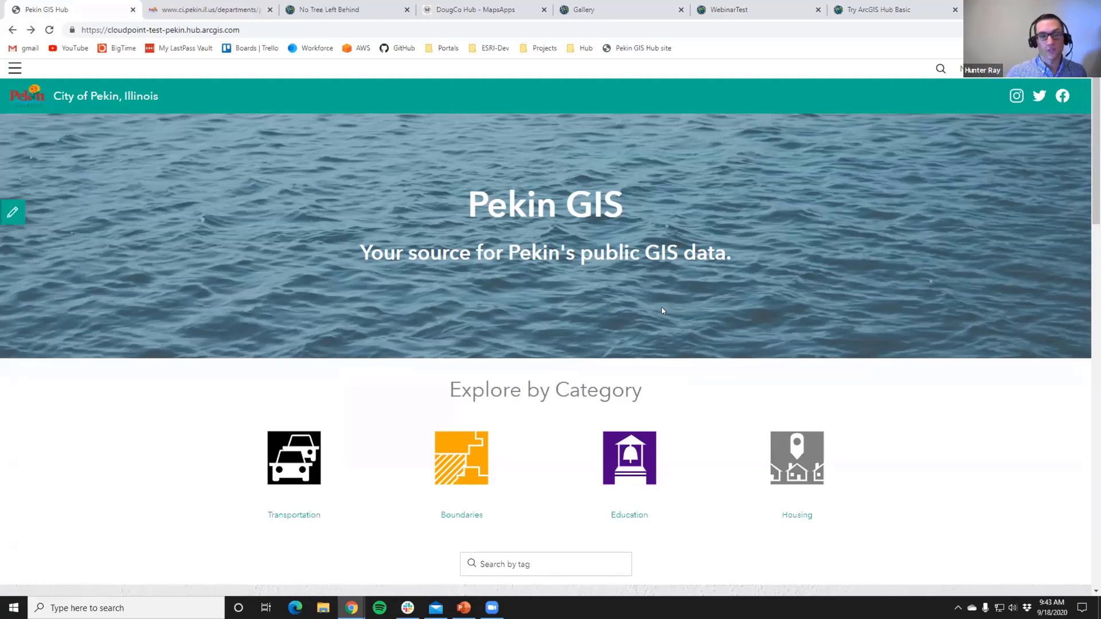
scroll(859, 364, down, 10)
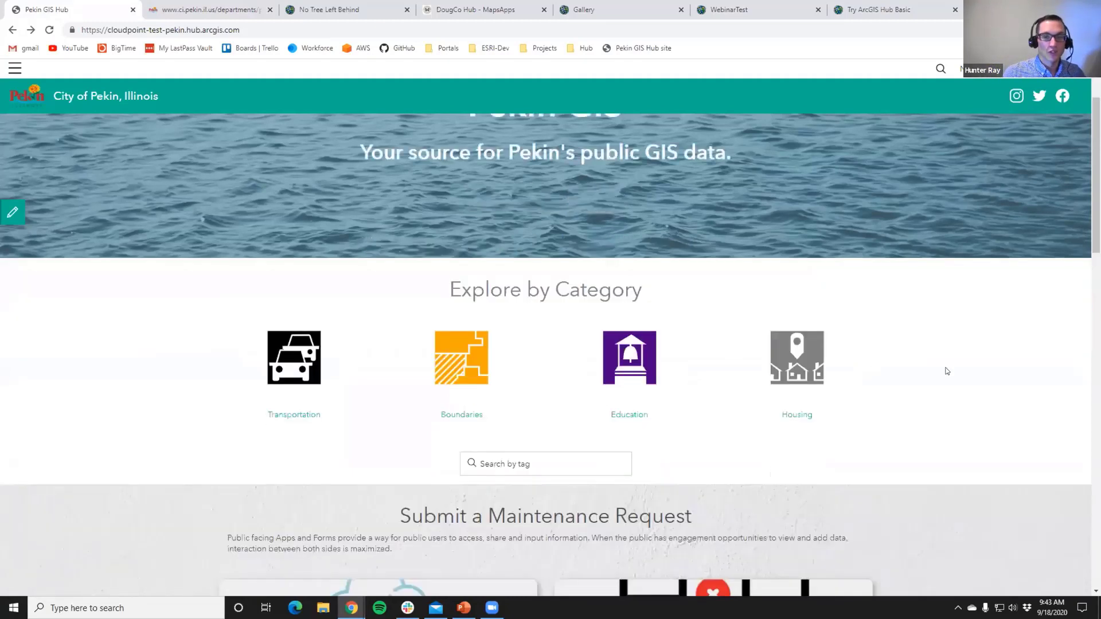
scroll(950, 375, down, 5)
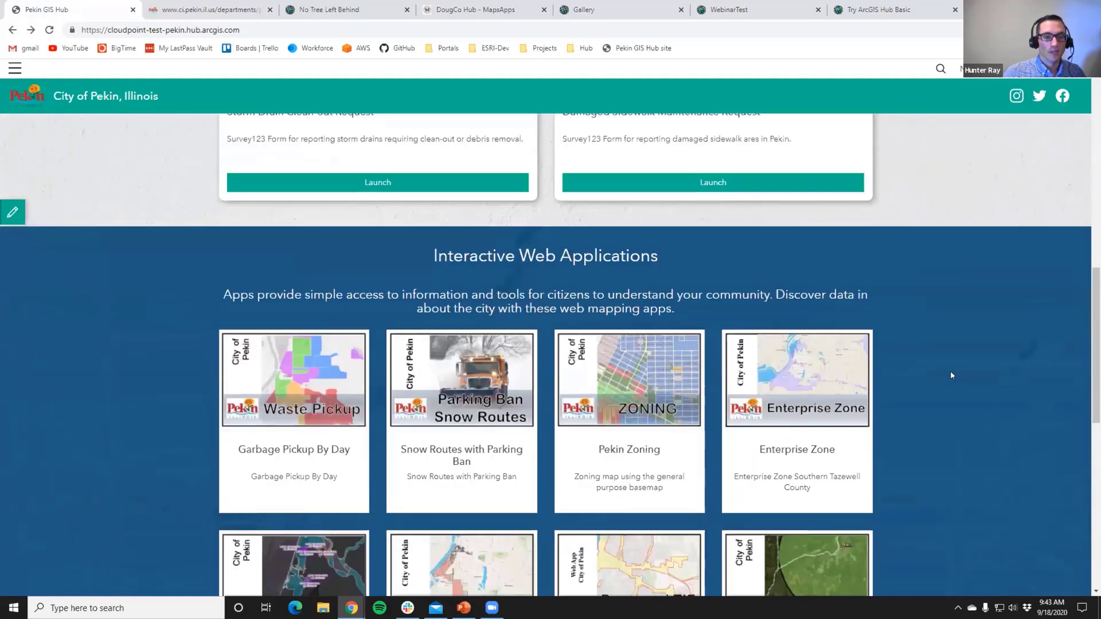
scroll(939, 380, up, 15)
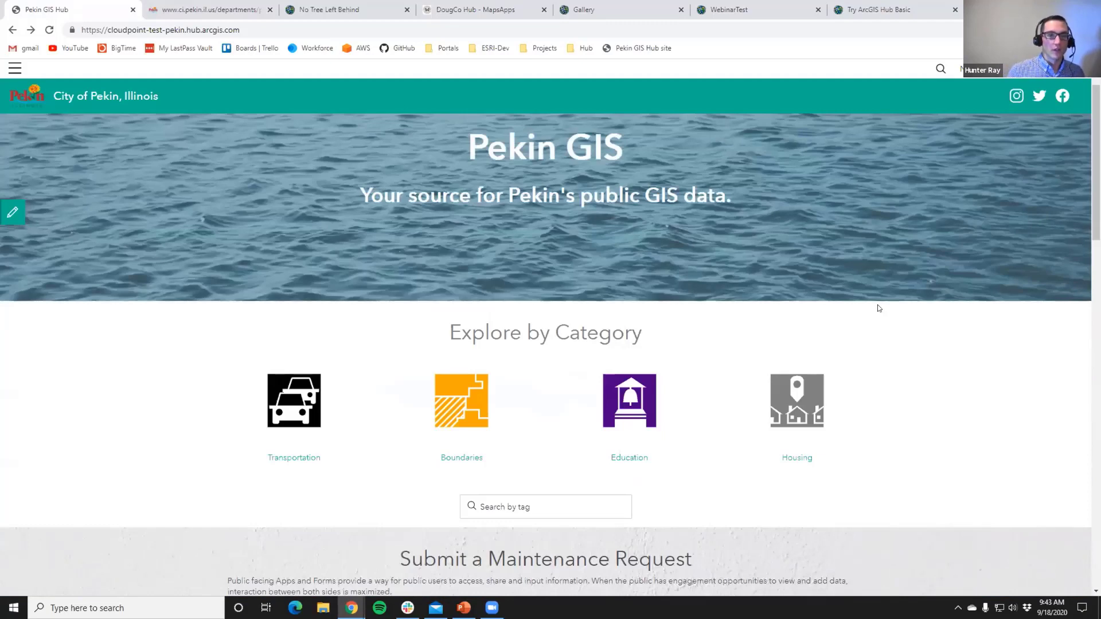
scroll(863, 263, down, 9)
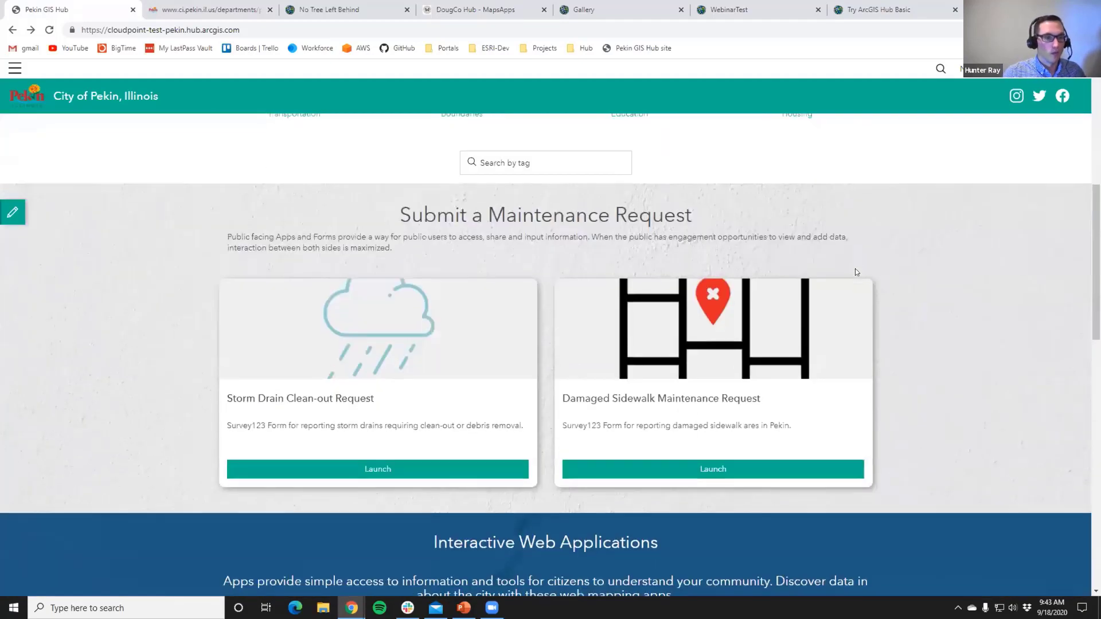
scroll(893, 267, down, 5)
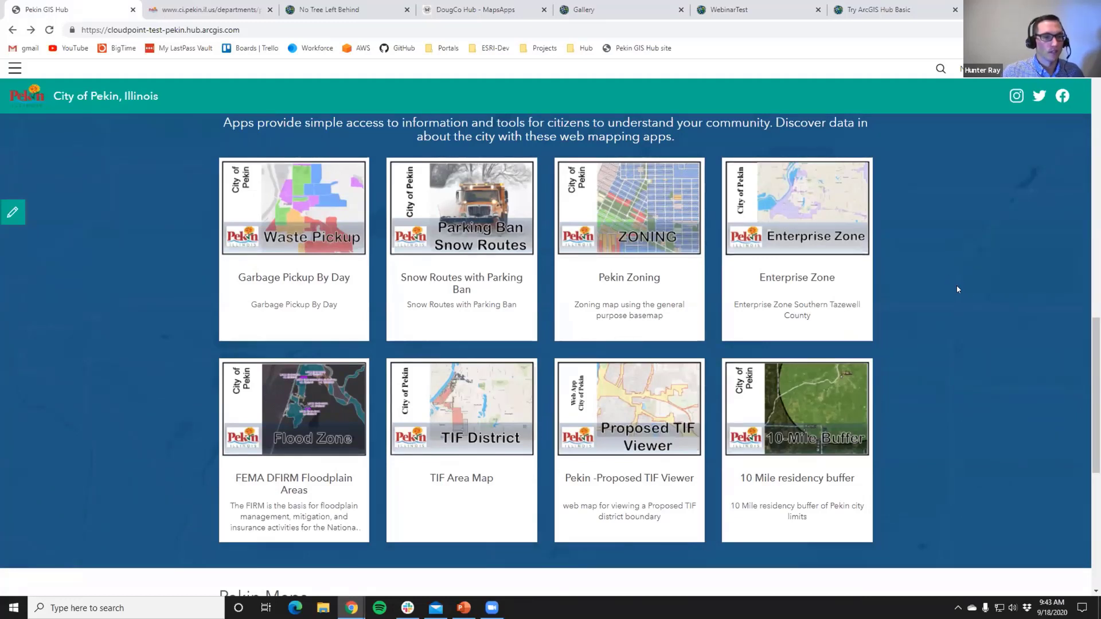
scroll(994, 304, down, 6)
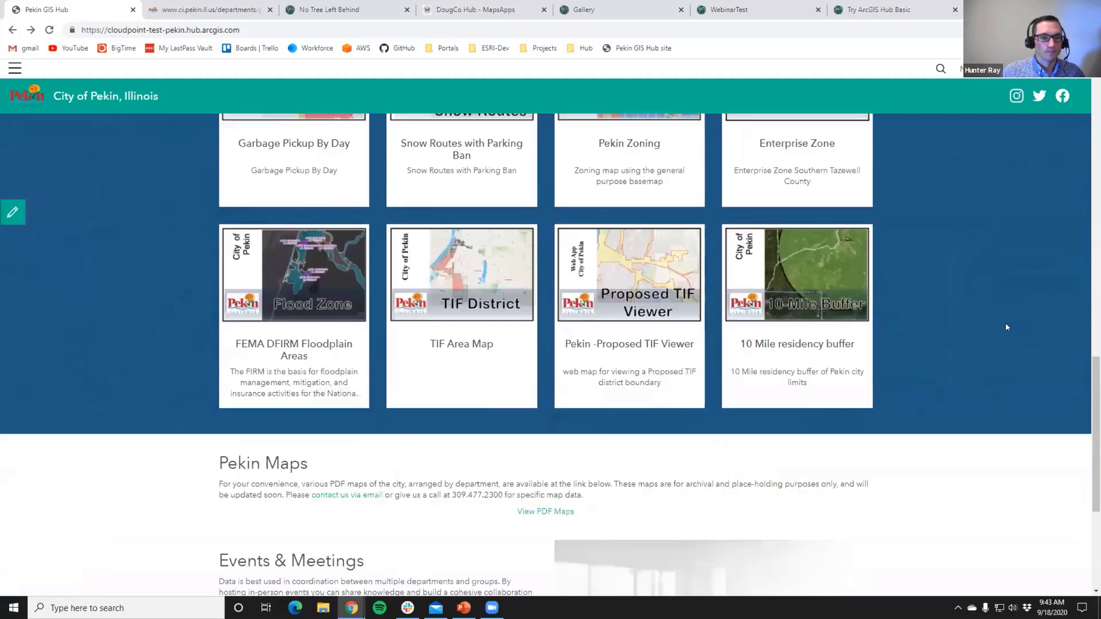
scroll(701, 336, up, 20)
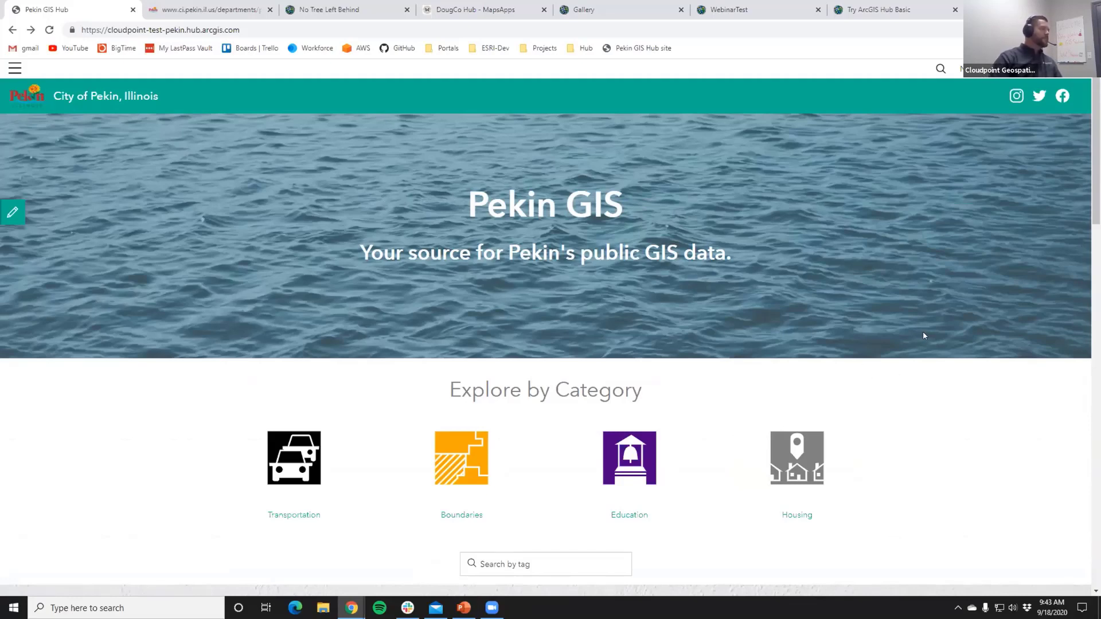
scroll(922, 335, down, 6)
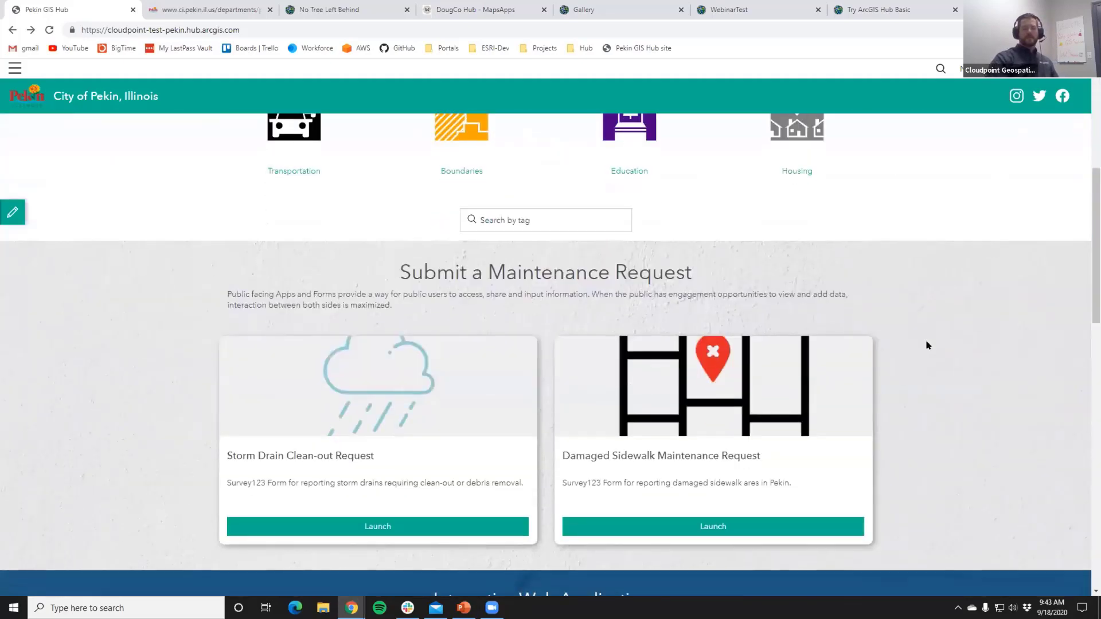
scroll(894, 321, down, 5)
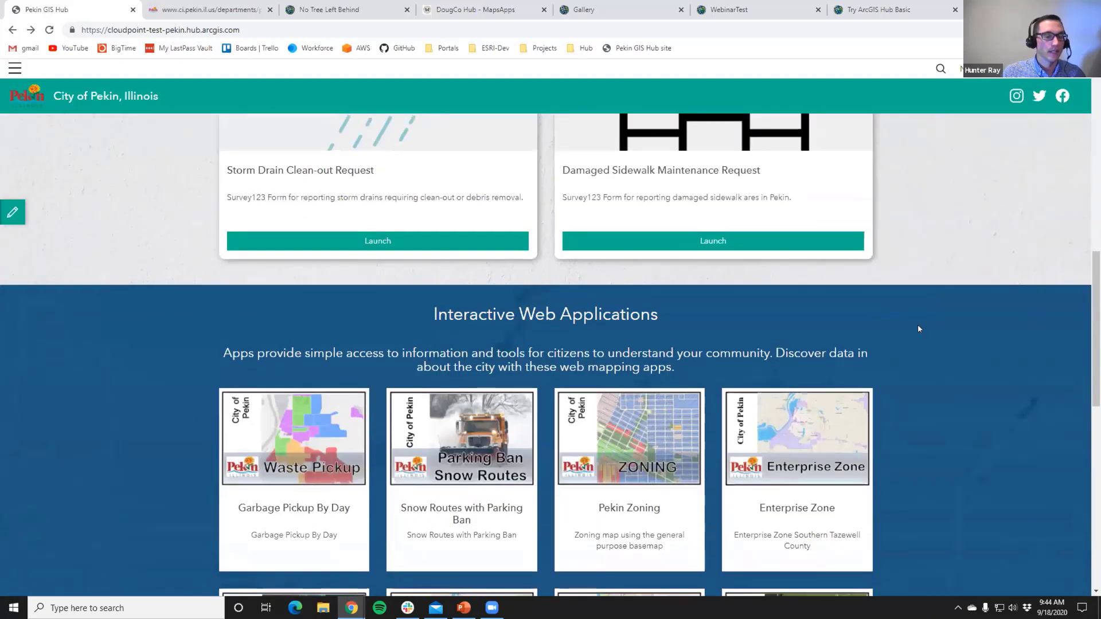
scroll(917, 328, up, 11)
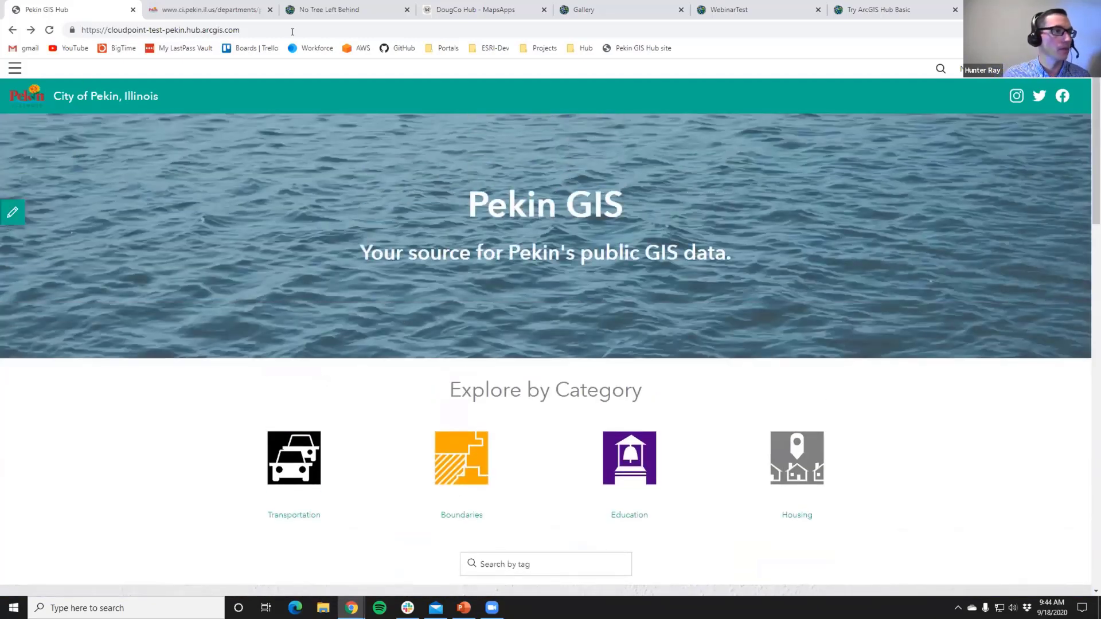
- Move through the open tabs to the WebinarTest site editor
click(367, 9)
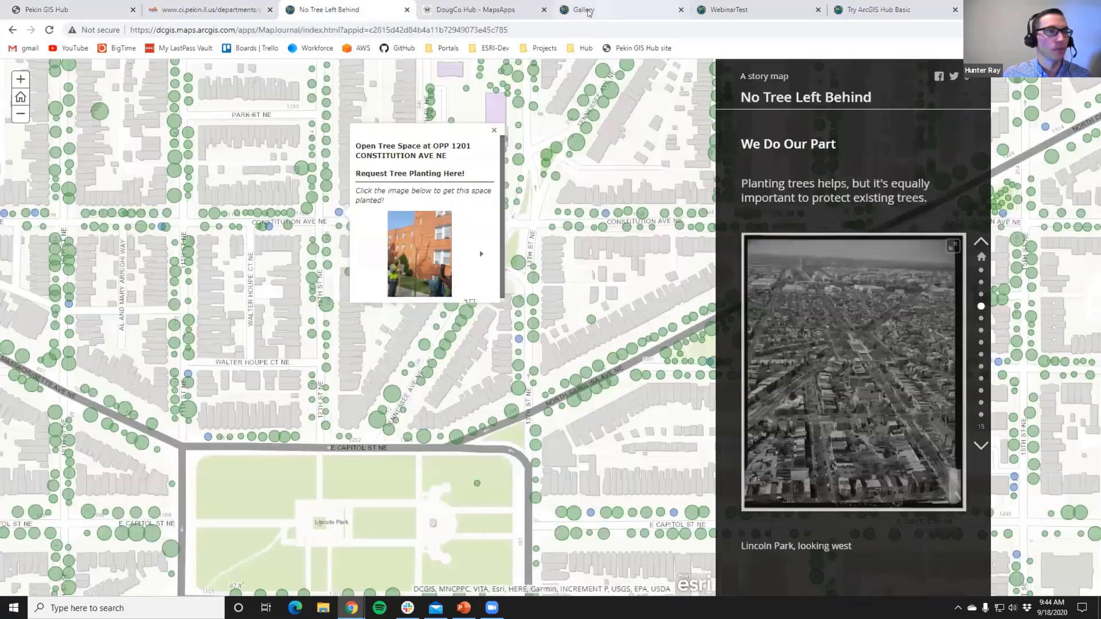
click(608, 9)
click(739, 10)
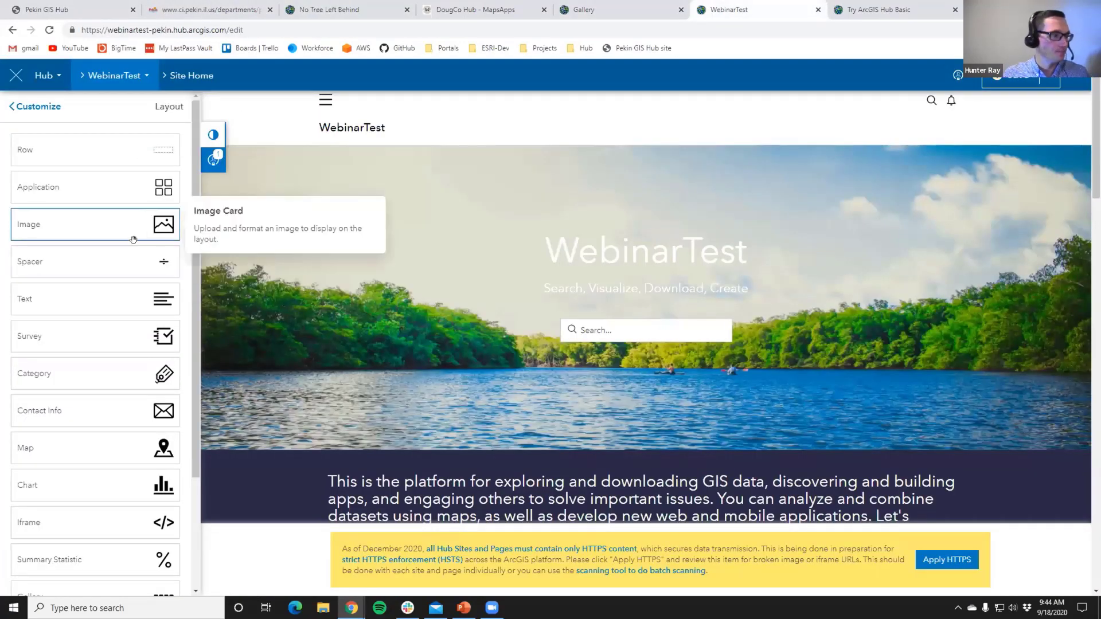
- Drag a Row card above Unlock the Data, then go back to the layout card list
scroll(103, 339, down, 2)
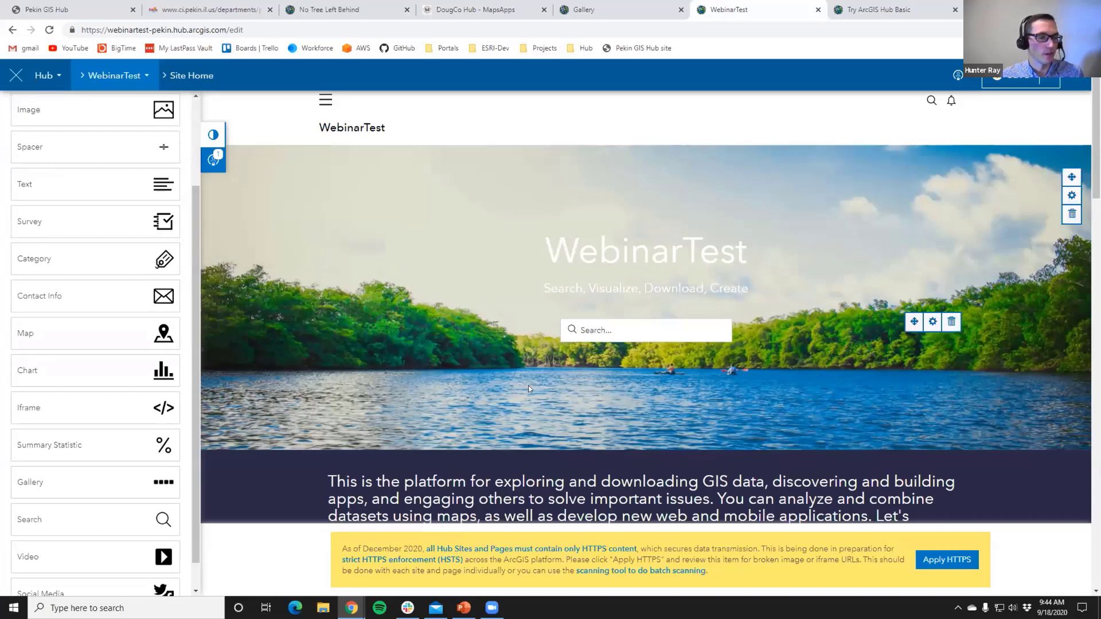
scroll(528, 385, down, 15)
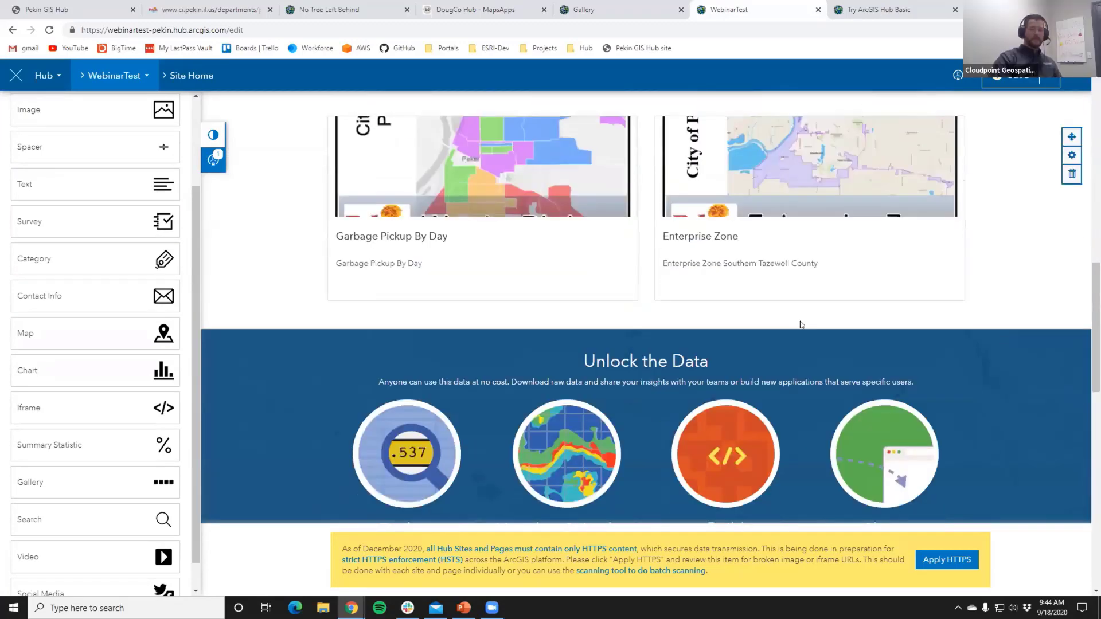
scroll(1002, 324, up, 2)
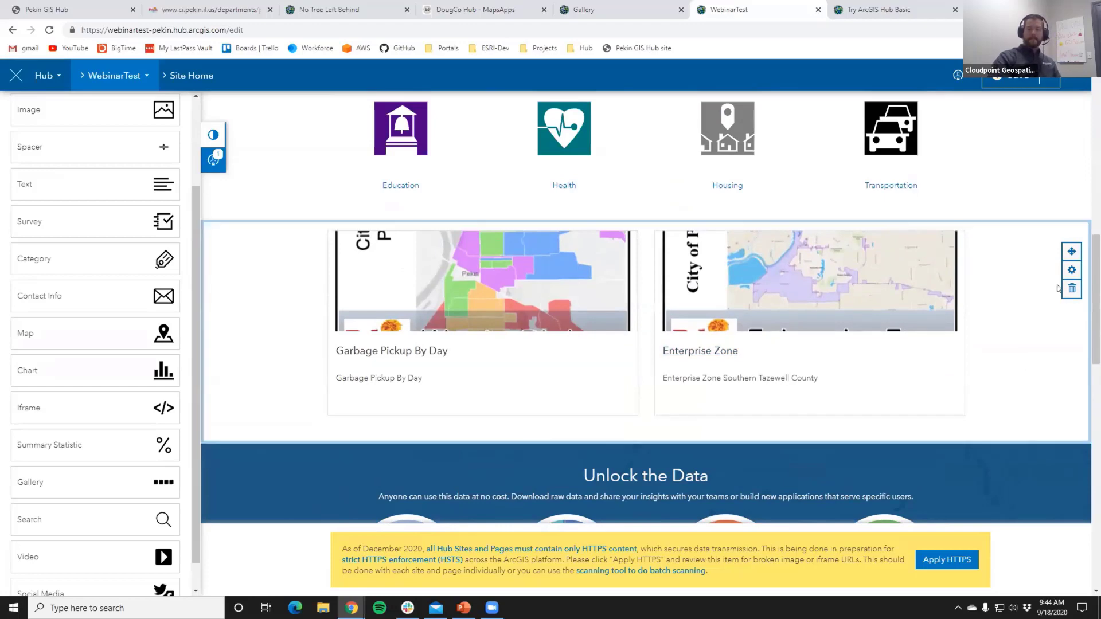
scroll(71, 243, up, 2)
drag(46, 150, 655, 451)
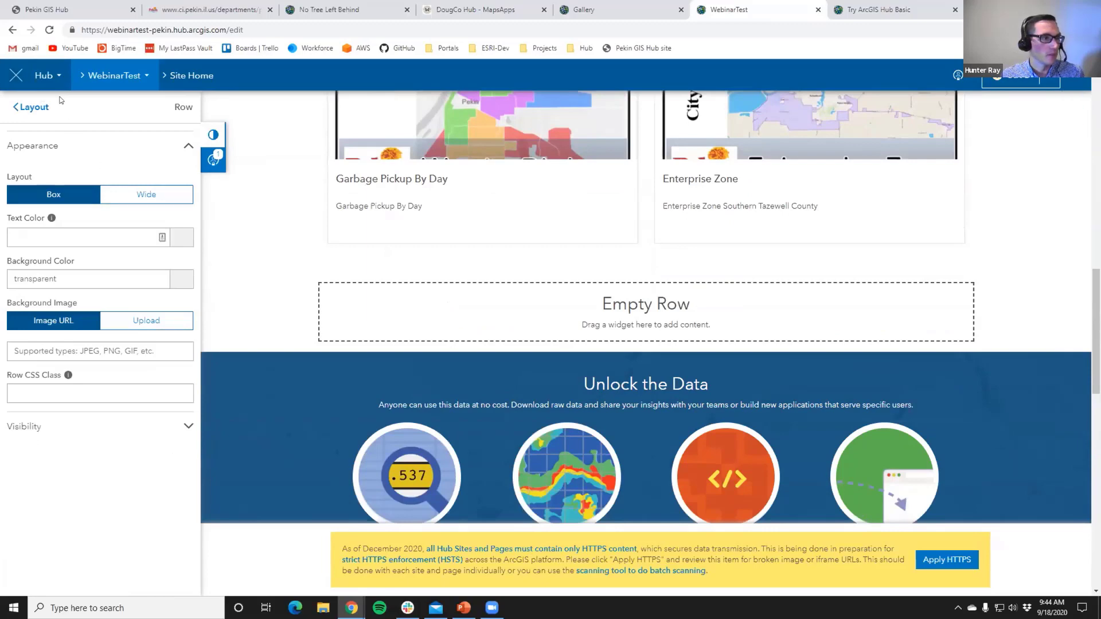
click(33, 108)
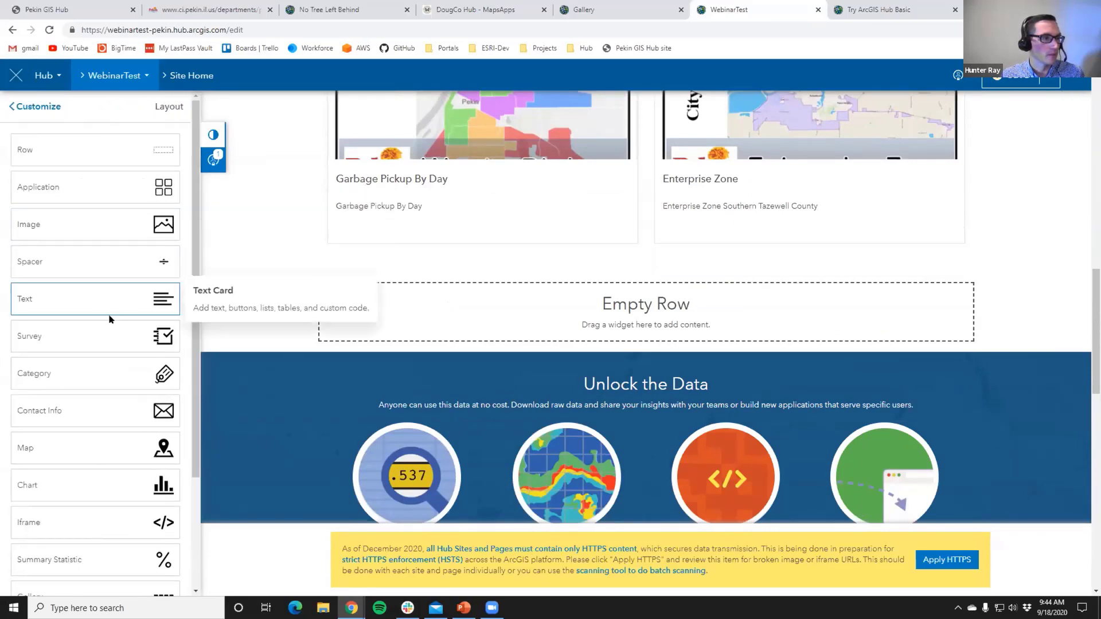
scroll(98, 287, up, 2)
scroll(89, 230, down, 3)
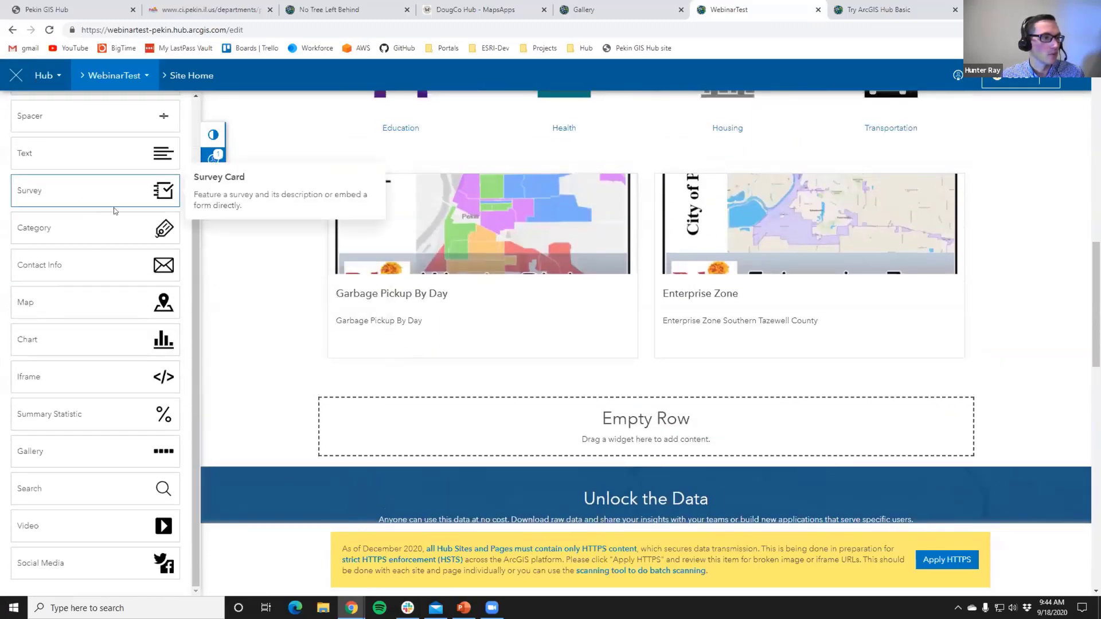
- Place a Survey card in the new empty row and open its survey picker
drag(115, 198, 619, 406)
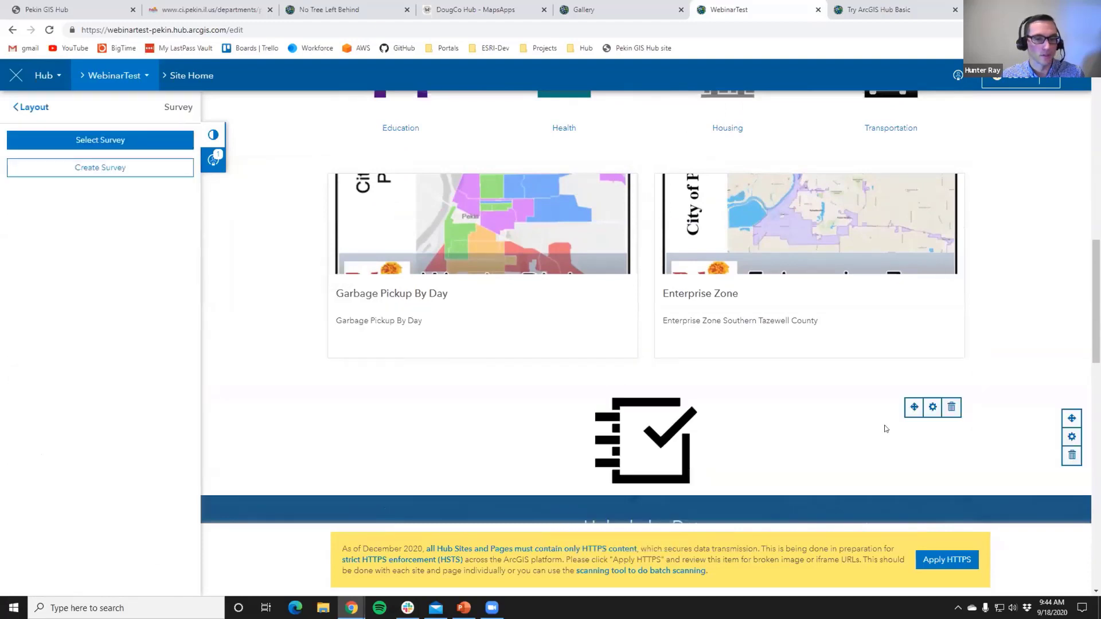
scroll(886, 429, down, 3)
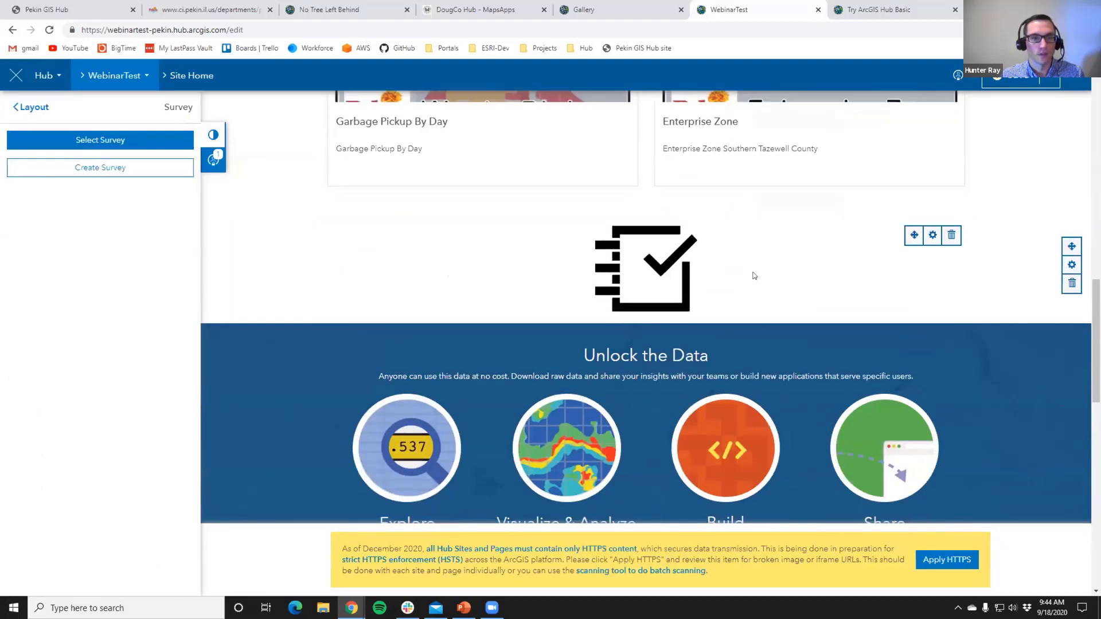
click(109, 141)
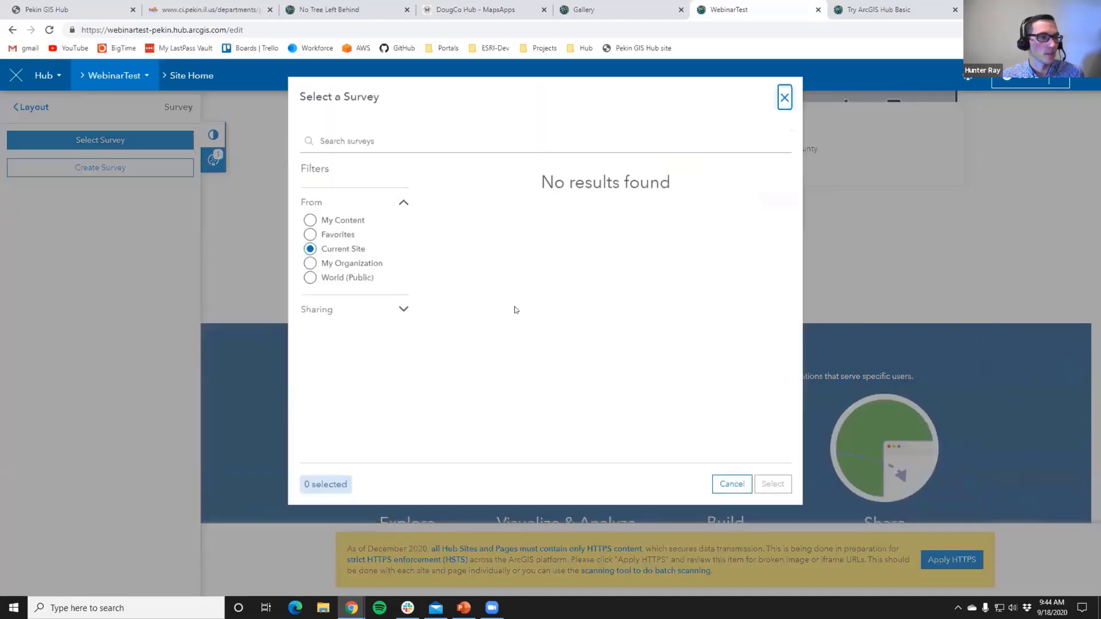
- Filter surveys to World (Public) with public sharing, then select About Myself Survey
click(310, 278)
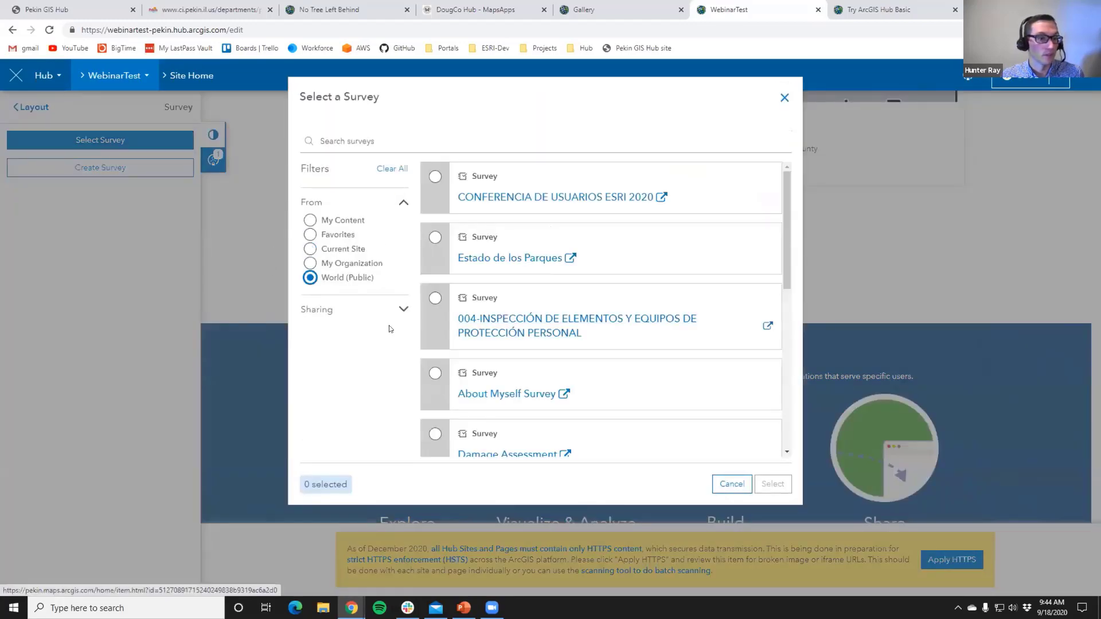
click(341, 314)
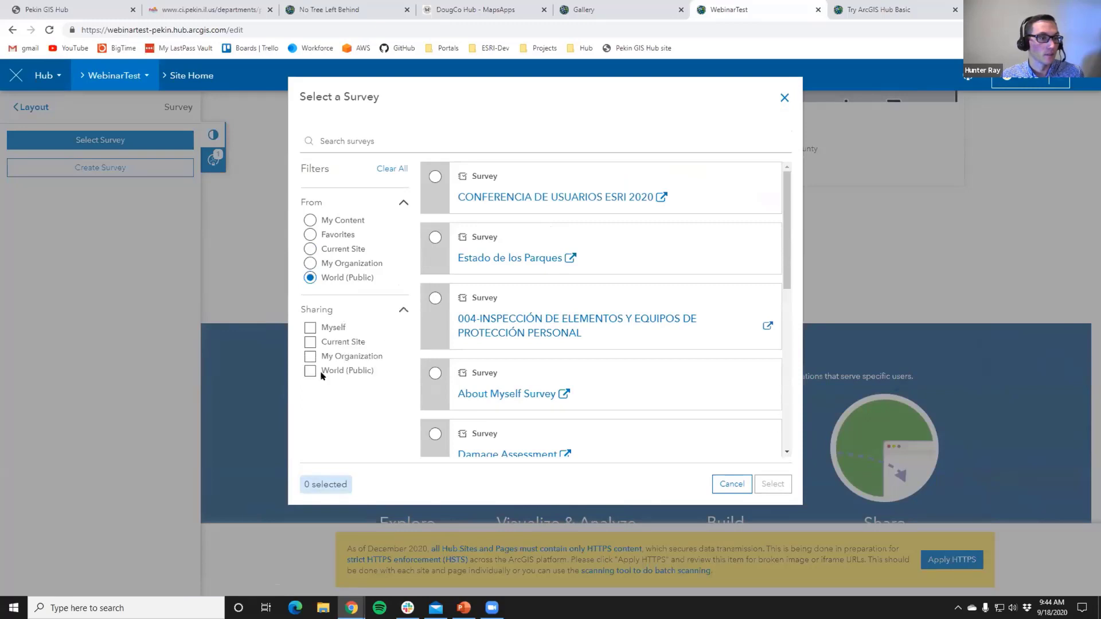
click(310, 371)
scroll(620, 370, down, 7)
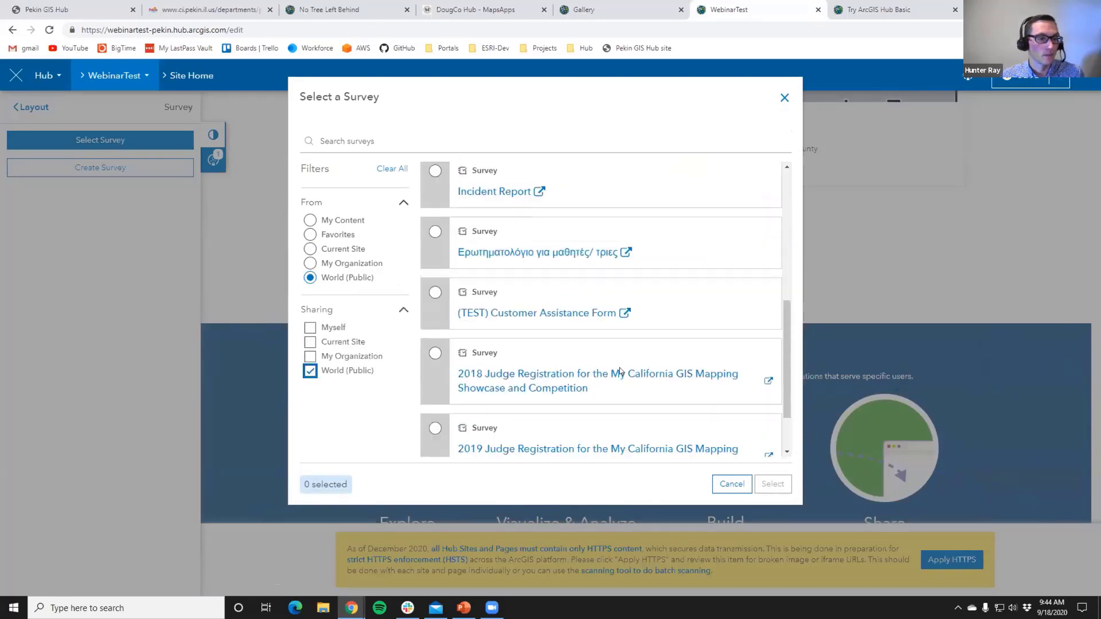
click(310, 356)
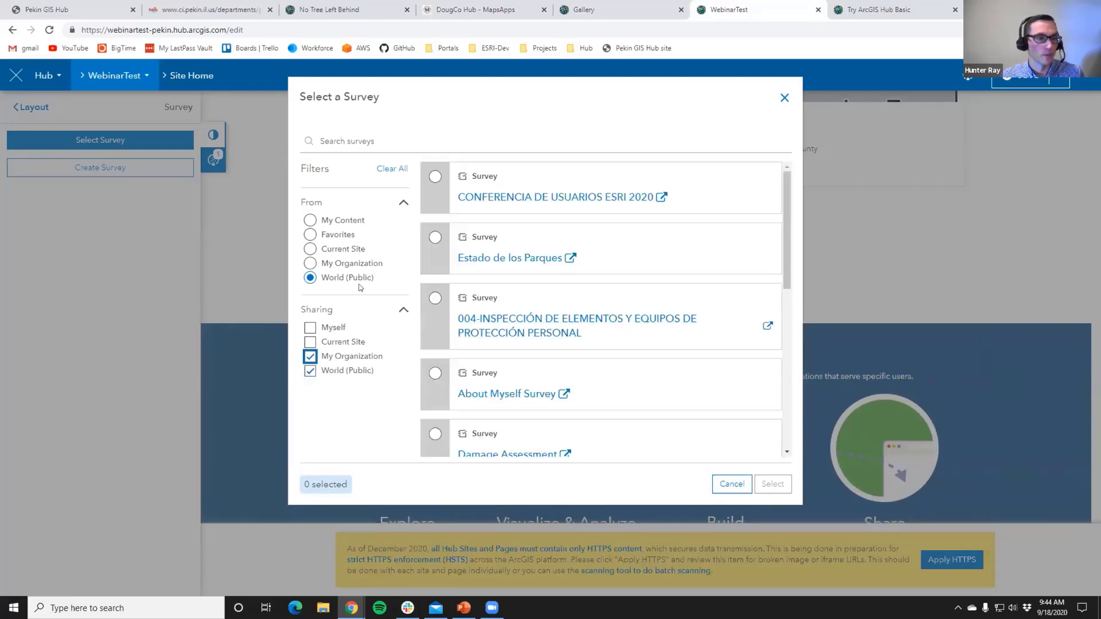
click(310, 370)
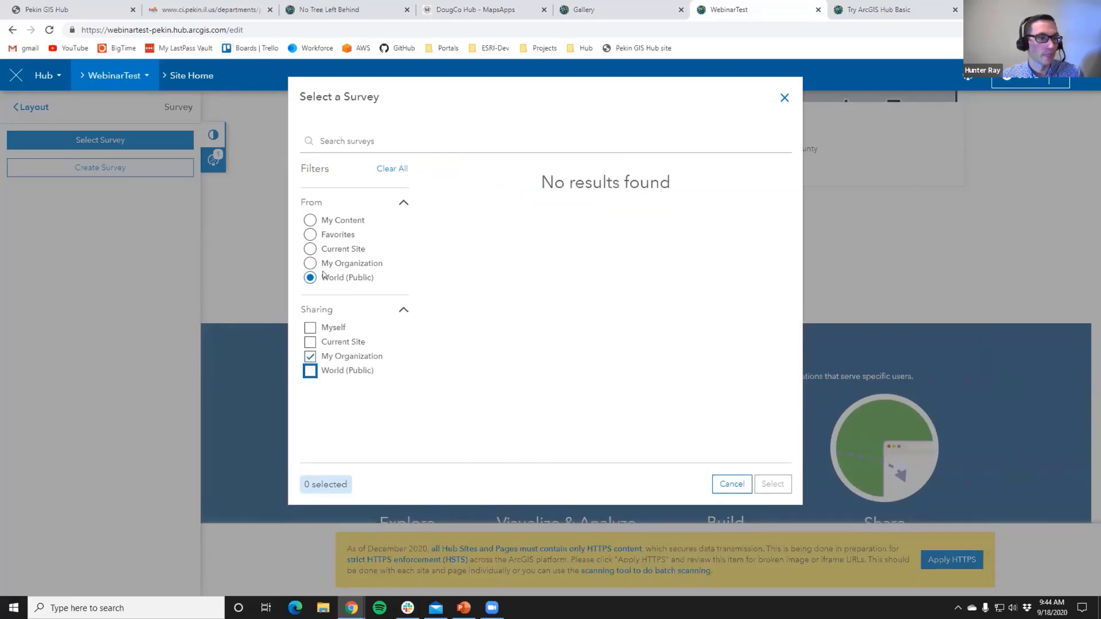
click(309, 328)
click(310, 356)
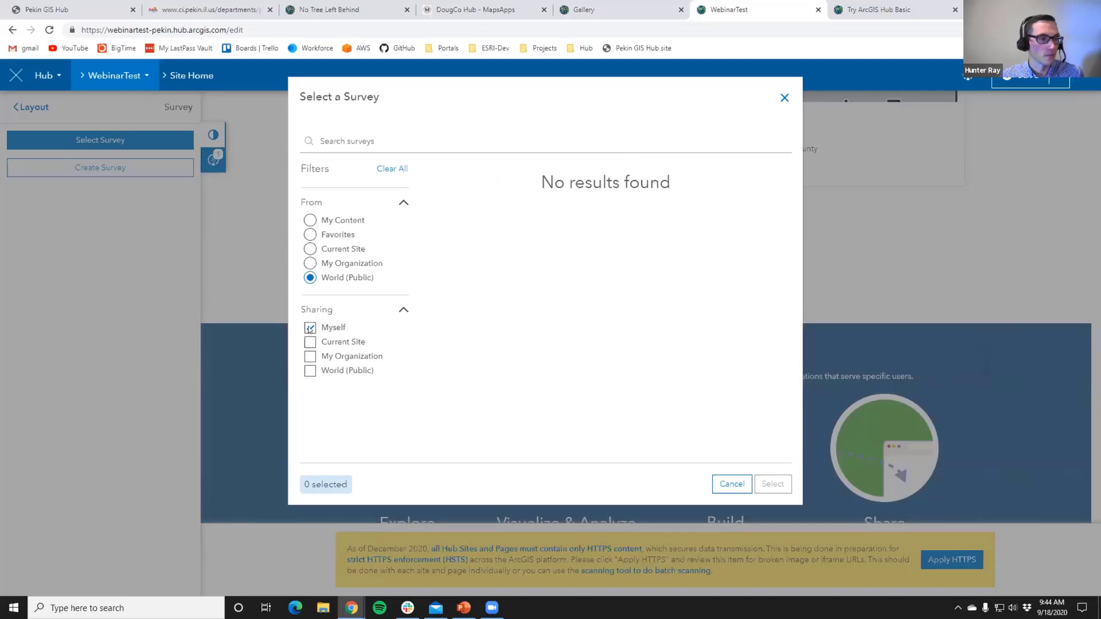
click(309, 371)
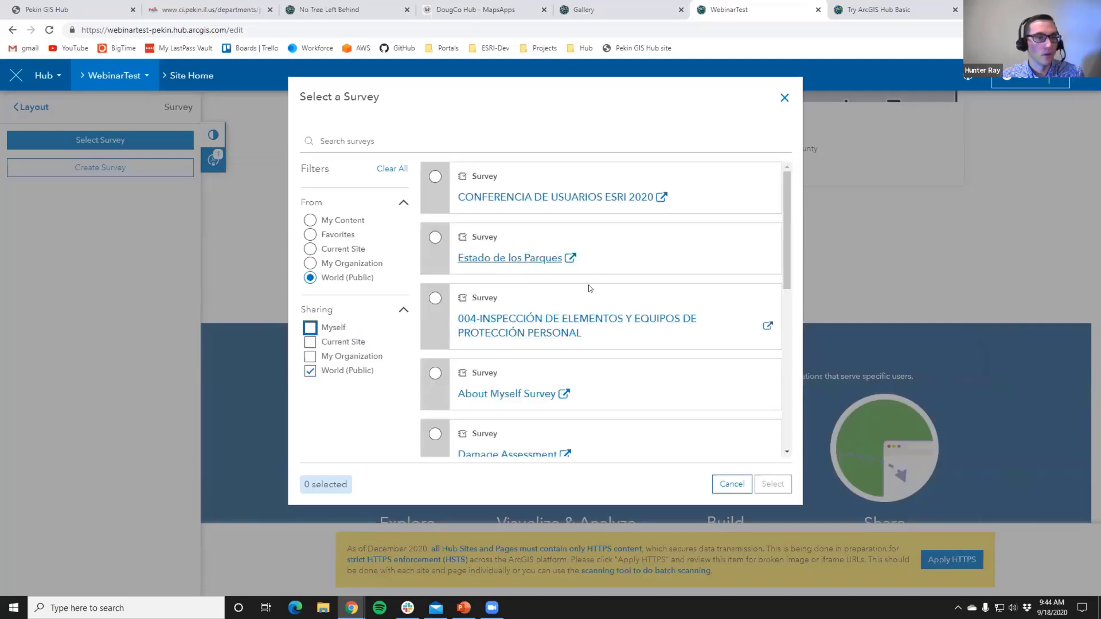
scroll(546, 321, down, 3)
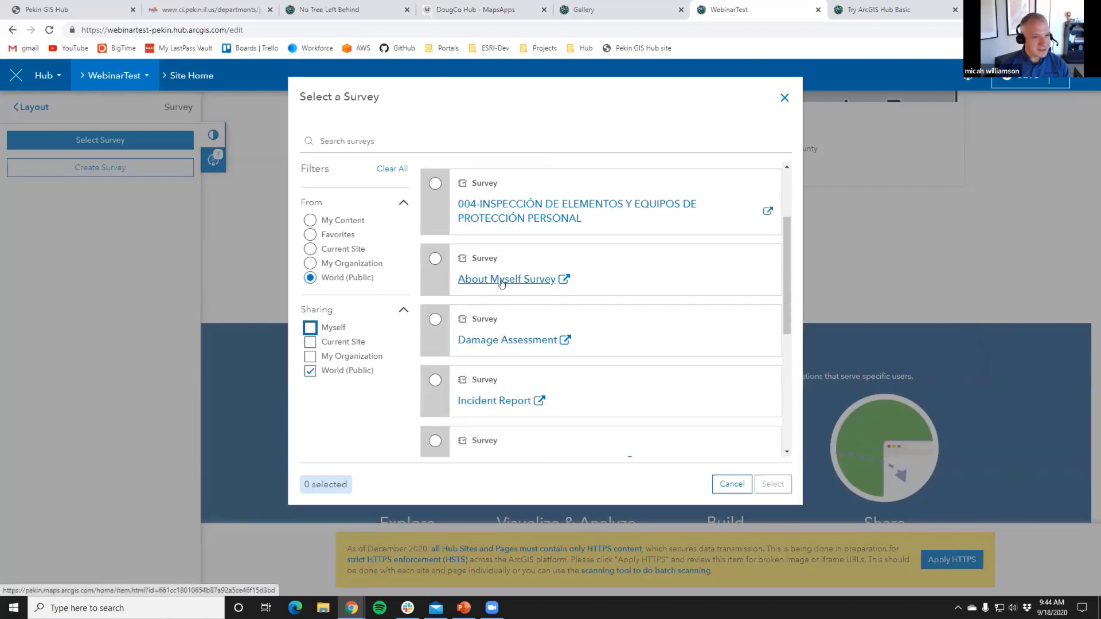
click(435, 259)
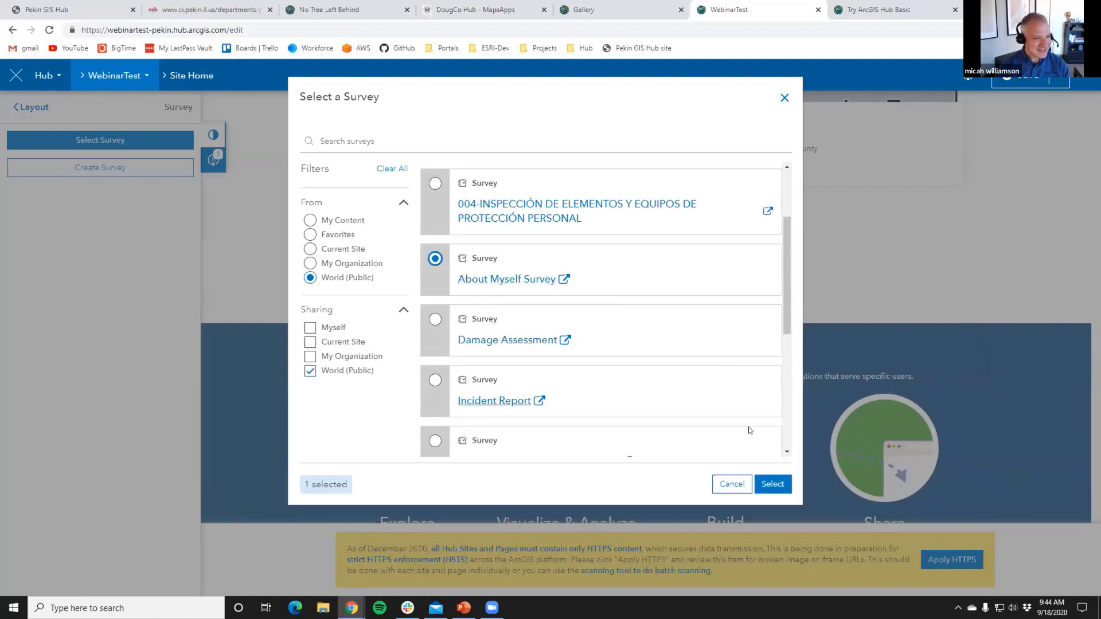
click(780, 482)
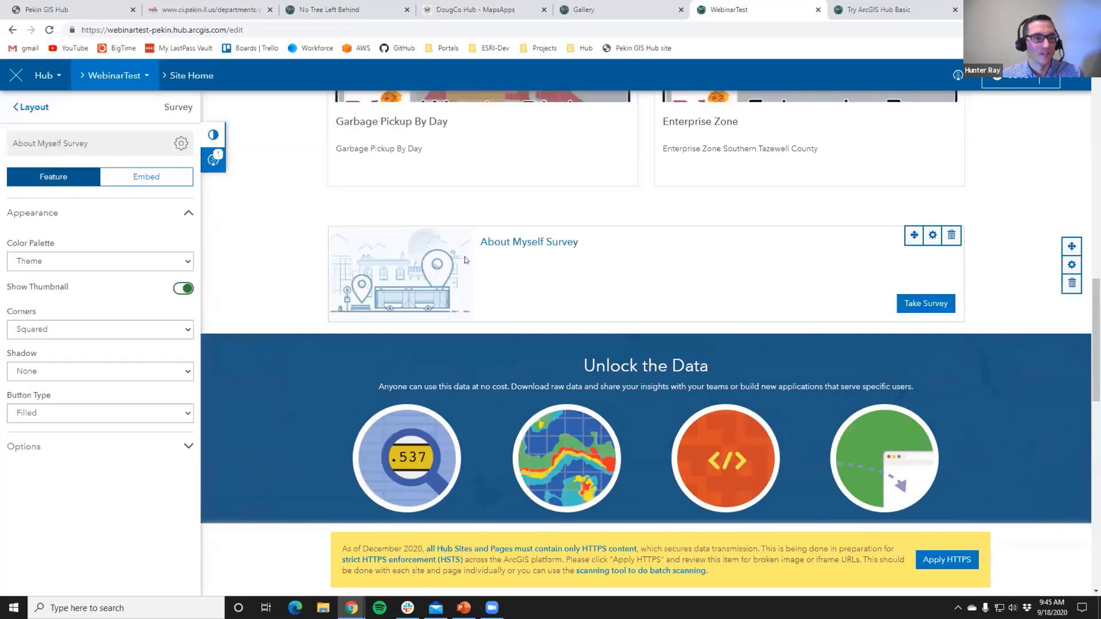
- Try the survey card's Take Survey link and scroll down the page
click(909, 302)
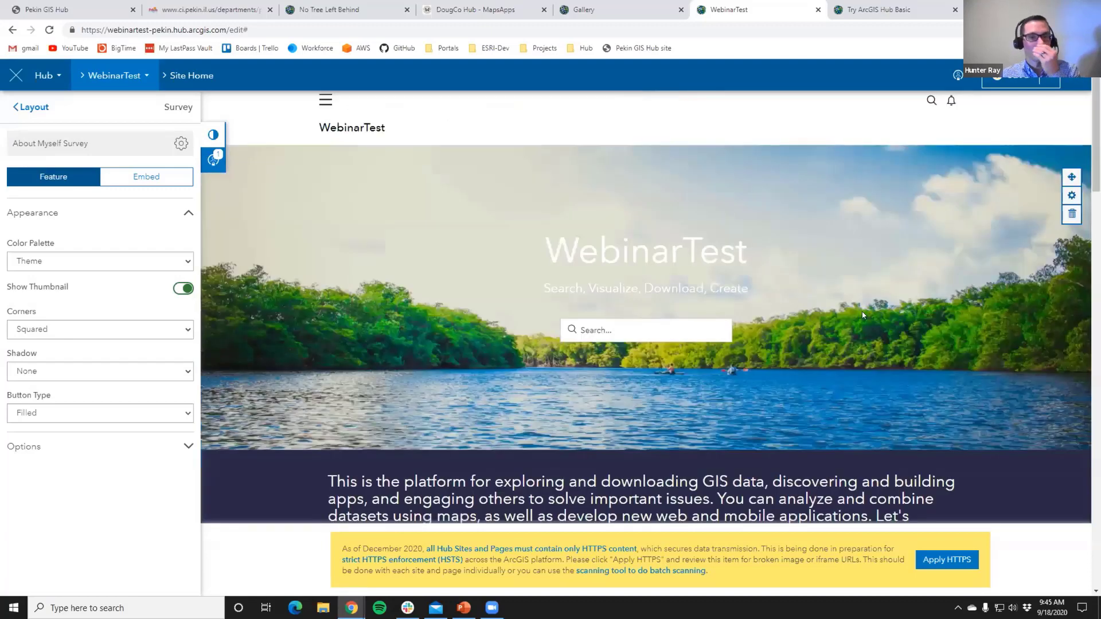
scroll(862, 311, down, 5)
scroll(912, 314, down, 10)
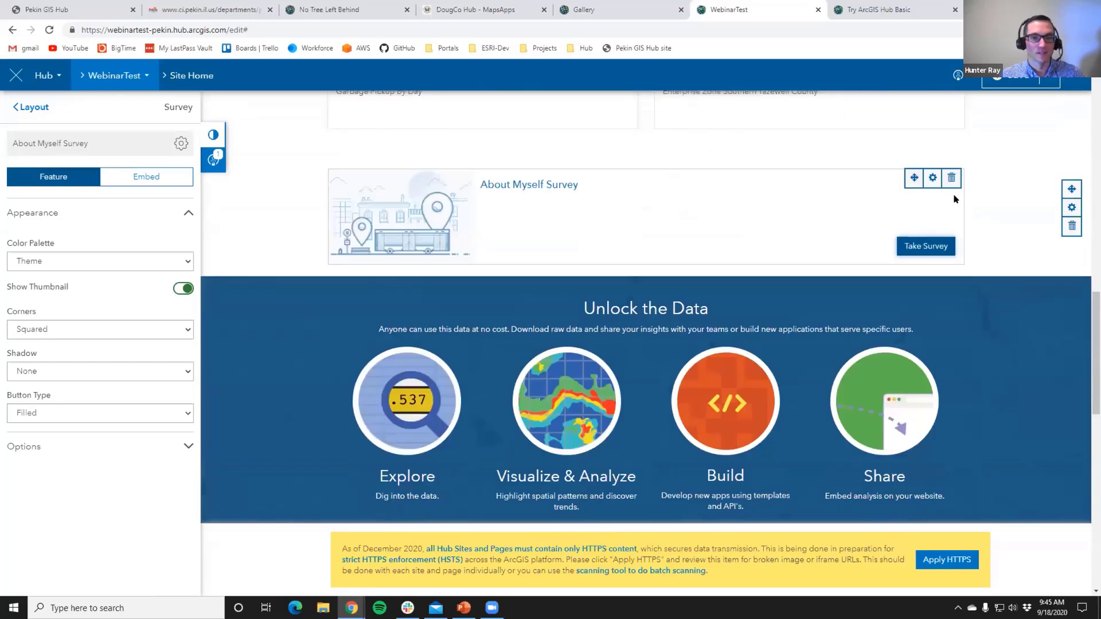
- Publish the WebinarTest draft from the draft dropdown and reopen its options
click(1051, 80)
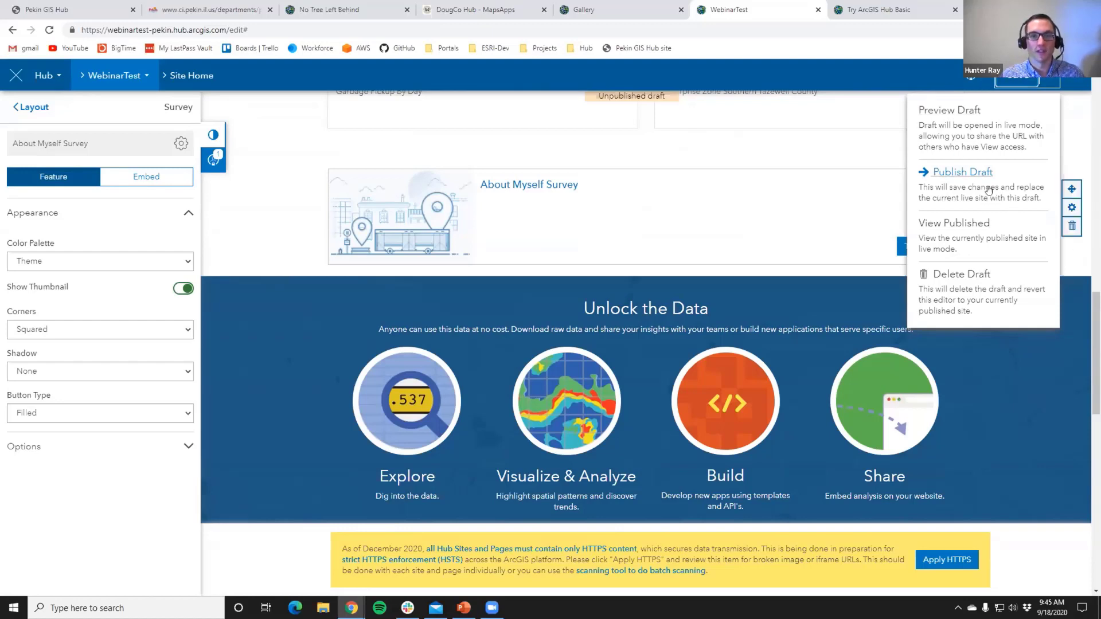
click(998, 86)
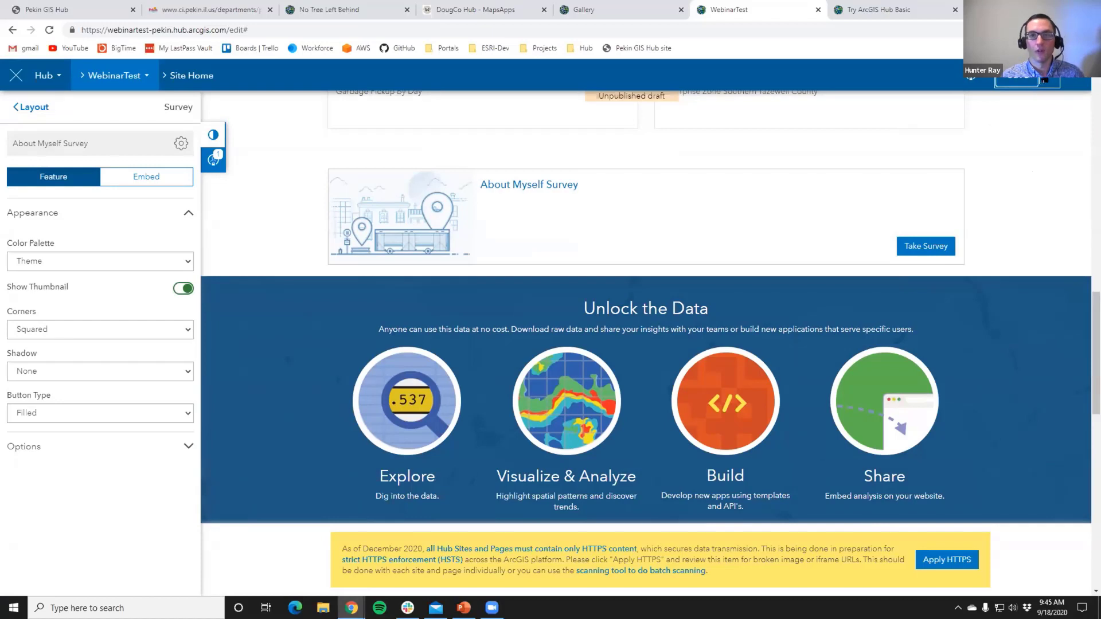
click(1026, 85)
click(963, 172)
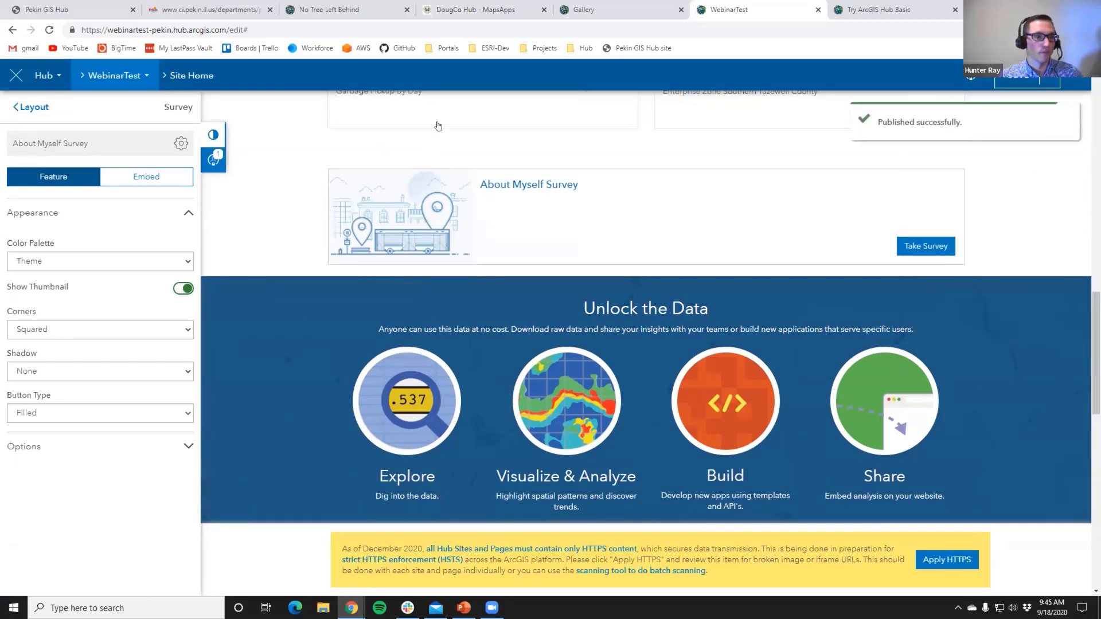
click(149, 30)
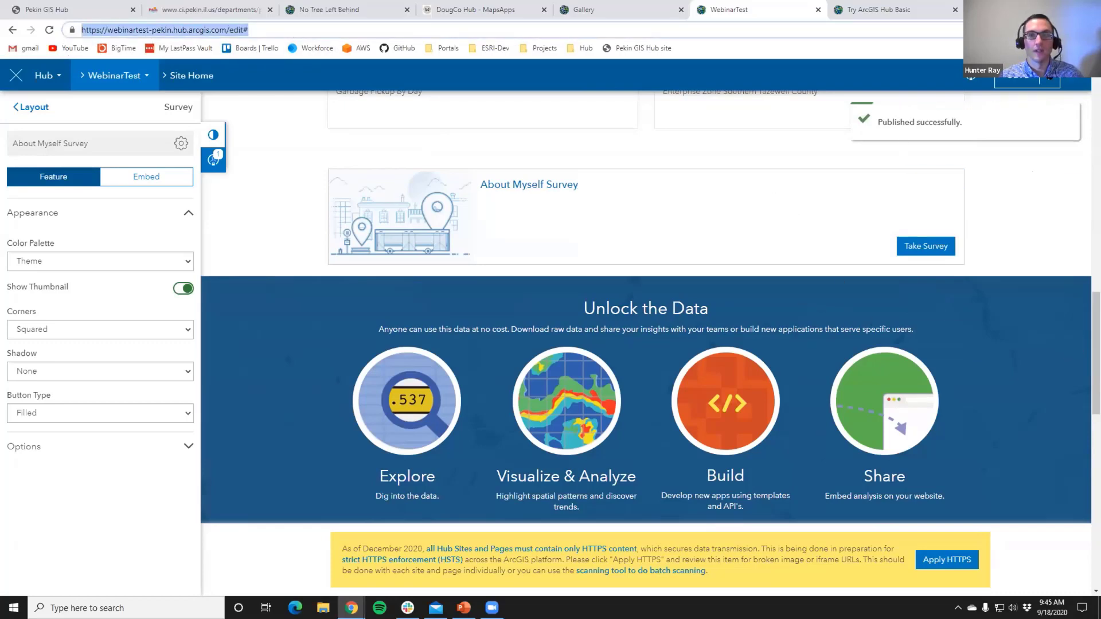
click(1049, 79)
- View the published WebinarTest site and open the About Myself Survey form from Take Survey
click(947, 225)
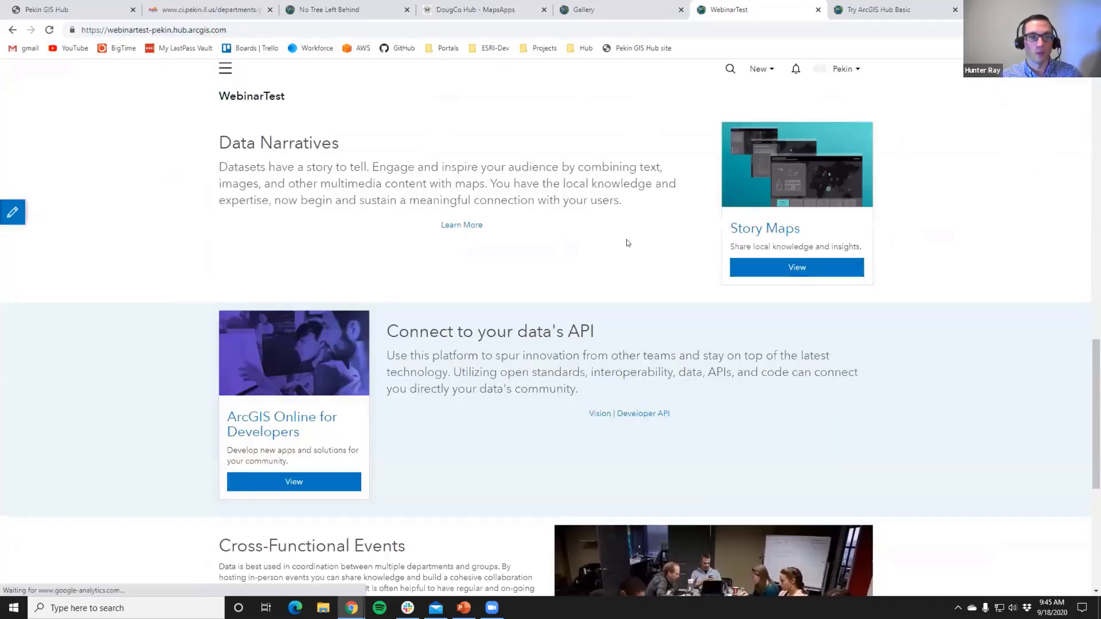
scroll(606, 278, up, 6)
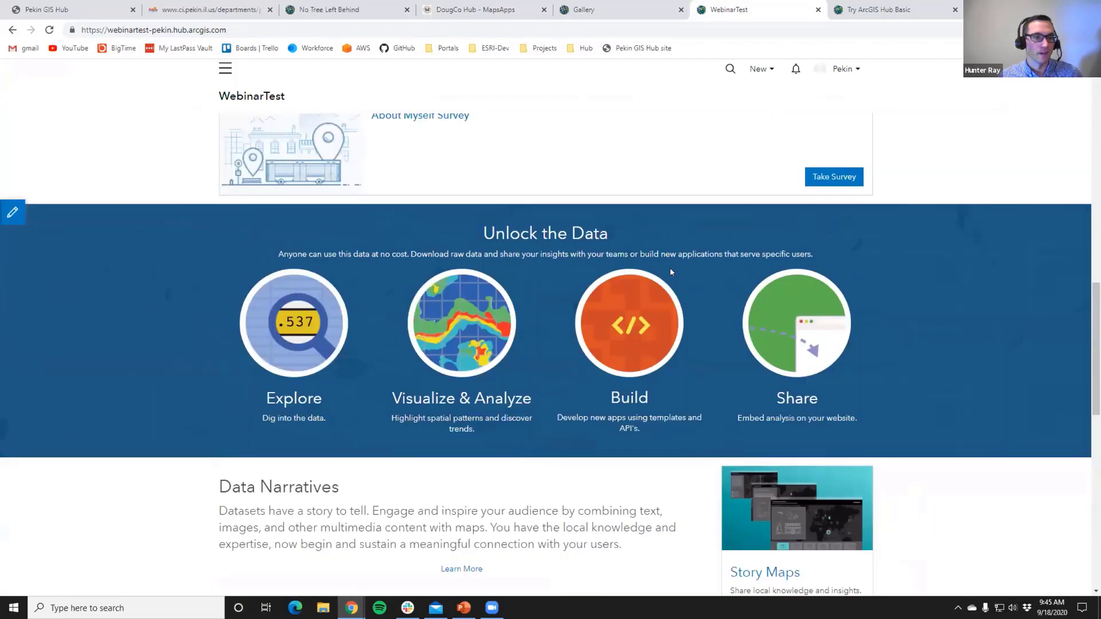
scroll(670, 272, up, 15)
scroll(609, 191, down, 12)
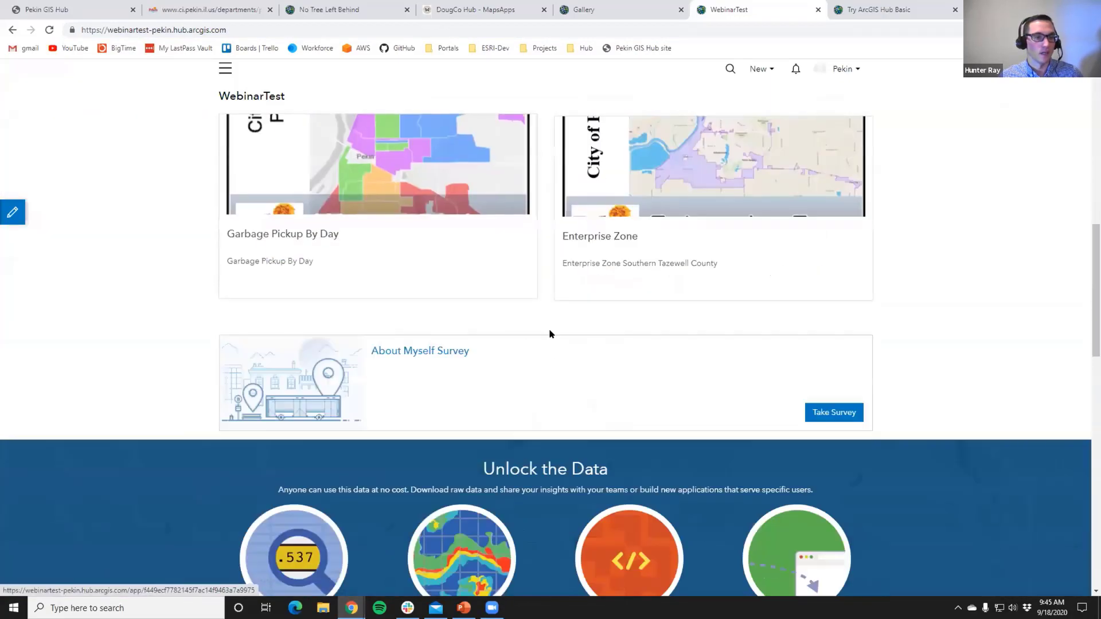
click(809, 411)
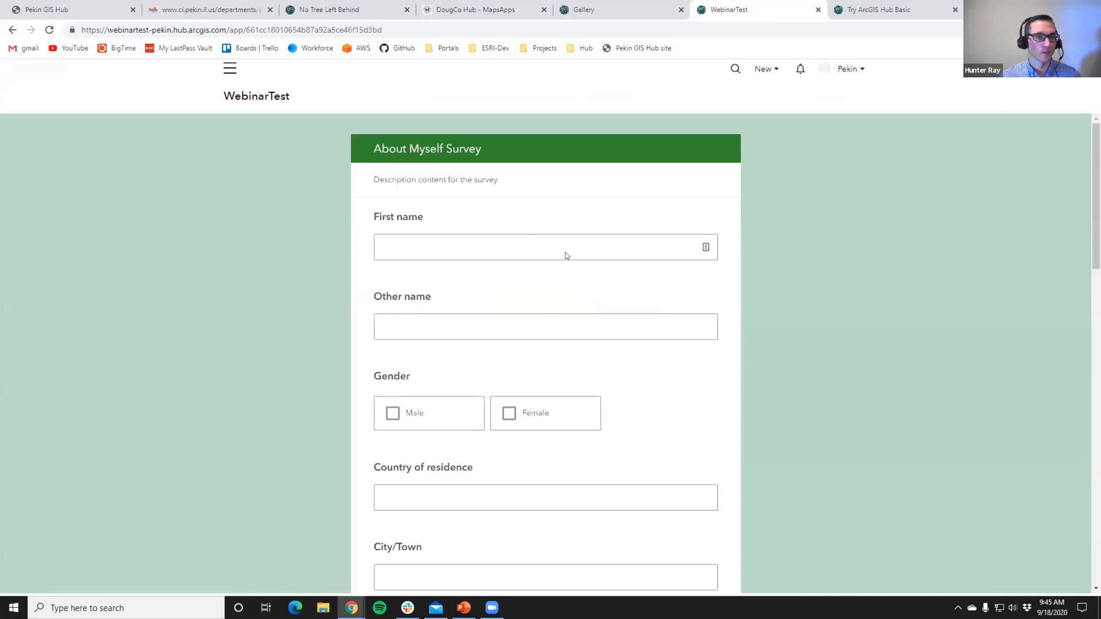
scroll(630, 382, down, 20)
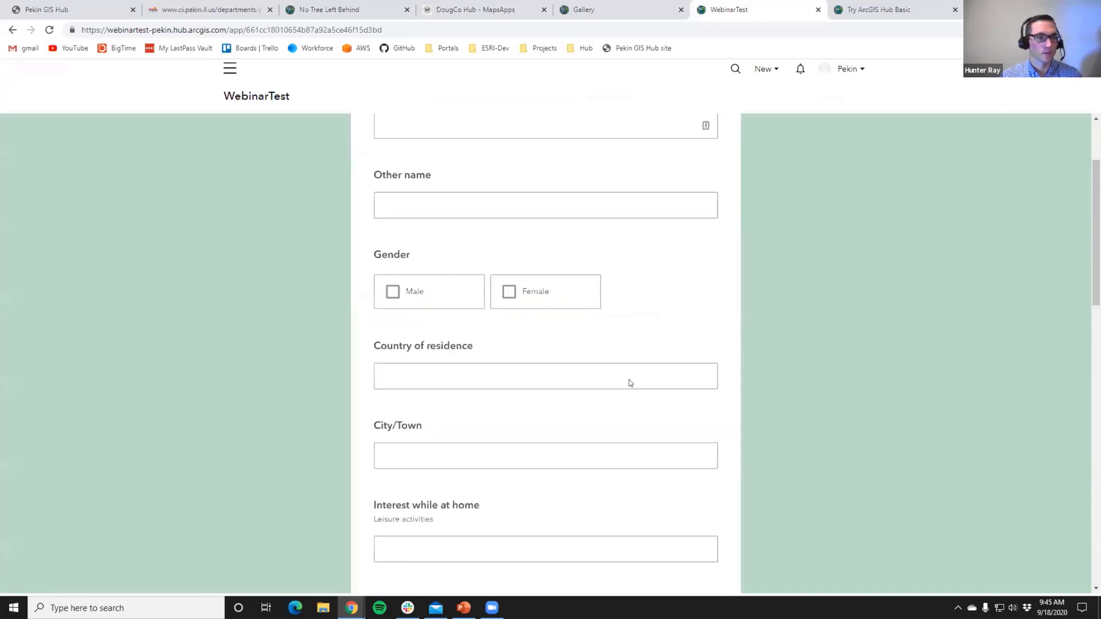
scroll(630, 383, up, 20)
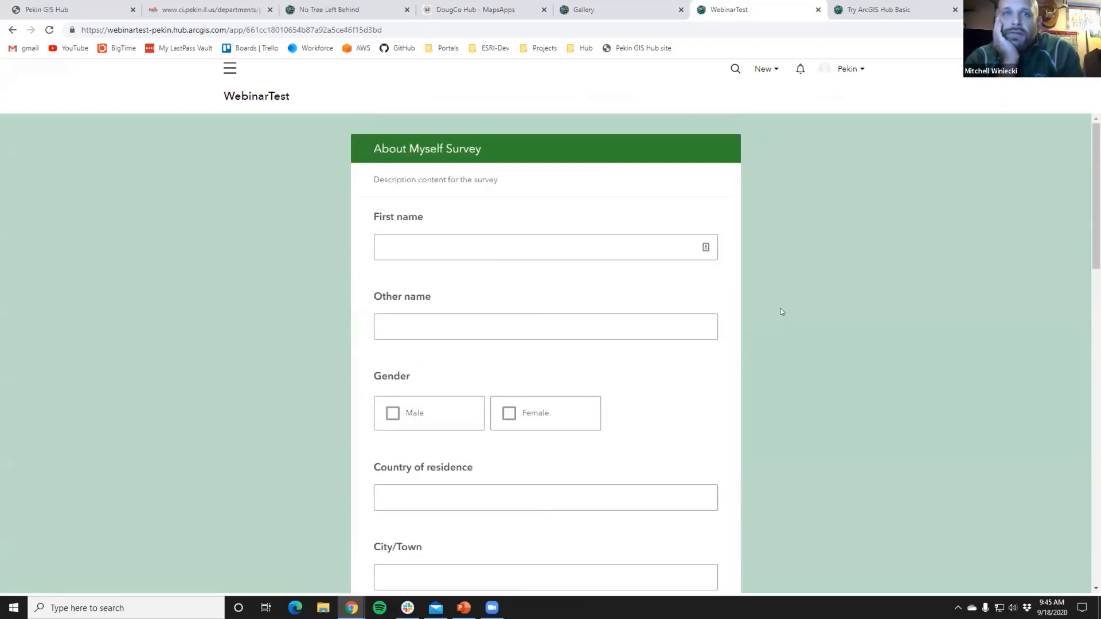
- Close WebinarTest, launch Hub from the Gallery app launcher to see Sites, then return to Pekin GIS Hub
click(818, 9)
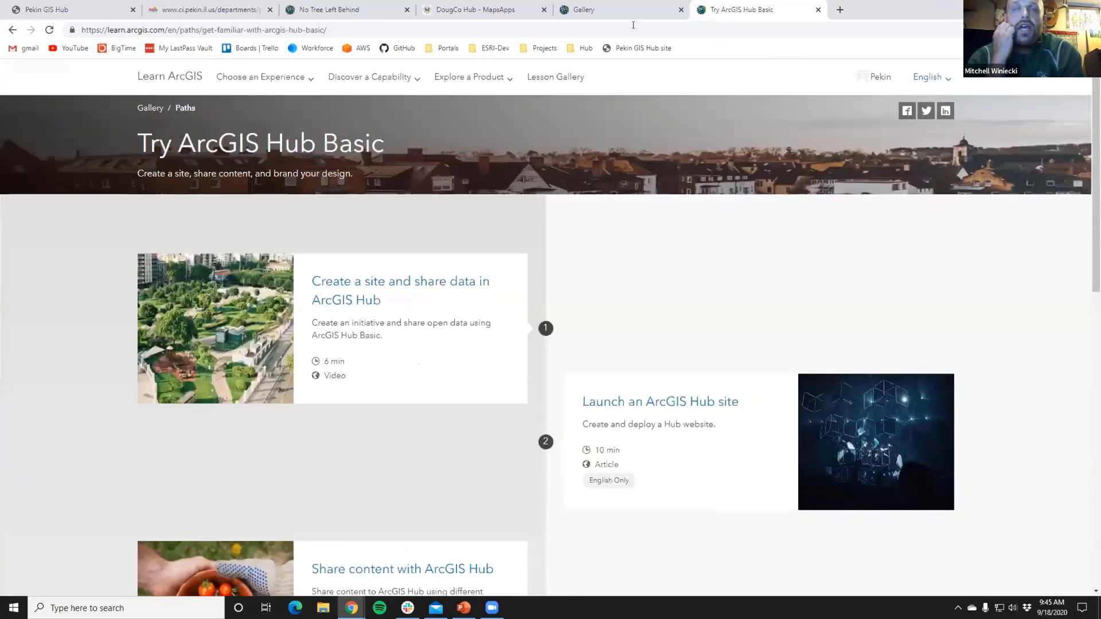
click(613, 10)
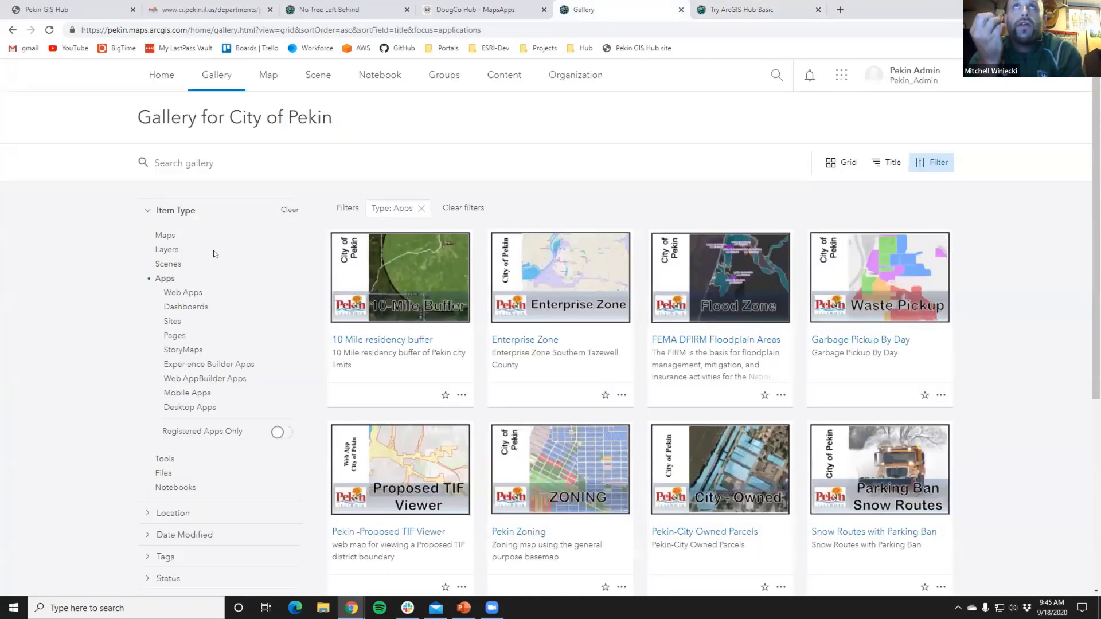
click(841, 75)
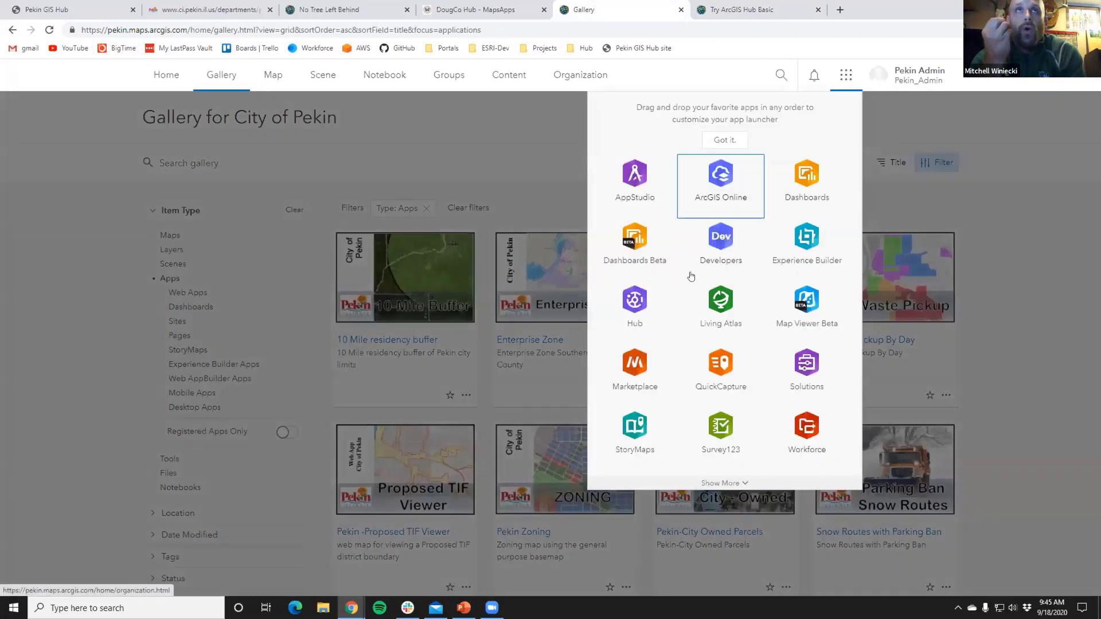
click(635, 299)
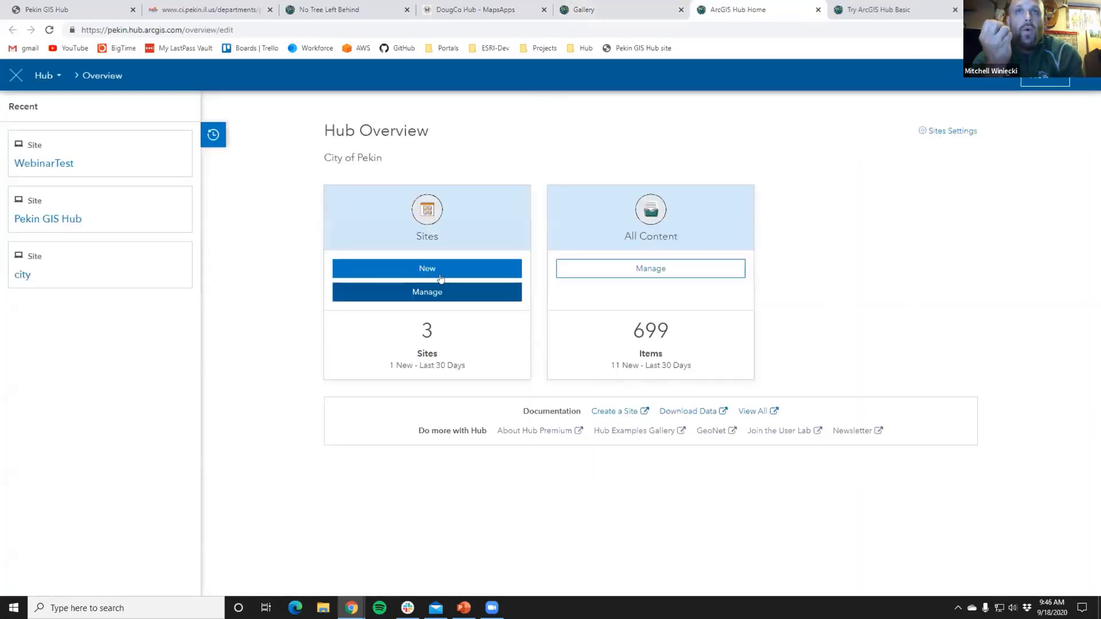
click(430, 300)
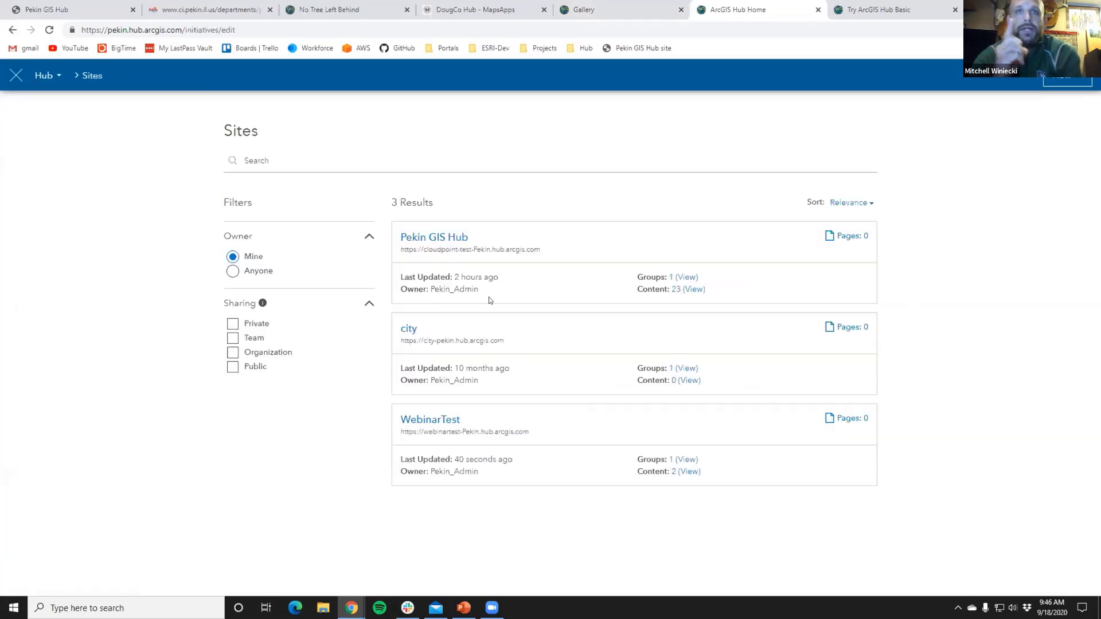
click(96, 12)
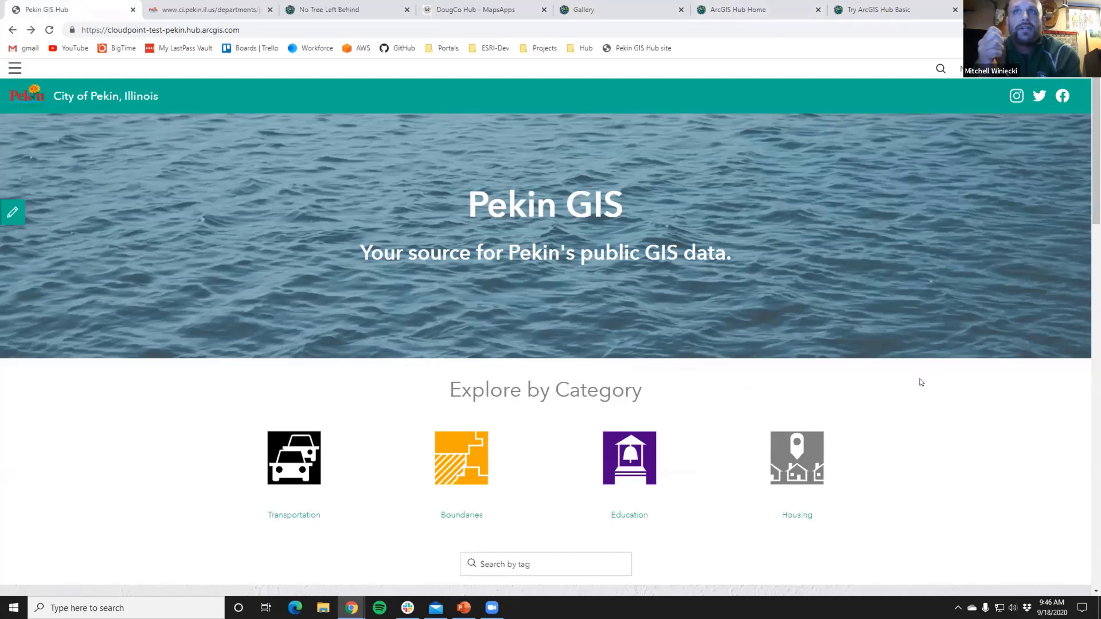
- Open the Pekin GIS Hub site in the editor and drag a Row card below the request cards
scroll(853, 373, down, 4)
click(12, 212)
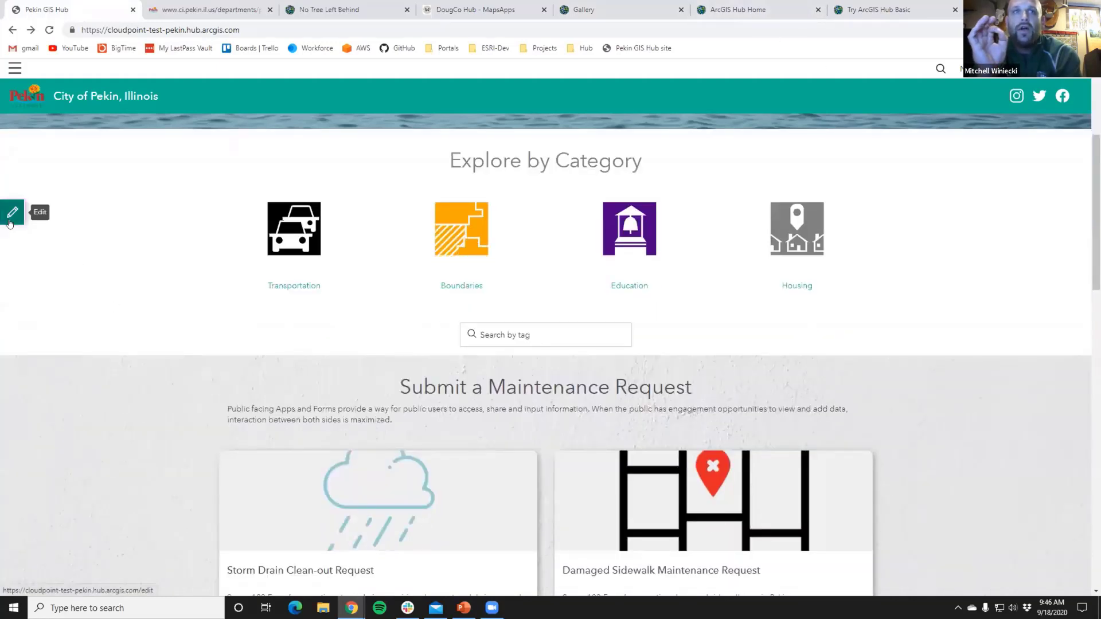
scroll(682, 373, down, 10)
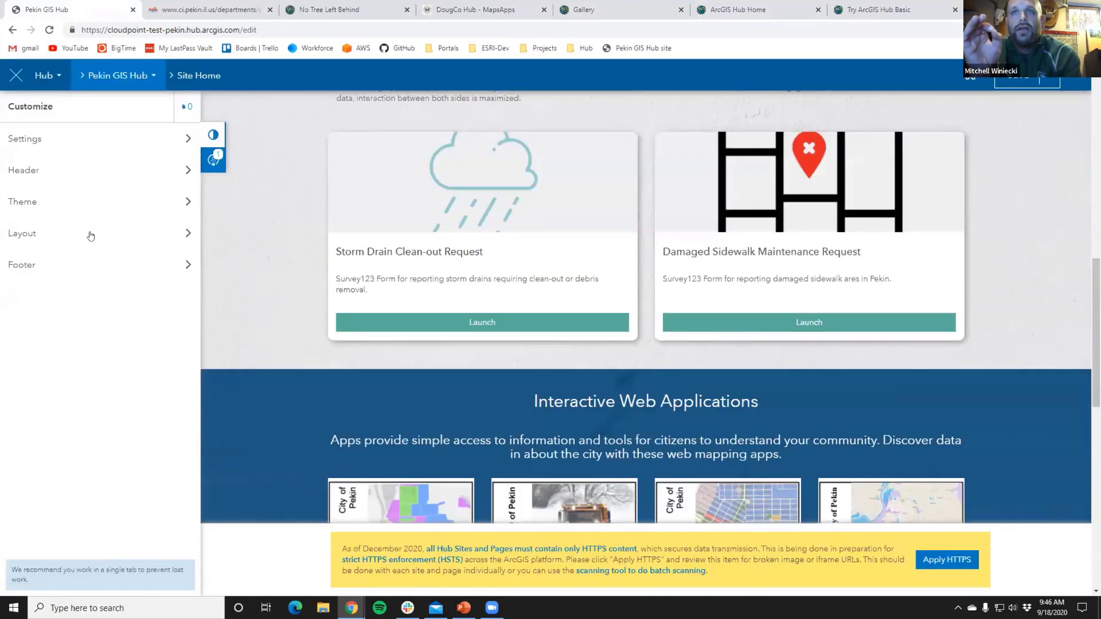
click(86, 233)
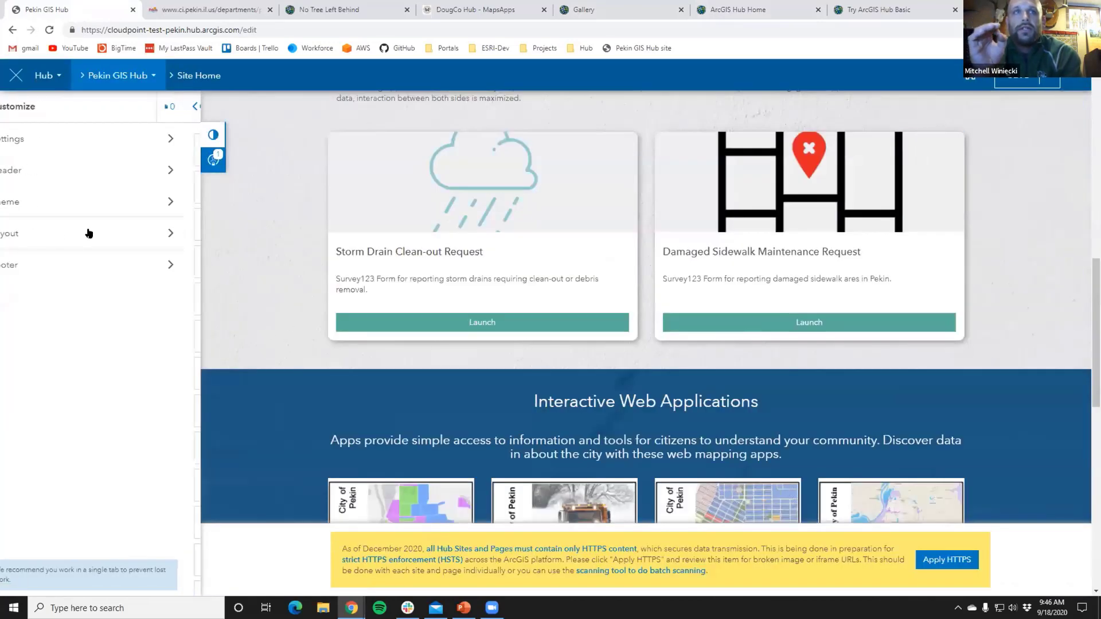
drag(42, 152, 739, 374)
scroll(618, 280, down, 2)
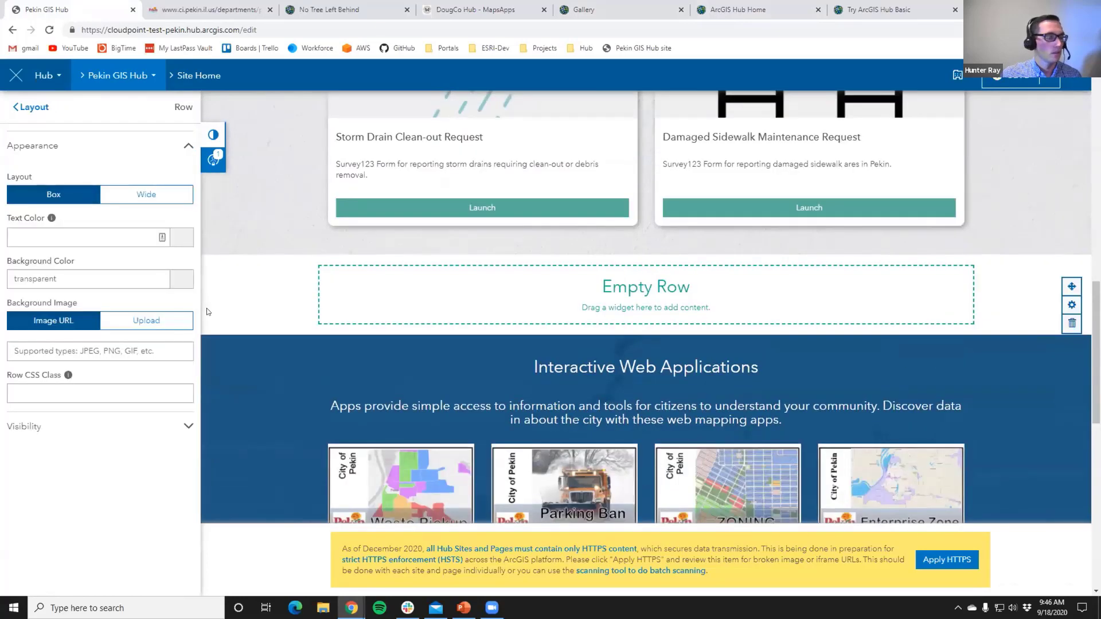
click(32, 103)
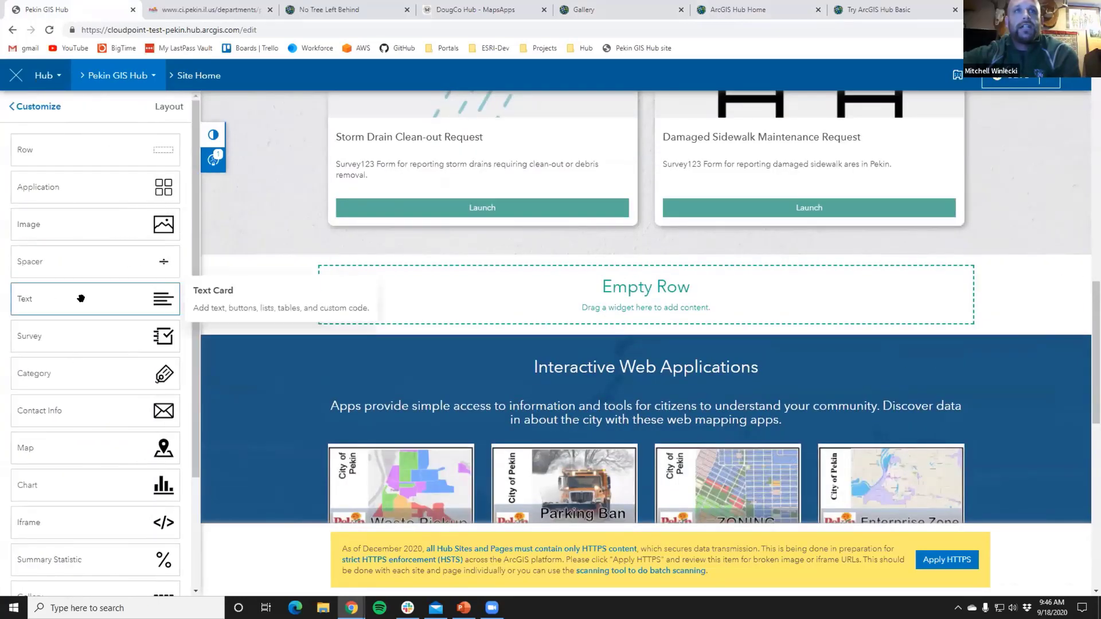
scroll(81, 298, down, 4)
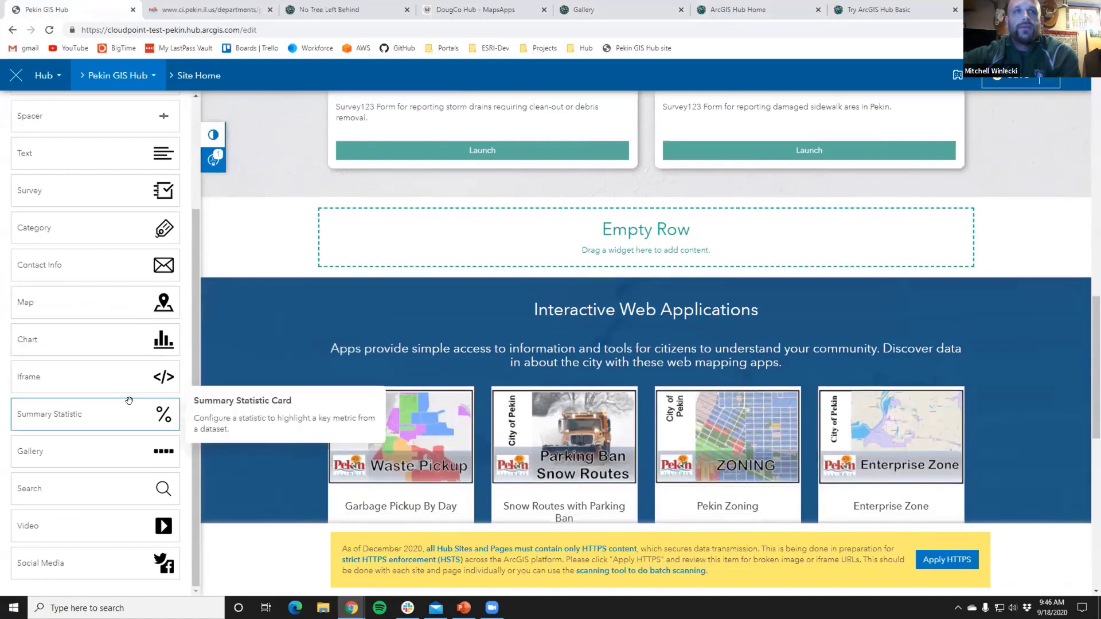
scroll(126, 398, up, 3)
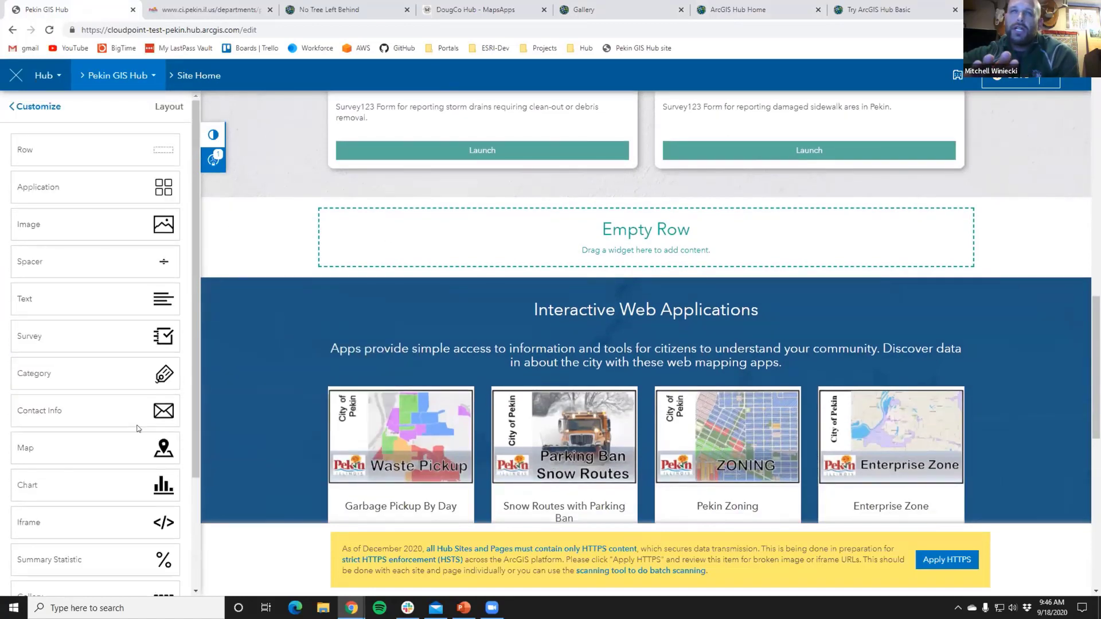
scroll(135, 423, down, 1)
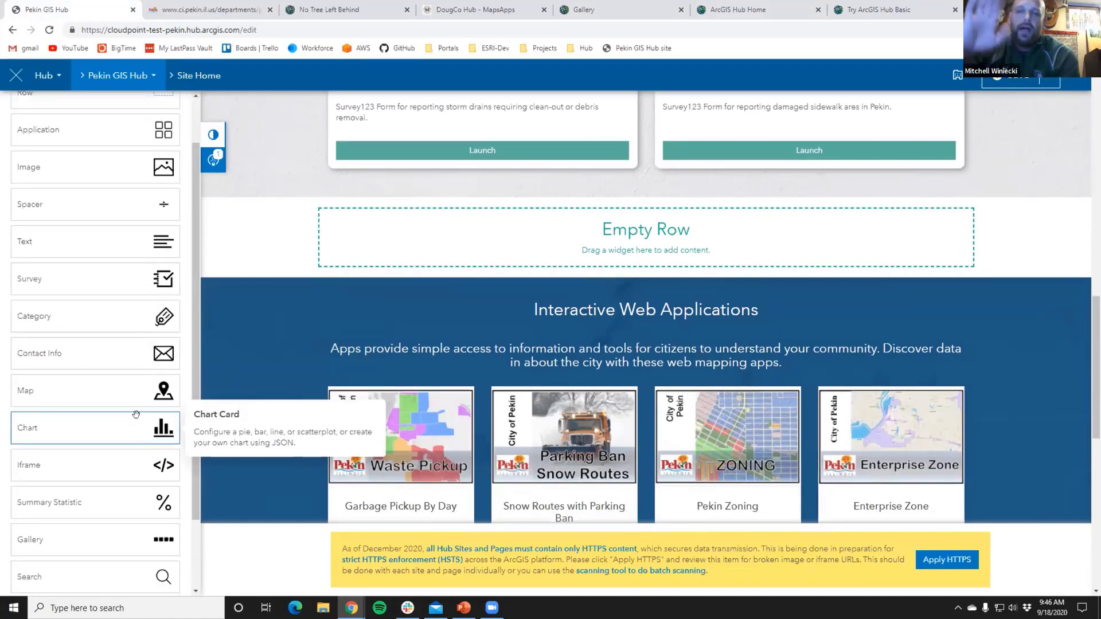
scroll(136, 414, down, 3)
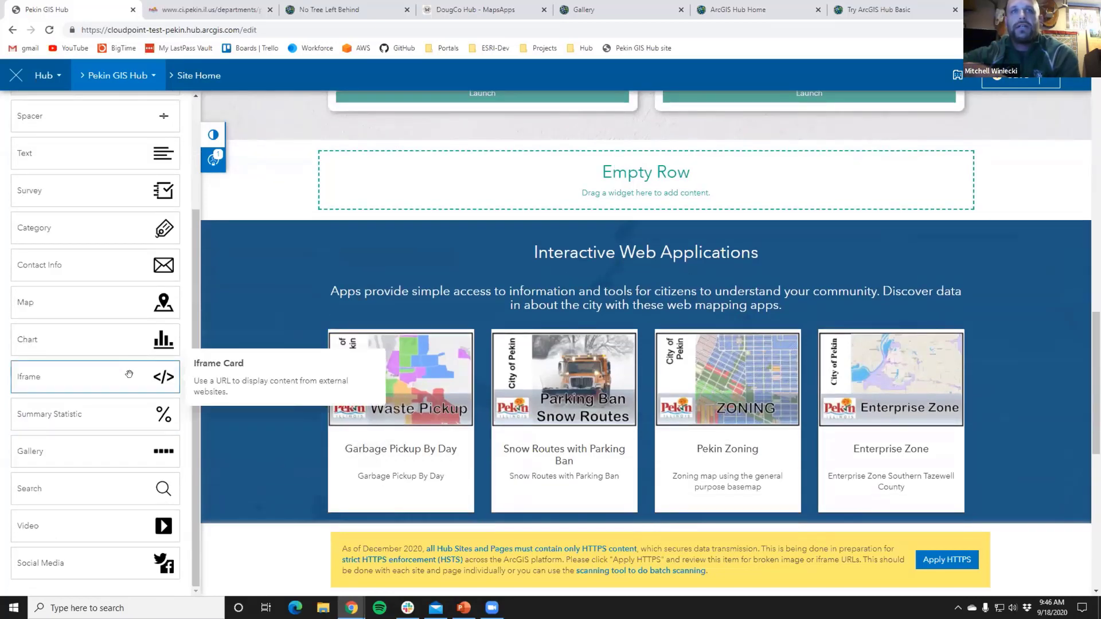
- Add an Iframe card to the empty row, then delete it again
drag(98, 381, 617, 160)
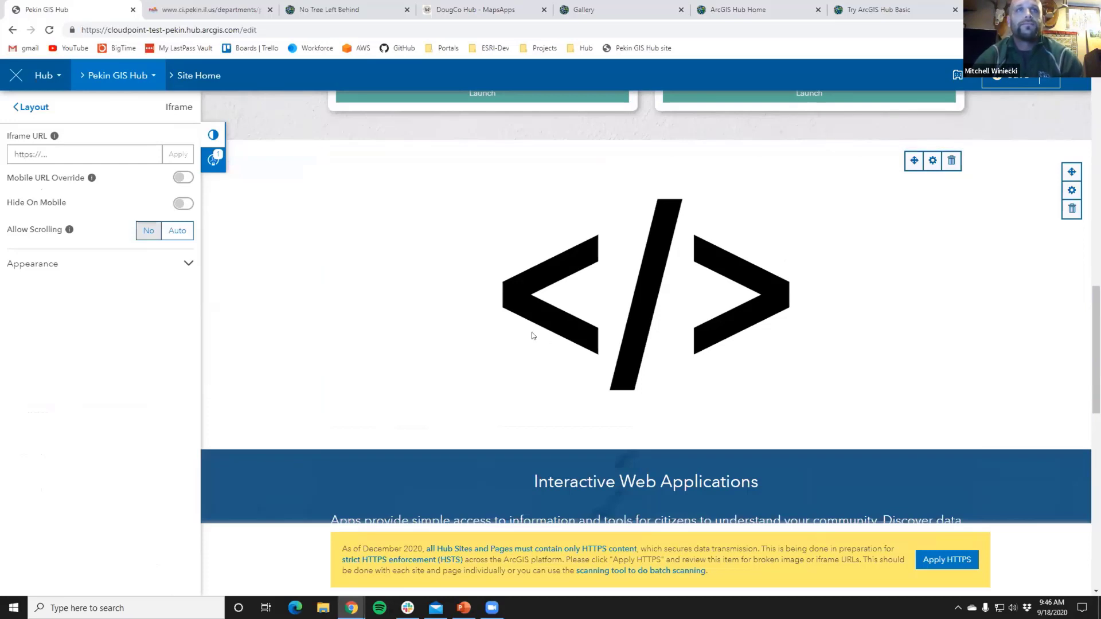
click(35, 108)
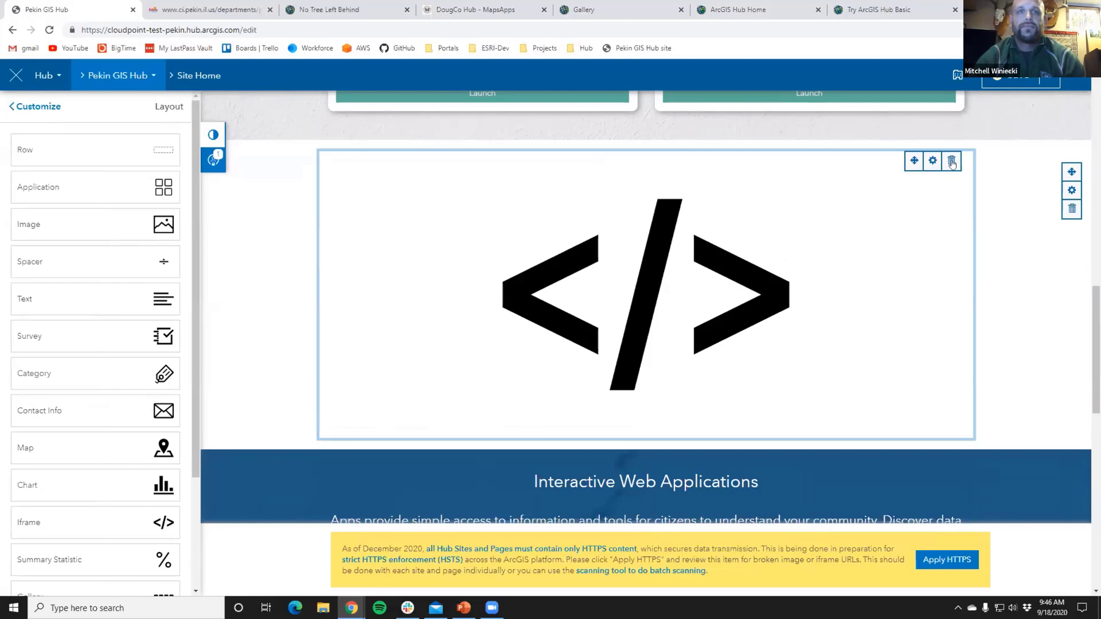
click(951, 163)
click(782, 180)
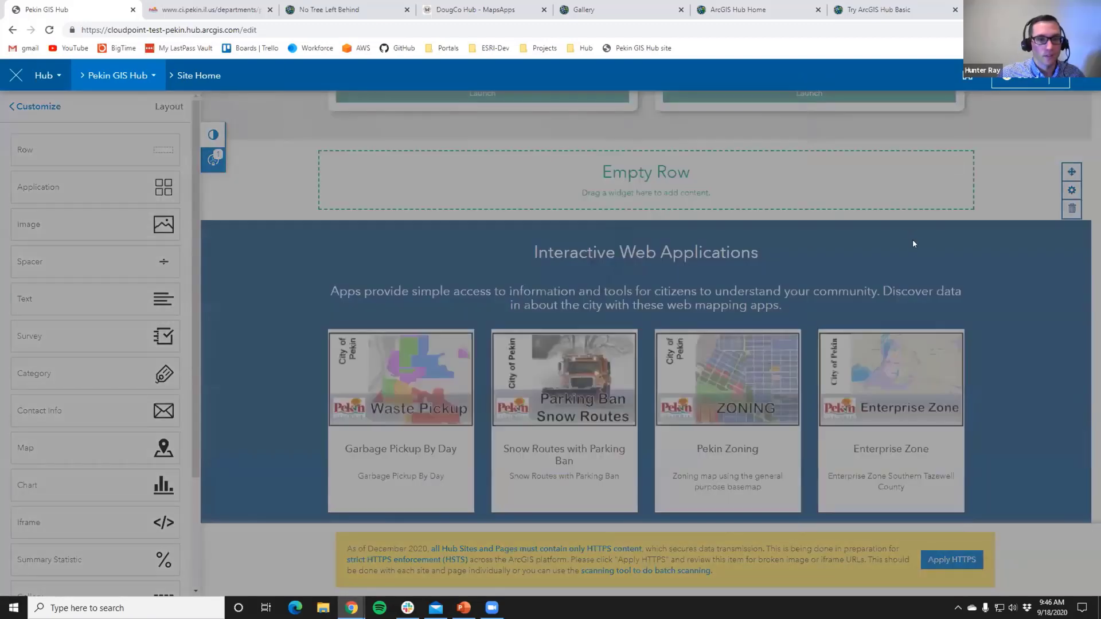
scroll(872, 231, up, 2)
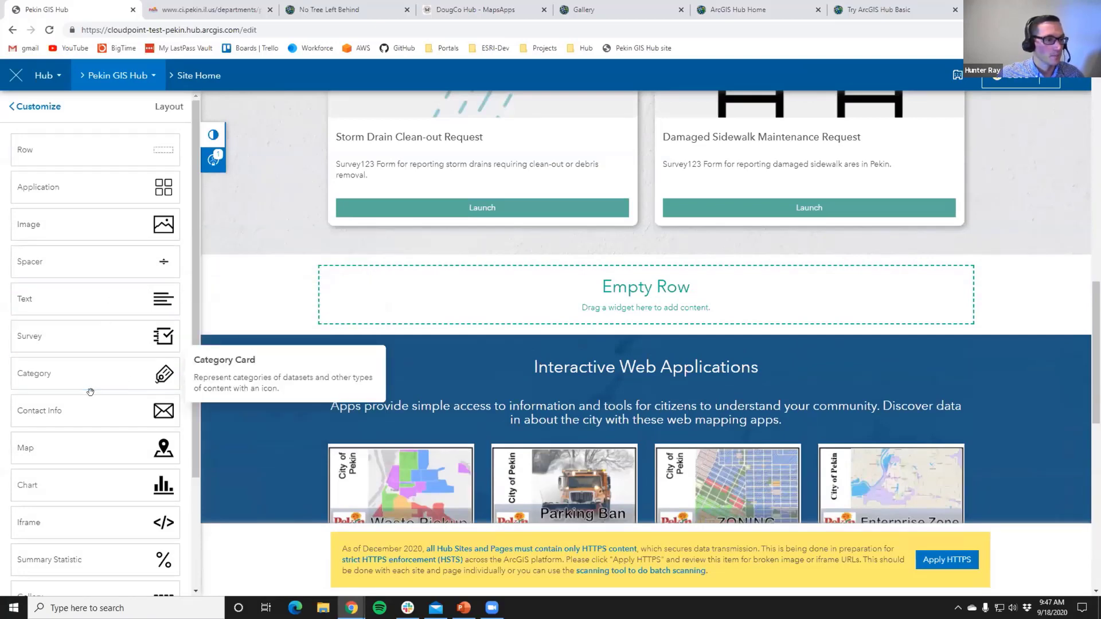
scroll(90, 393, down, 3)
scroll(712, 288, down, 2)
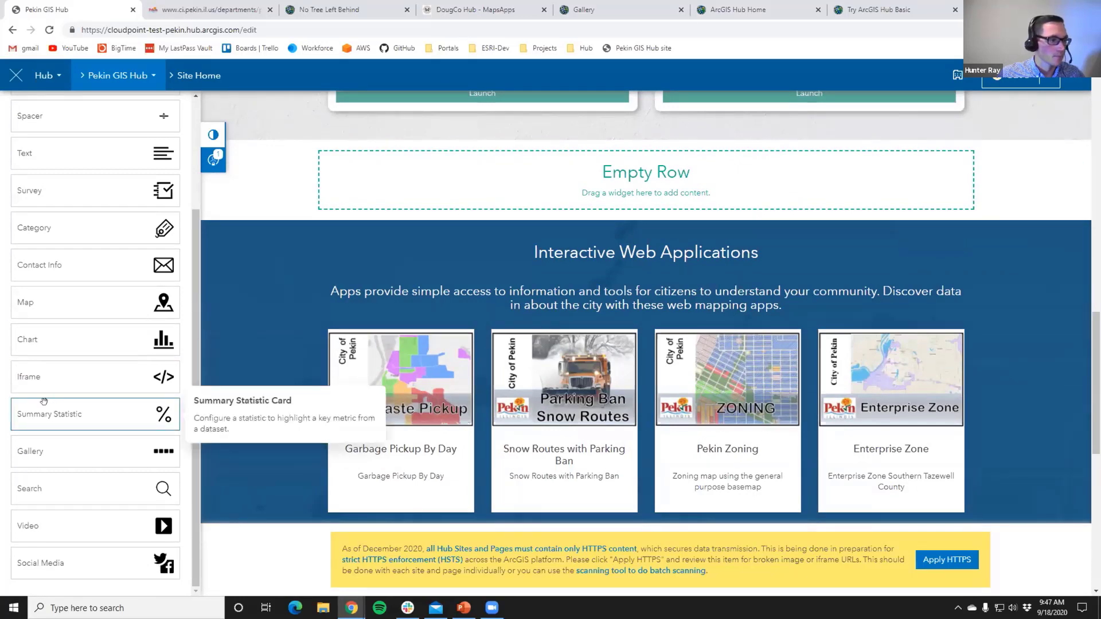
scroll(74, 432, down, 3)
scroll(74, 431, up, 5)
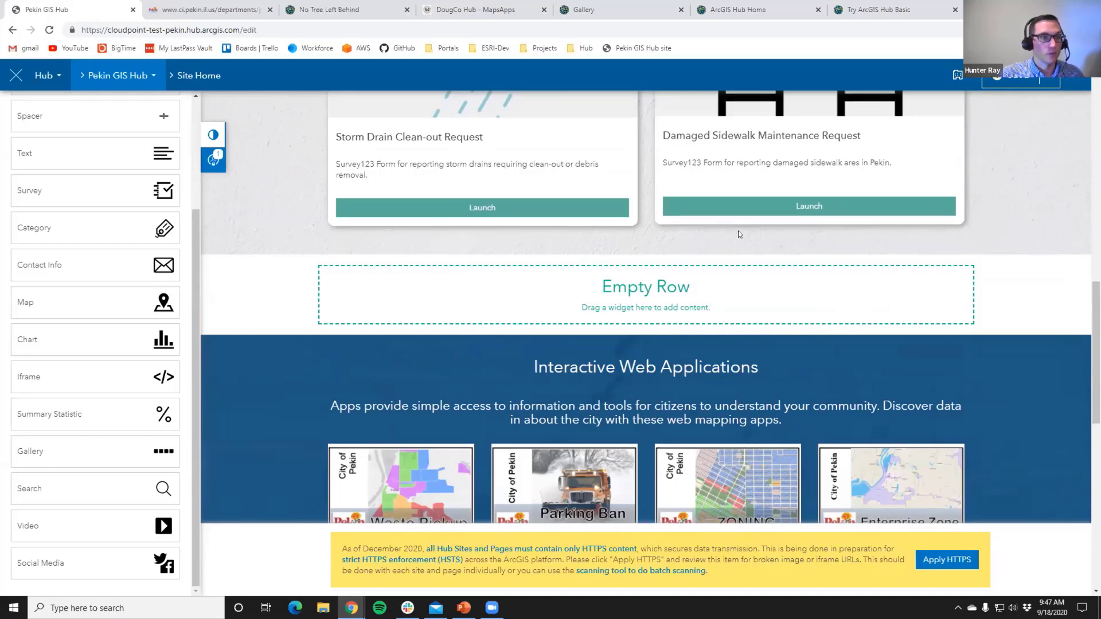
click(665, 12)
click(766, 13)
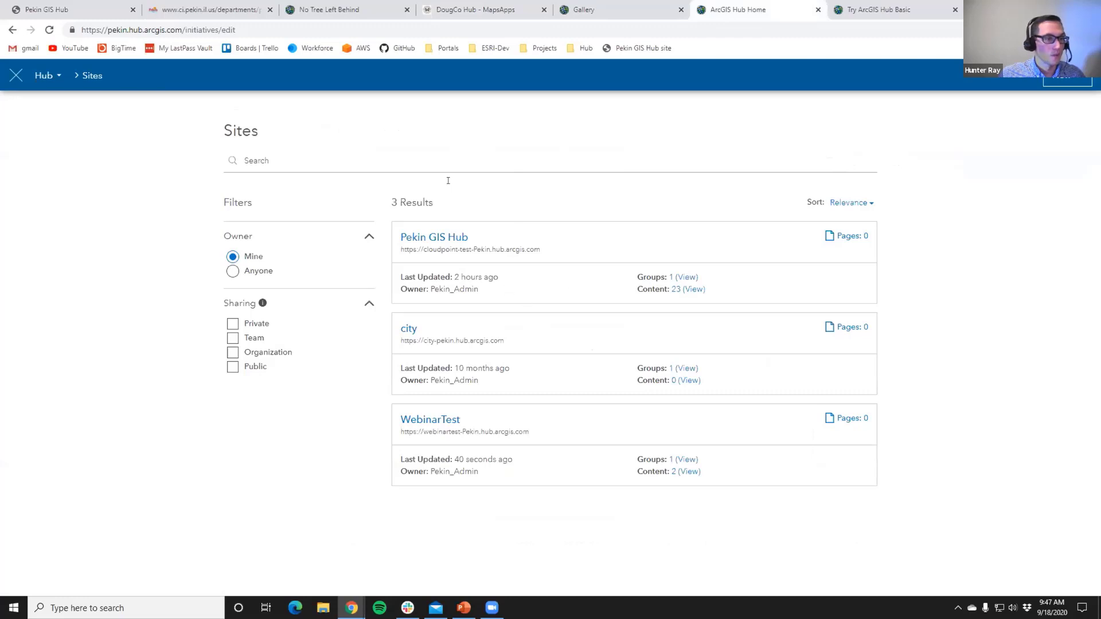
click(852, 9)
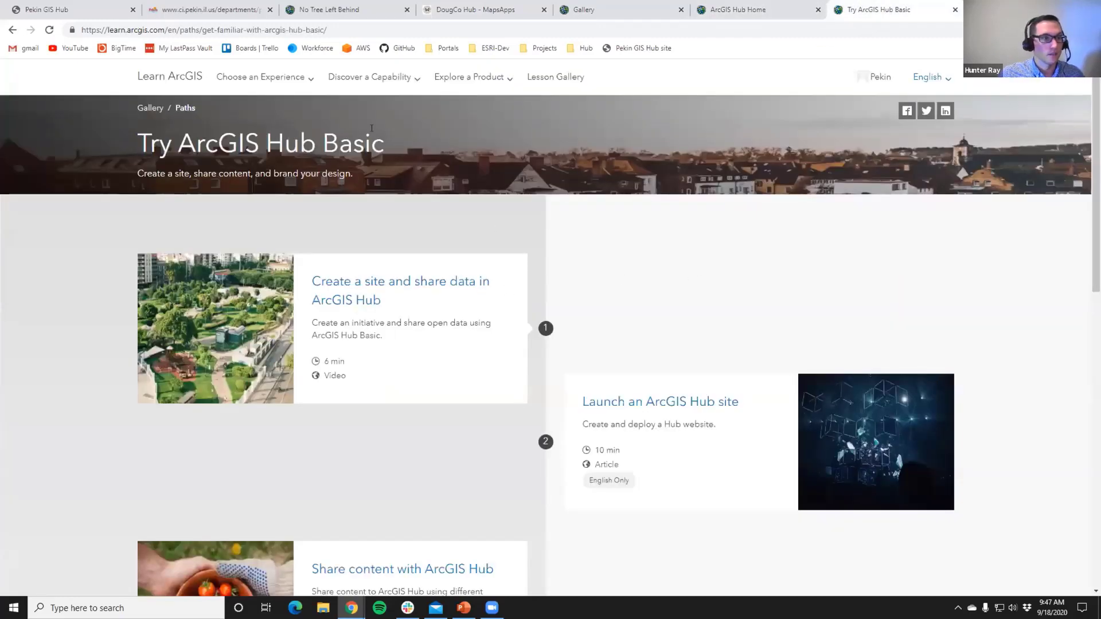
click(404, 78)
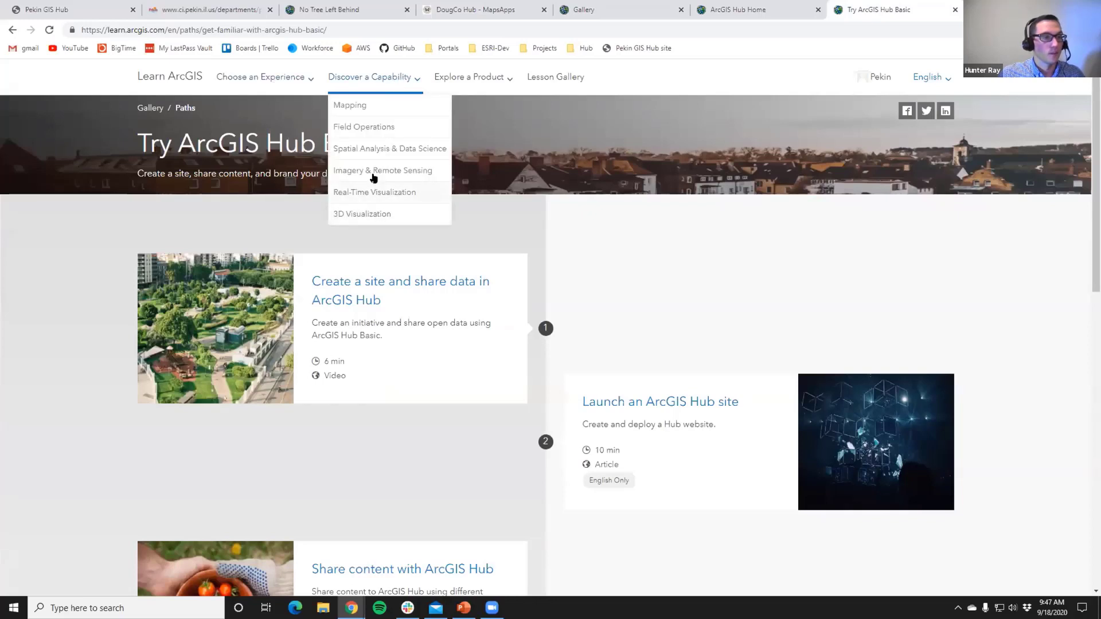
click(83, 208)
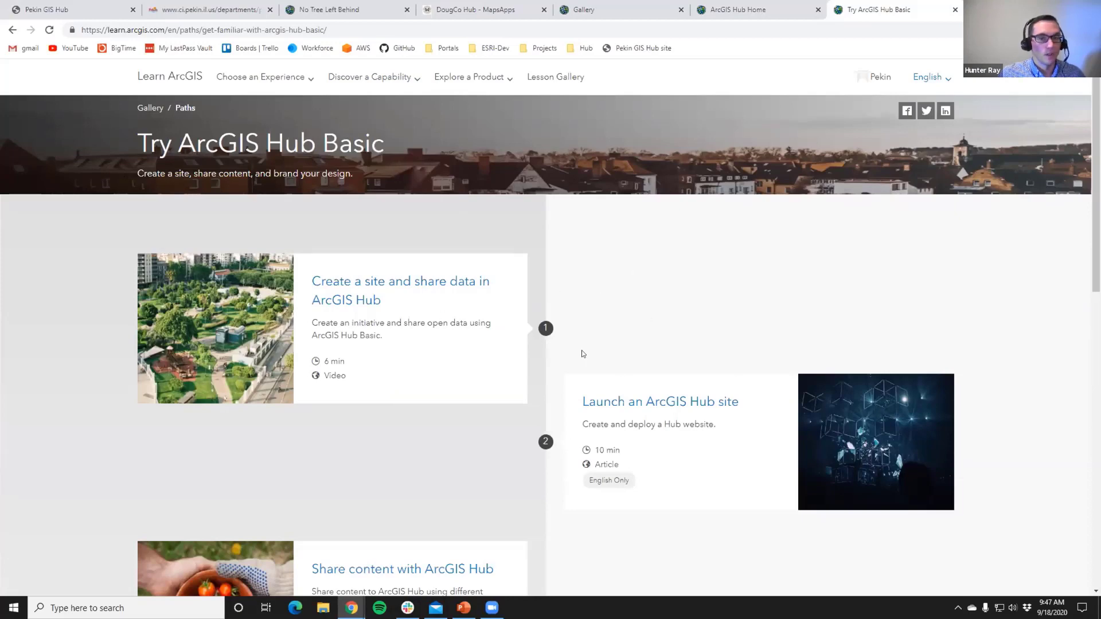
scroll(582, 354, down, 6)
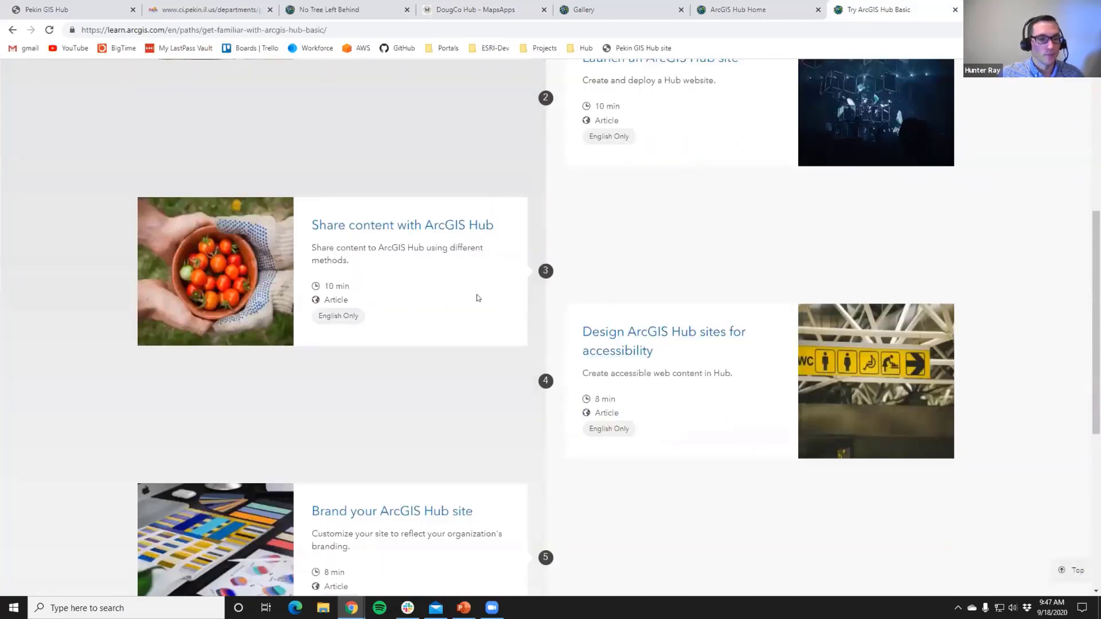
scroll(478, 297, down, 5)
scroll(743, 406, up, 11)
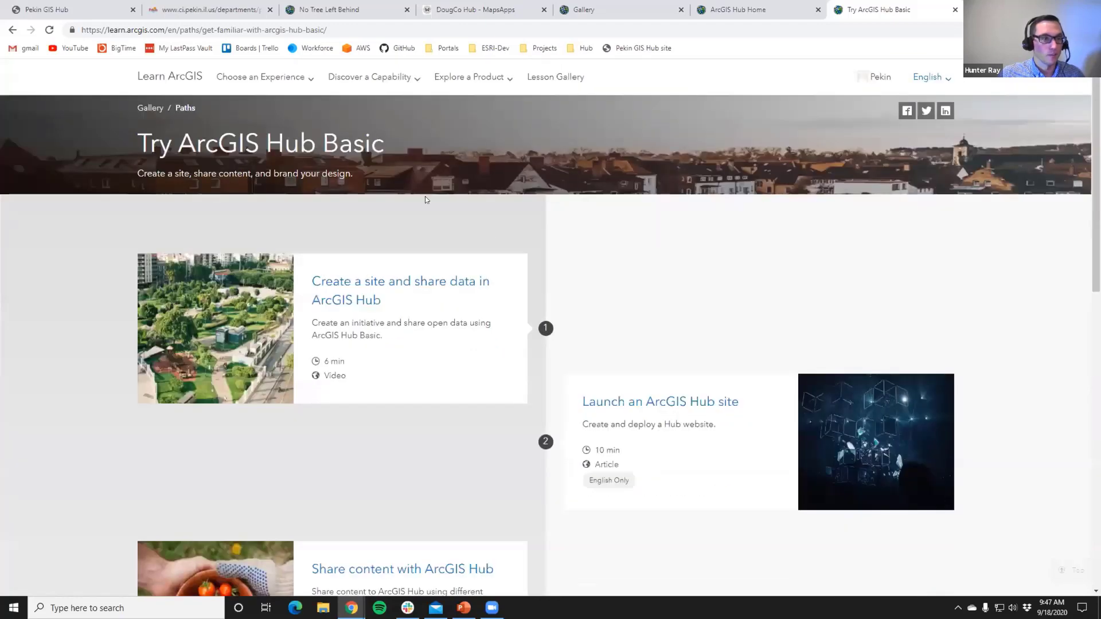
mouse_move(411, 89)
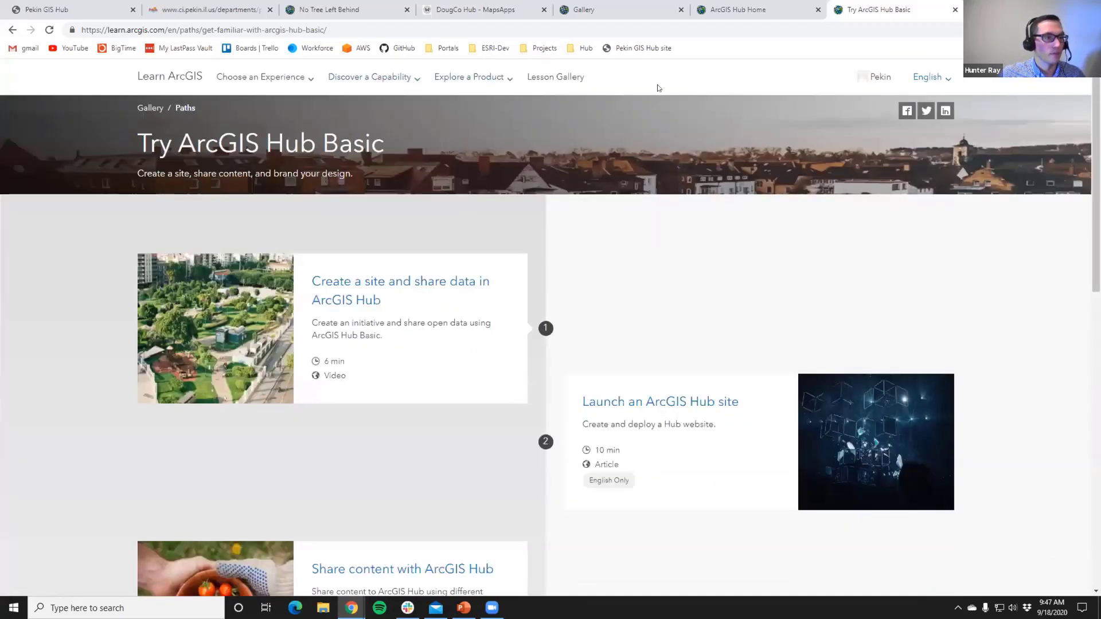
click(753, 12)
click(648, 15)
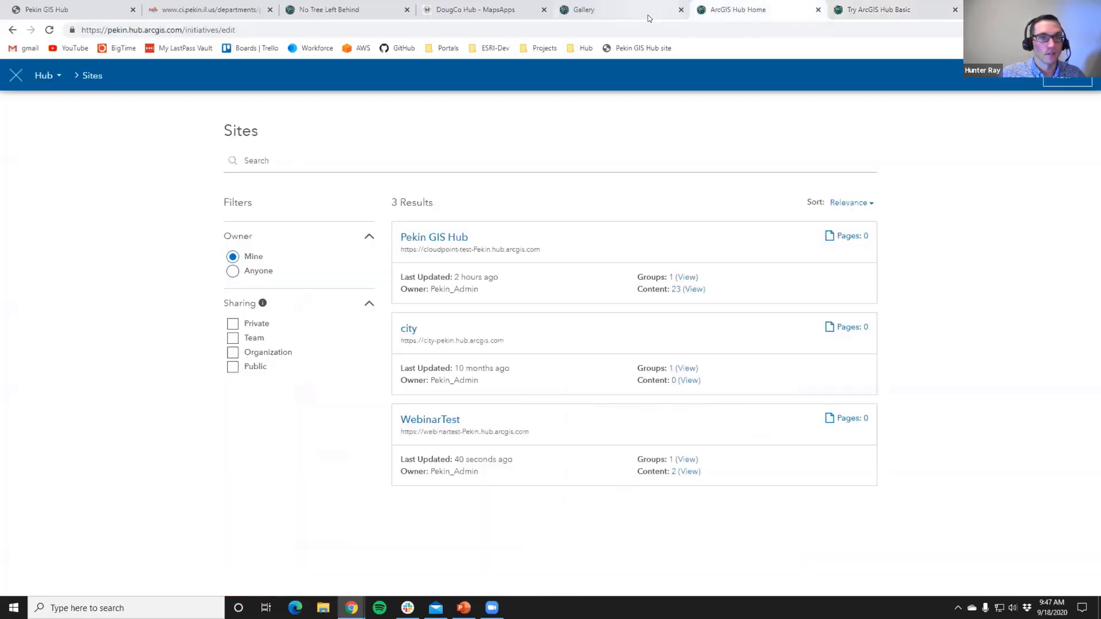
- Launch Hub in a new tab from the Gallery's app launcher grid
click(841, 74)
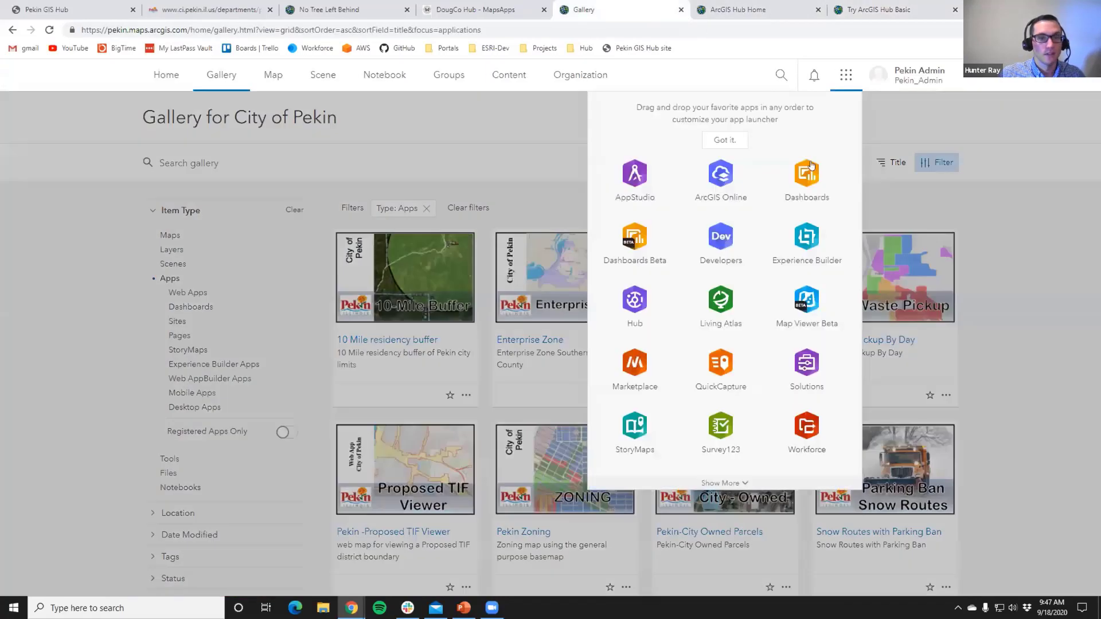
click(635, 296)
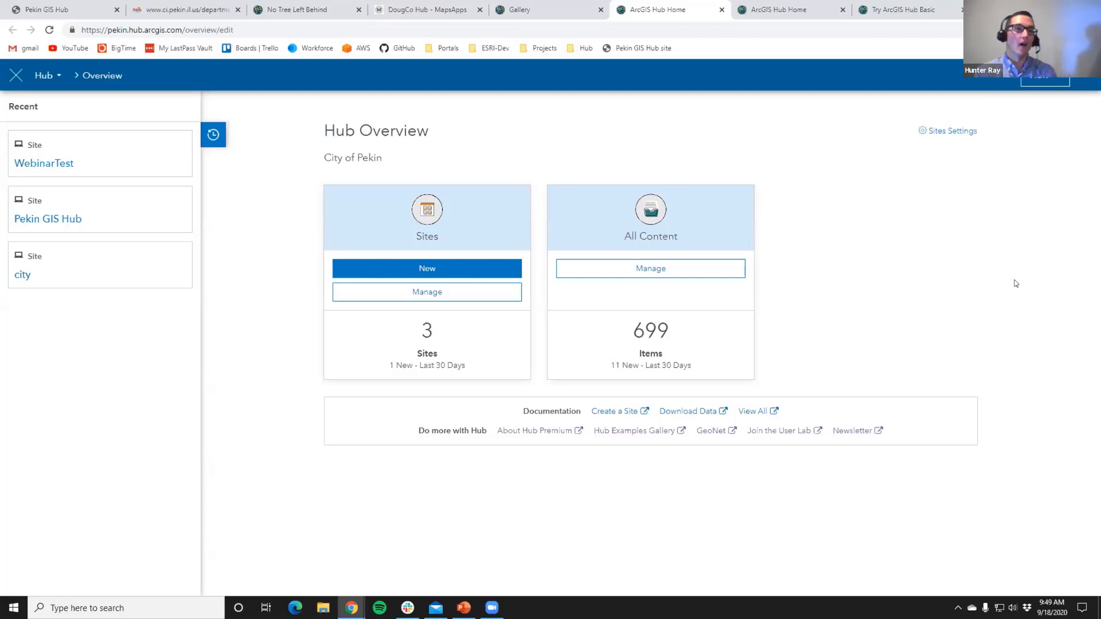
- Lower the Windows sound volume using the volume key and tray speaker control
key(XF86AudioLowerVolume)
key(XF86AudioLowerVolume)
key(XF86AudioLowerVolume)
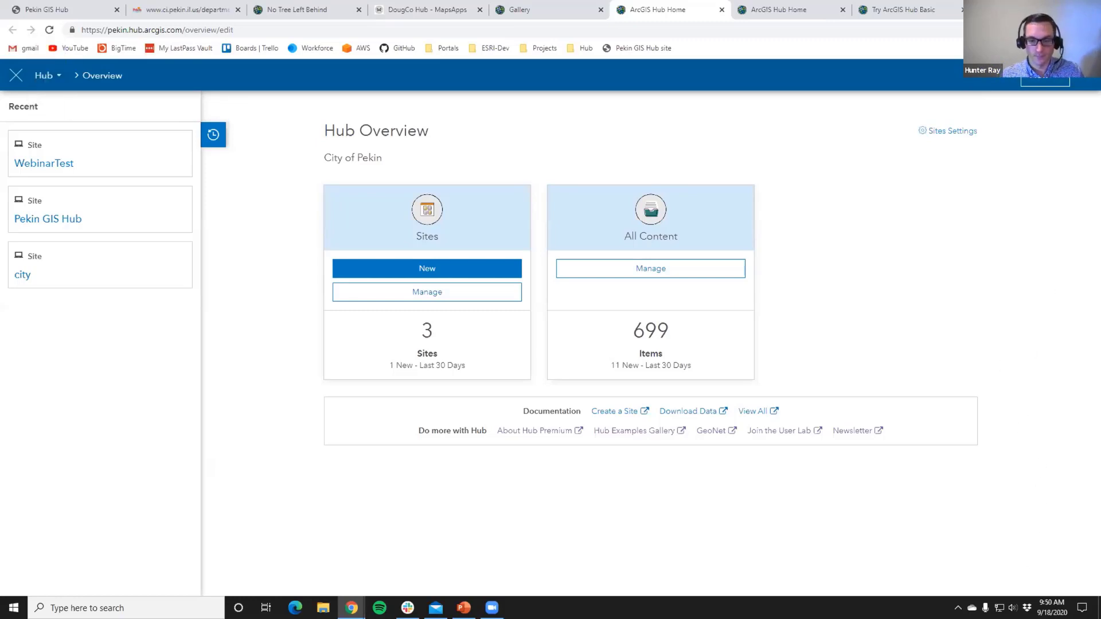
click(1012, 607)
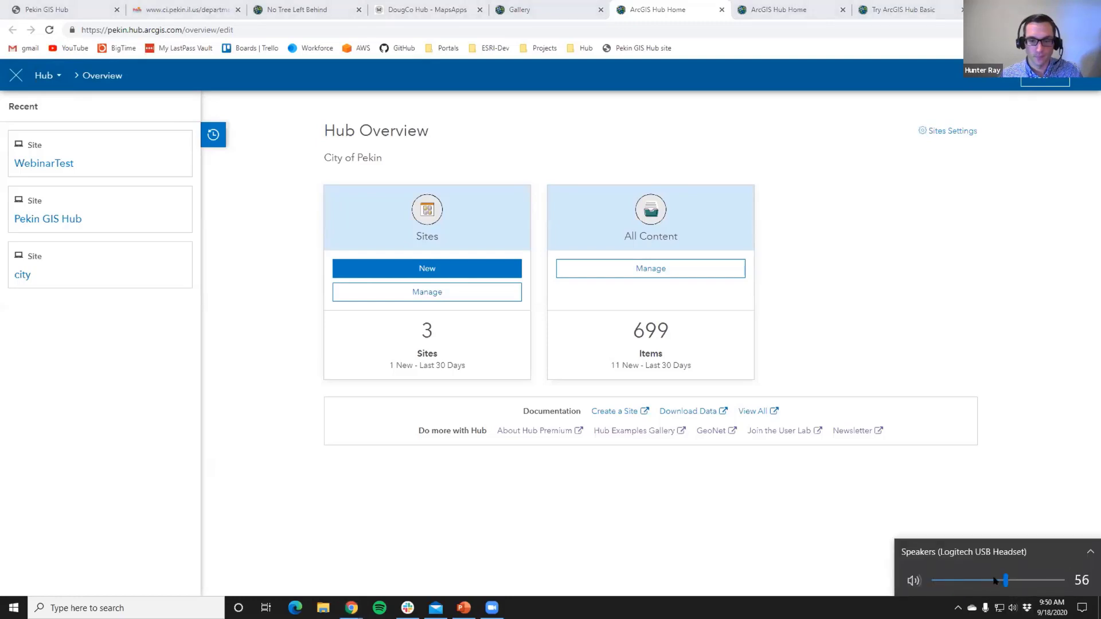
click(1012, 299)
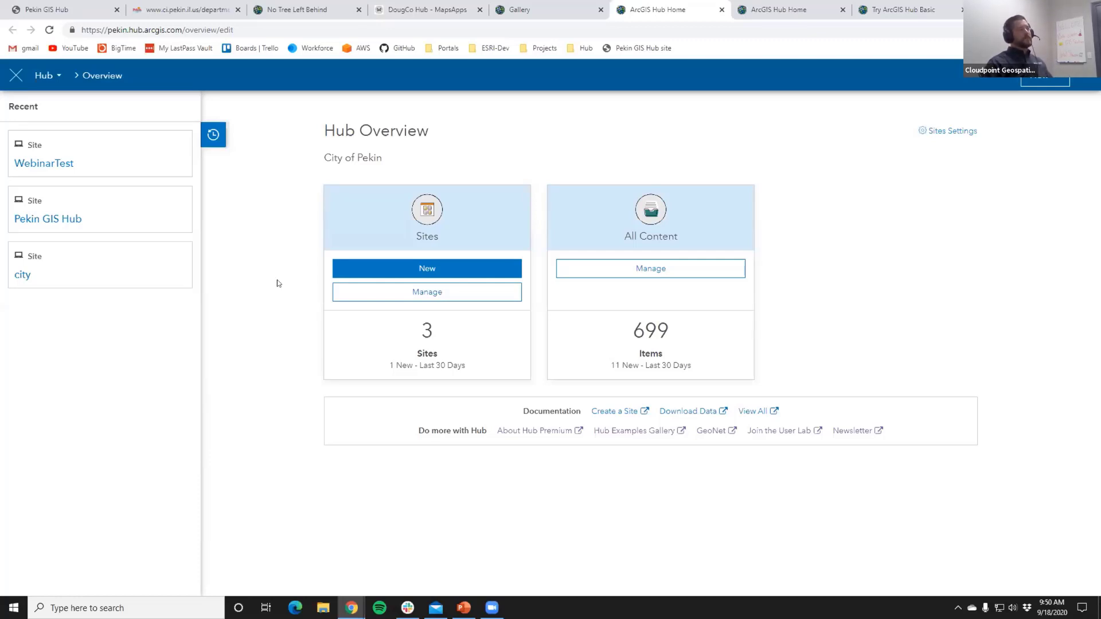
- Open the published Pekin site from the editor and launch the Damaged Sidewalk Maintenance Request form
key(ctrl+1)
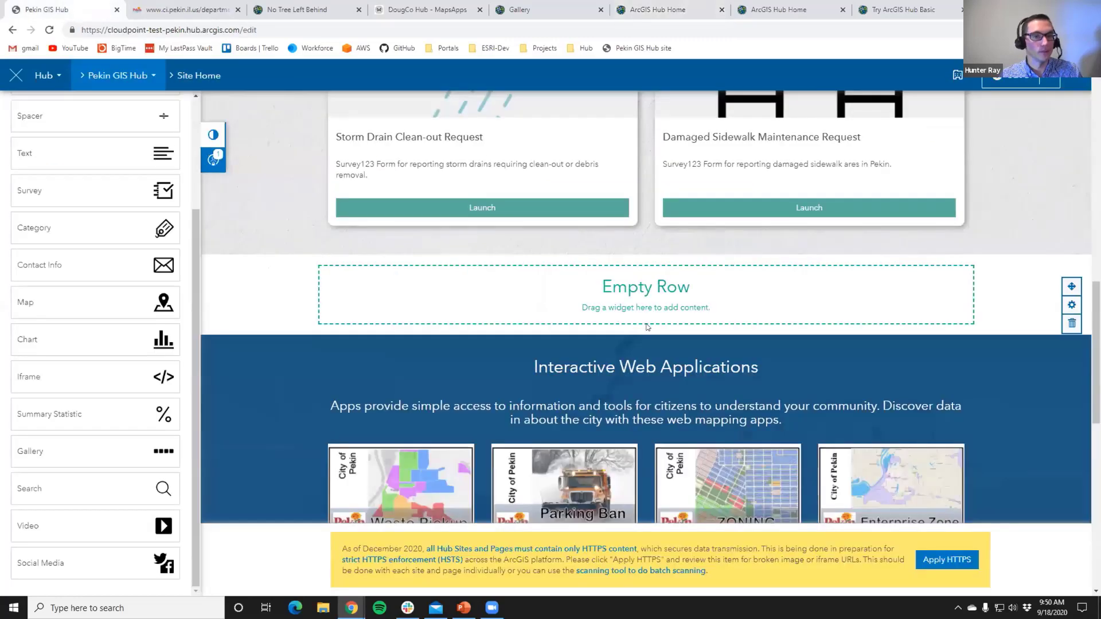
scroll(977, 184, up, 2)
click(989, 86)
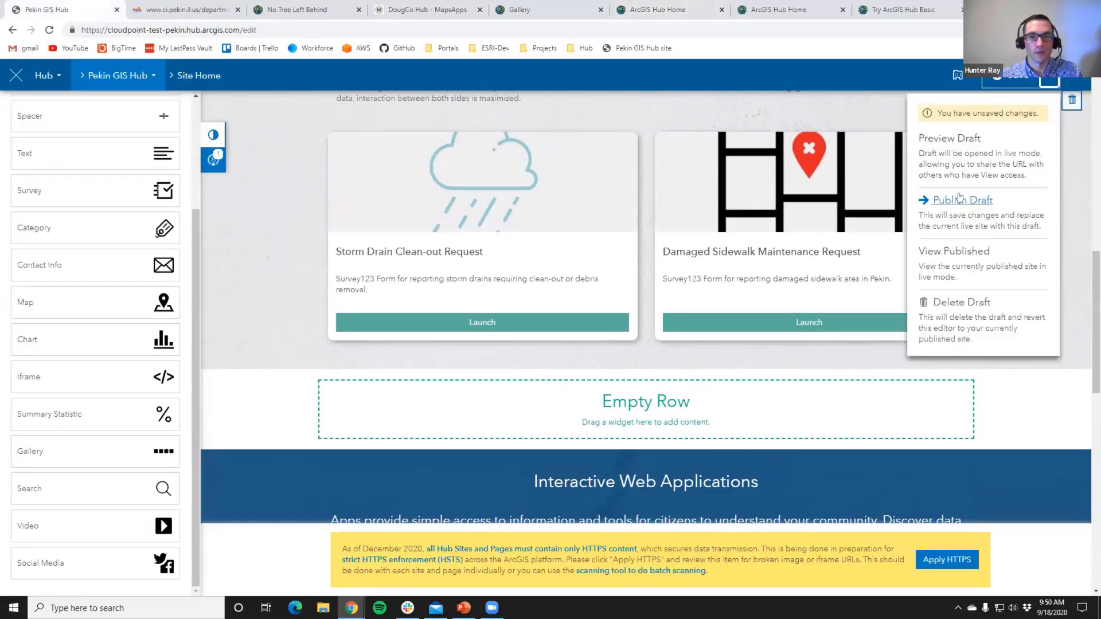
click(1031, 264)
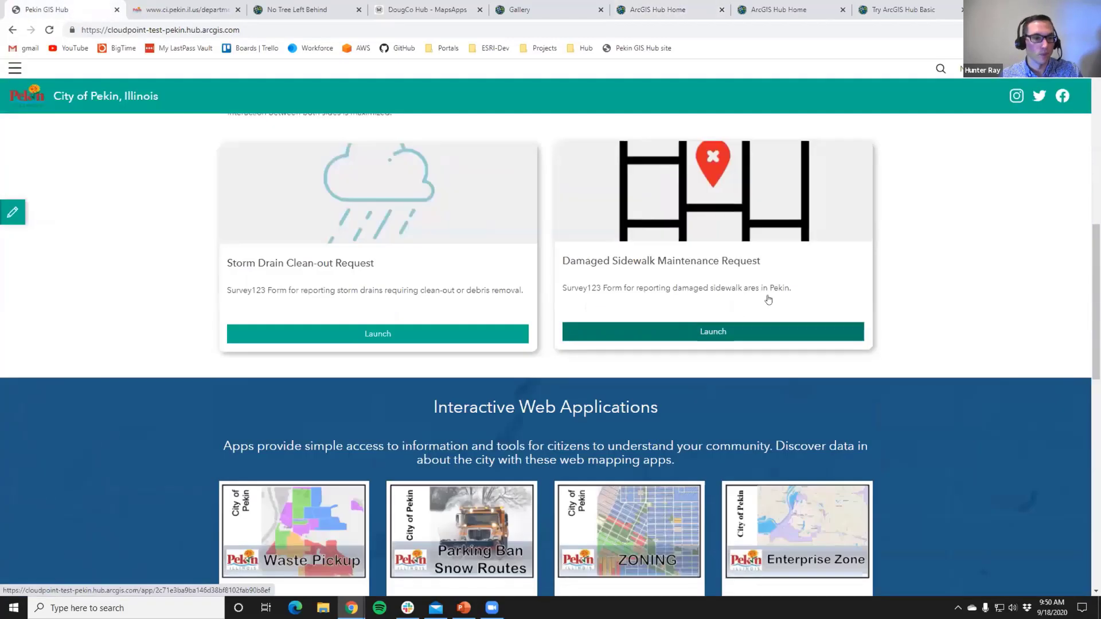
click(779, 289)
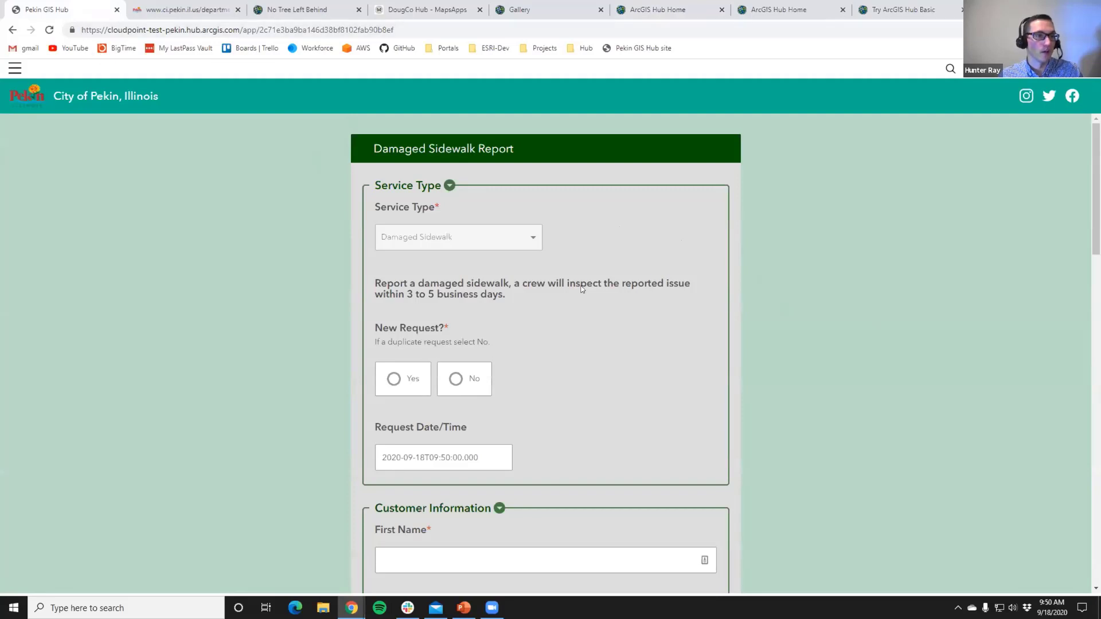
- Keep Damaged Sidewalk as the service type and mark the report as a New Request (Yes)
scroll(582, 289, down, 1)
click(529, 180)
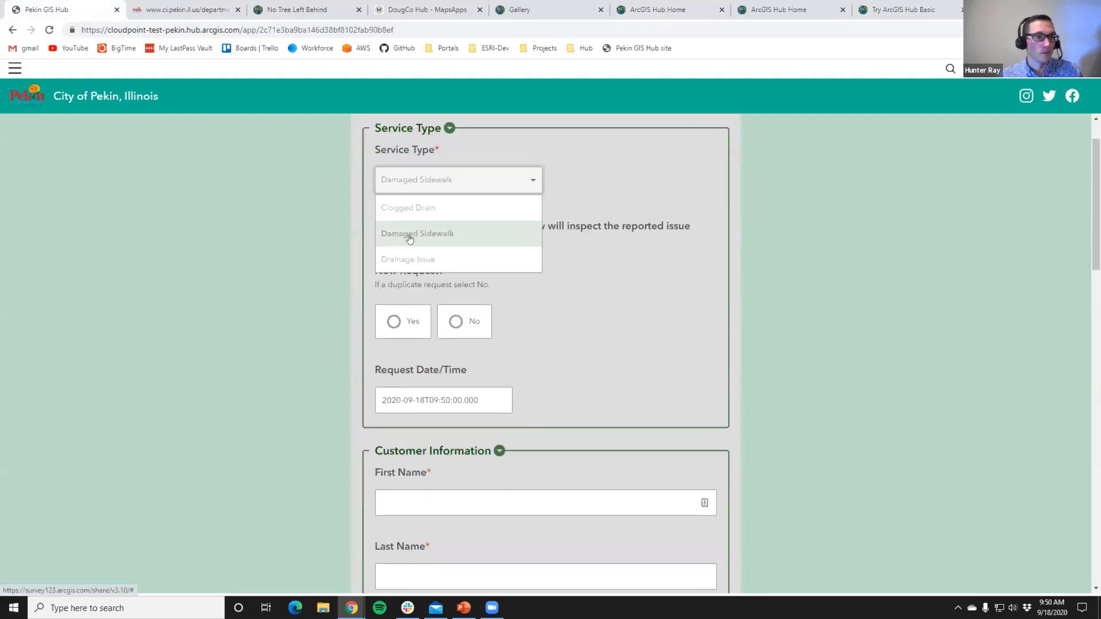
click(581, 232)
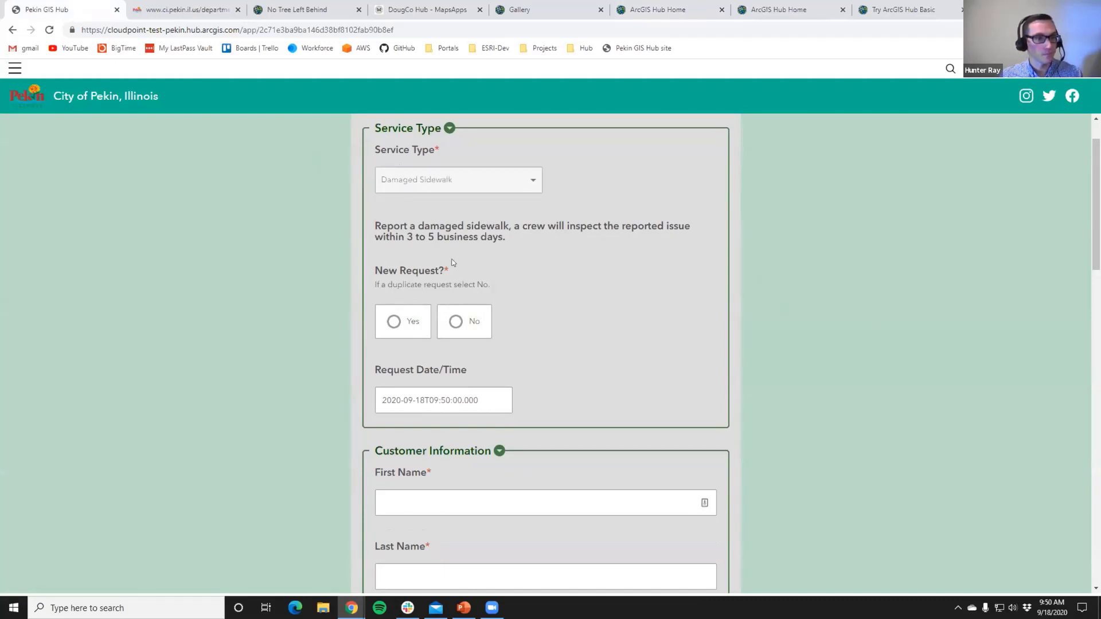
scroll(562, 311, down, 1)
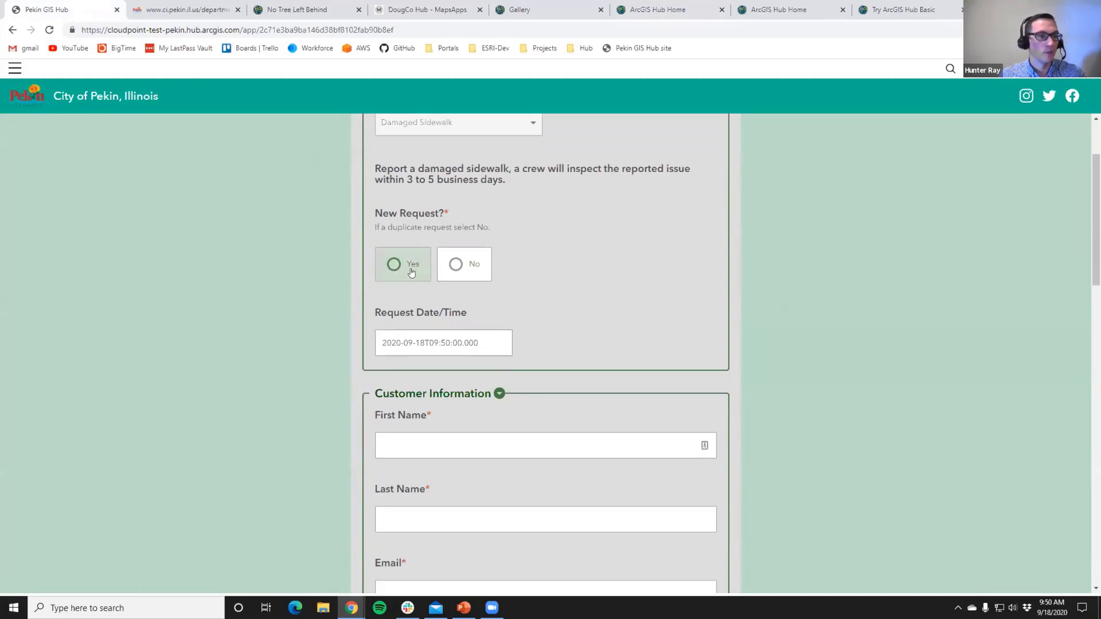
click(393, 264)
scroll(574, 315, down, 2)
- Fill in the customer's first name, last name and email address
click(674, 330)
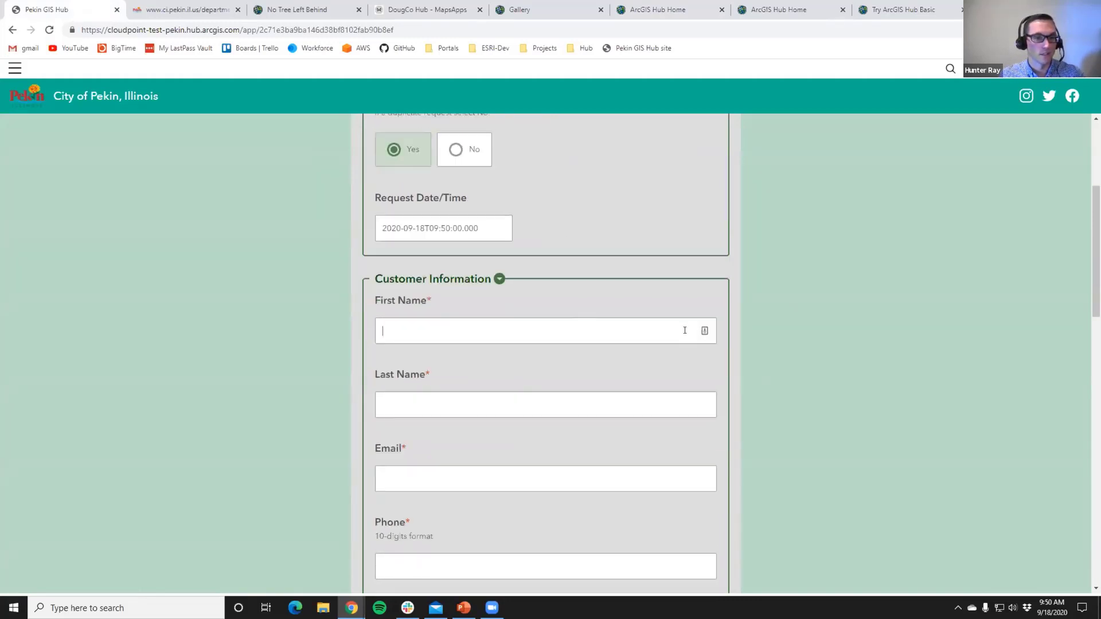
key(Tab)
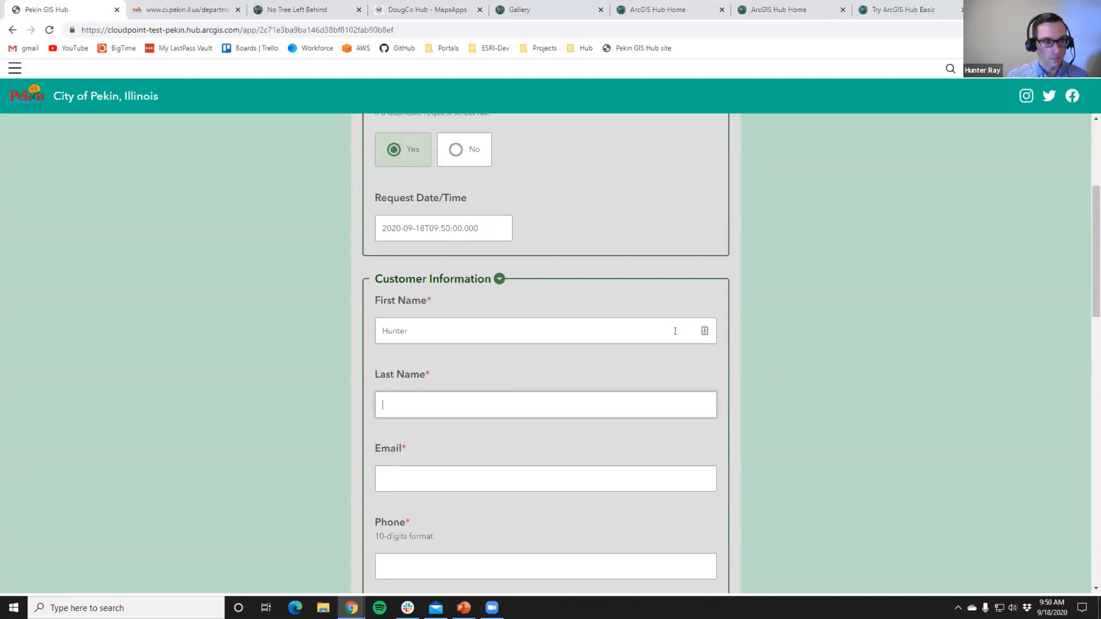
key(Tab)
text(te)
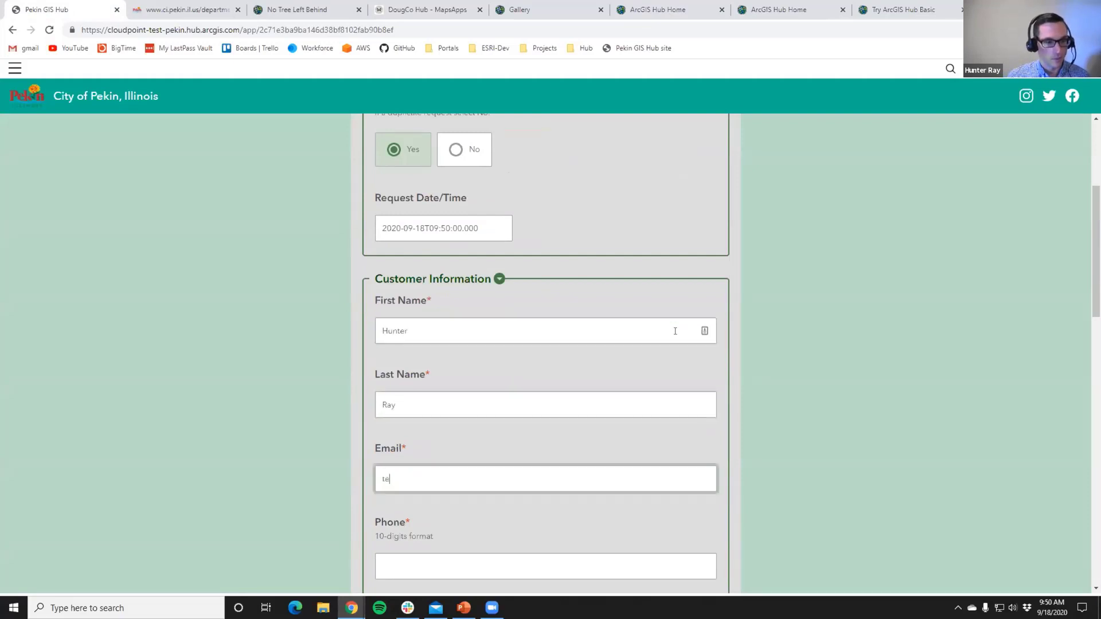
text(st@gmail.com)
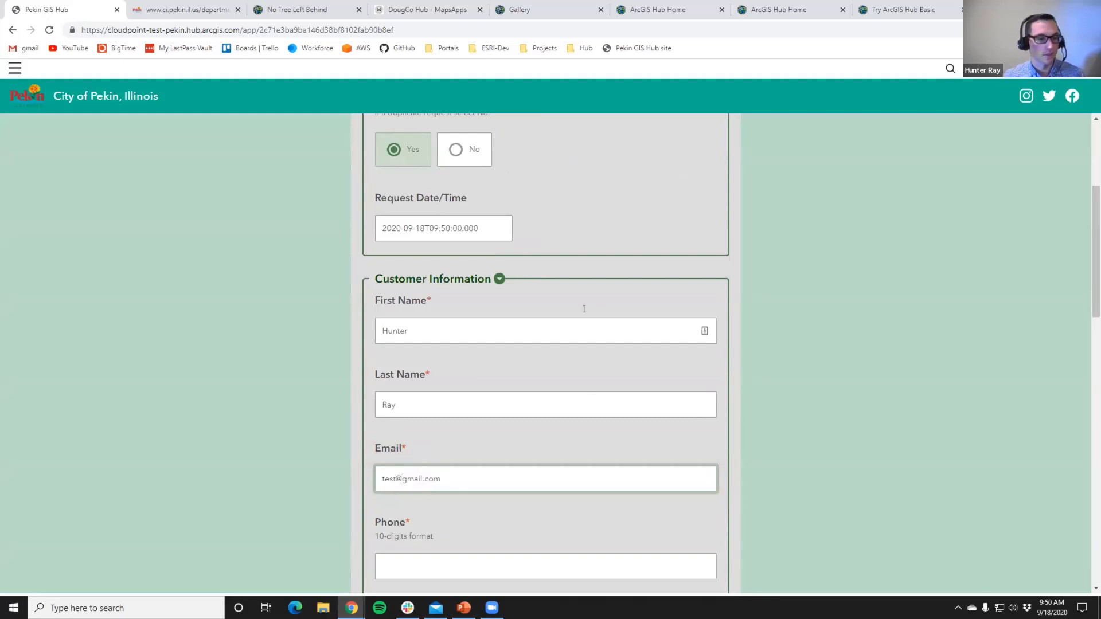
scroll(584, 308, down, 2)
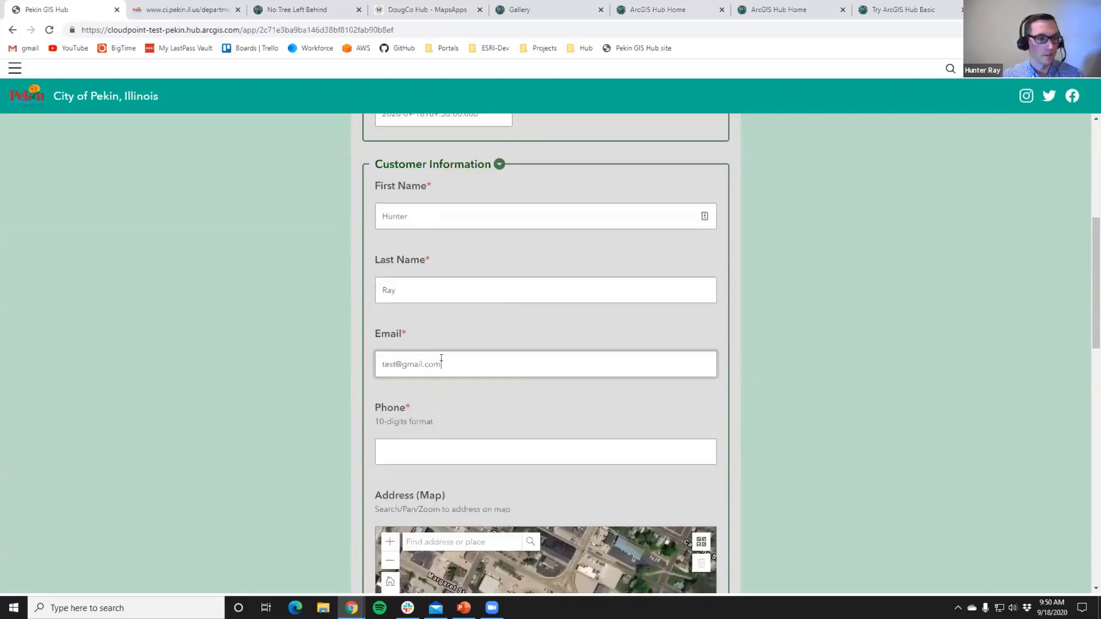
drag(441, 364, 382, 363)
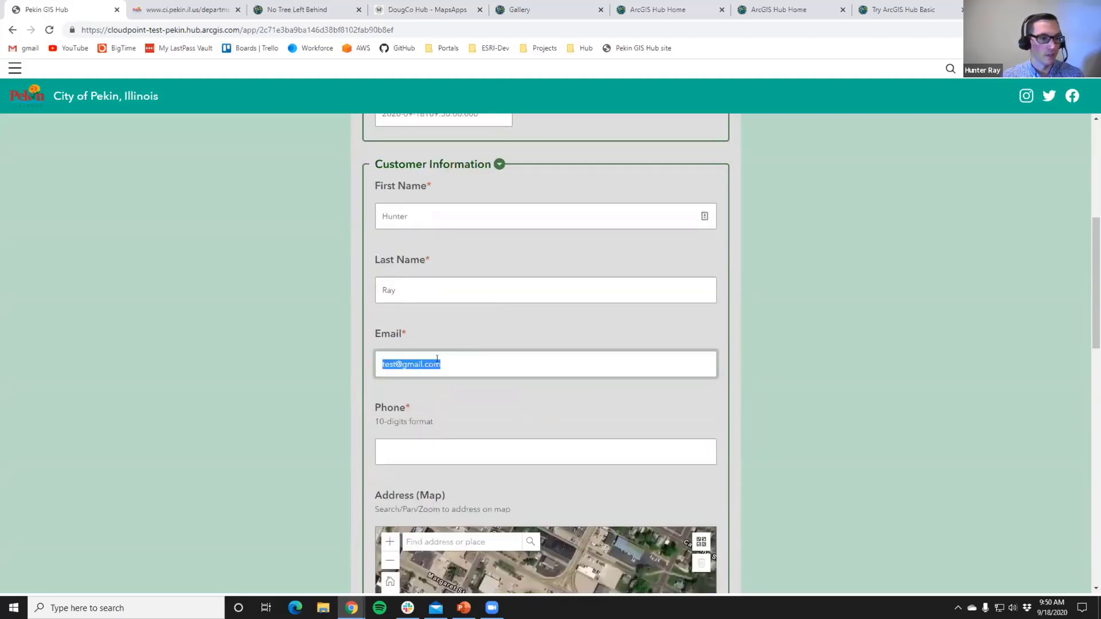
click(456, 363)
scroll(459, 351, down, 1)
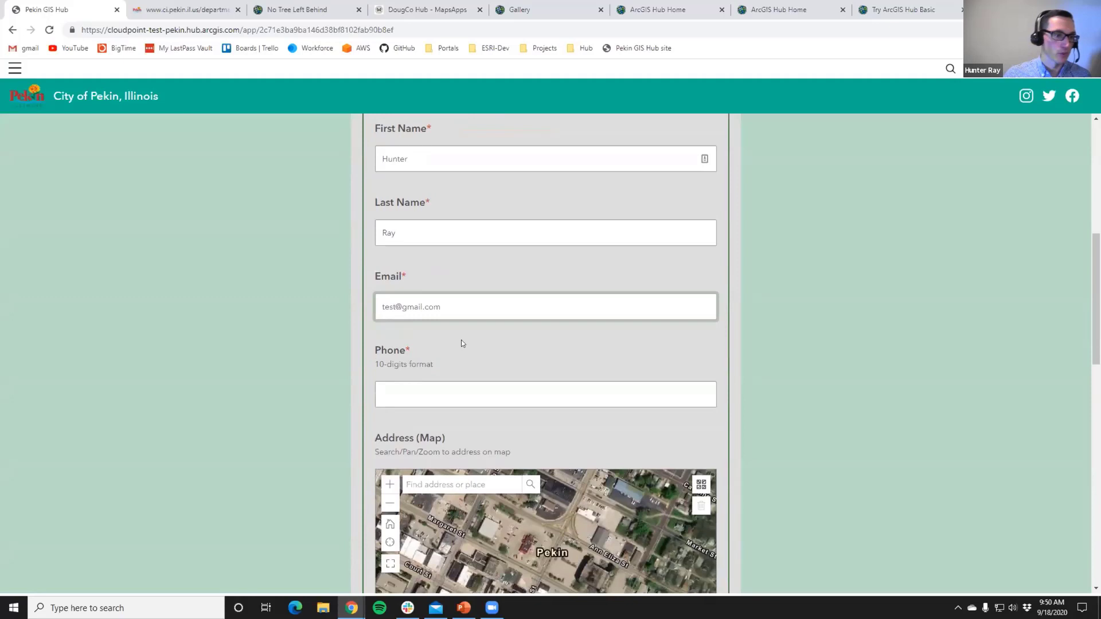
triple_click(473, 308)
- Enter the customer's phone number, replacing the first entry with a corrected one
click(457, 395)
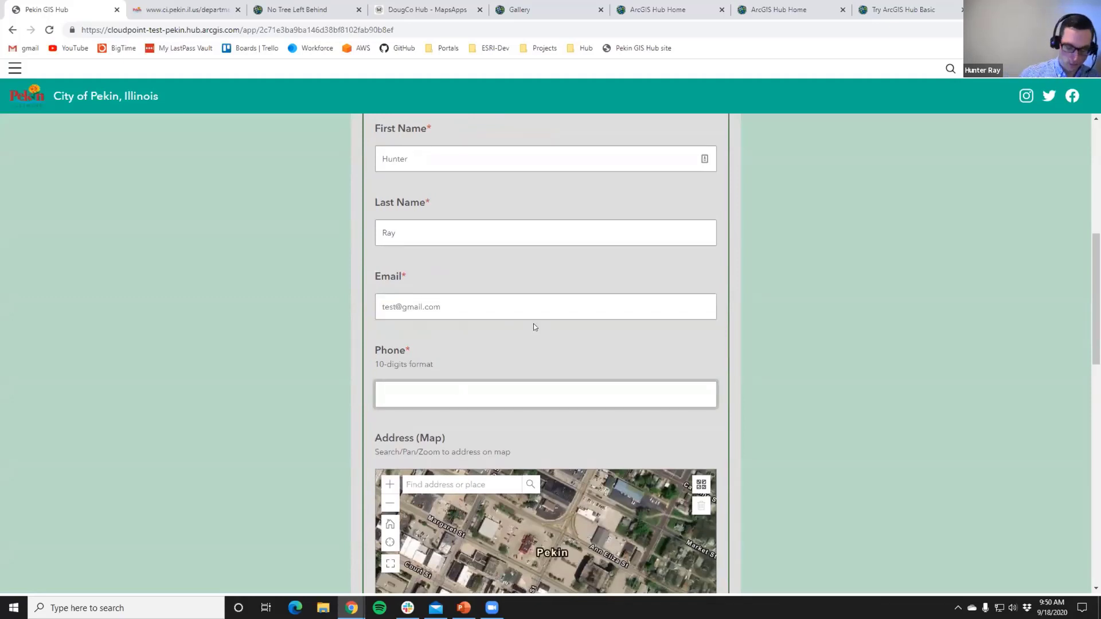
text(217)
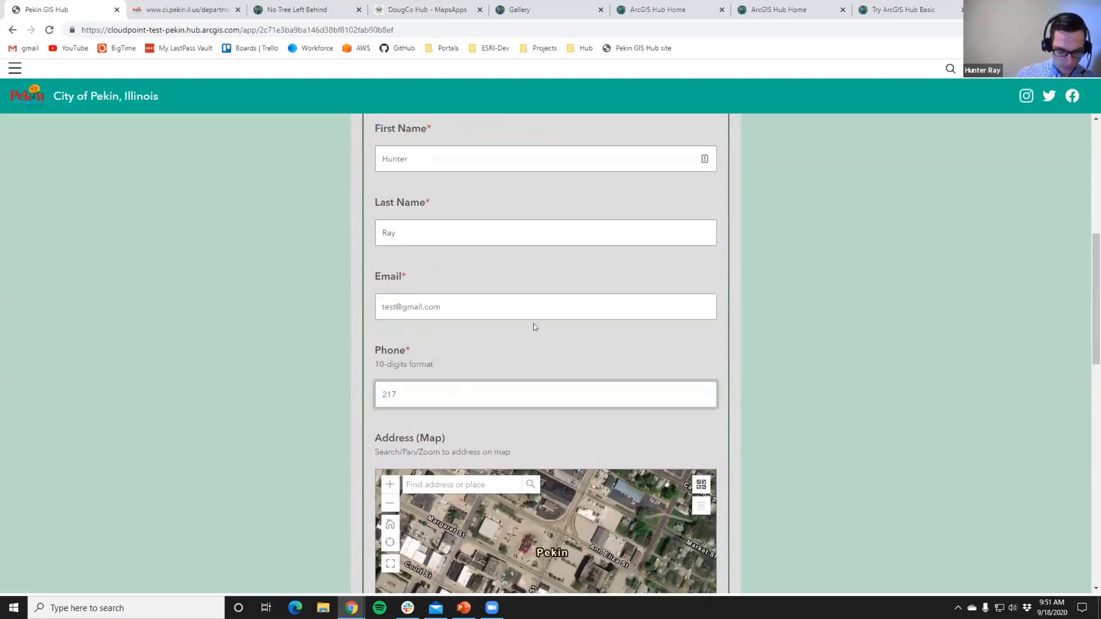
text(0000000)
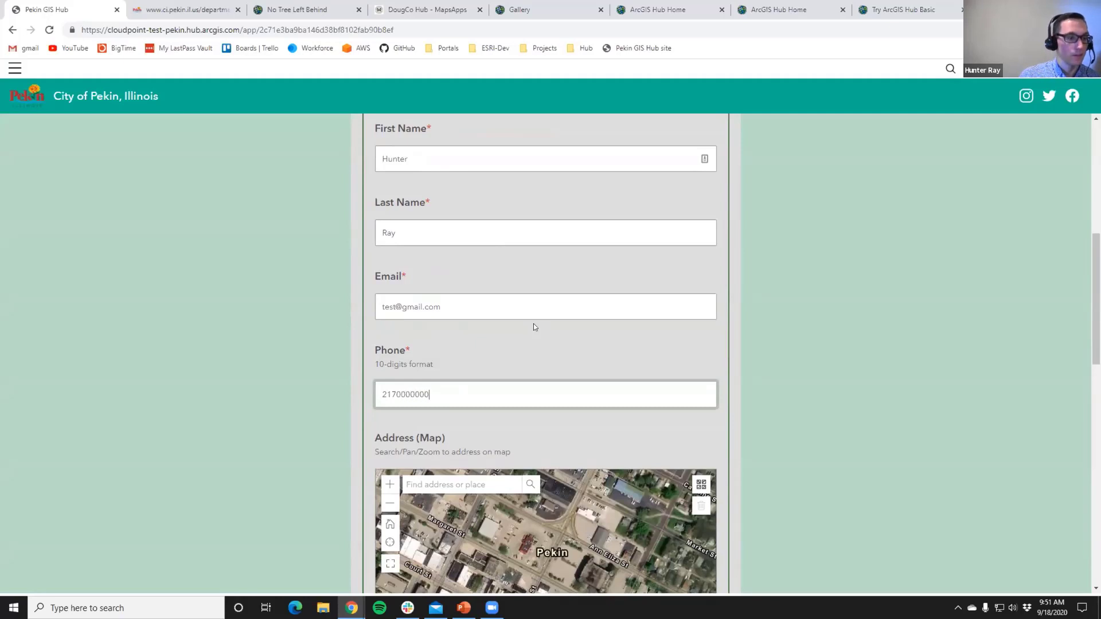
click(533, 324)
scroll(532, 323, down, 1)
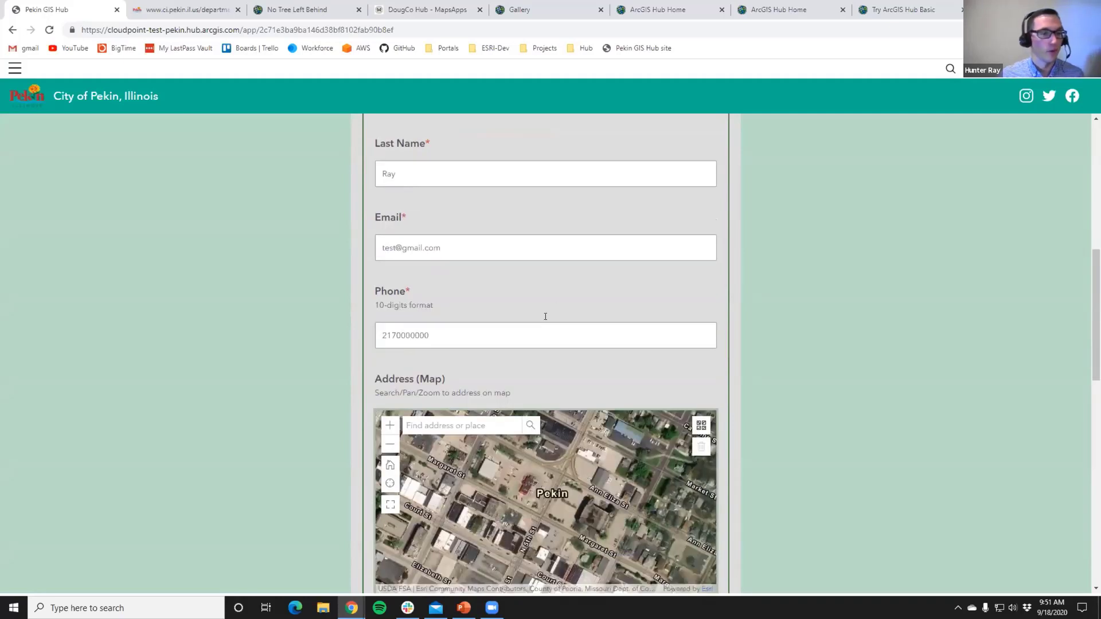
drag(504, 335, 351, 329)
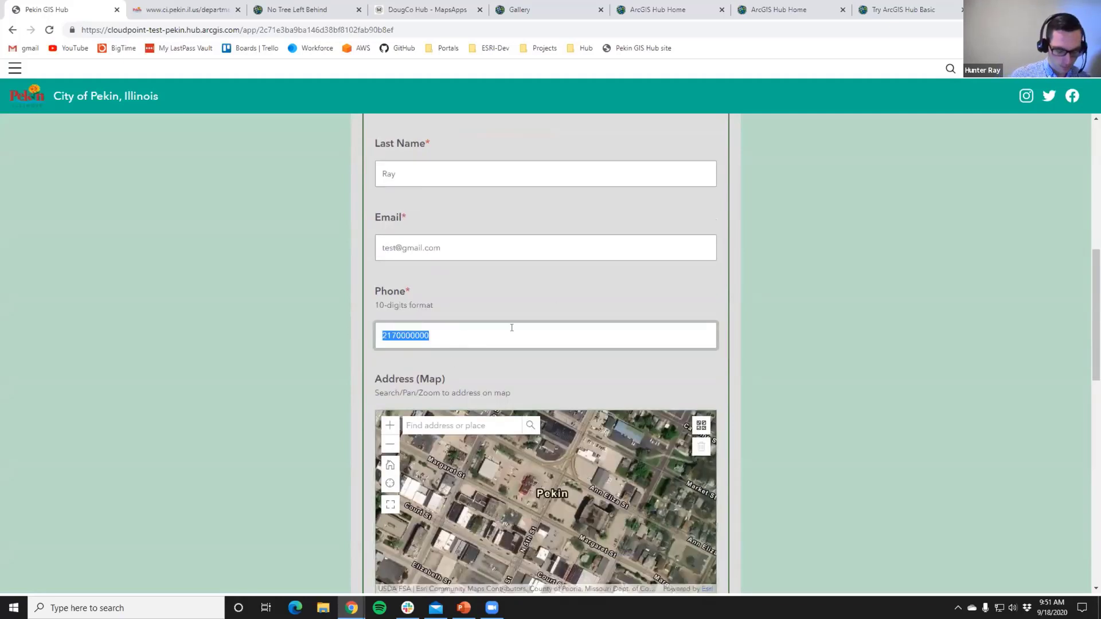
text(217)
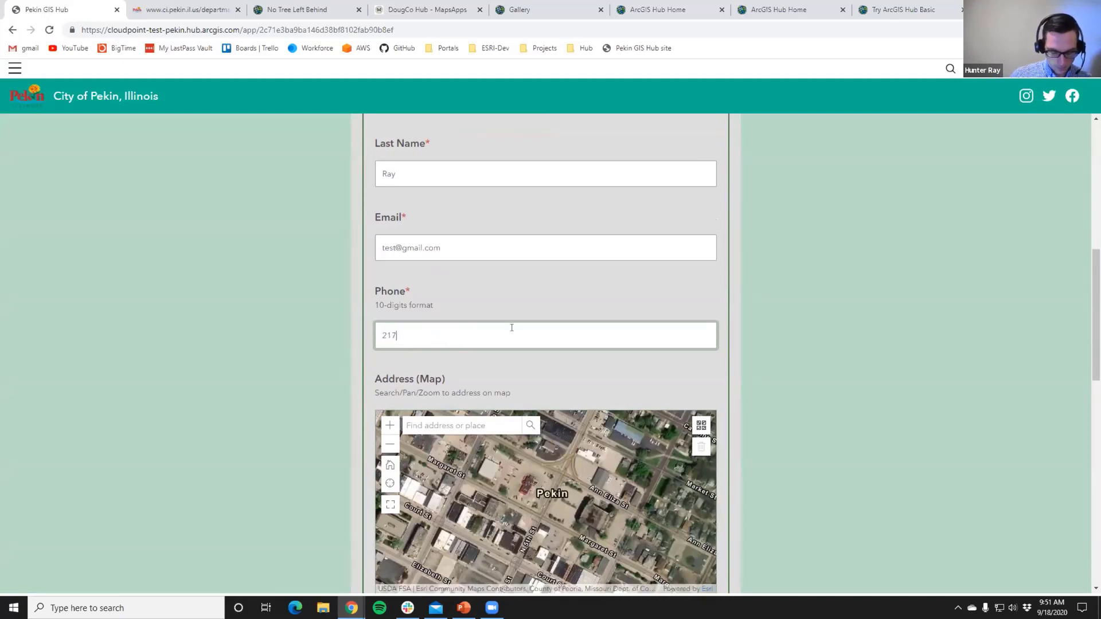
text(1112233)
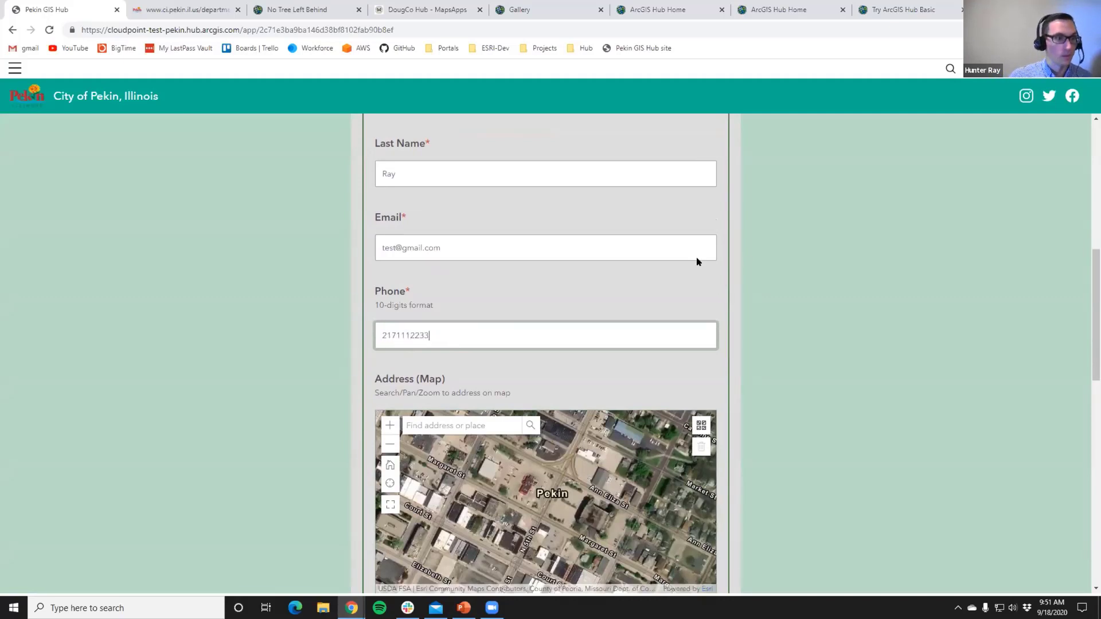
- Zoom the map and drop the location pin at the damaged sidewalk near E Broadway Rd
scroll(782, 276, down, 3)
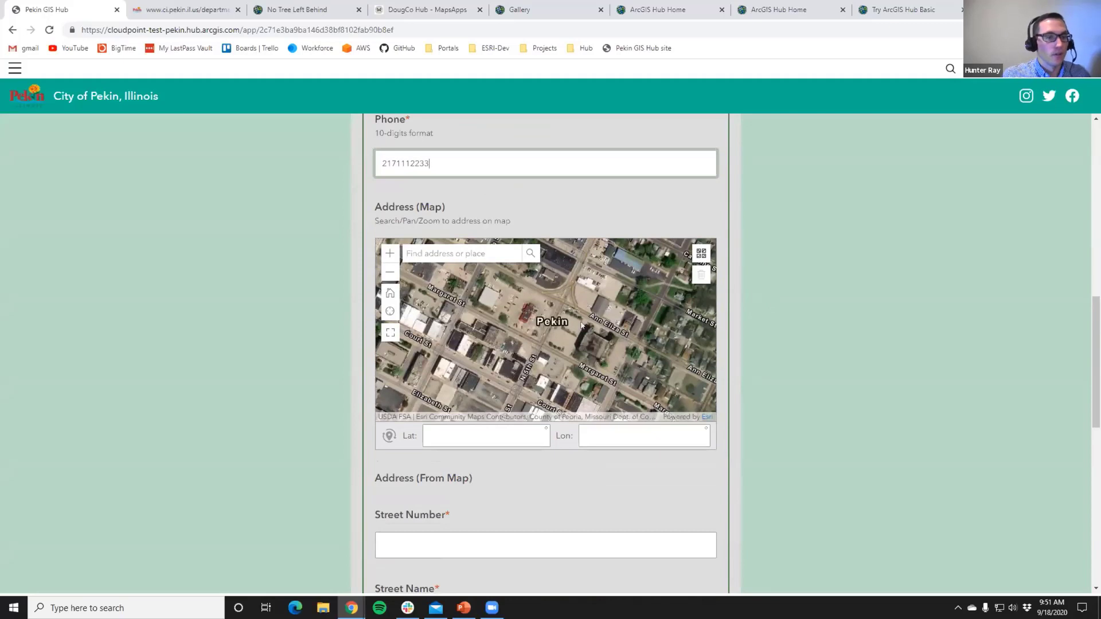
click(581, 325)
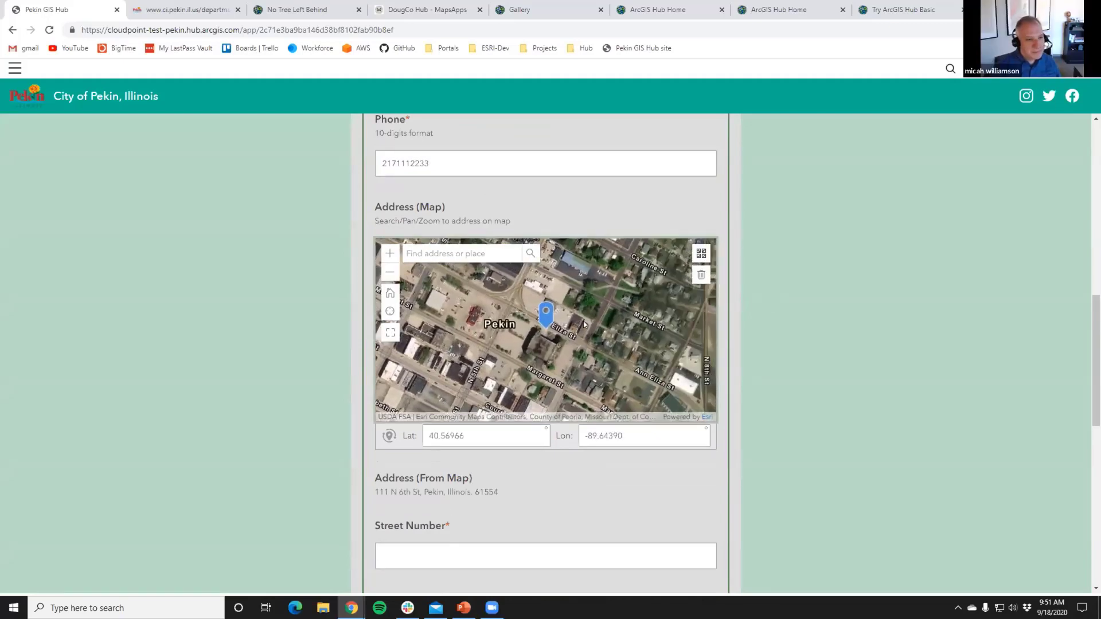
drag(601, 347, 542, 286)
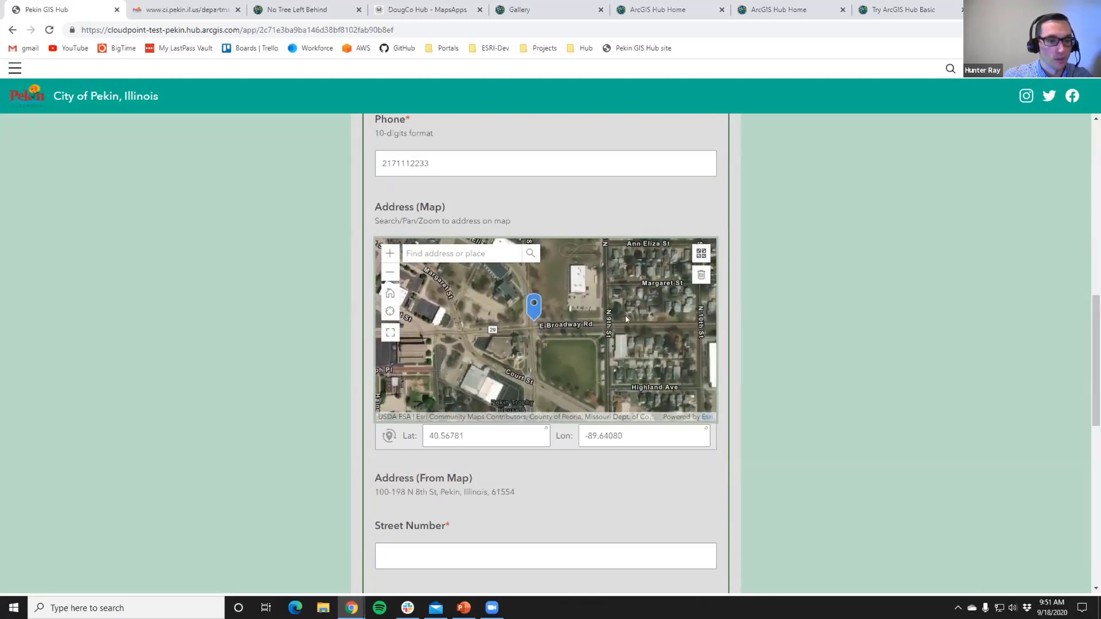
scroll(627, 385, up, 5)
scroll(626, 385, down, 5)
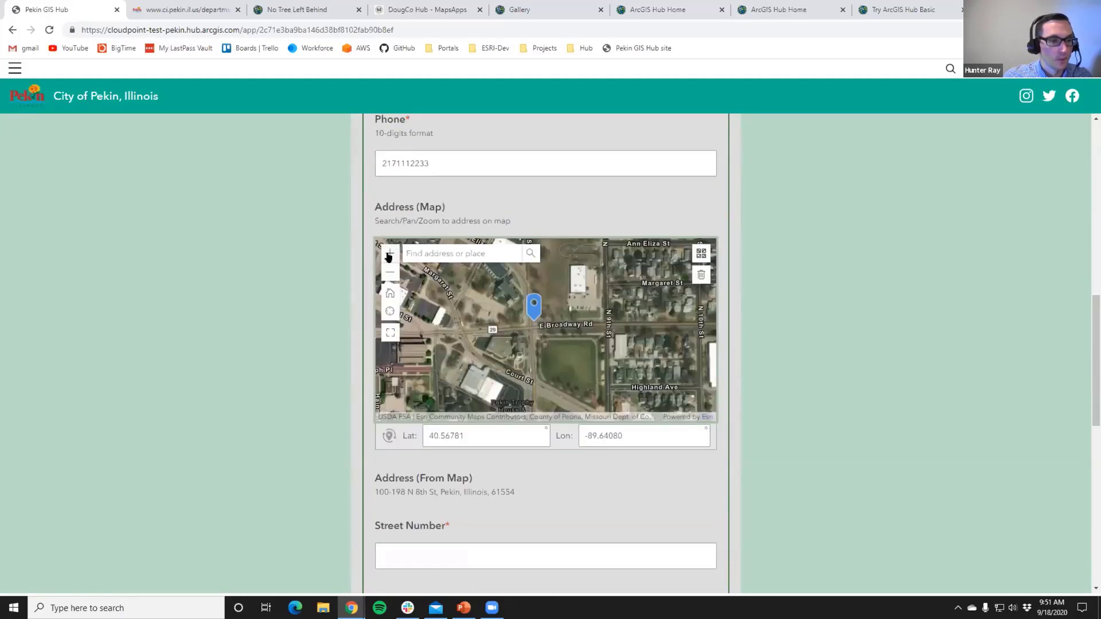
click(389, 254)
scroll(545, 319, up, 2)
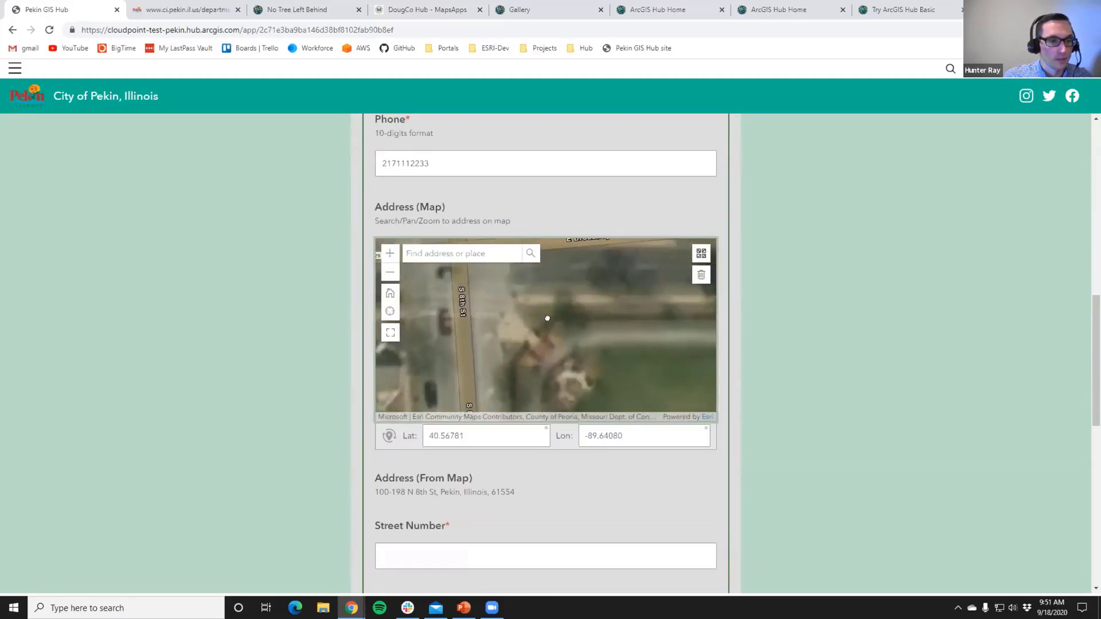
drag(533, 311, 604, 366)
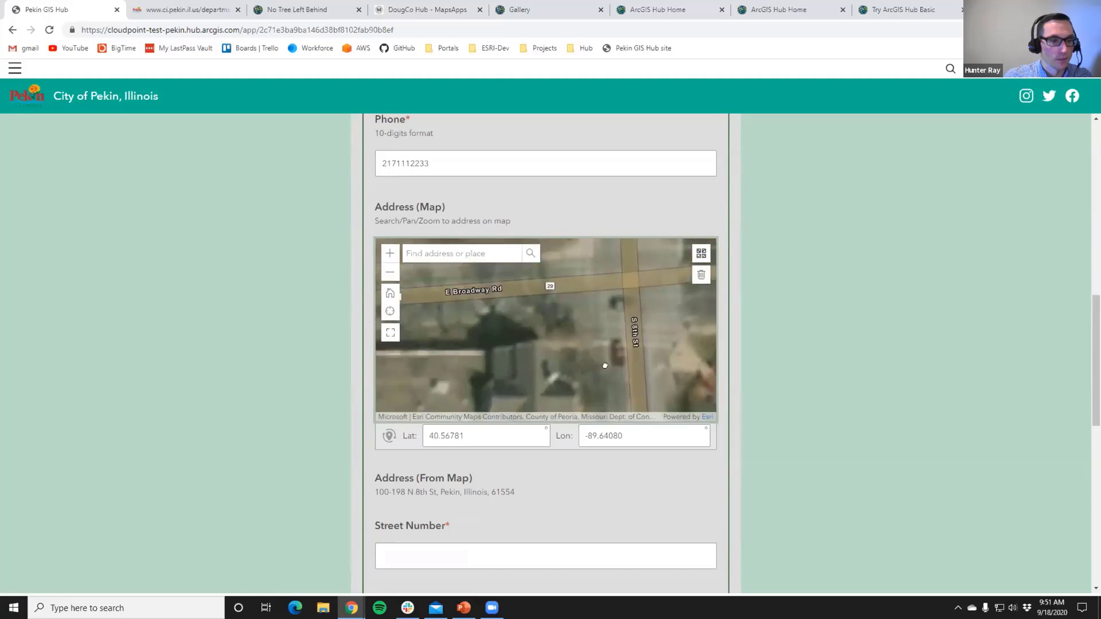
click(576, 296)
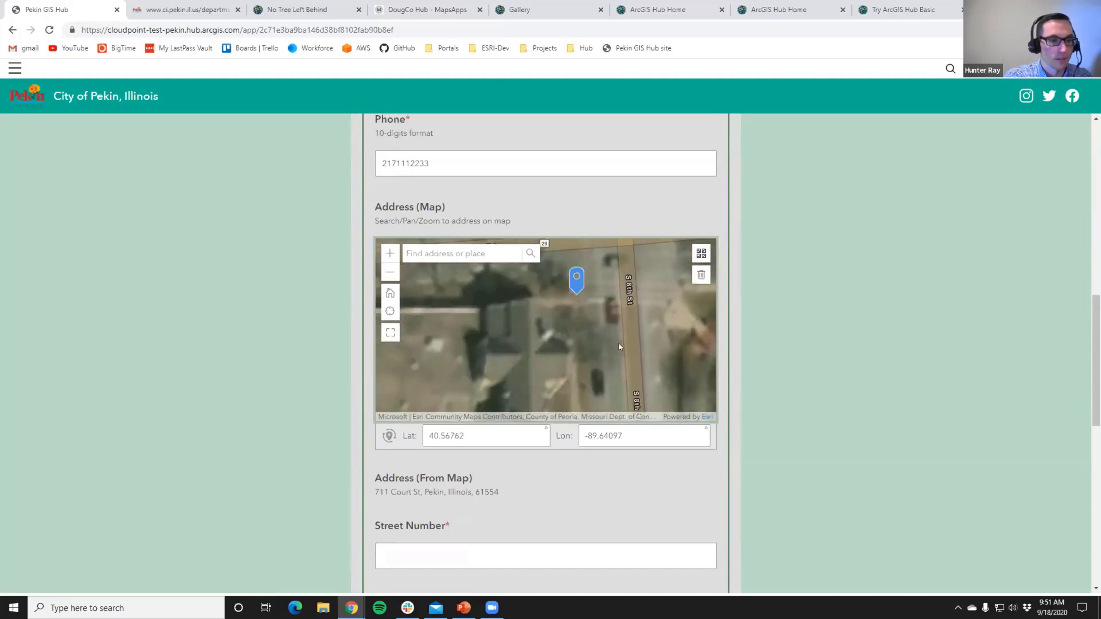
scroll(547, 494, down, 2)
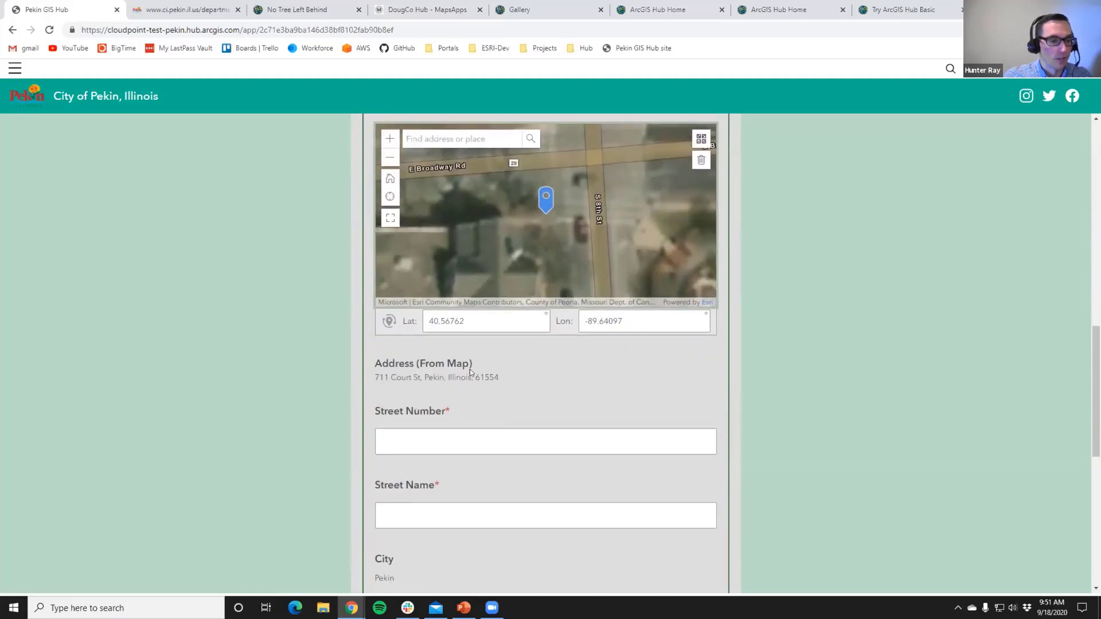
scroll(407, 388, down, 1)
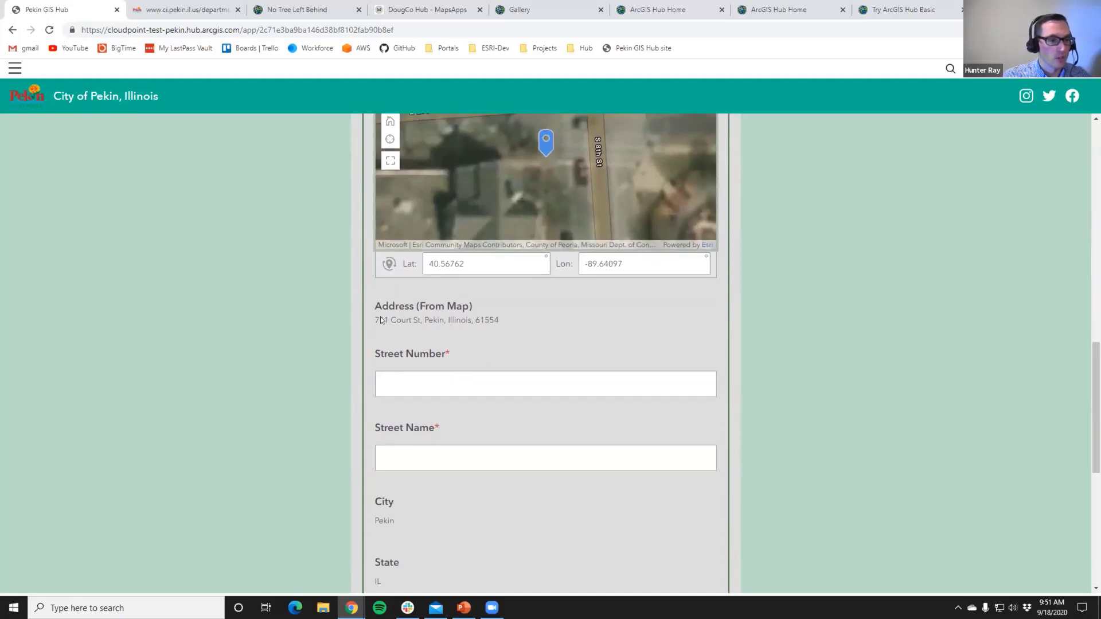
drag(375, 320, 507, 315)
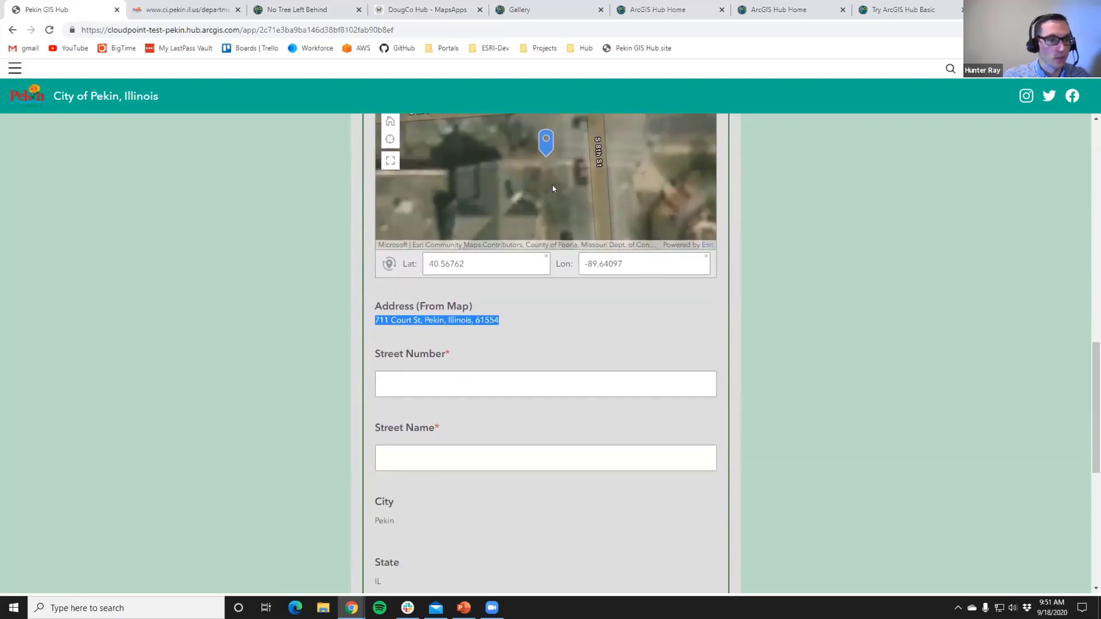
click(527, 376)
scroll(573, 331, down, 1)
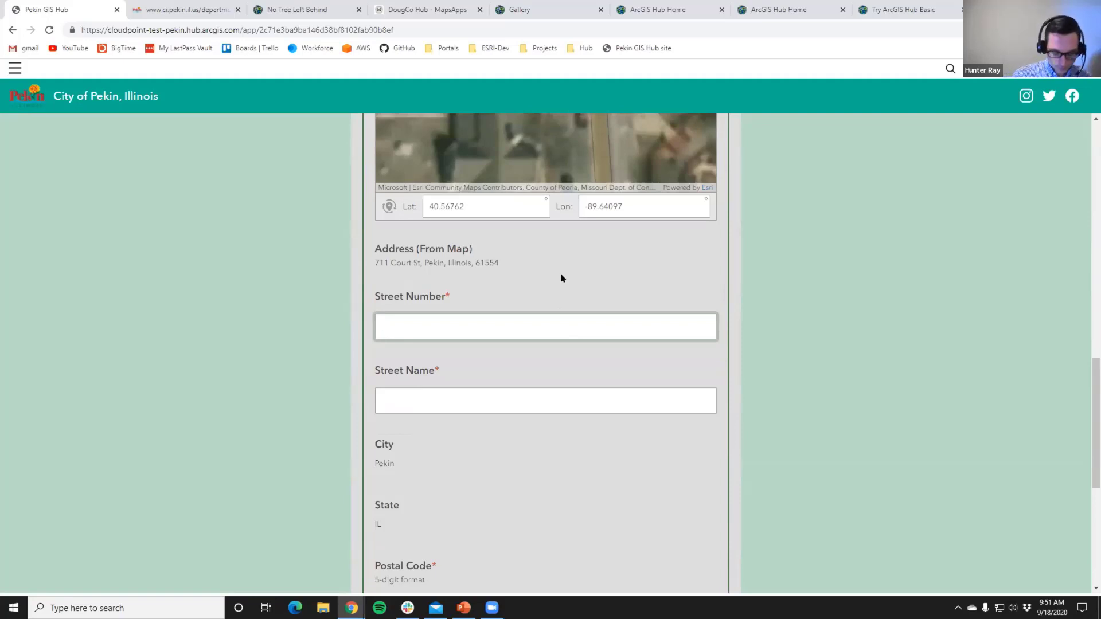
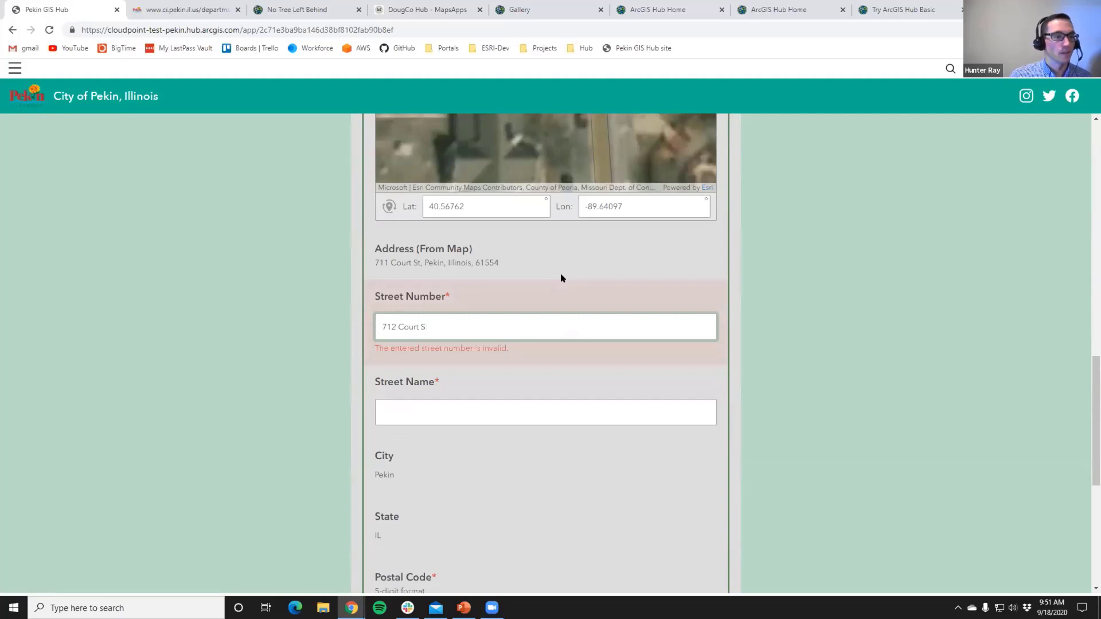
double_click(423, 327)
mouse_move(423, 327)
mouse_down()
mouse_move(394, 325)
mouse_move(426, 325)
mouse_up()
key(BackSpace)
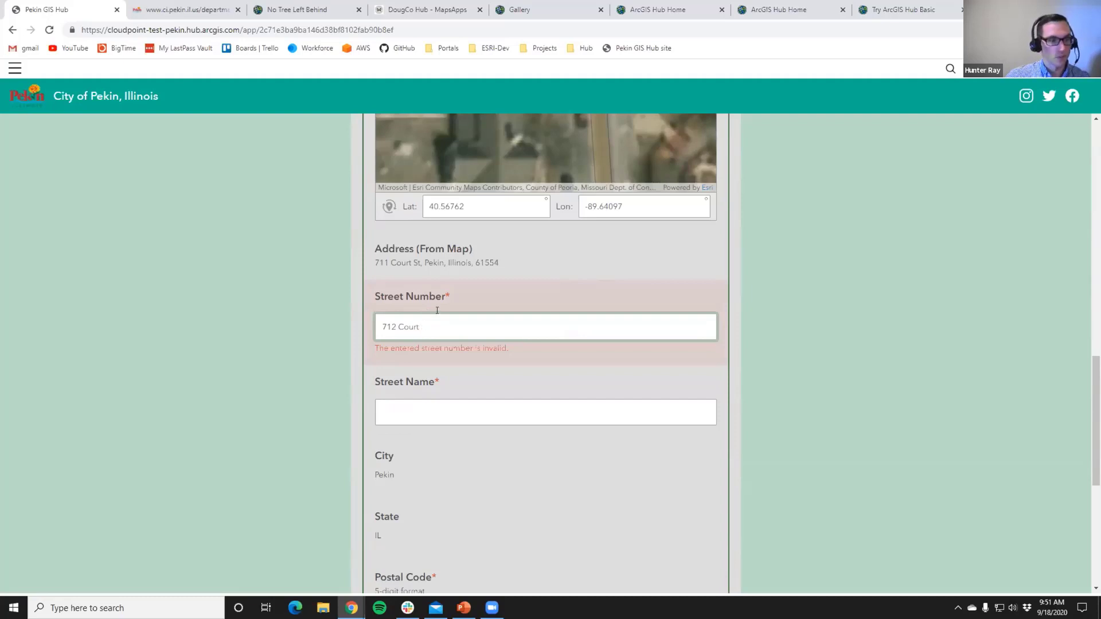
key(BackSpace)
key(BackSpace)
key(BackSpace)
key(BackSpace)
key(BackSpace)
key(BackSpace)
key(BackSpace)
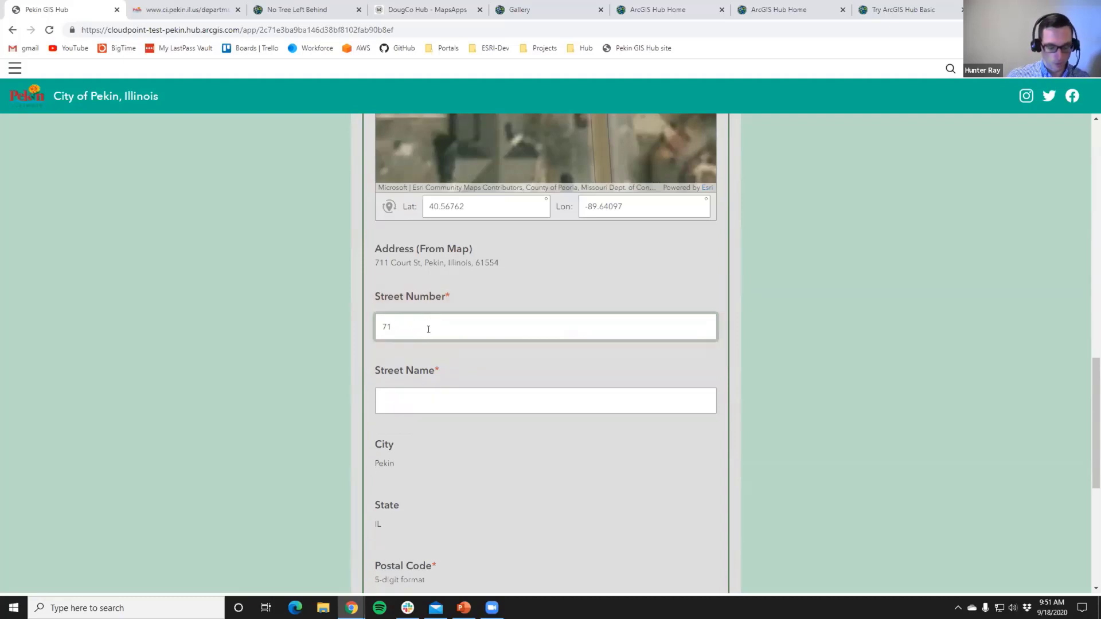
text(2)
scroll(454, 358, down, 1)
click(437, 343)
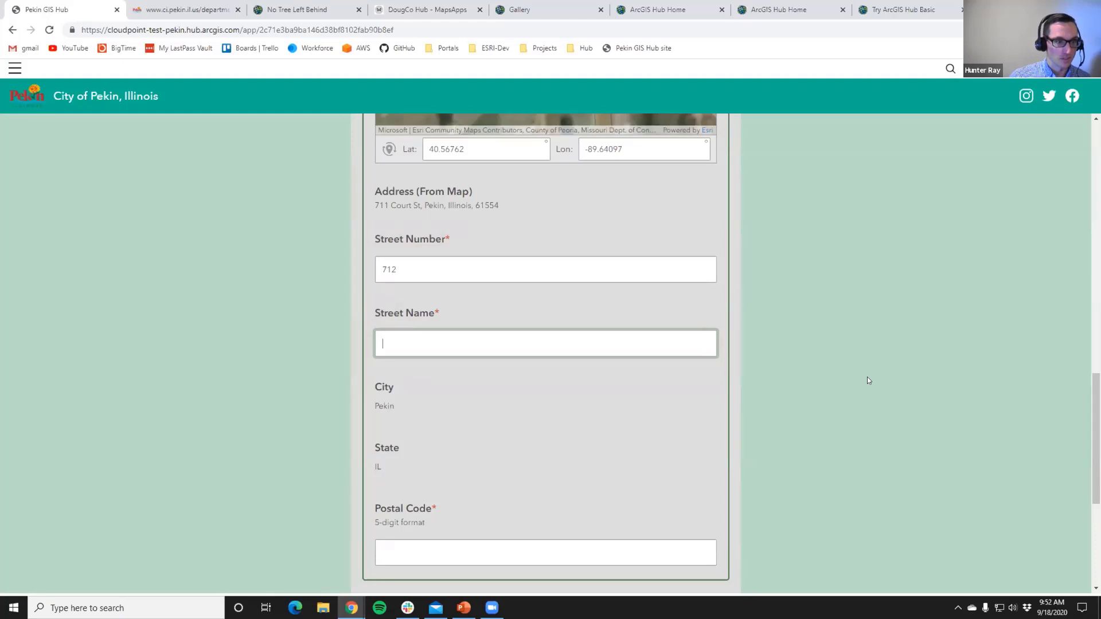
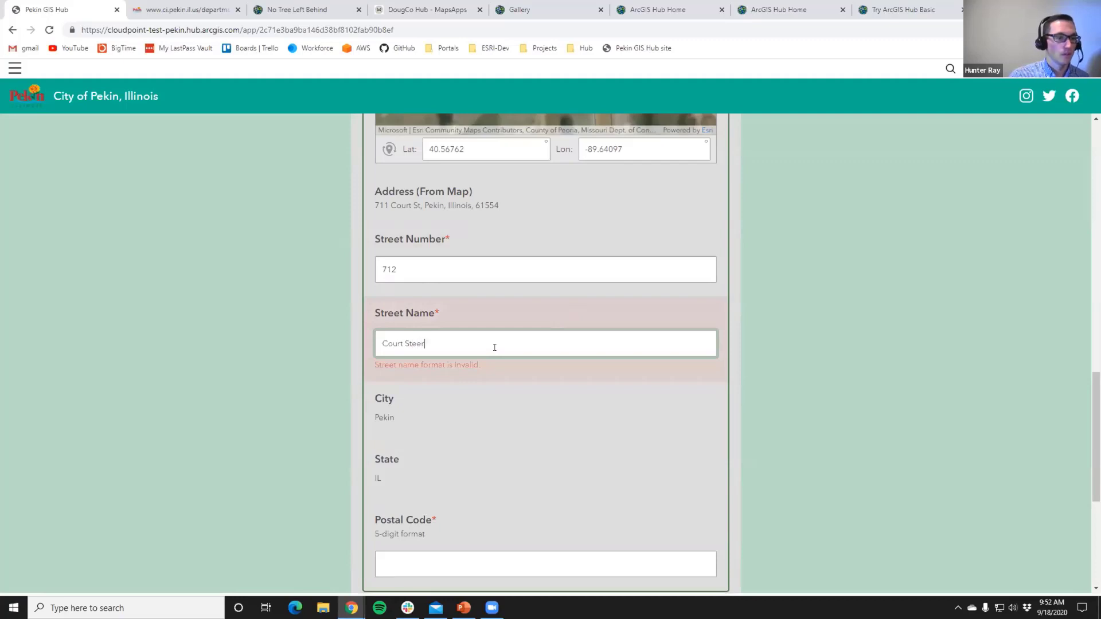
text(reet)
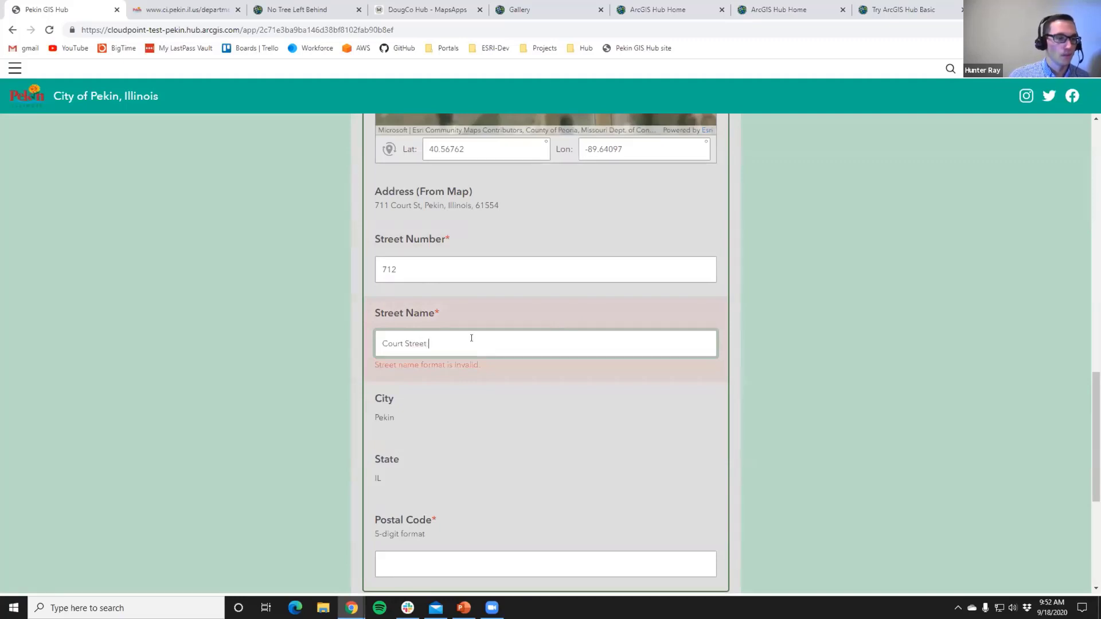
double_click(409, 343)
key(BackSpace)
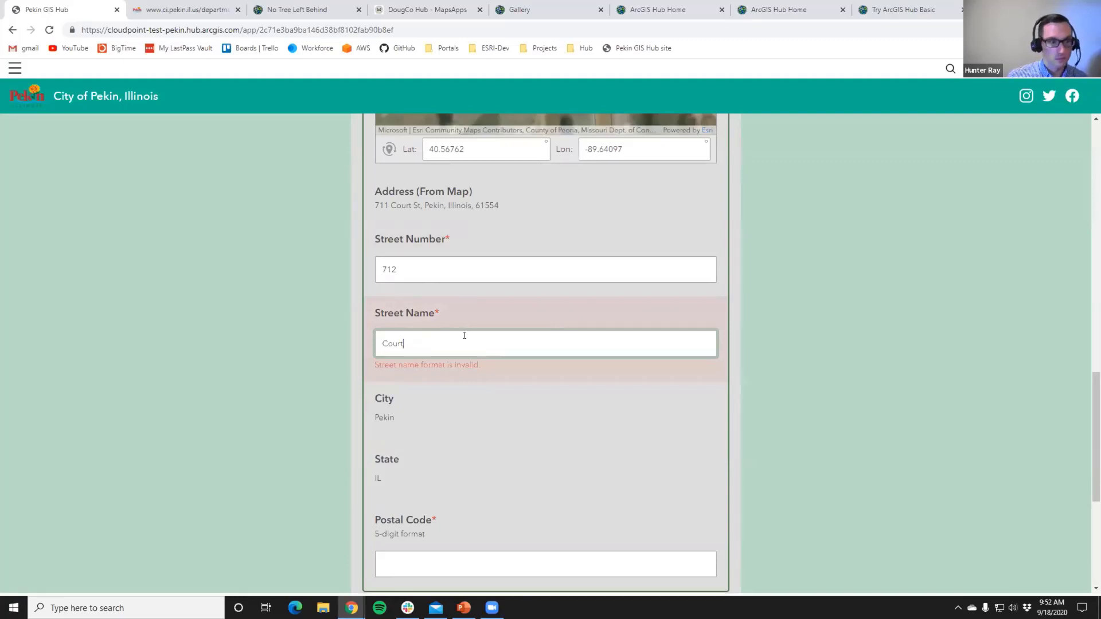
scroll(712, 312, down, 3)
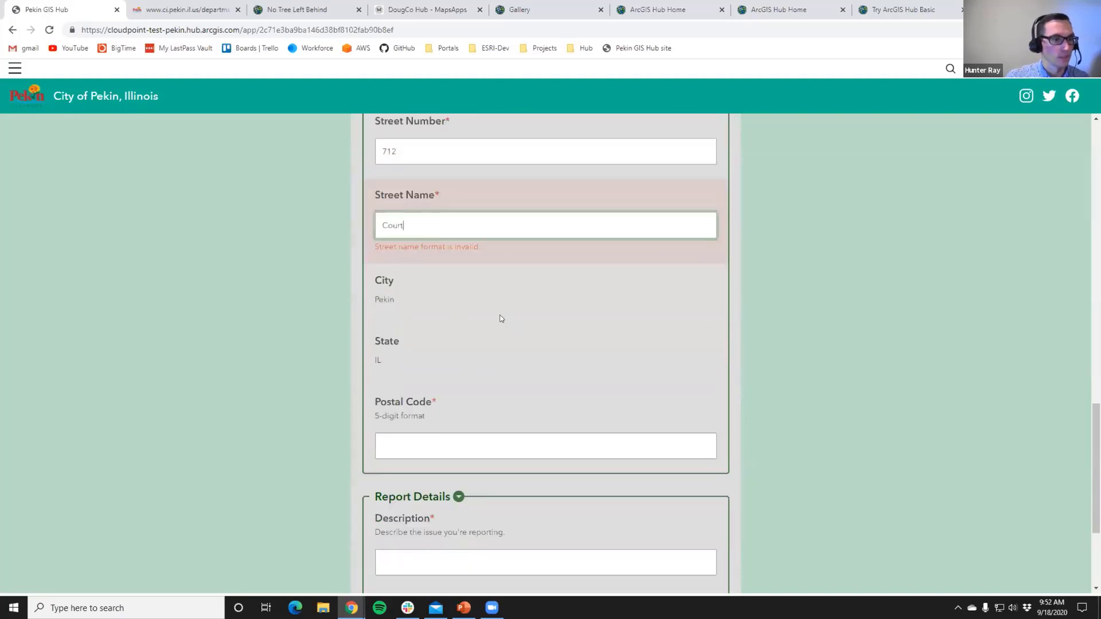
scroll(473, 254, up, 1)
scroll(498, 324, down, 2)
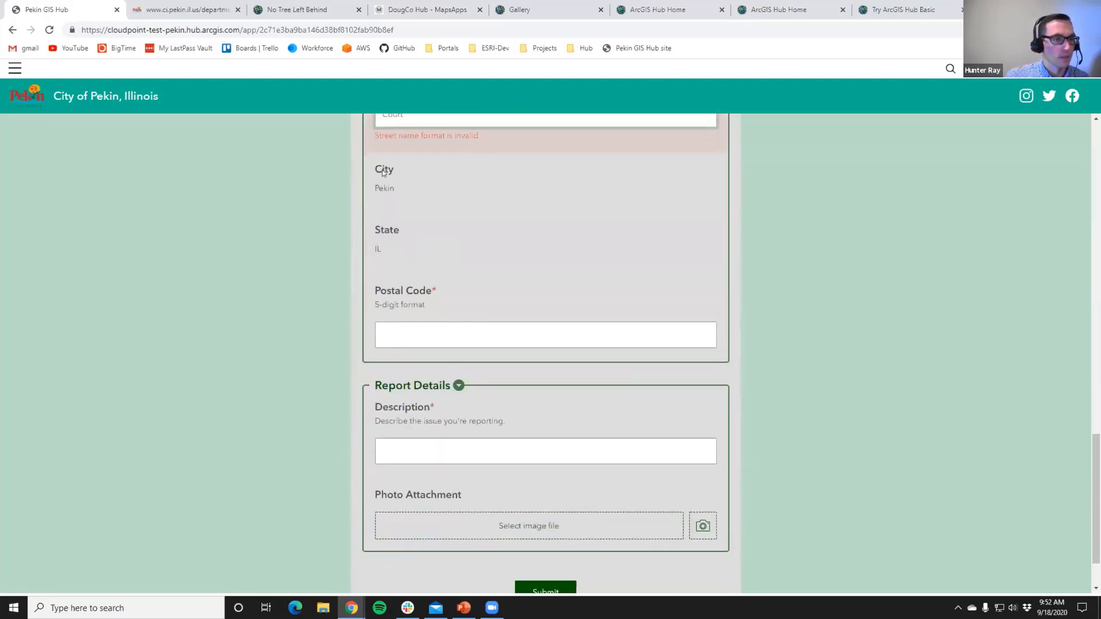
scroll(513, 290, up, 3)
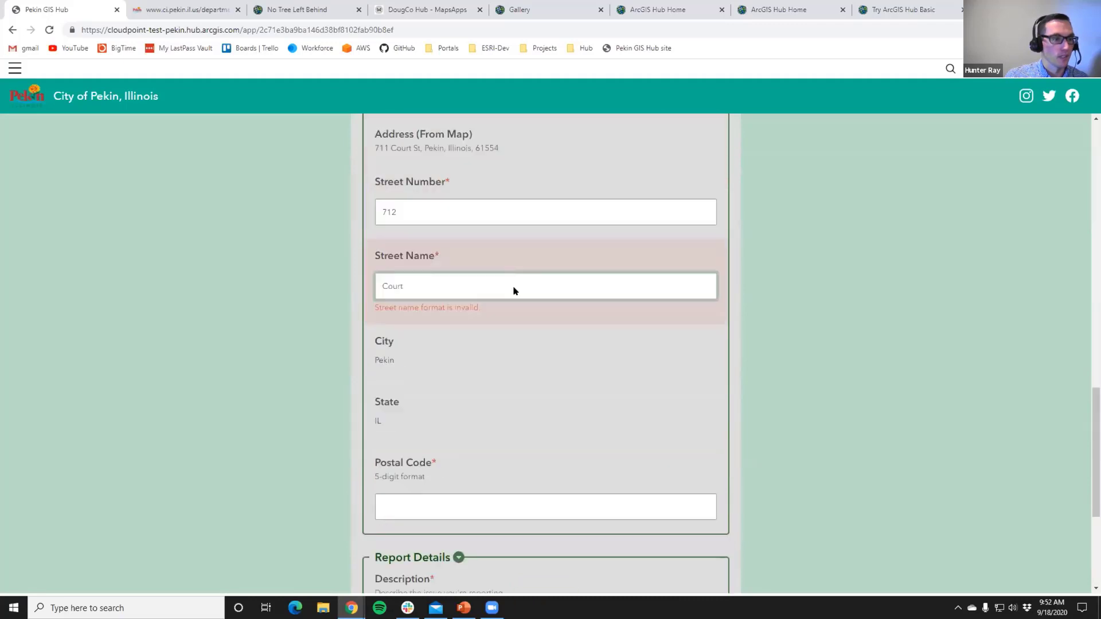
scroll(460, 197, down, 3)
scroll(698, 288, up, 2)
scroll(697, 288, up, 5)
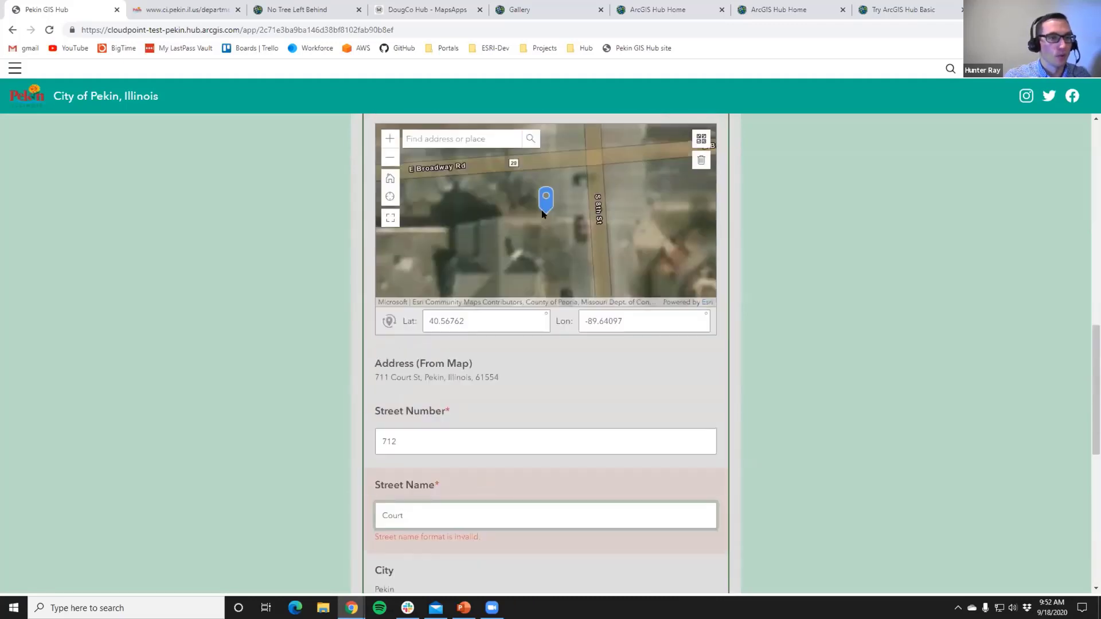
scroll(605, 384, down, 7)
- Set Postal Code to 61561 and the description to 'REPLACE THIS RIGHT NOW!!'
click(425, 334)
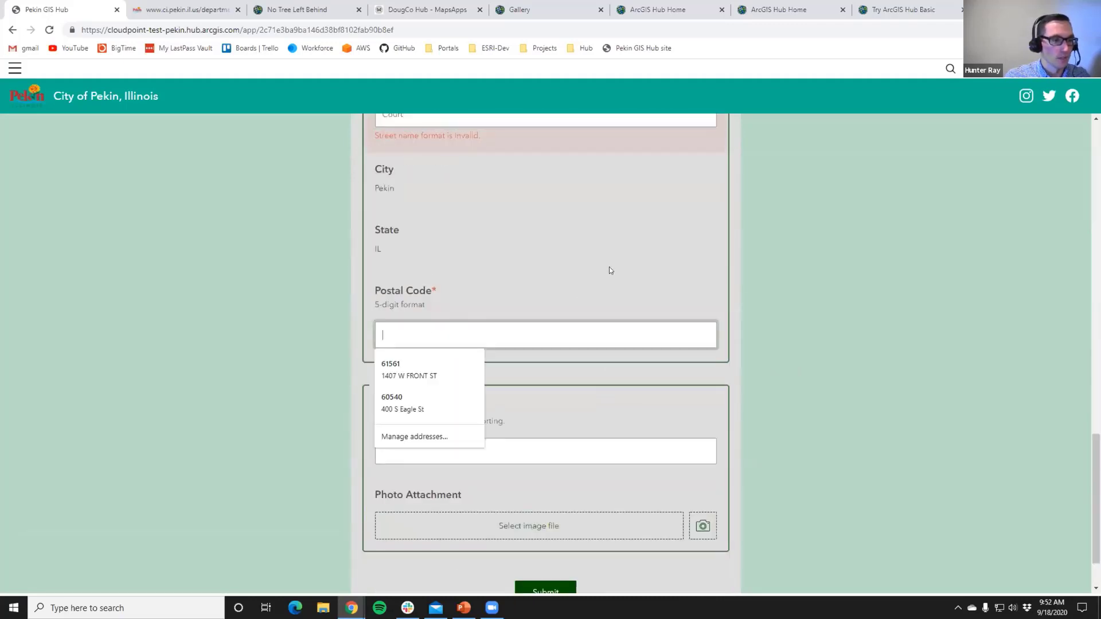
click(400, 370)
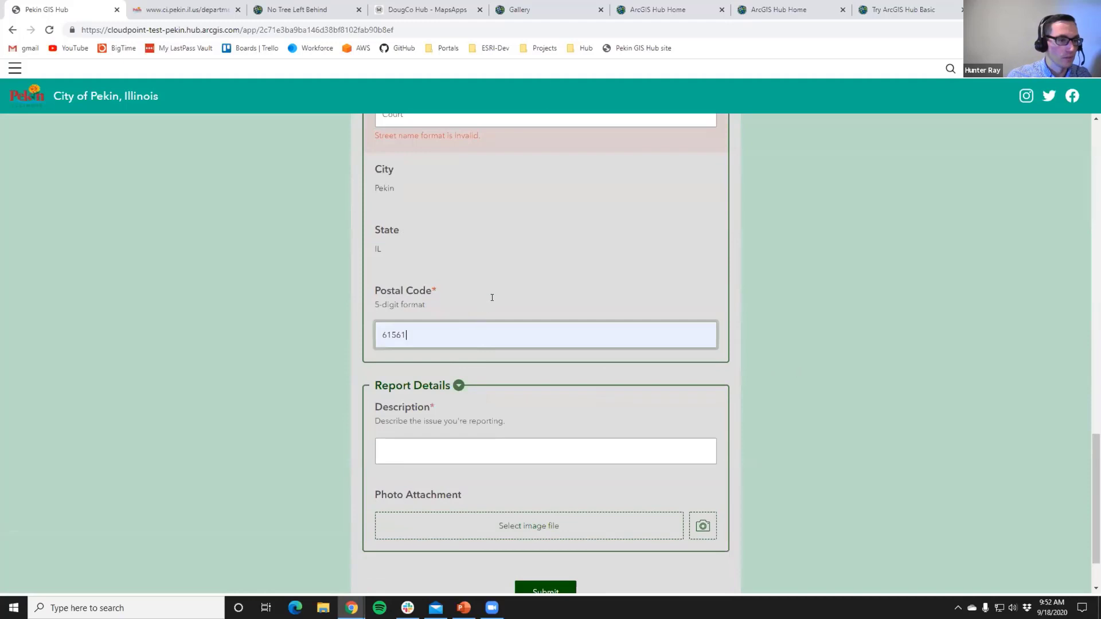
scroll(533, 373, down, 2)
click(475, 380)
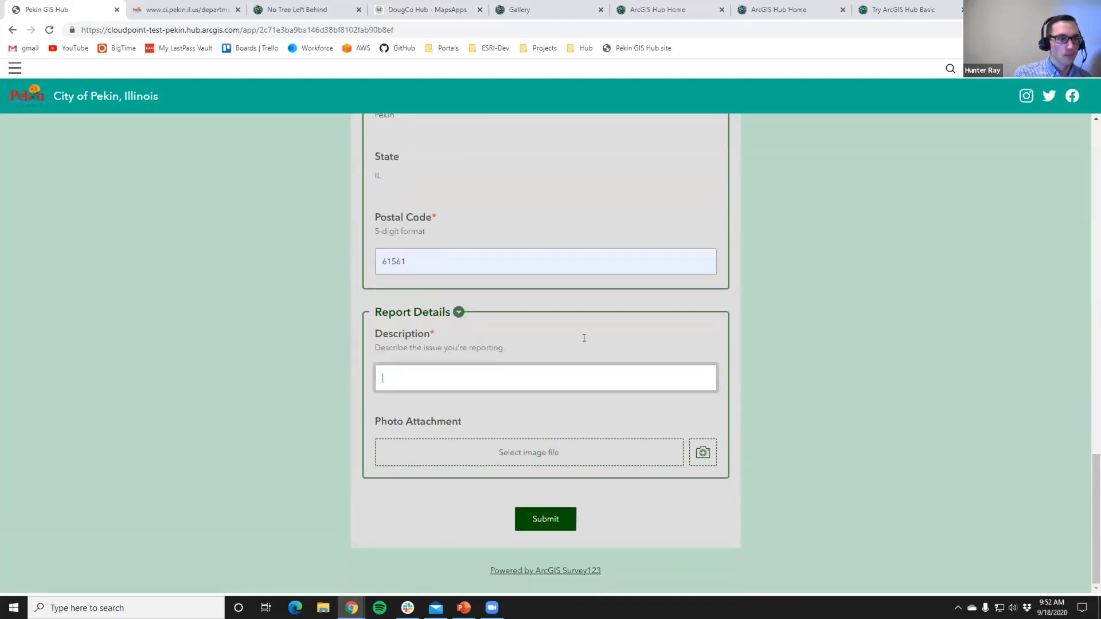
text(REPLACE THIS)
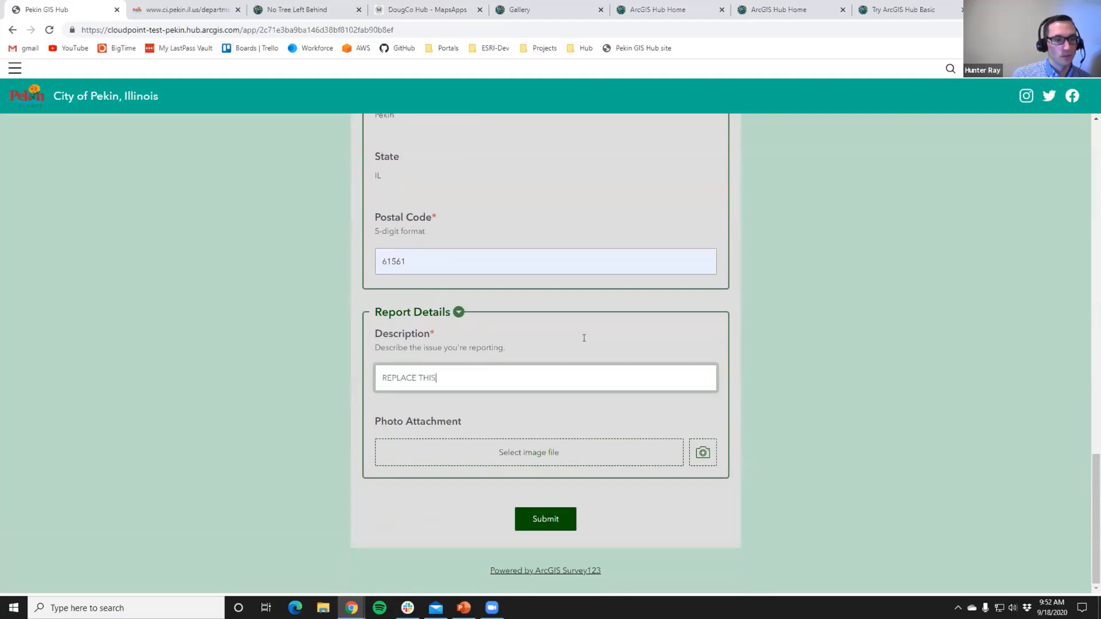
text( RIGHT NOW!!)
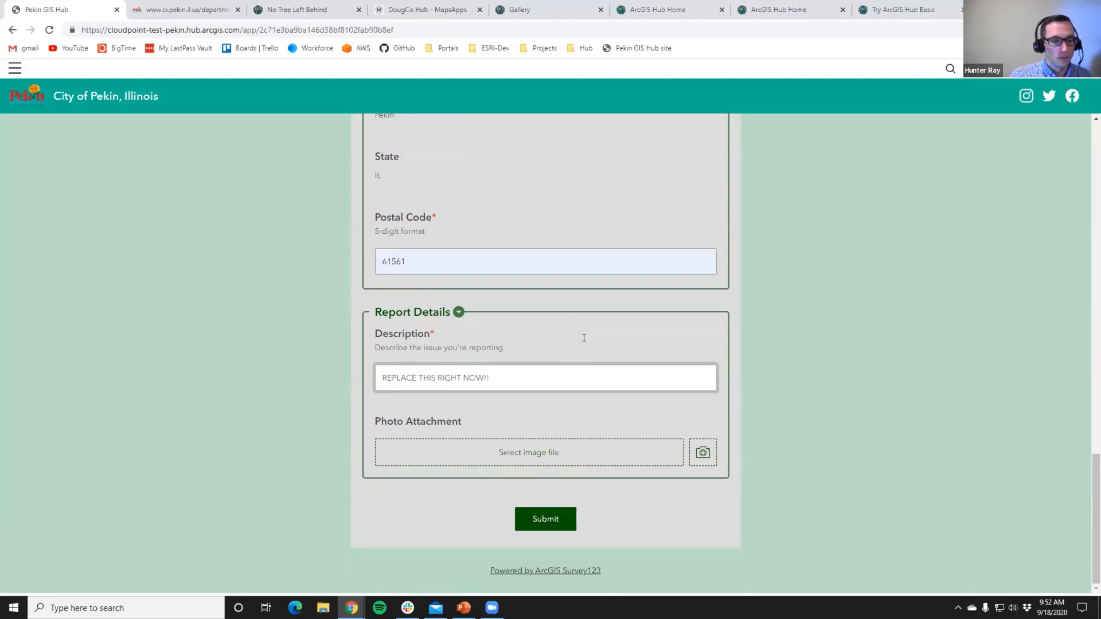
- Submit the report, then review the flagged street name after the error banner appears
scroll(583, 337, up, 1)
scroll(602, 420, down, 1)
click(562, 523)
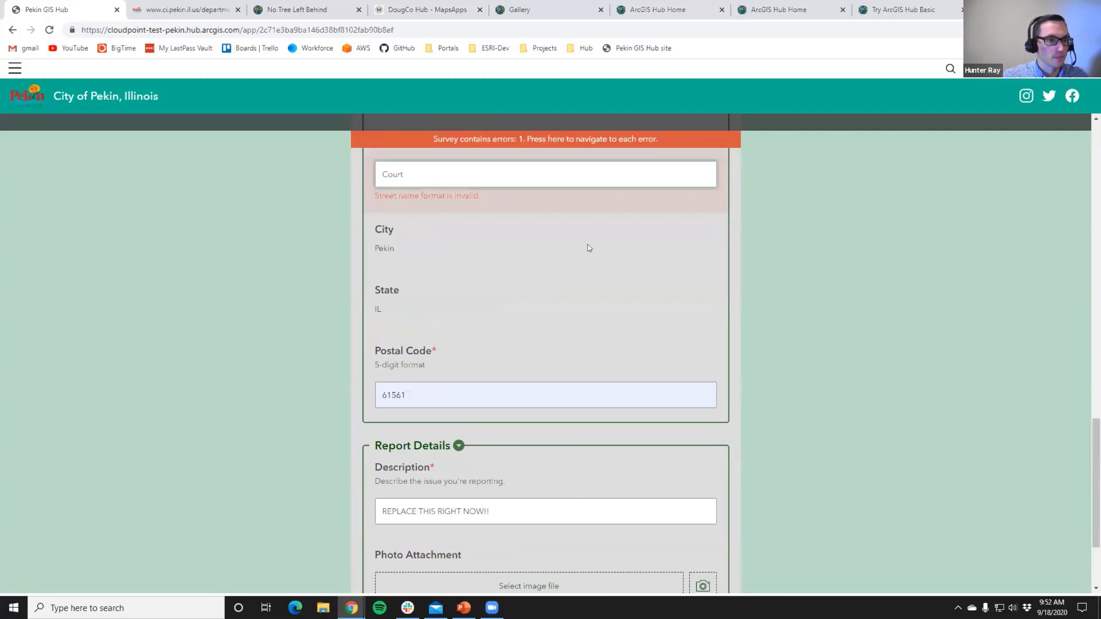
scroll(651, 290, up, 2)
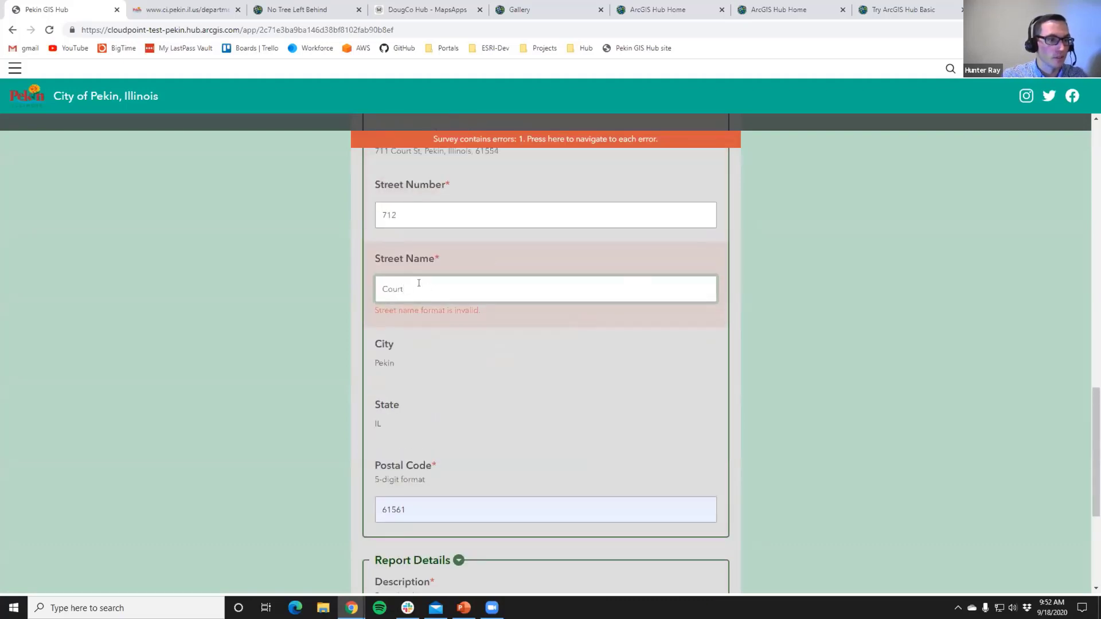
double_click(477, 299)
scroll(479, 301, up, 1)
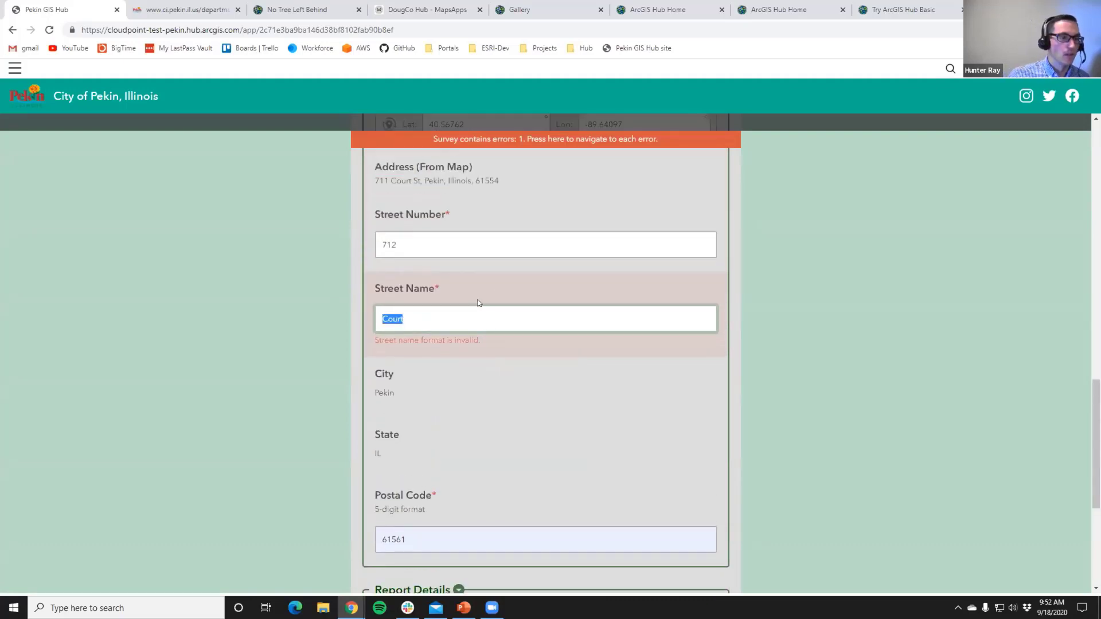
scroll(527, 298, down, 4)
scroll(527, 298, down, 1)
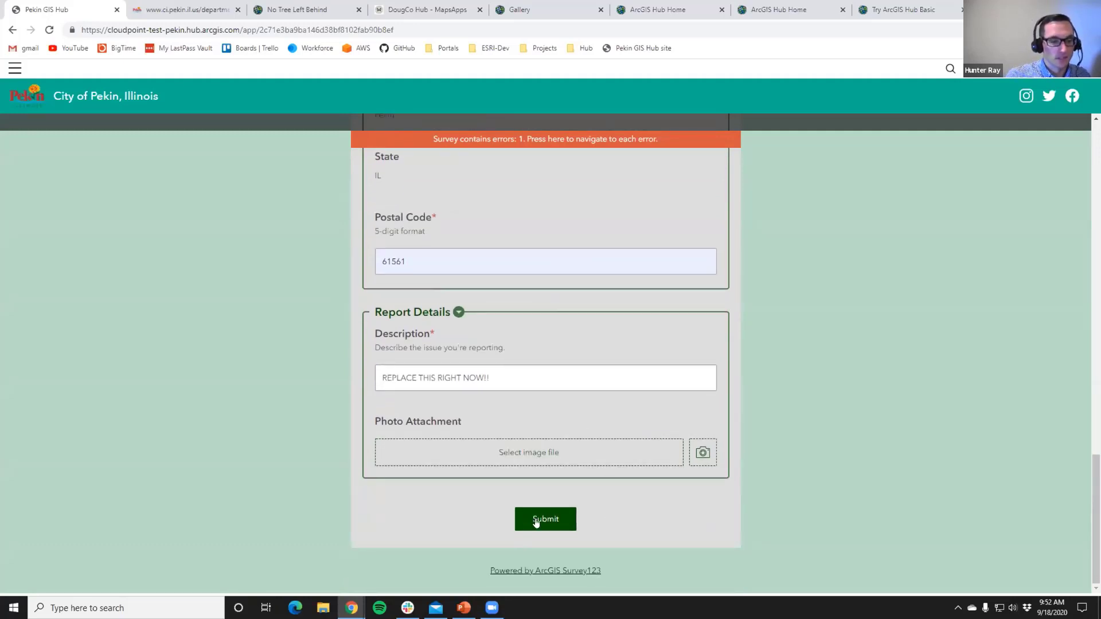
scroll(806, 223, up, 20)
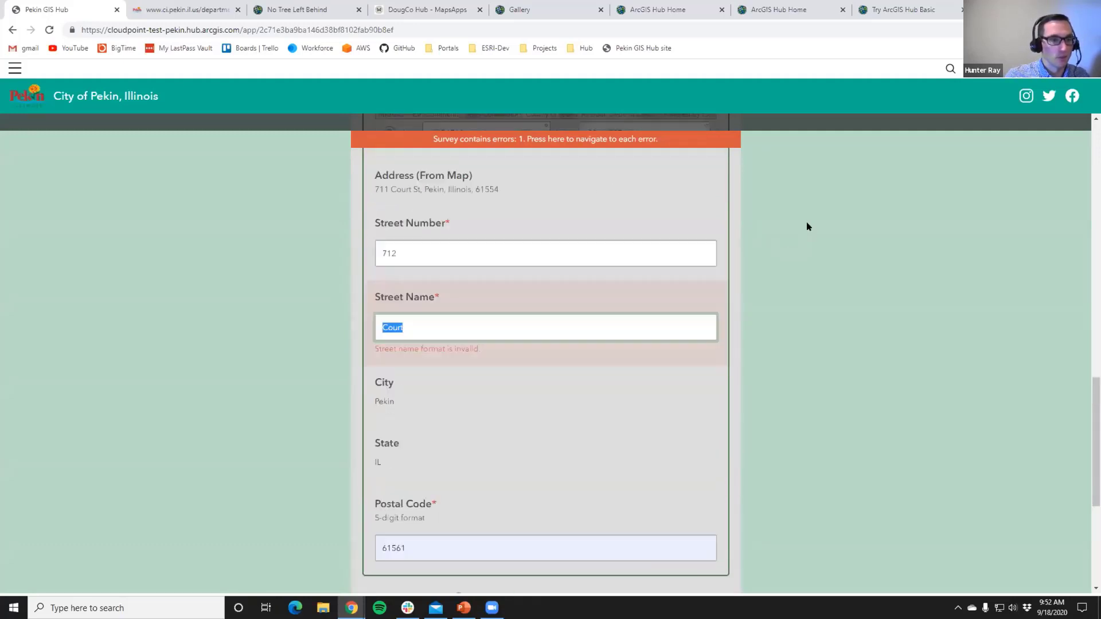
scroll(739, 225, up, 2)
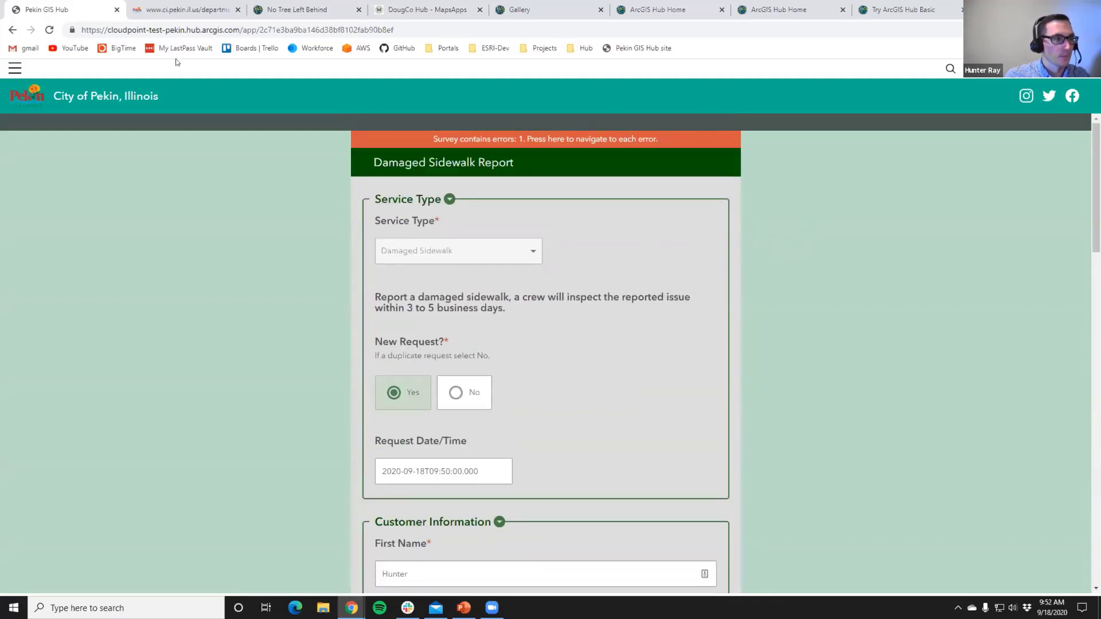
- Go back to the Pekin GIS home page and scroll to the maintenance request cards
click(8, 30)
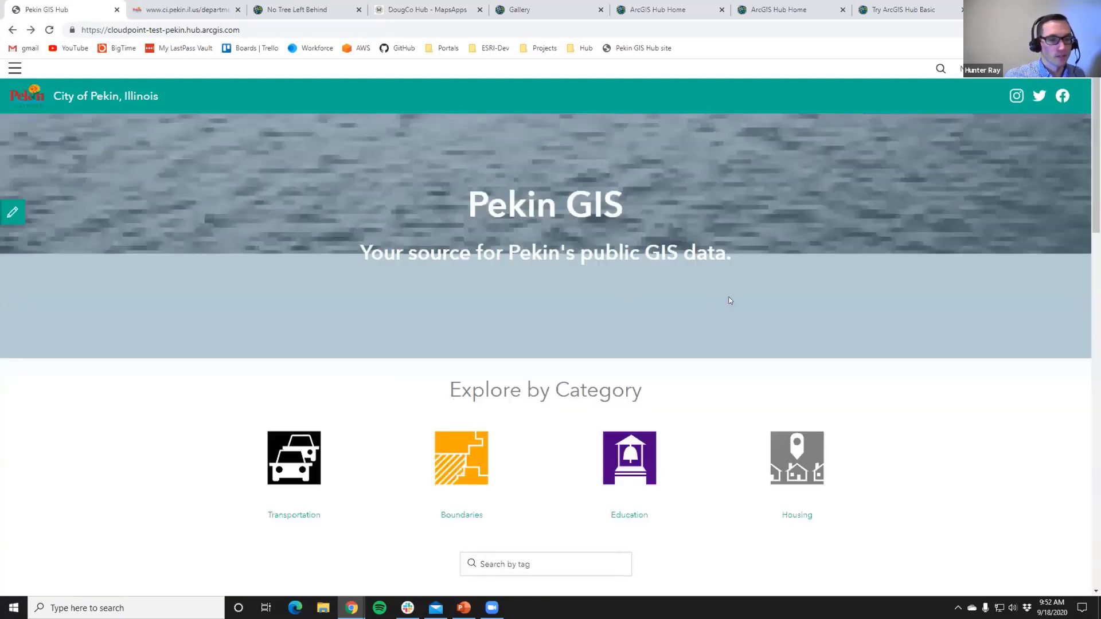
scroll(728, 300, down, 3)
scroll(825, 290, down, 4)
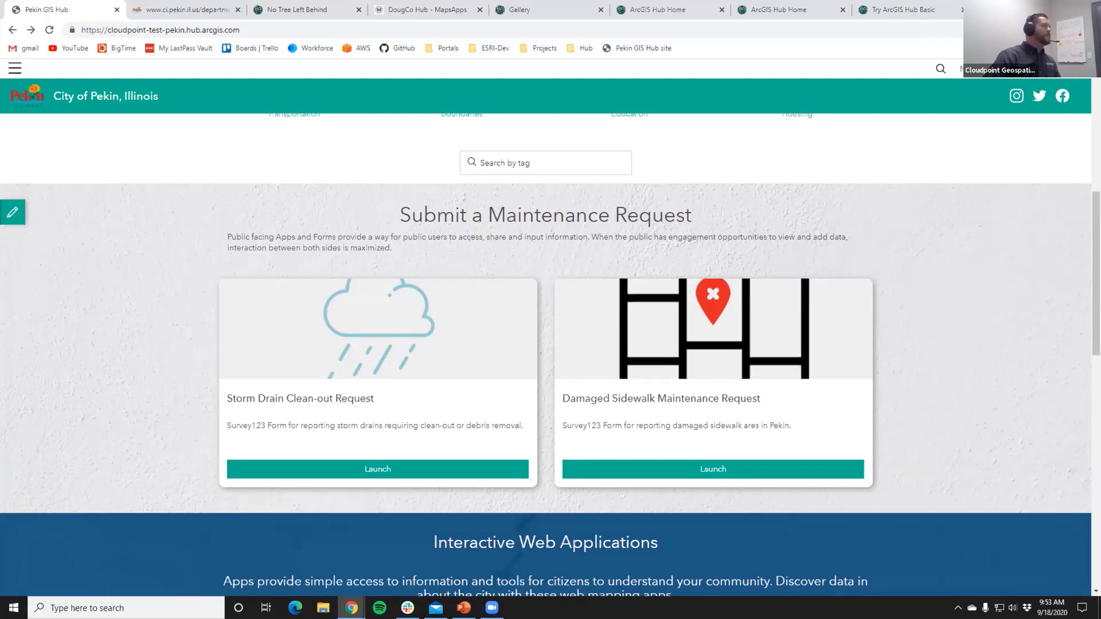
- Switch to the PowerPoint slides, then minimize everything to show the Windows desktop
key(alt+Tab)
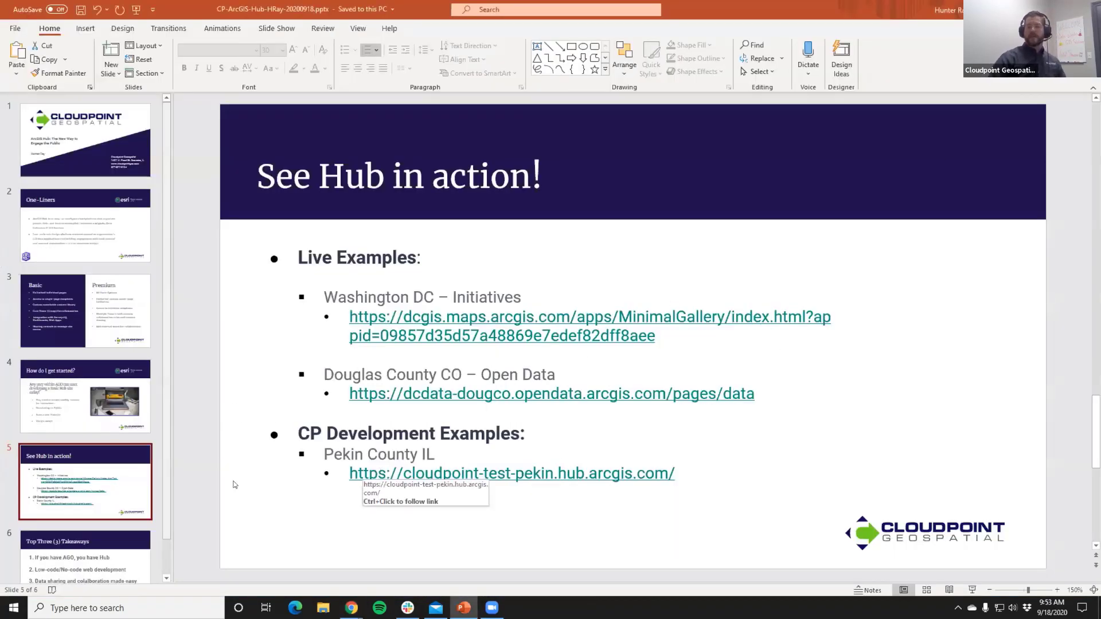
scroll(29, 472, down, 1)
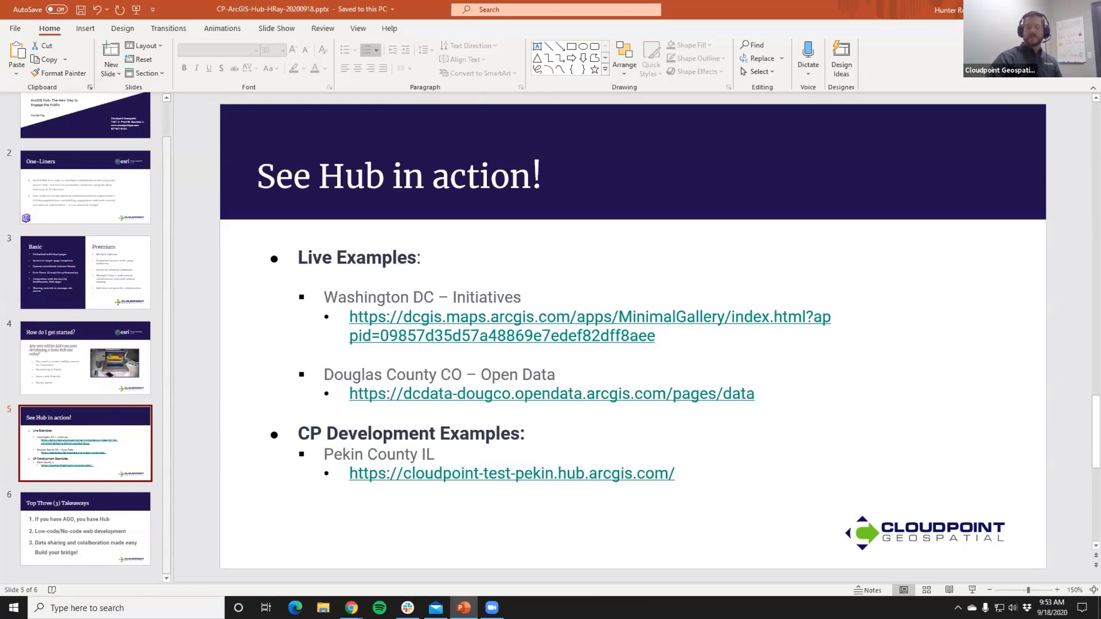
key(super+d)
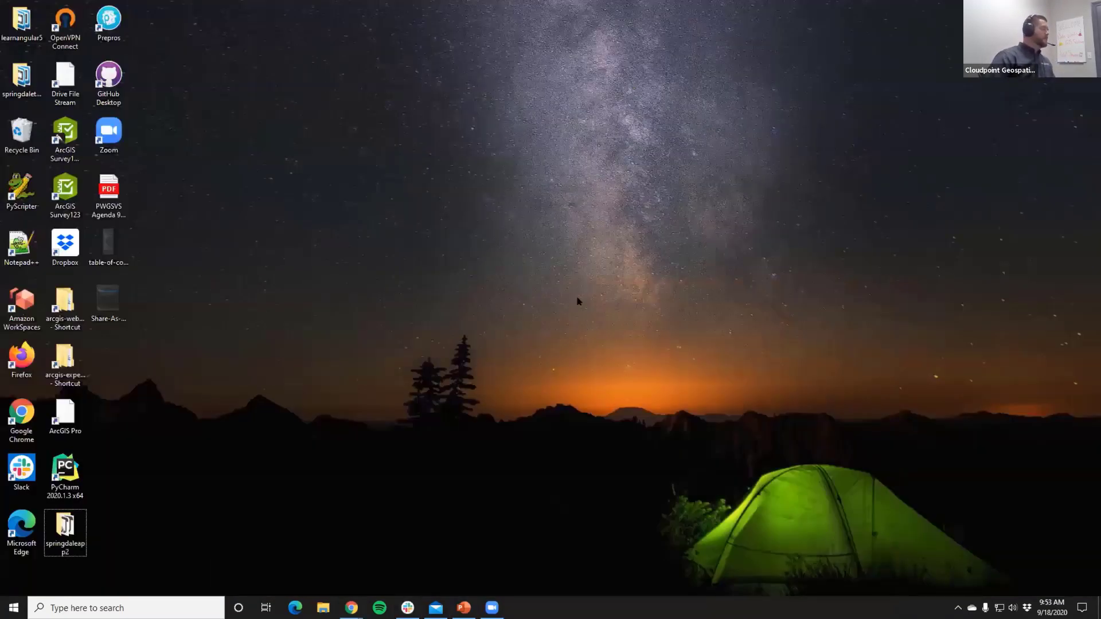
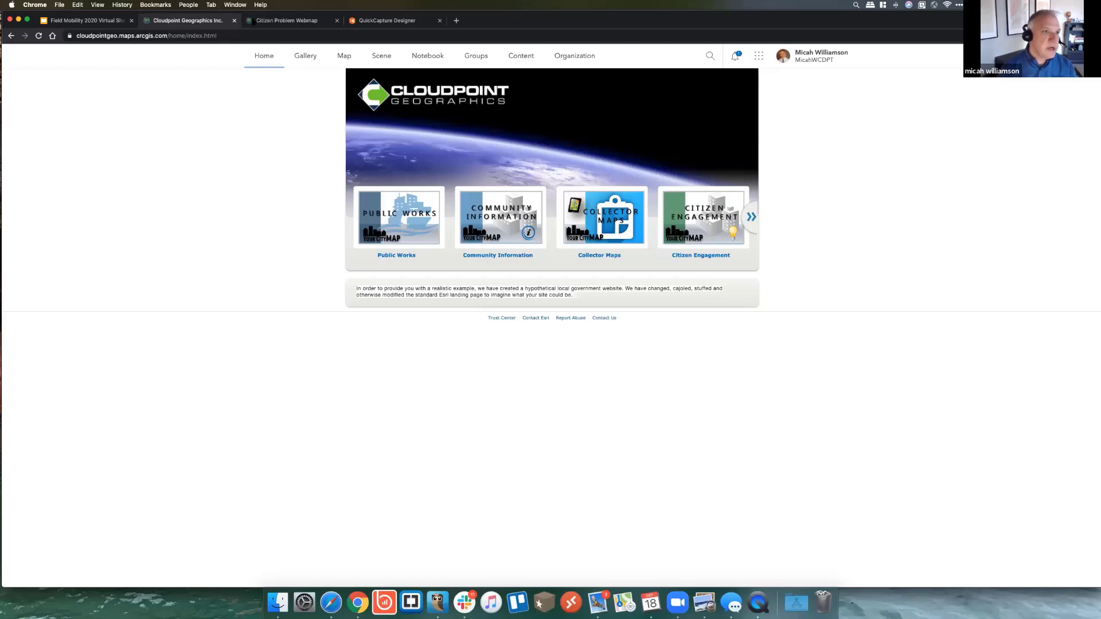
- Add an Animal Problems point near W River St to the Citizen Problem Webmap, then finish editing
click(262, 21)
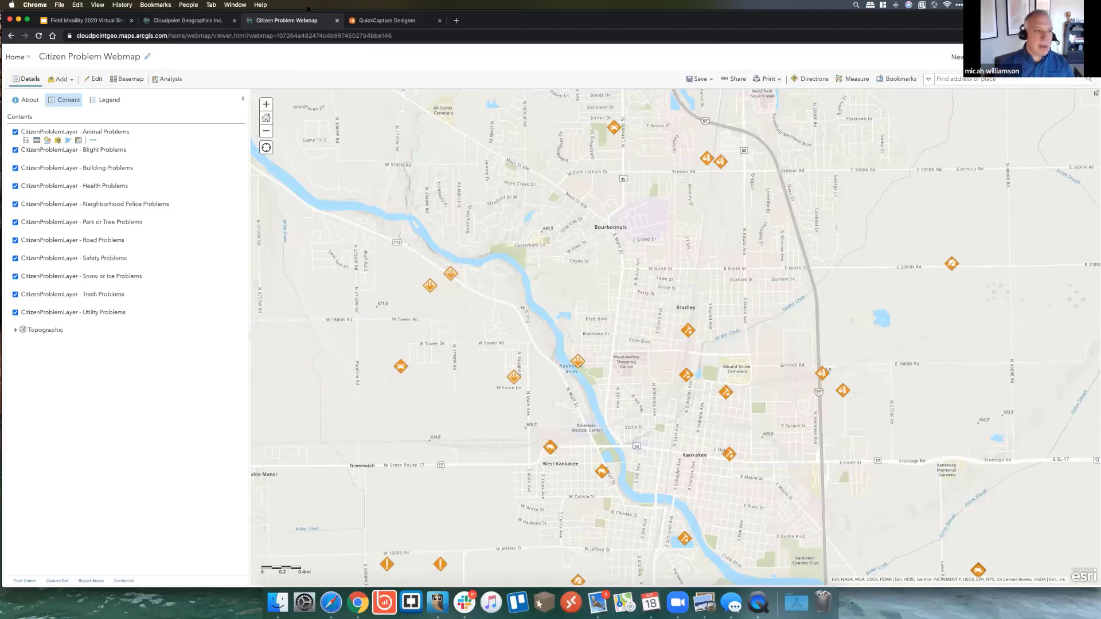
click(94, 79)
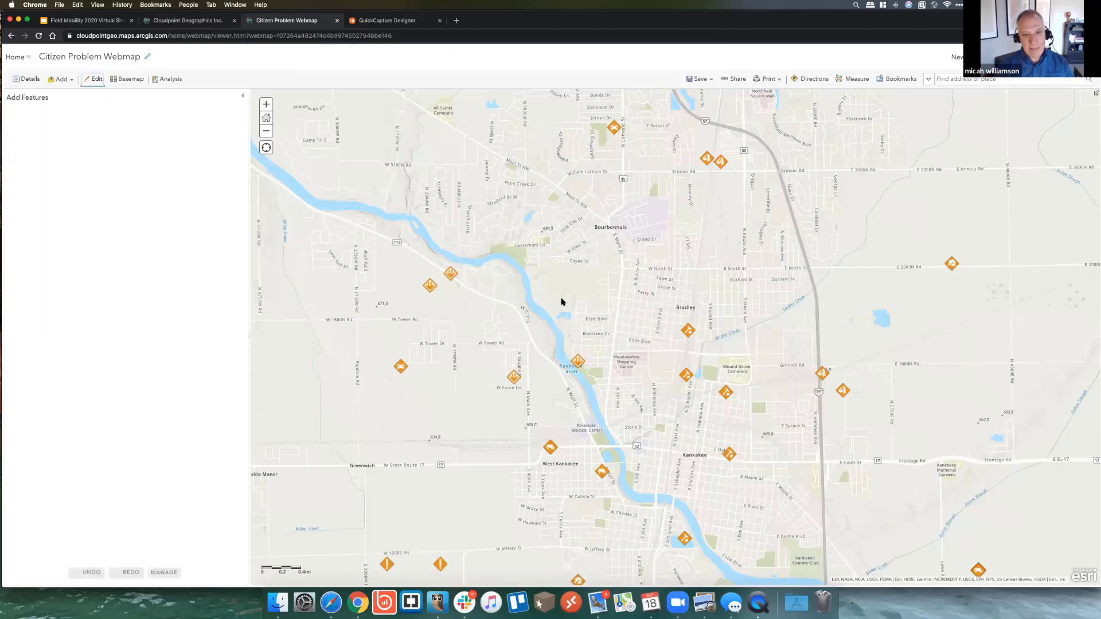
click(25, 137)
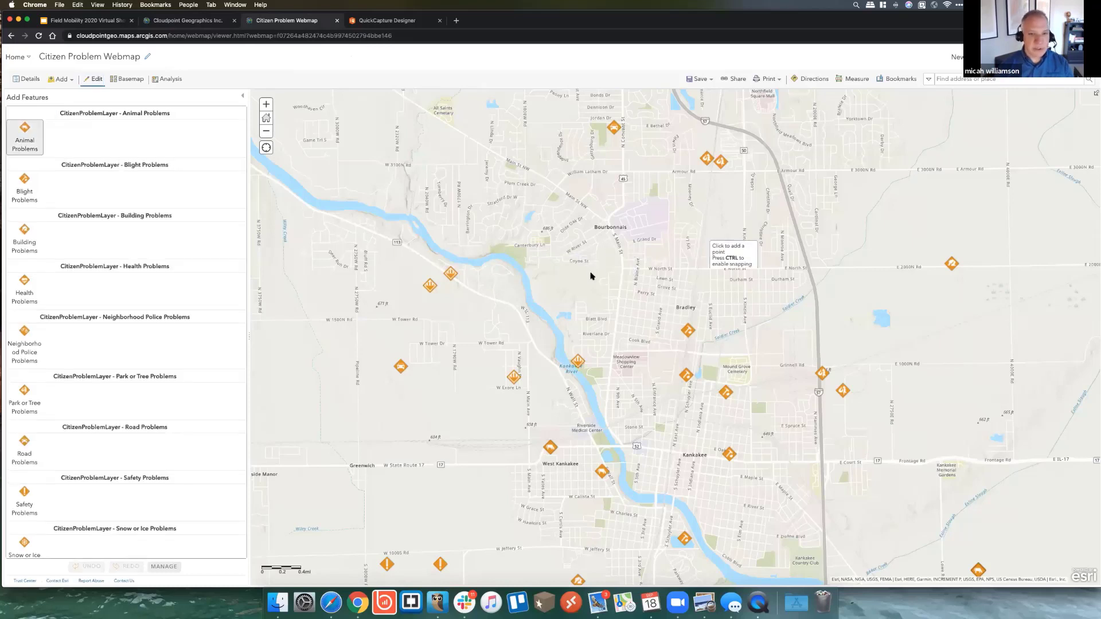
click(580, 252)
scroll(717, 278, down, 3)
click(650, 313)
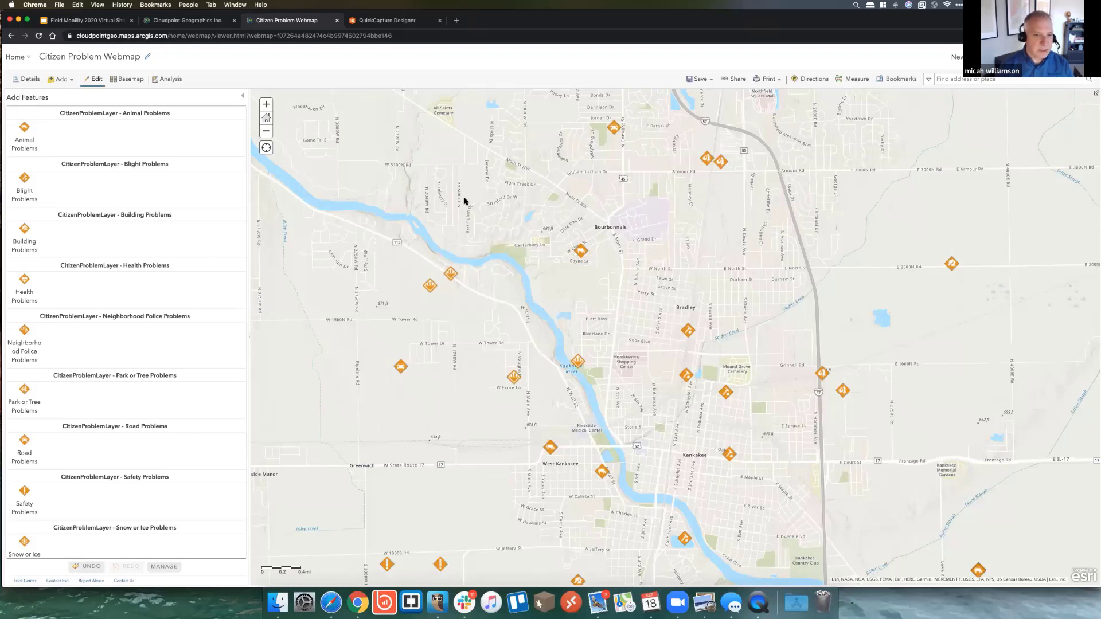
click(97, 80)
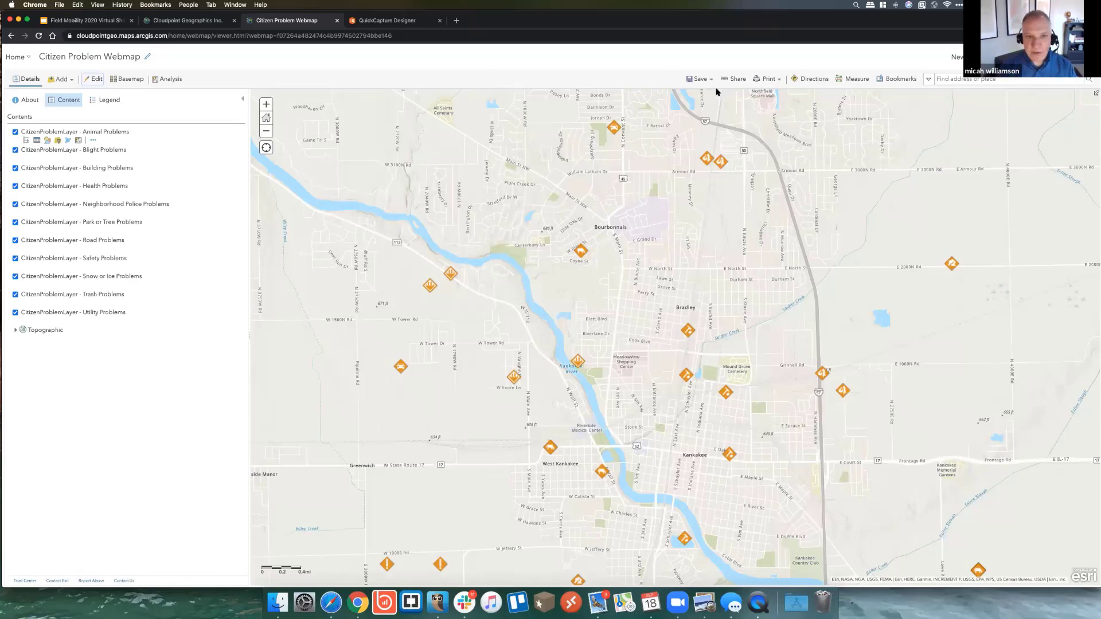
- On the mirrored iPhone, collect a Blight Problems point by the river near Altorf
key(super+Tab)
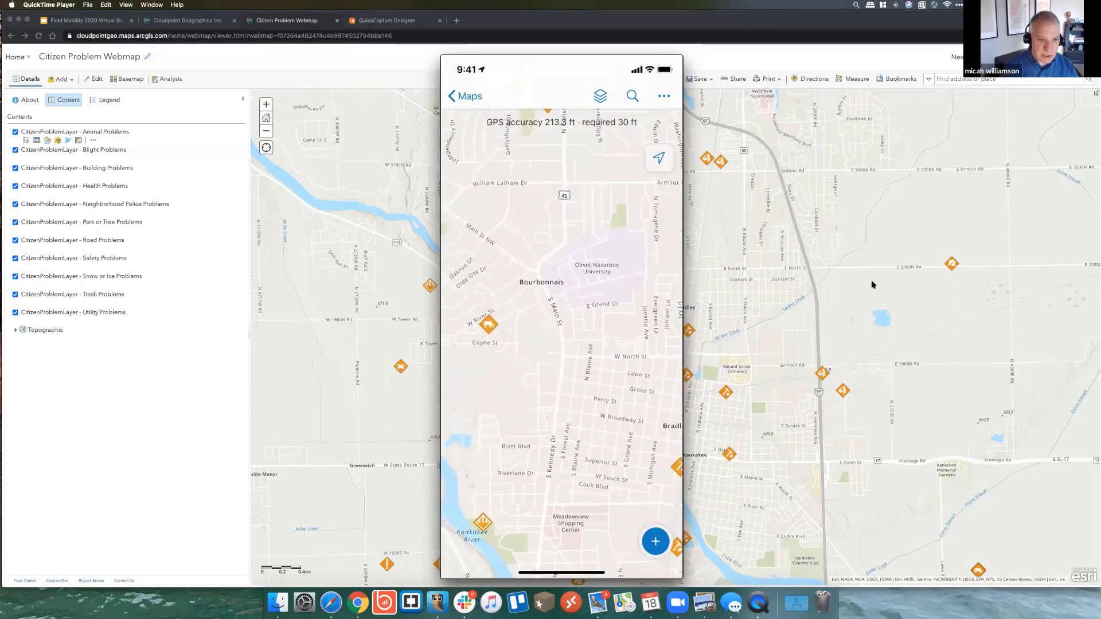
mouse_move(518, 322)
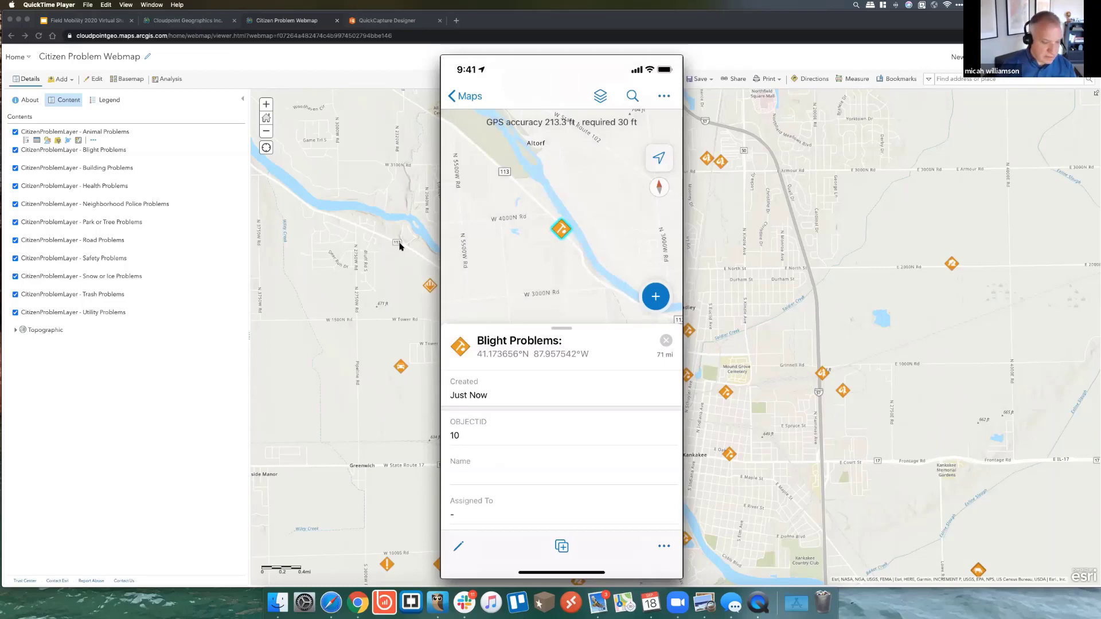
- Pan and zoom out the web map to find the new Blight Problems point near Altorf
click(341, 218)
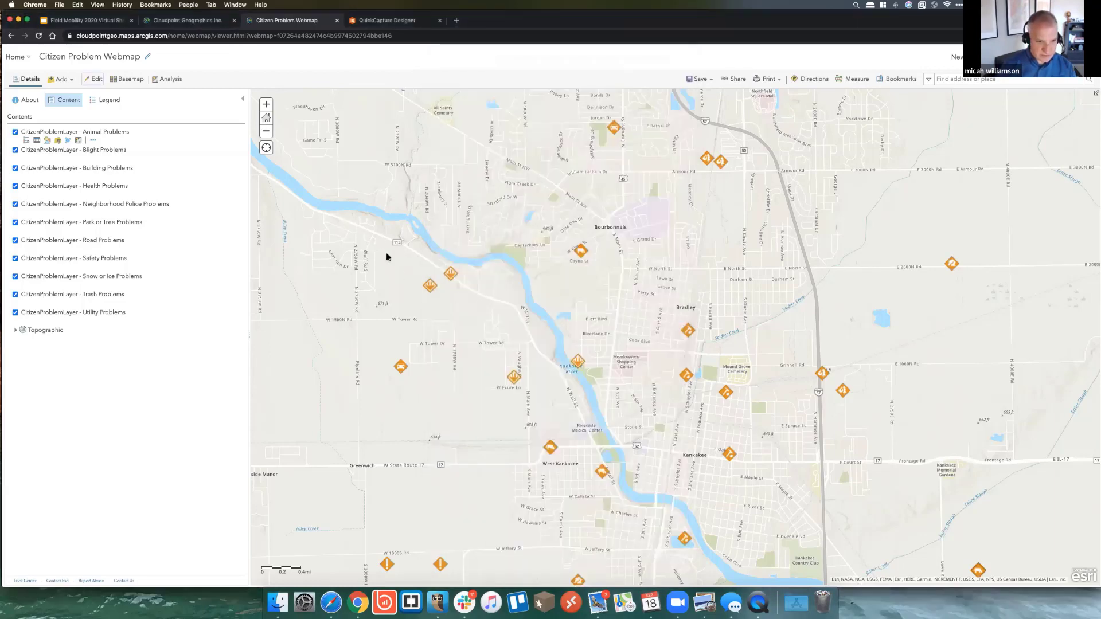
key(Up)
key(Left)
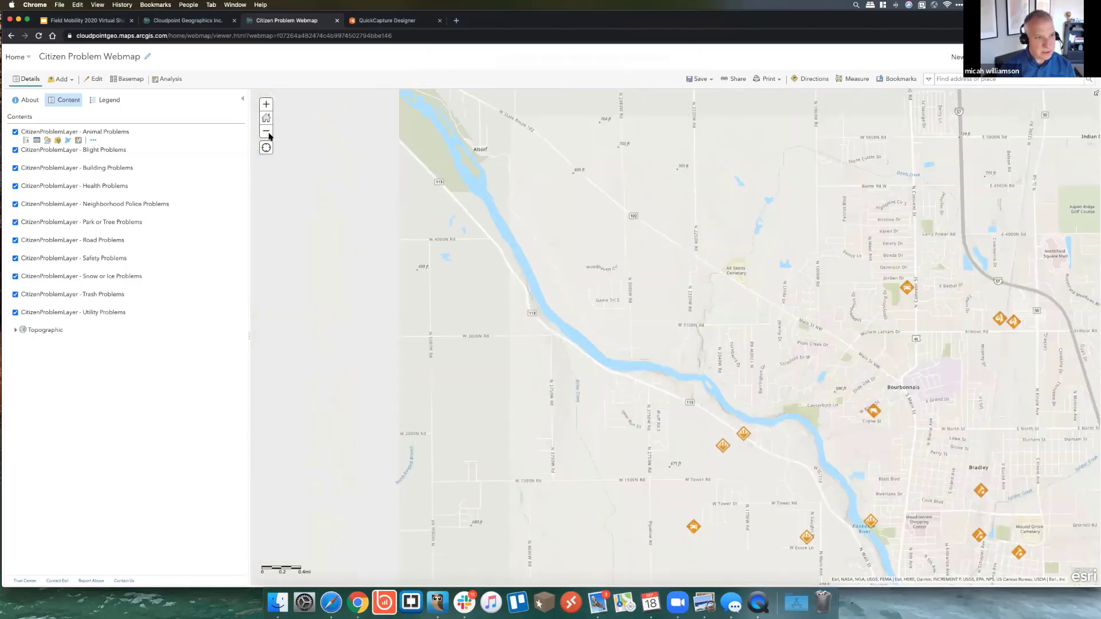
click(266, 132)
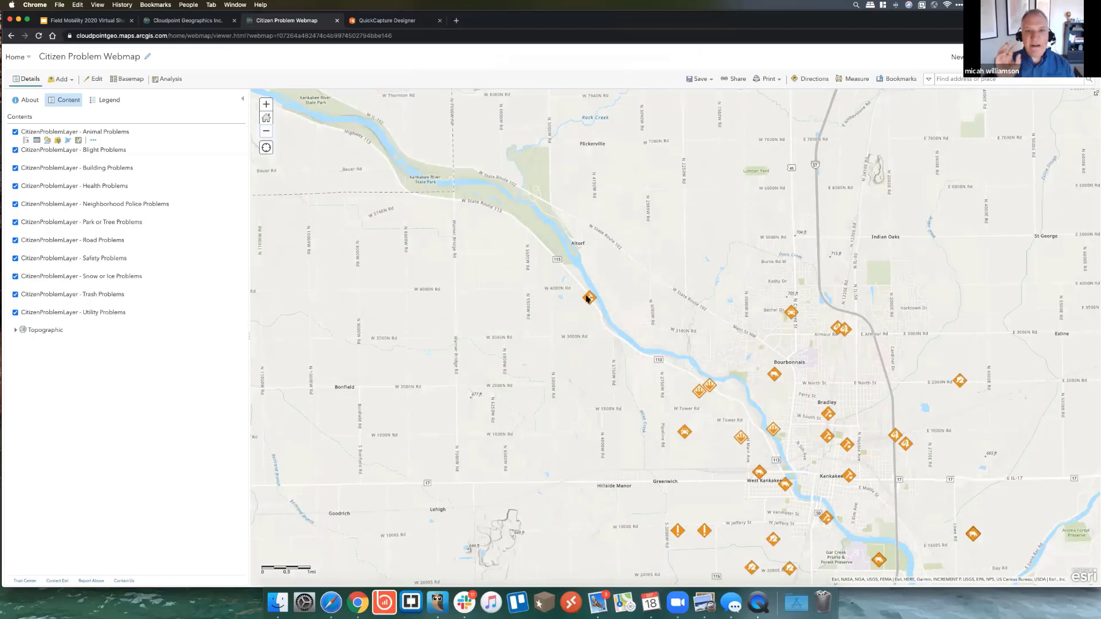
click(751, 599)
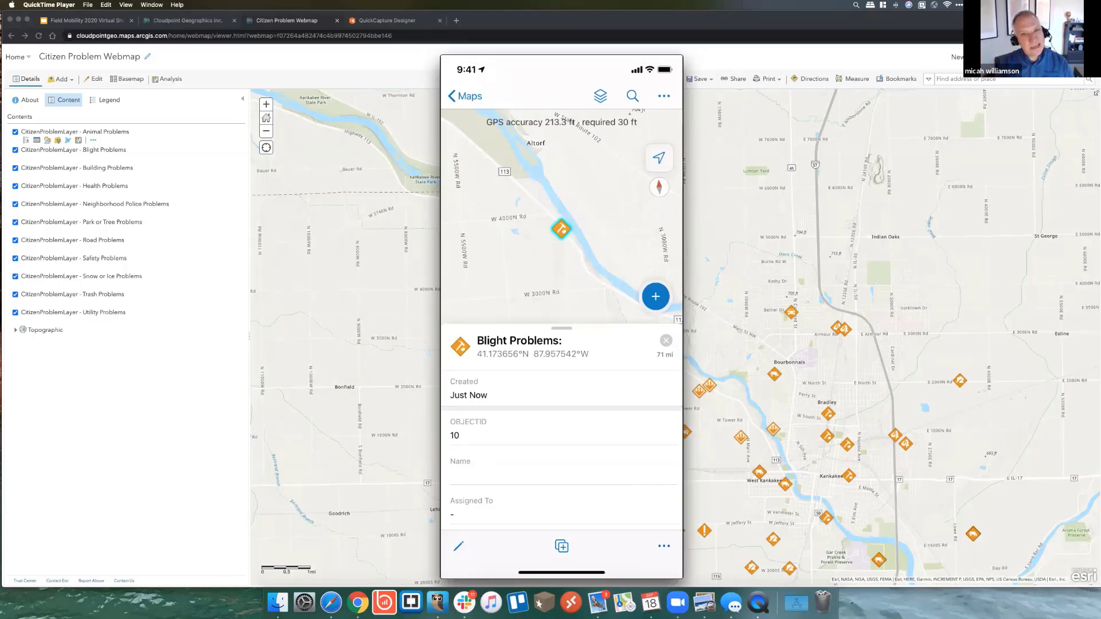
- Close the phone mirror window and return to the Cloudpoint Geographics home page
mouse_move(554, 75)
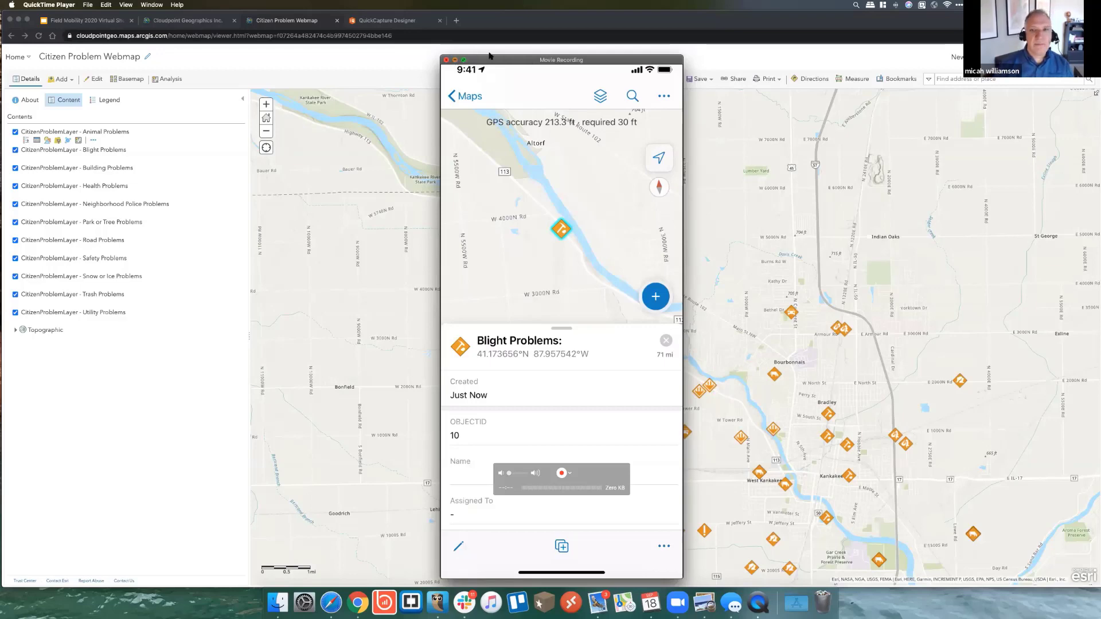
click(455, 60)
click(208, 23)
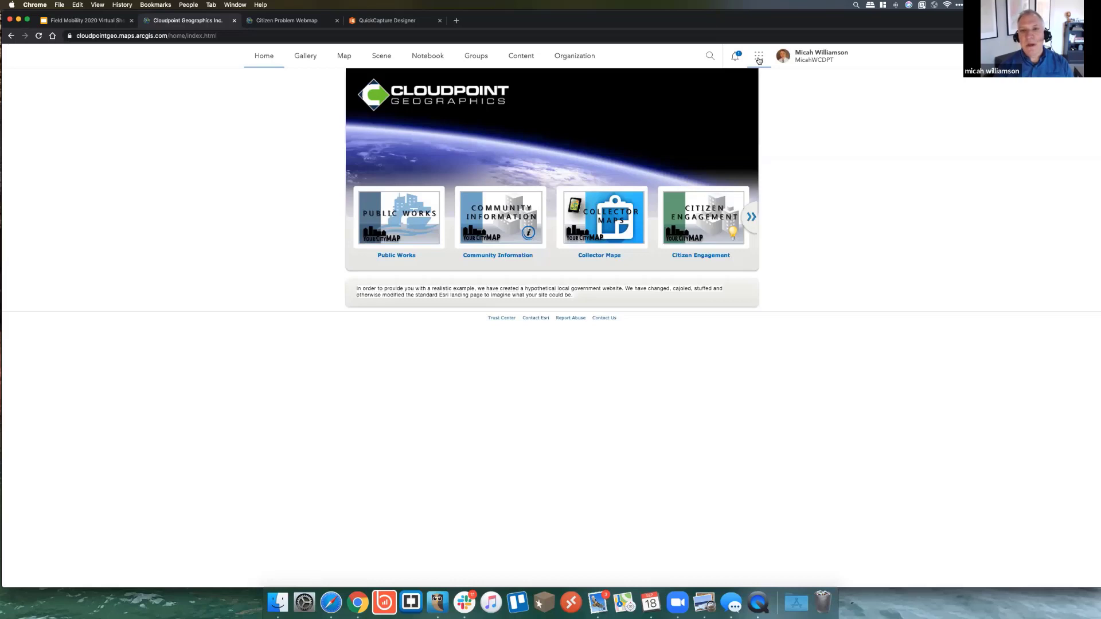
- Launch QuickCapture from the app launcher, close the duplicate tab, and start a new project
click(759, 56)
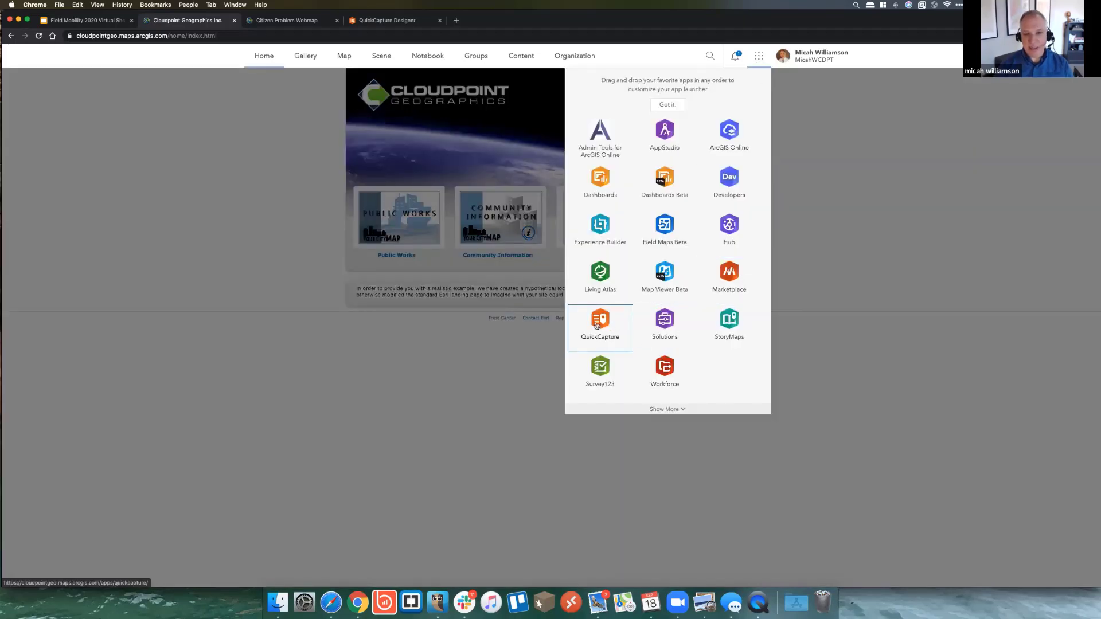
click(596, 326)
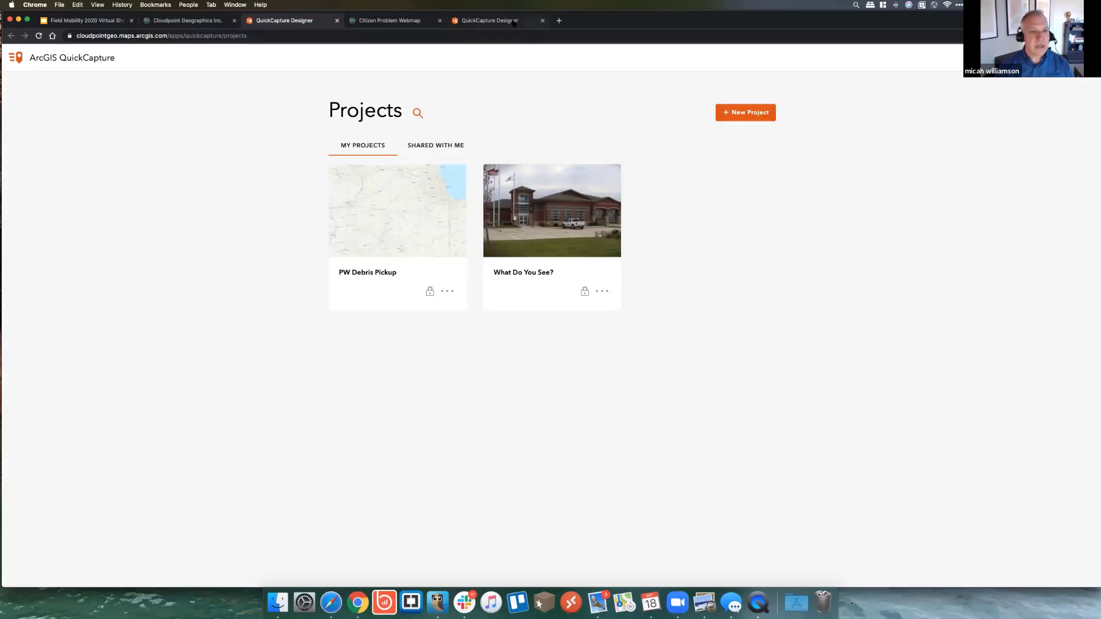
click(523, 22)
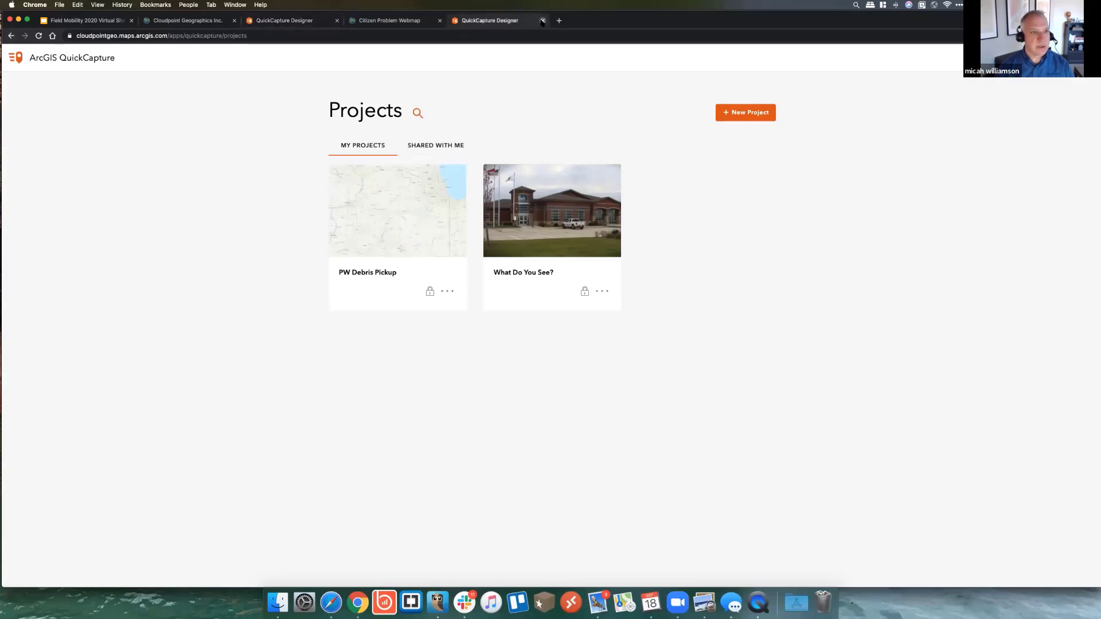
click(541, 21)
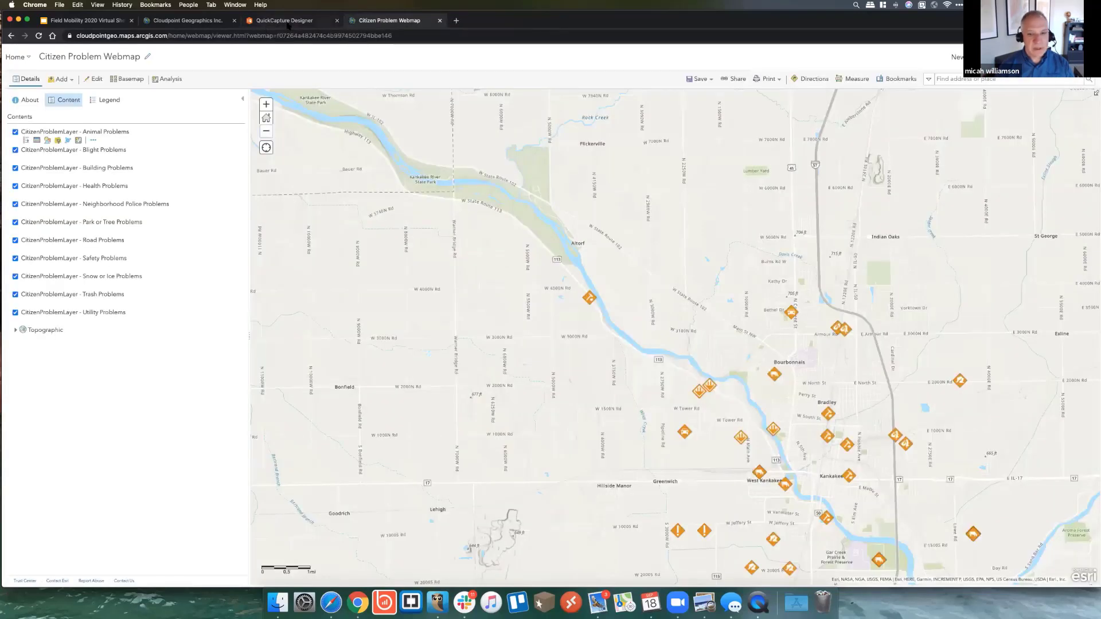
click(288, 25)
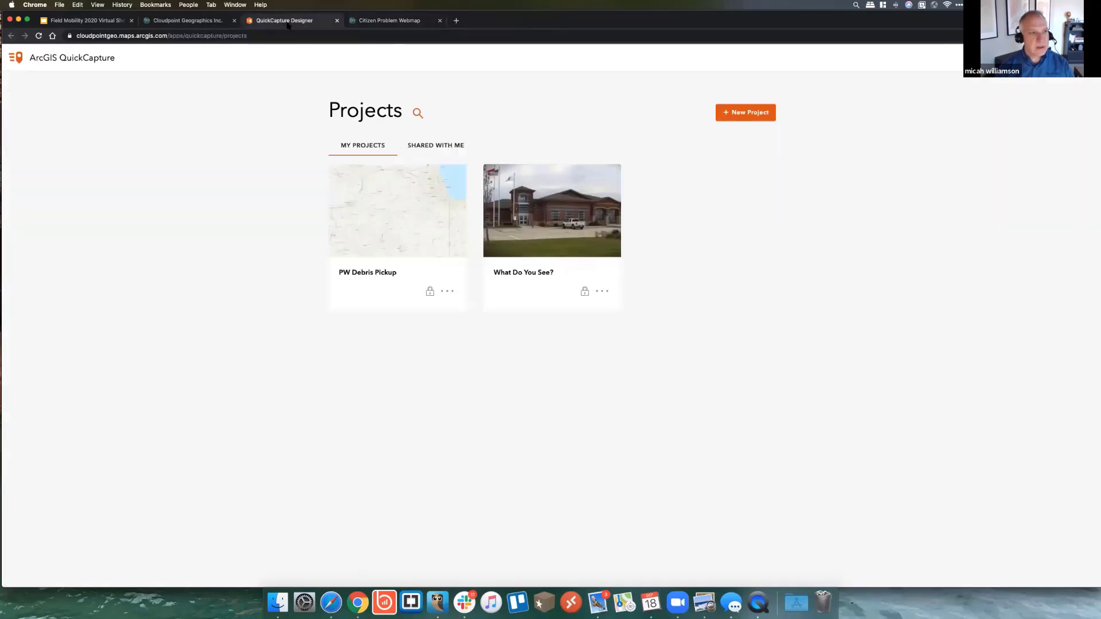
click(762, 115)
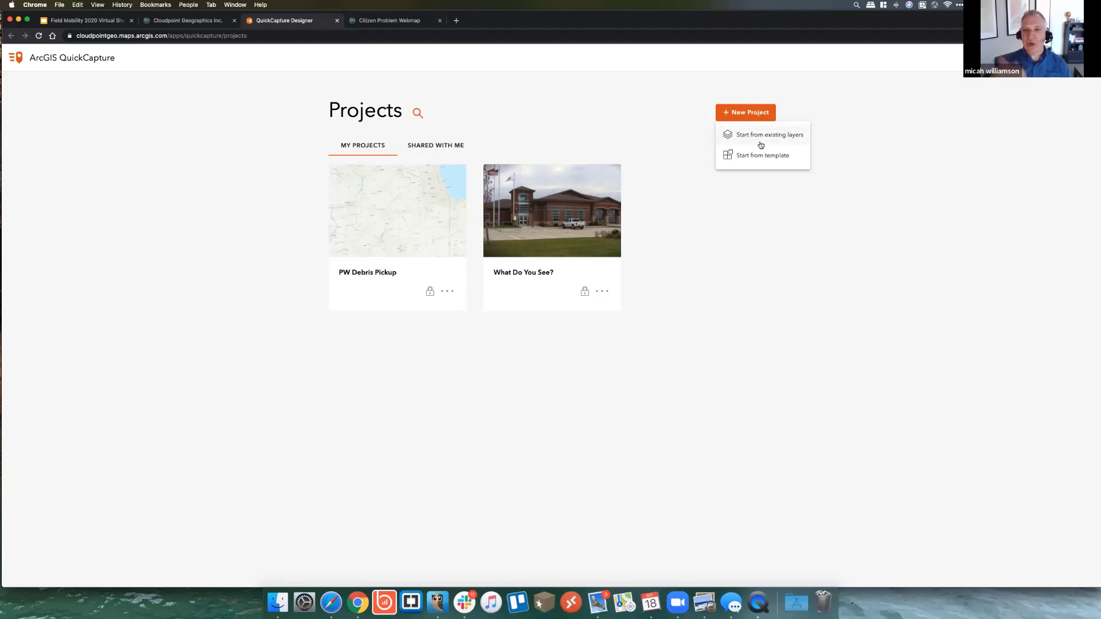
- Create the project from the existing Debris_Layer layer under My Layers, keeping the default title
click(759, 139)
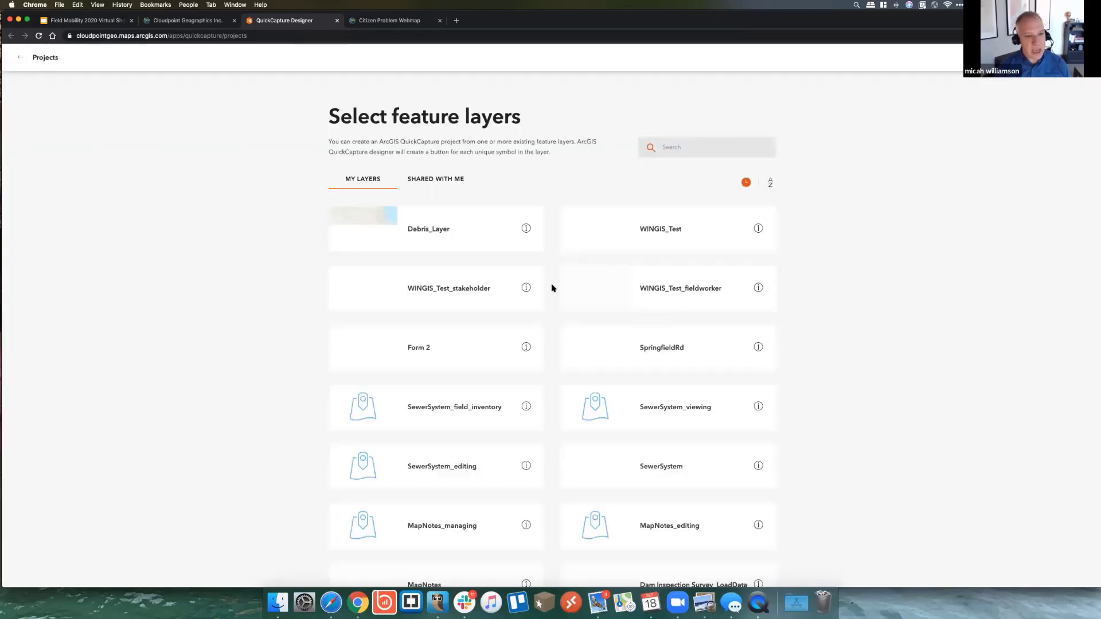
click(446, 182)
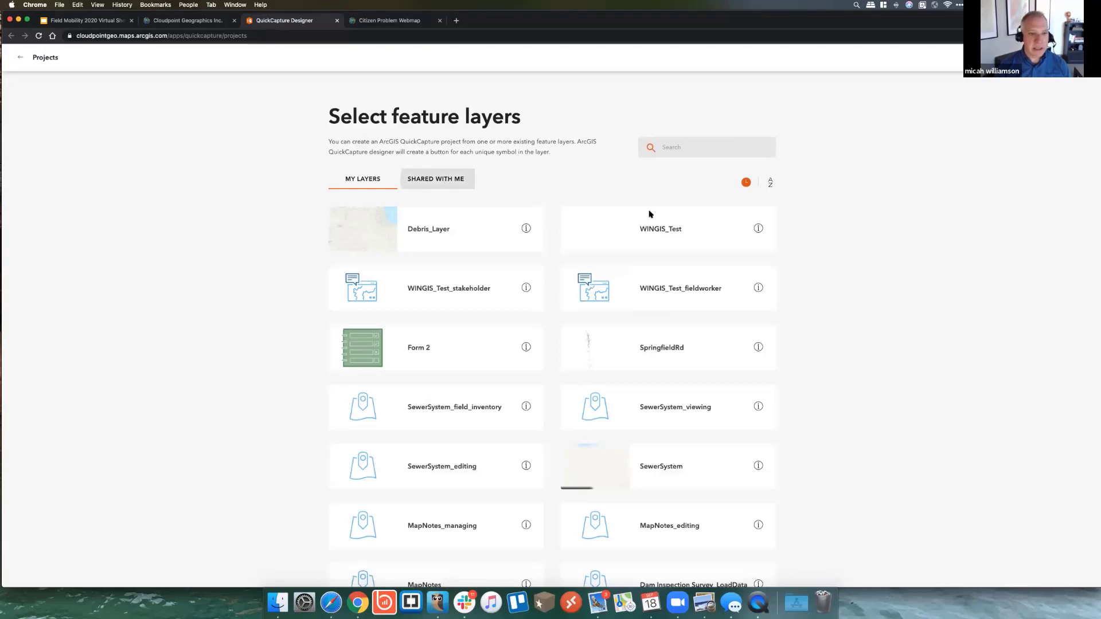
click(358, 180)
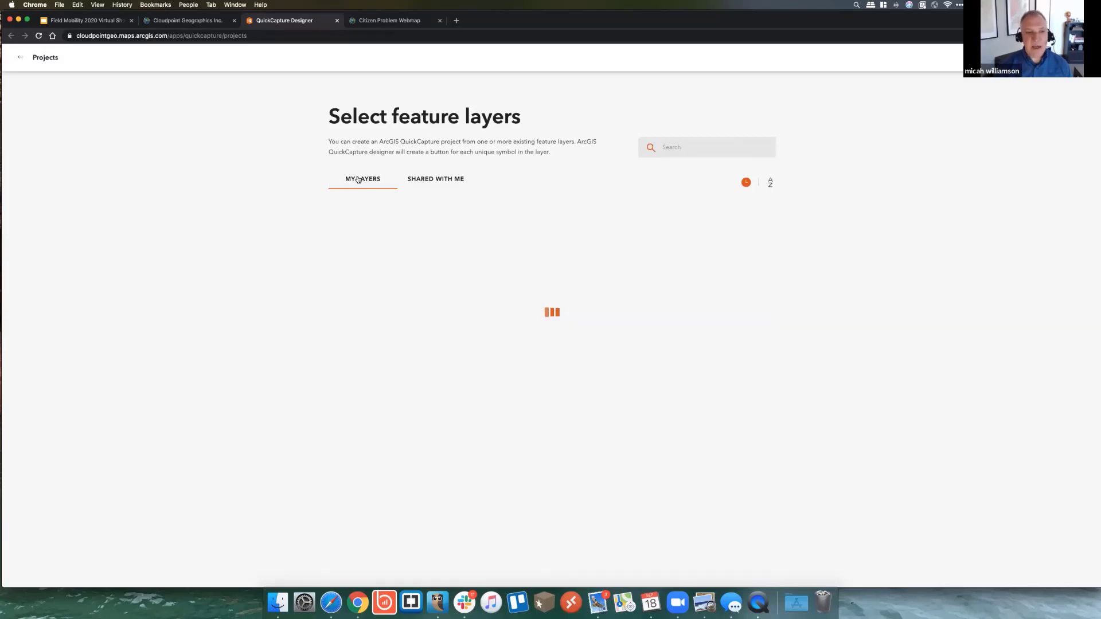
click(504, 242)
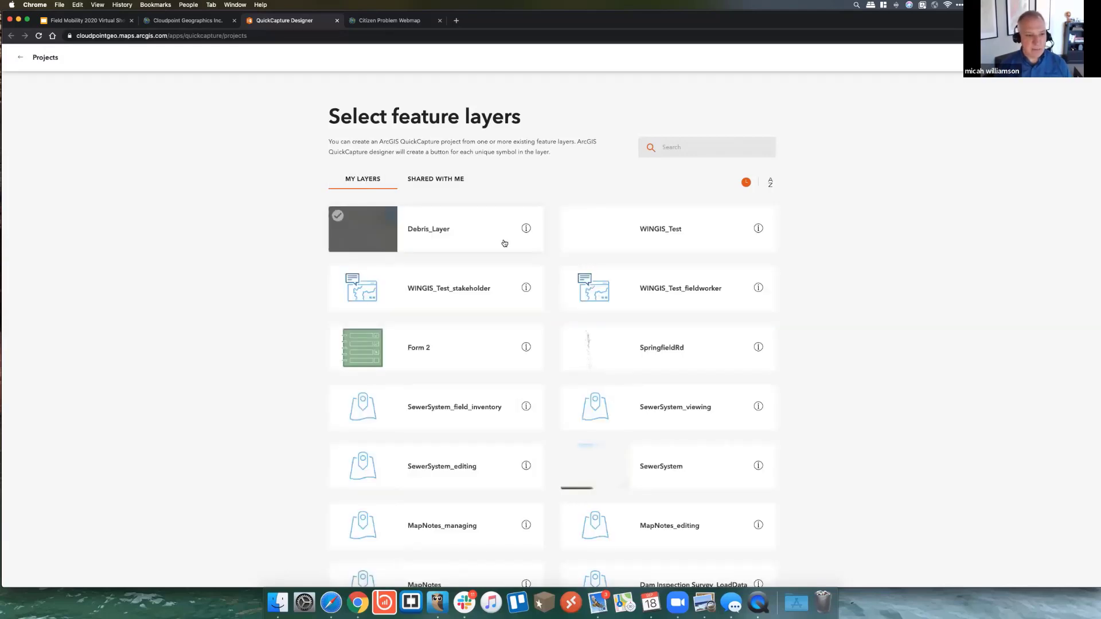
click(450, 233)
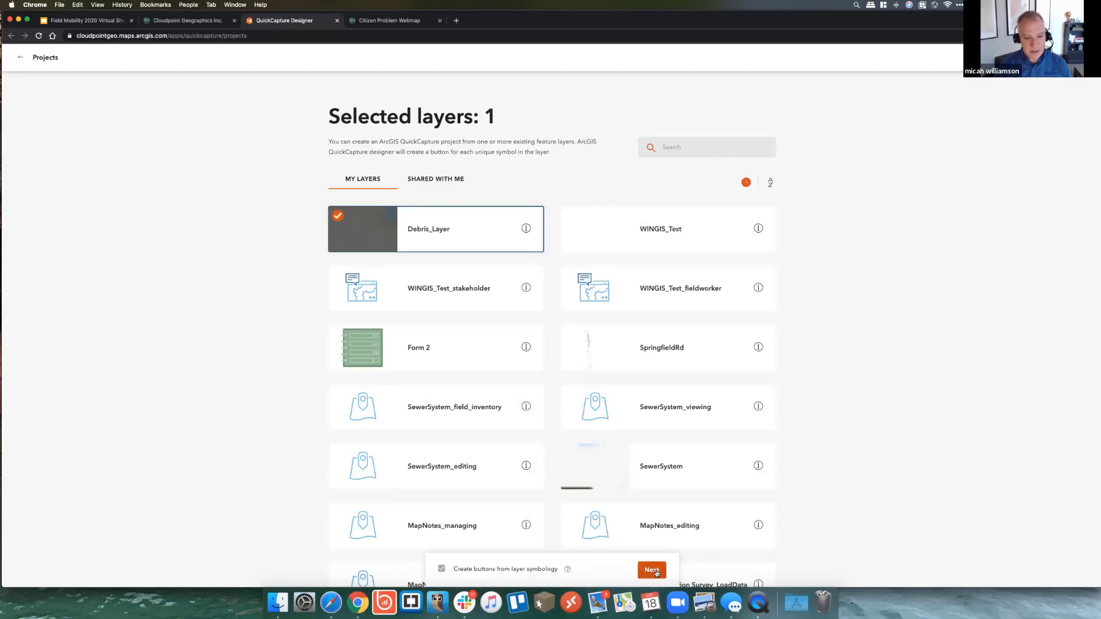
click(651, 570)
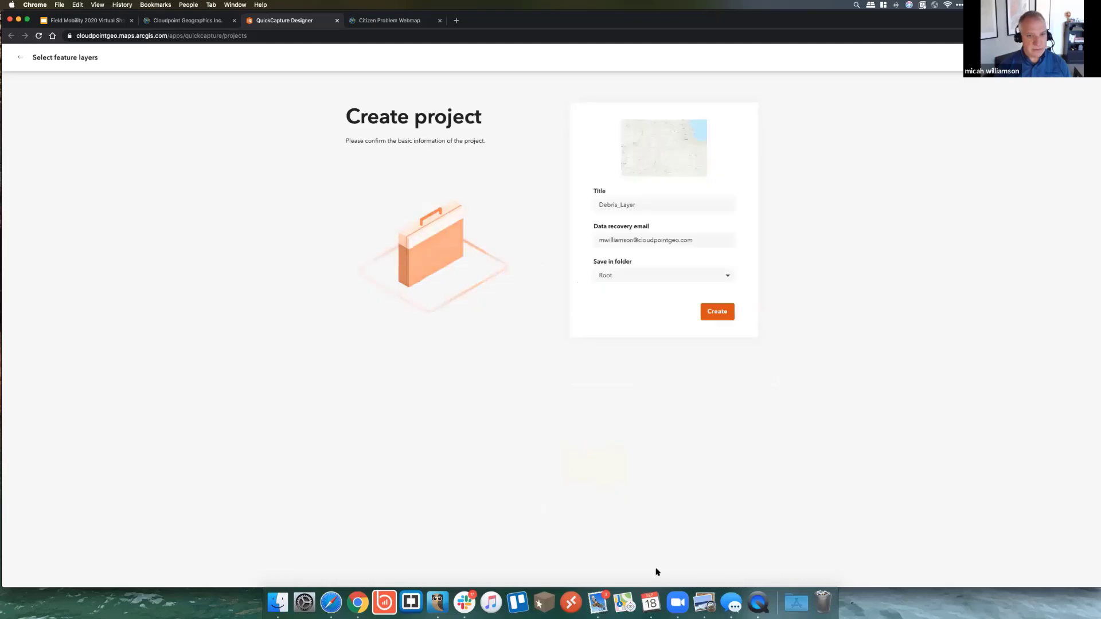
click(715, 315)
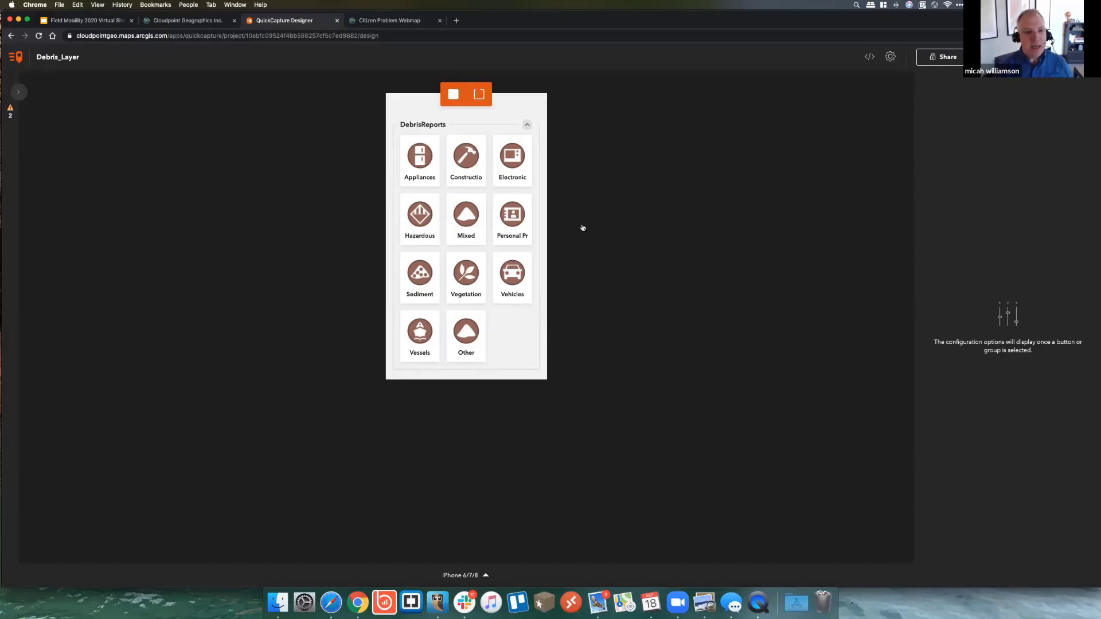
scroll(477, 223, down, 1)
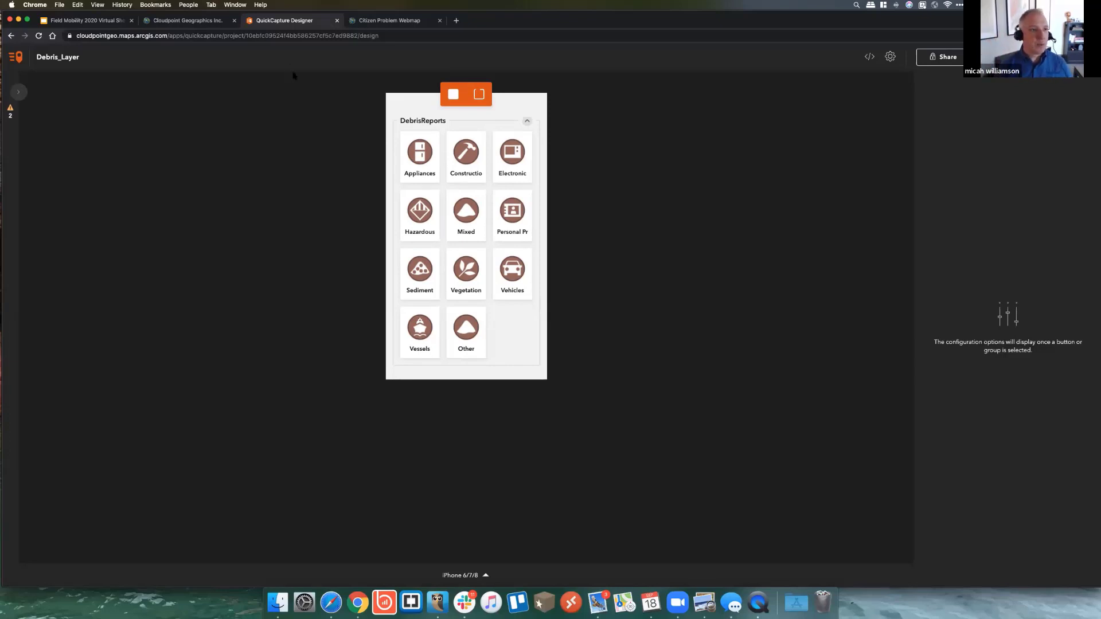
click(189, 20)
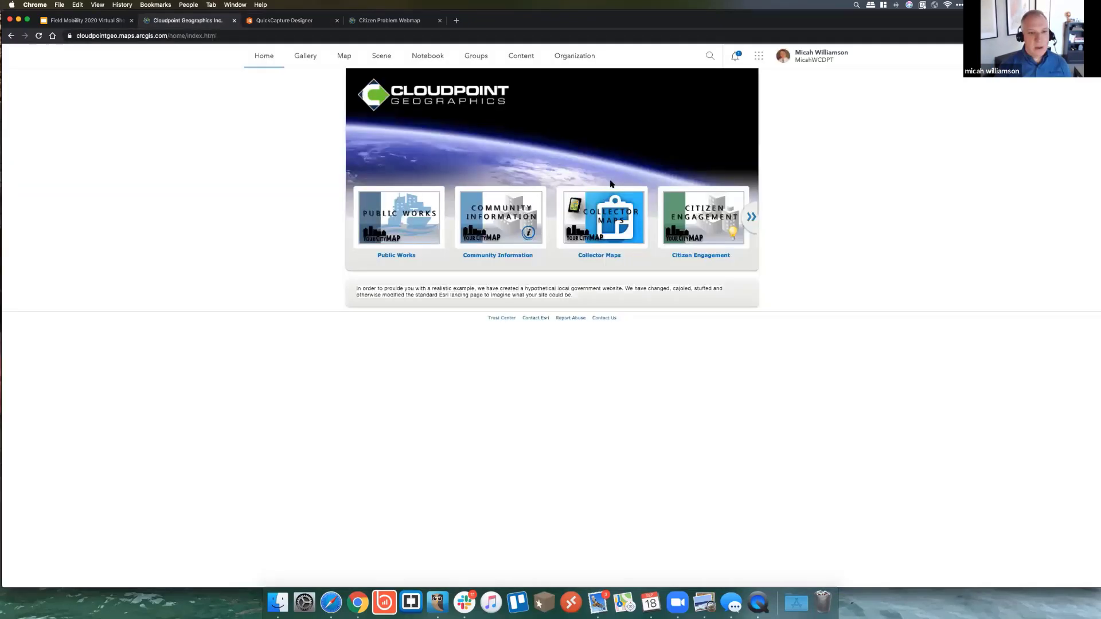
click(519, 59)
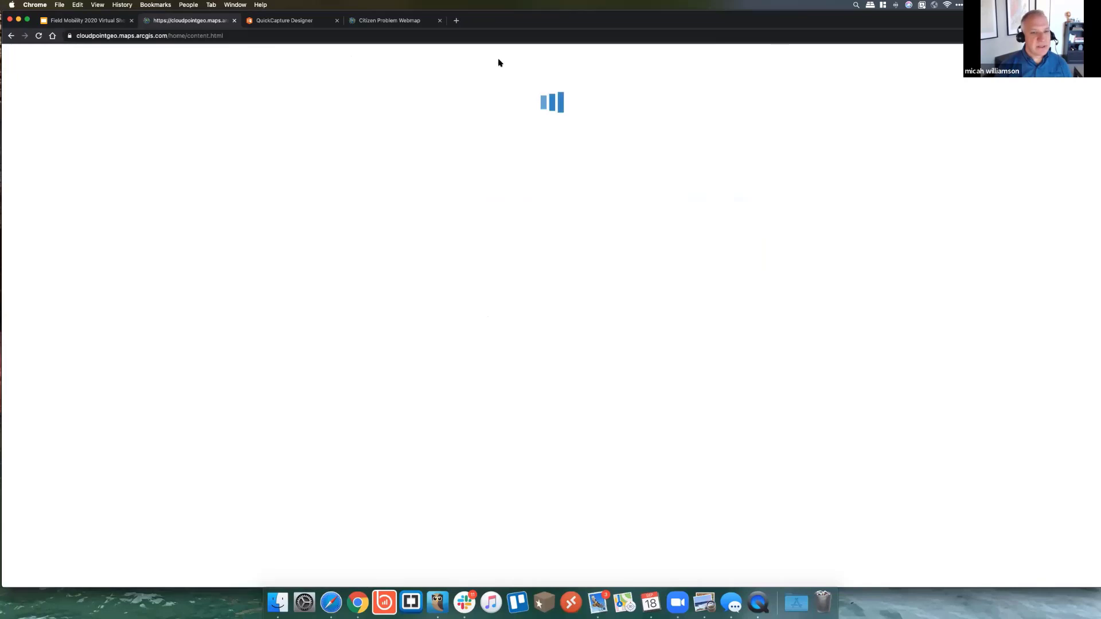
click(304, 22)
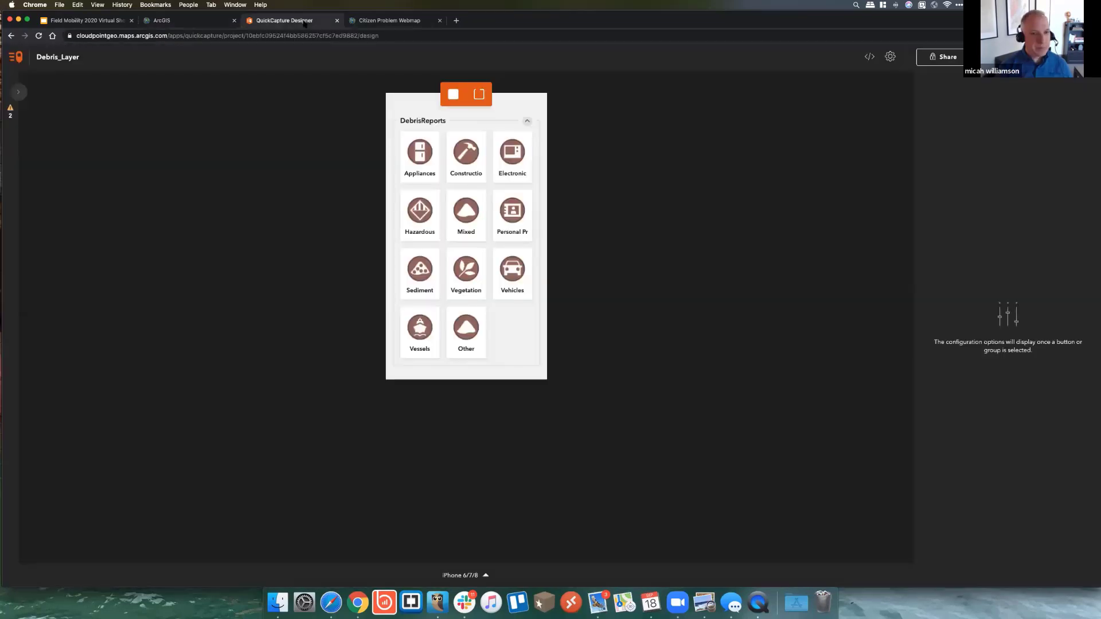
- Open the Debris_Layer hosted feature layer item from All My Content
click(194, 20)
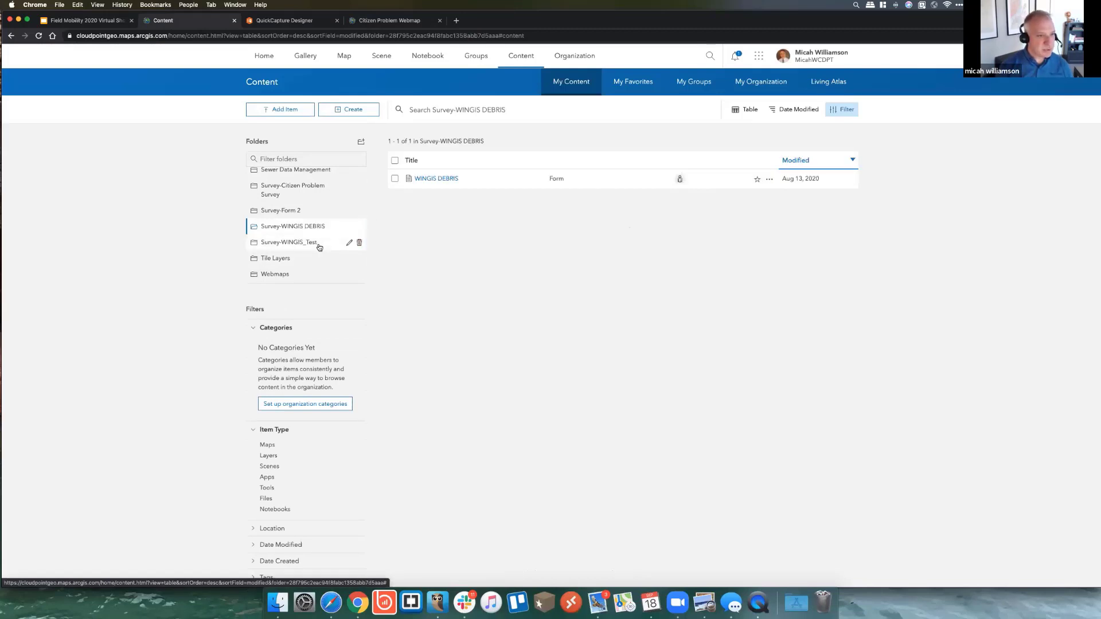
scroll(279, 204, up, 5)
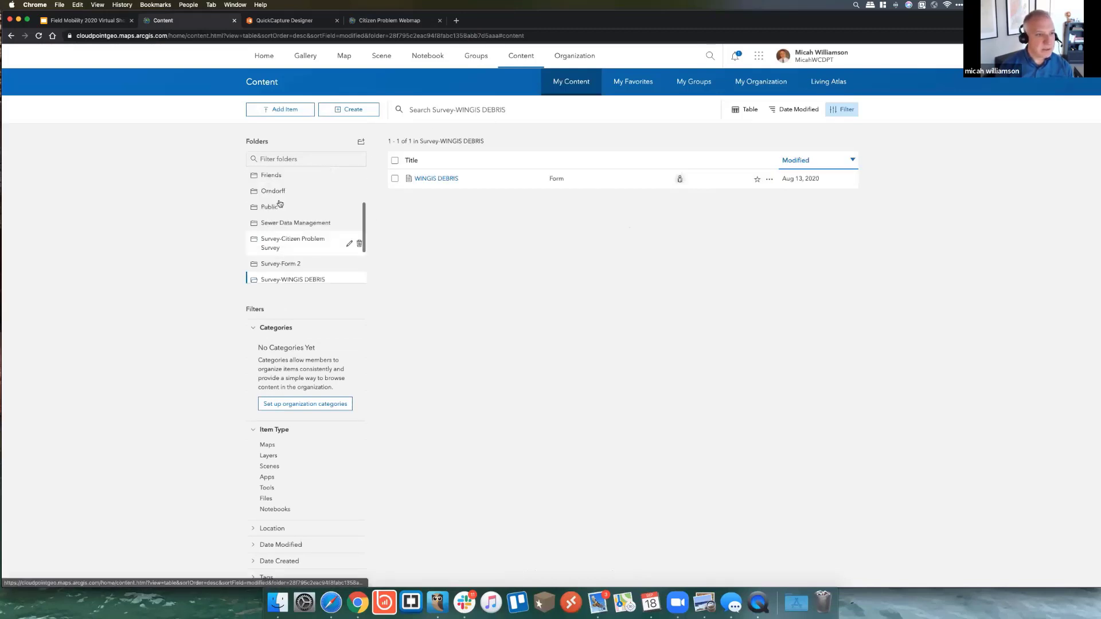
click(294, 178)
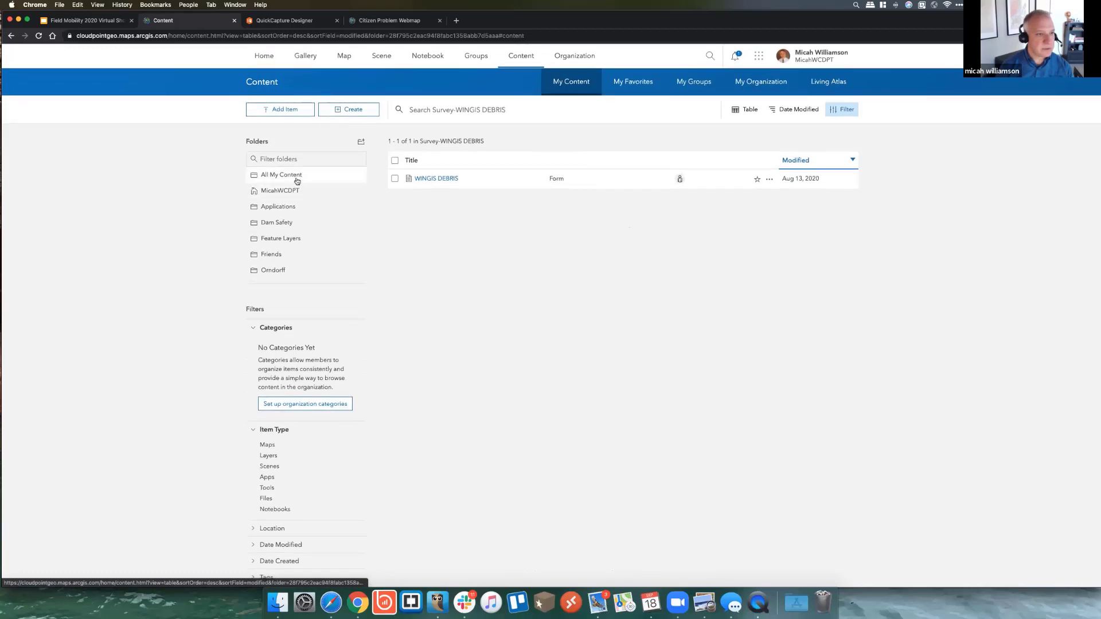
click(484, 109)
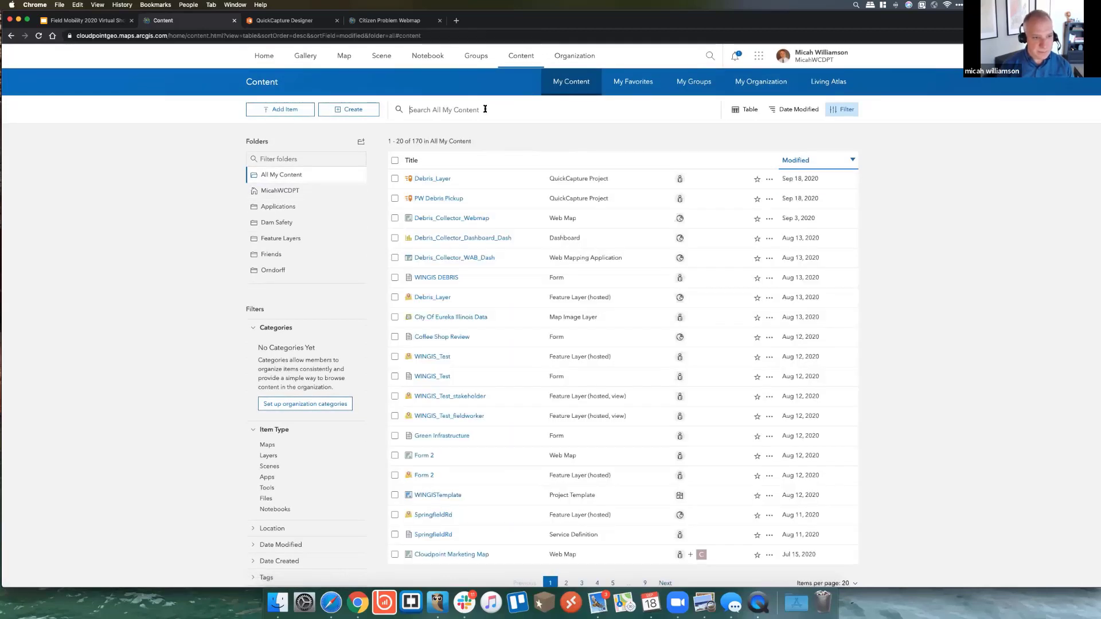
click(432, 298)
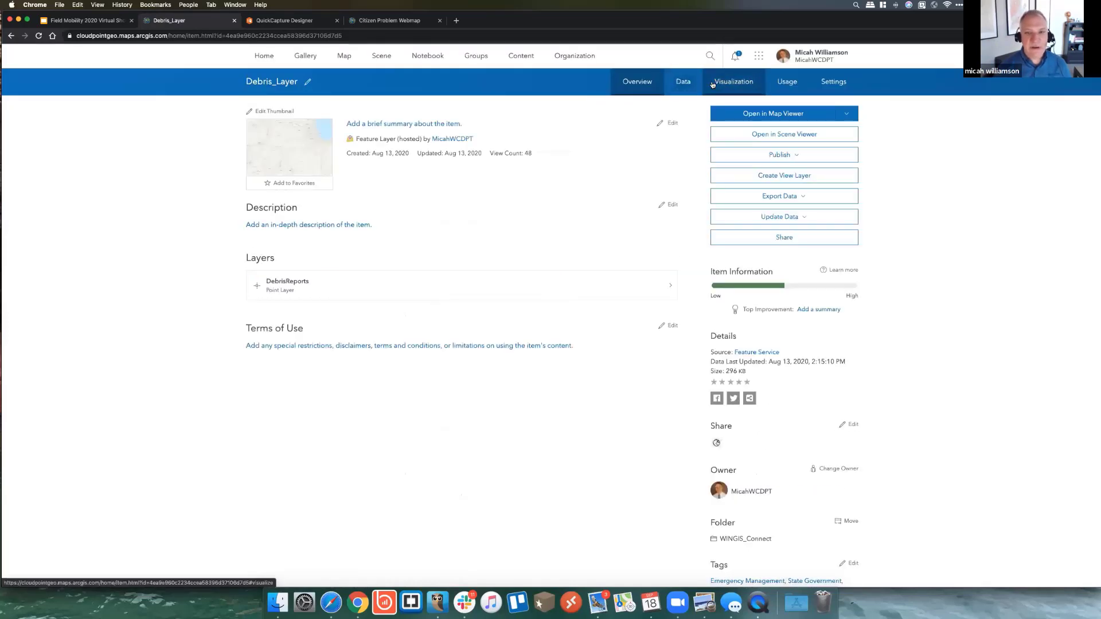
- View Debris_Layer's debris points on the Visualization map, then return to the QuickCapture designer
click(725, 83)
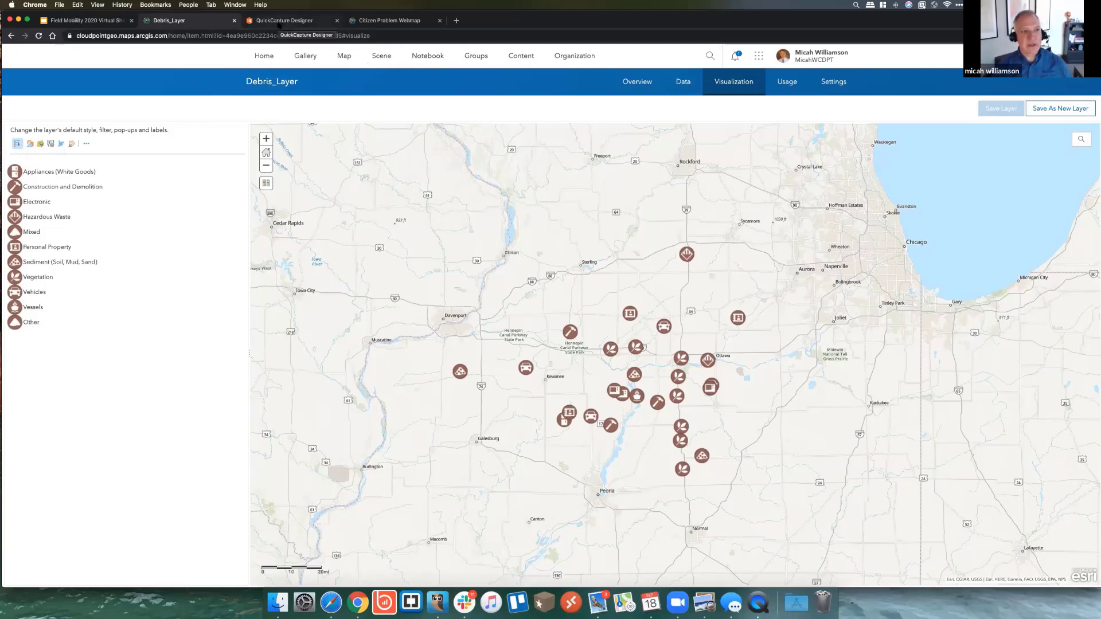
click(278, 24)
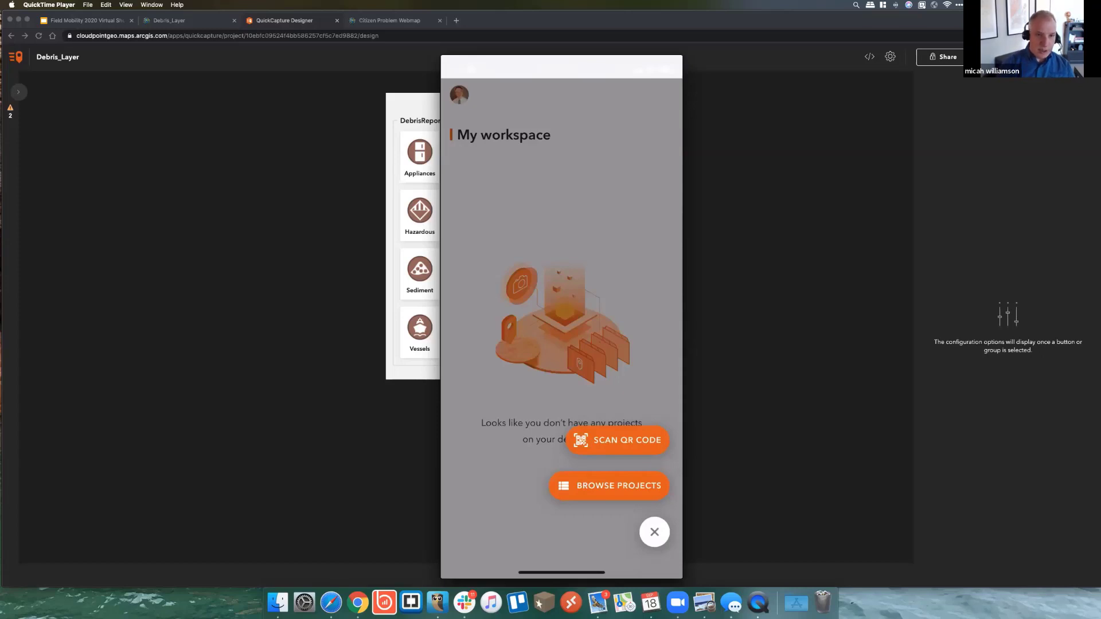
- Review and close the Debris_Layer project's sharing settings, then bring the phone mirror forward
click(949, 63)
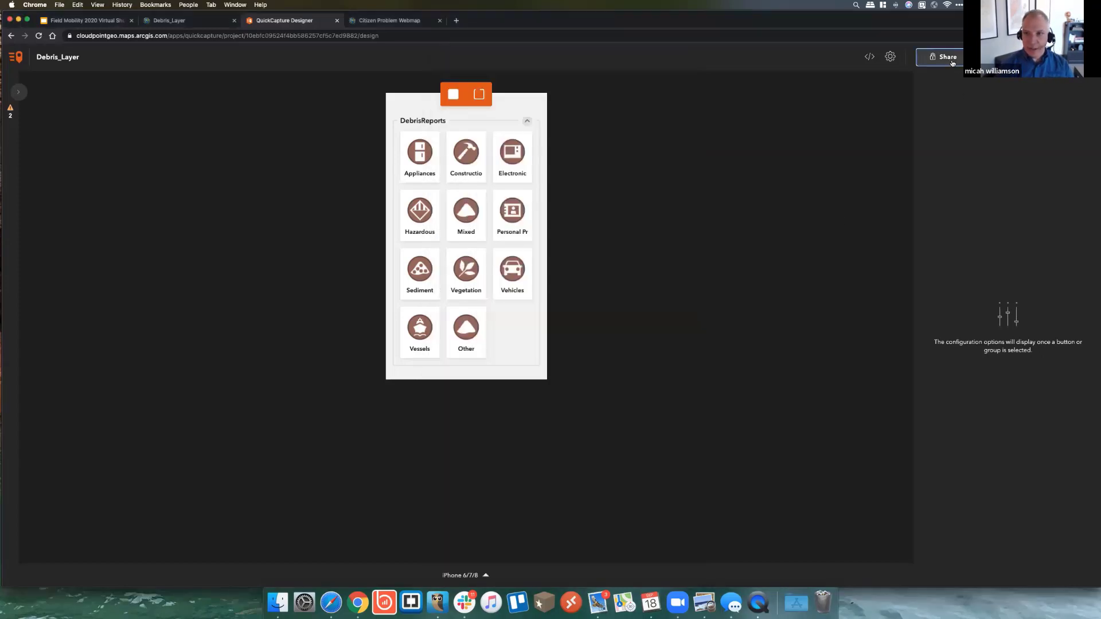
click(951, 62)
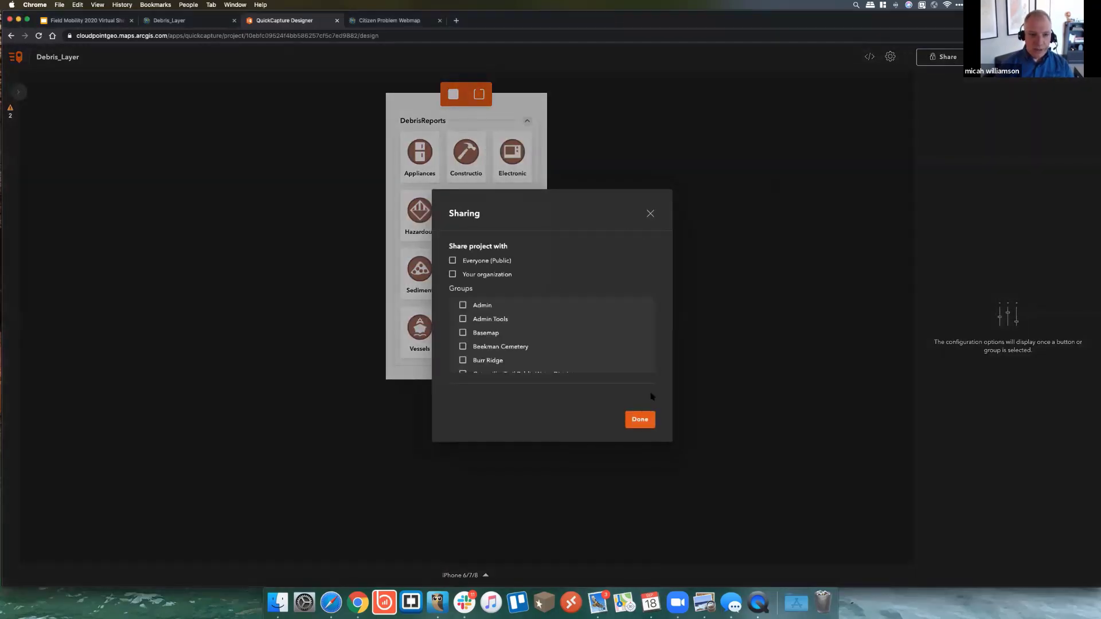
click(650, 215)
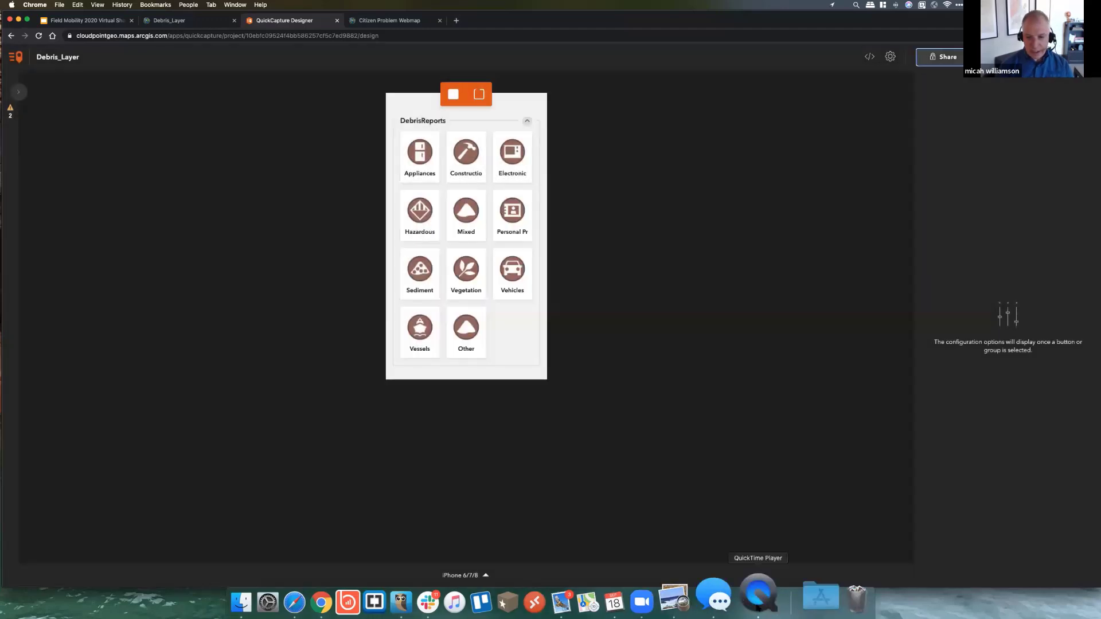
click(758, 602)
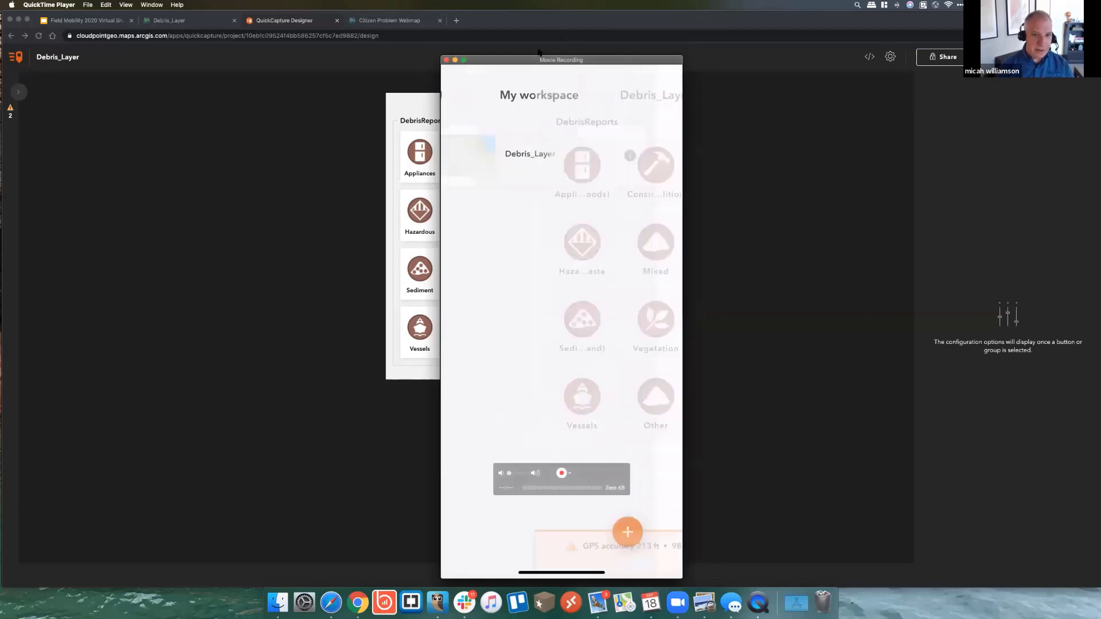
- Place the phone mirror beside the designer and capture a debris report in Debris_Layer
drag(530, 60, 714, 50)
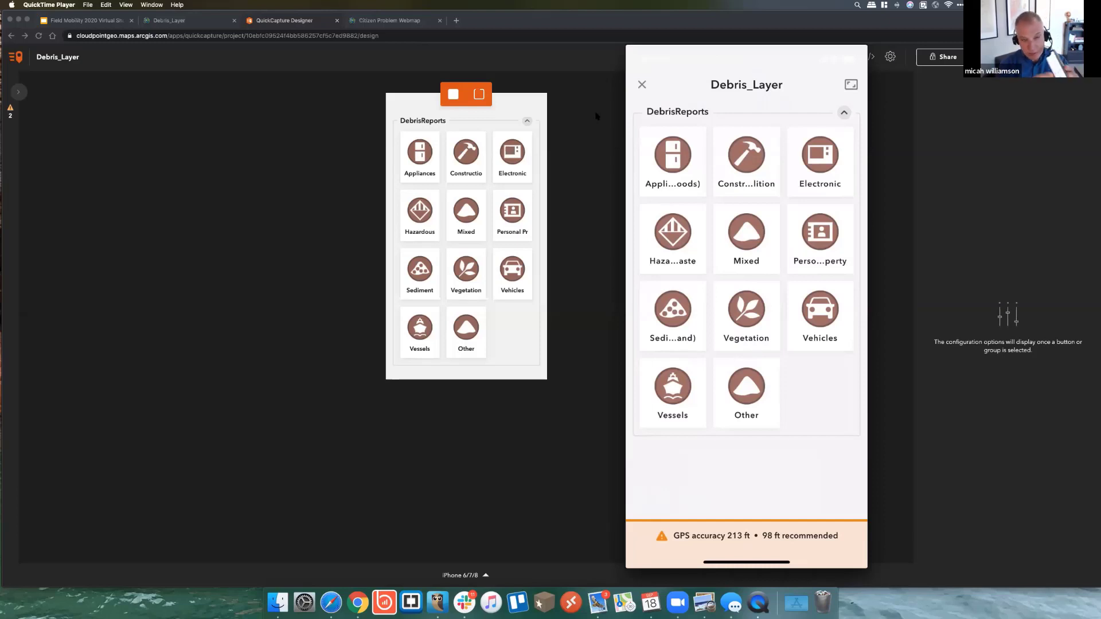
click(840, 321)
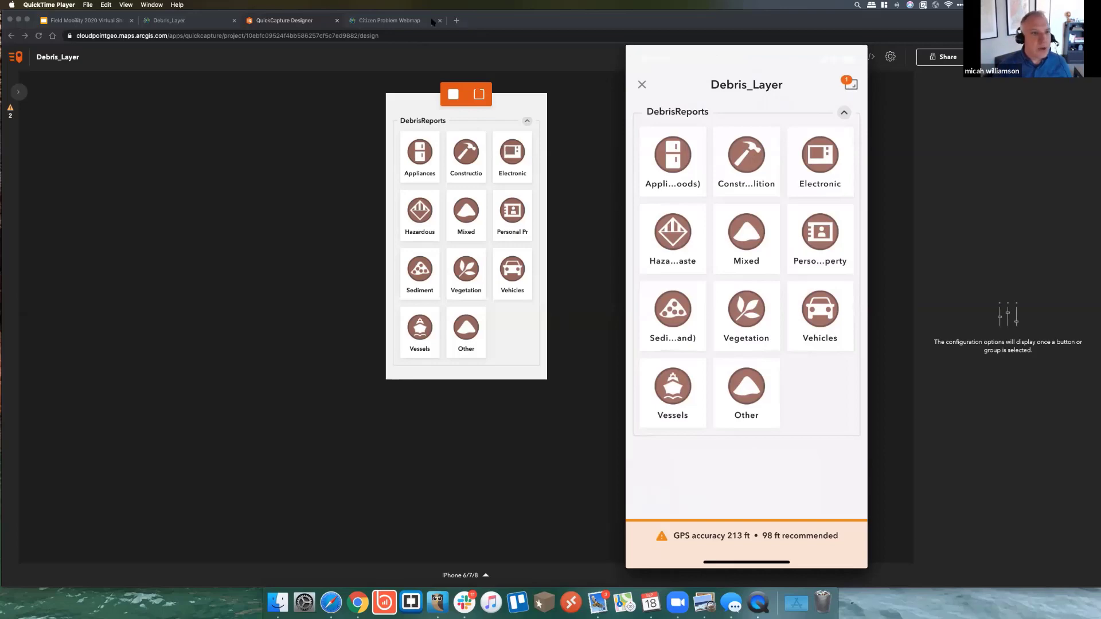
- Zoom the Debris_Layer map into Roanoke to check the phone-captured Vehicles debris point
click(175, 23)
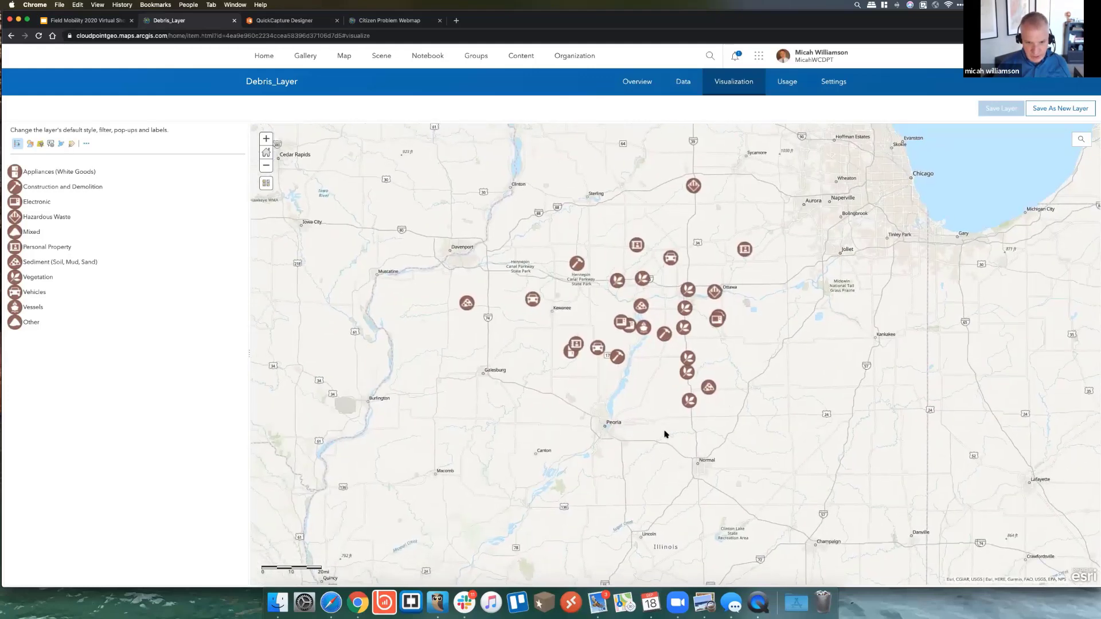
scroll(657, 413, up, 2)
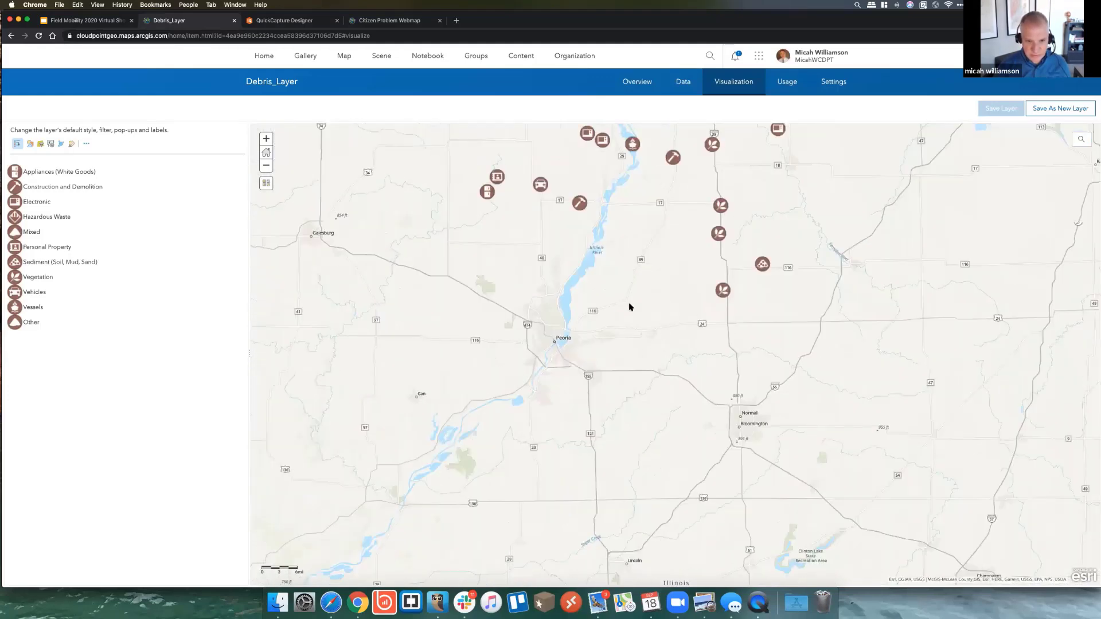
scroll(699, 289, up, 2)
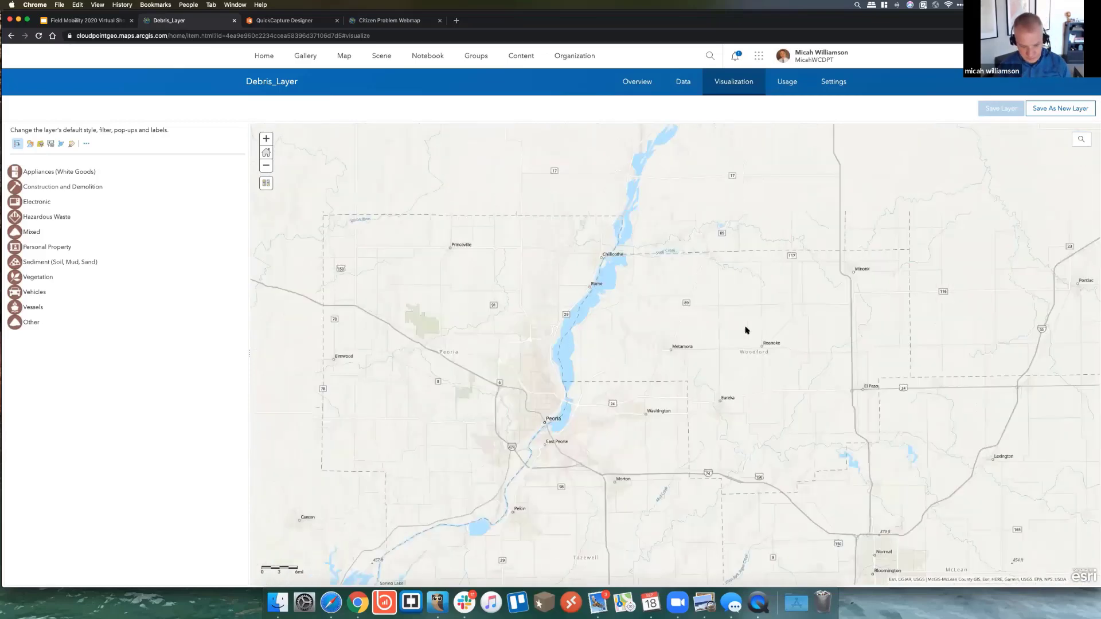
drag(733, 327, 826, 389)
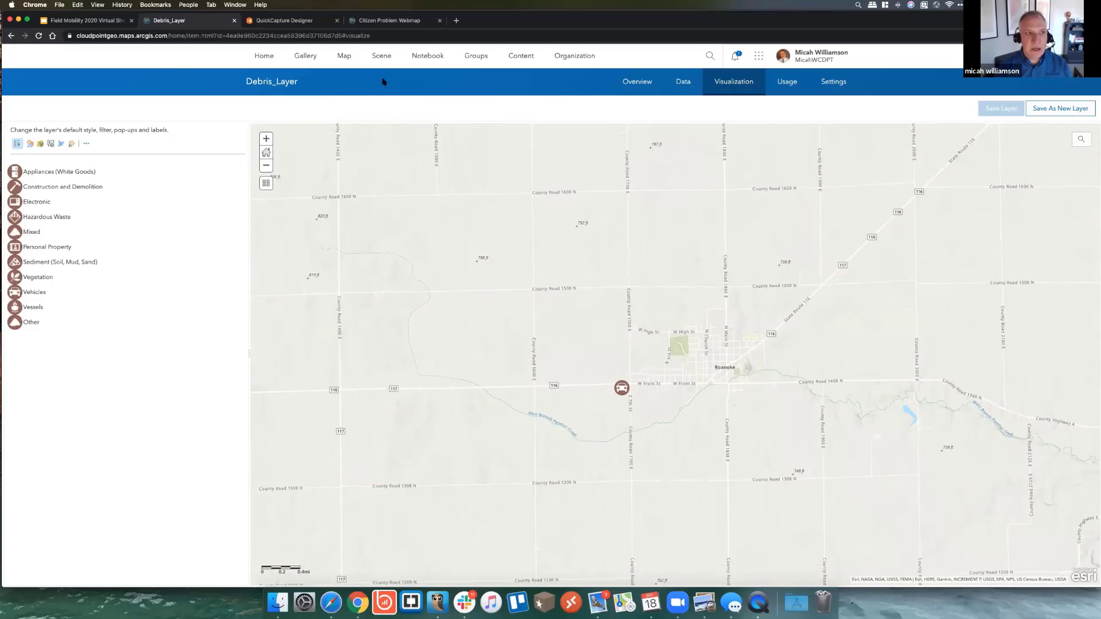
click(274, 20)
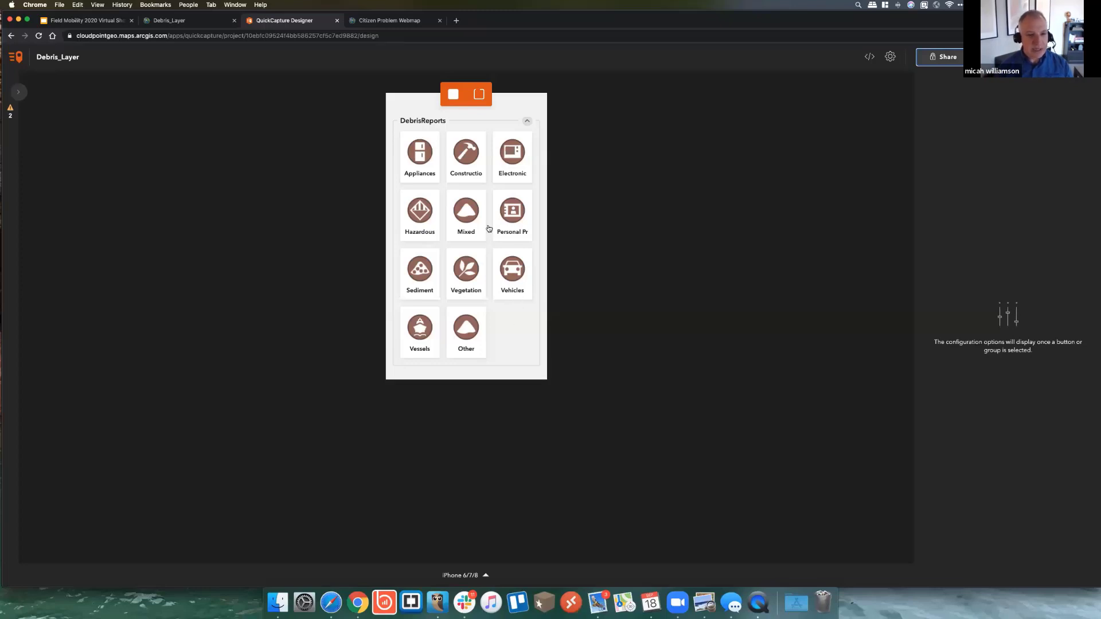
- Rename the Electronic button to Electronics and make it large with a rounded shape
click(521, 175)
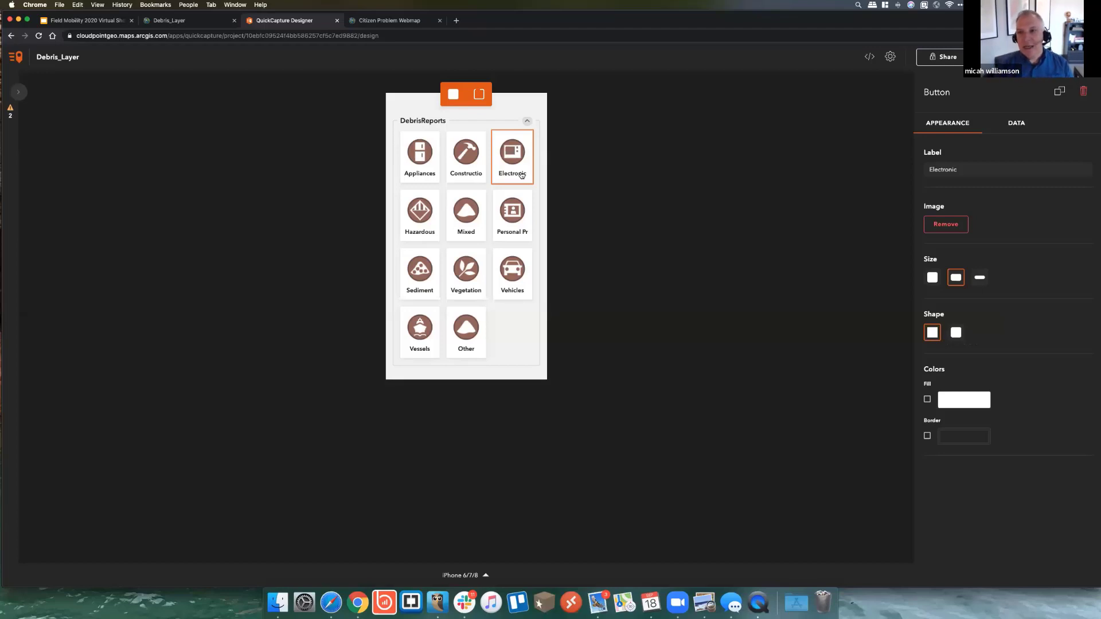
click(969, 170)
text(s)
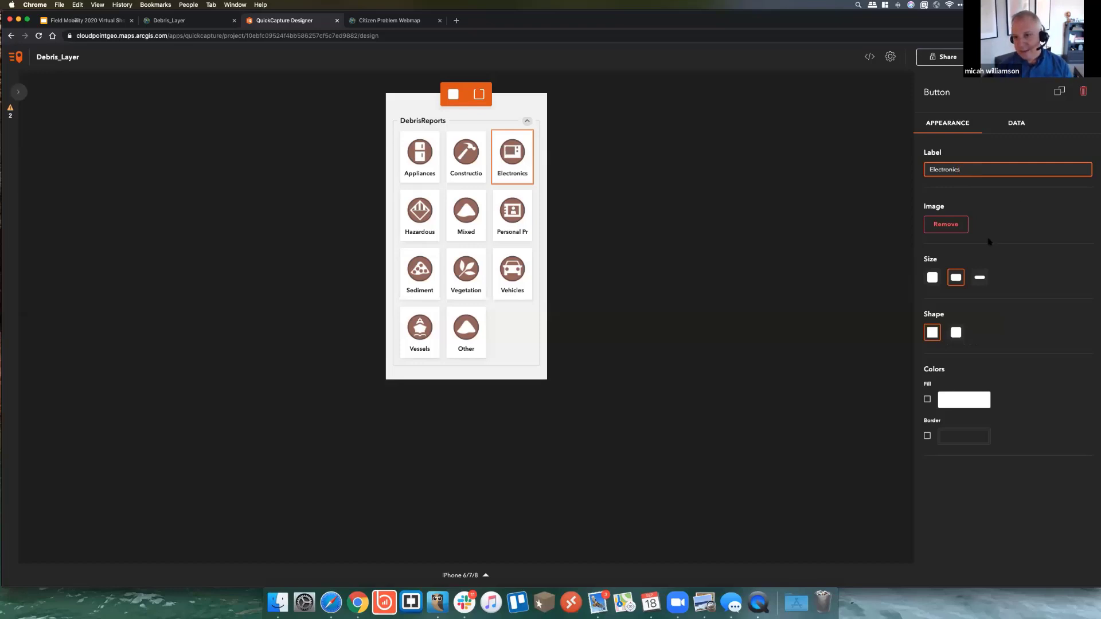
click(979, 278)
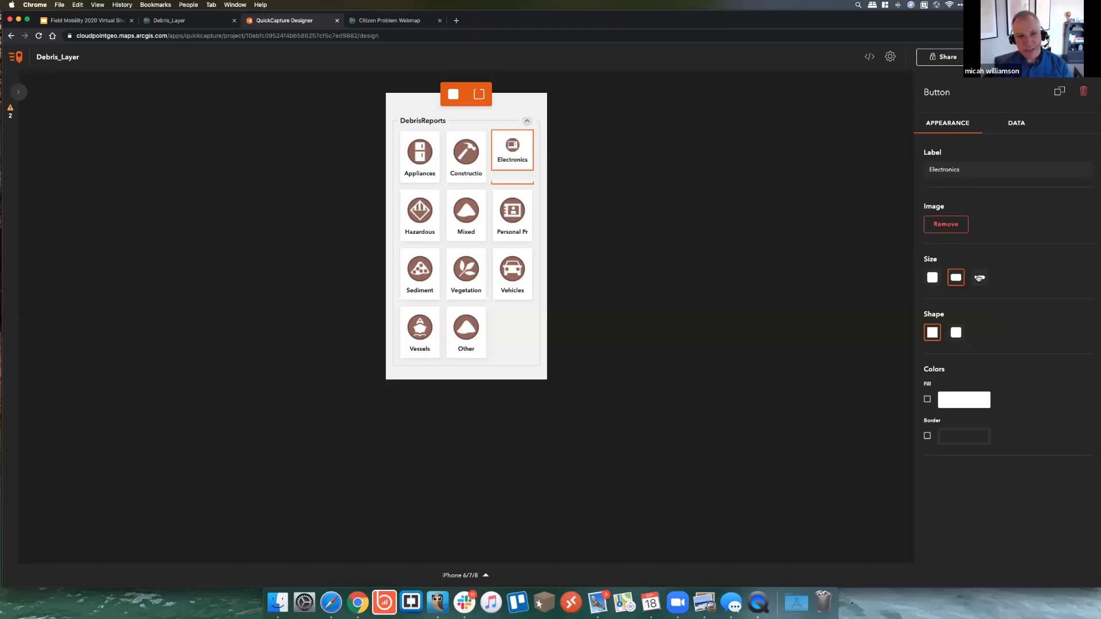
click(932, 278)
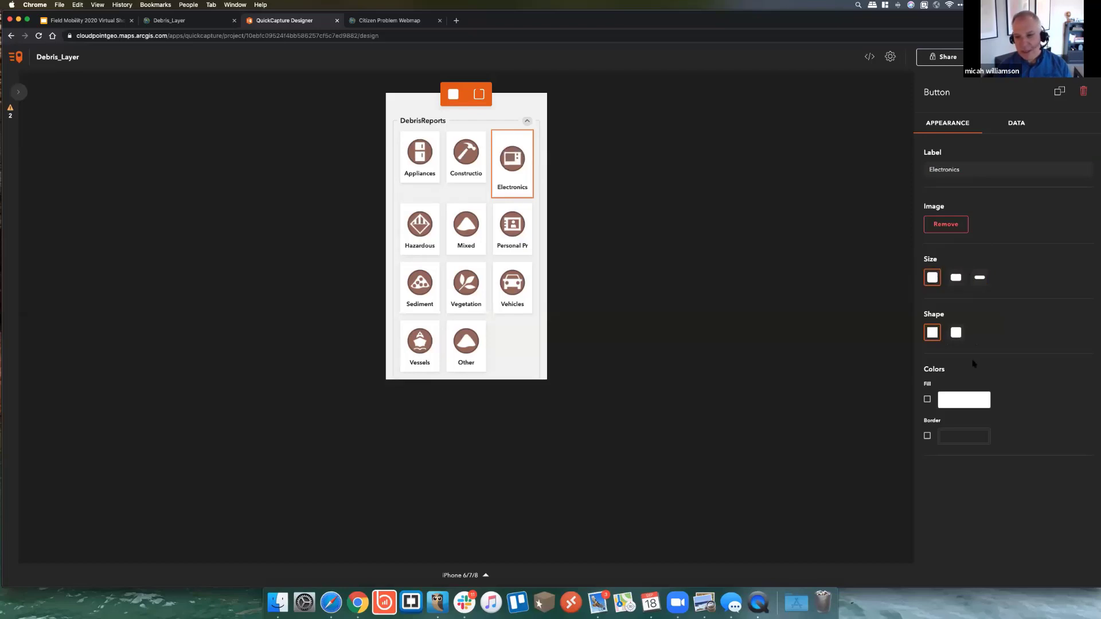
click(956, 333)
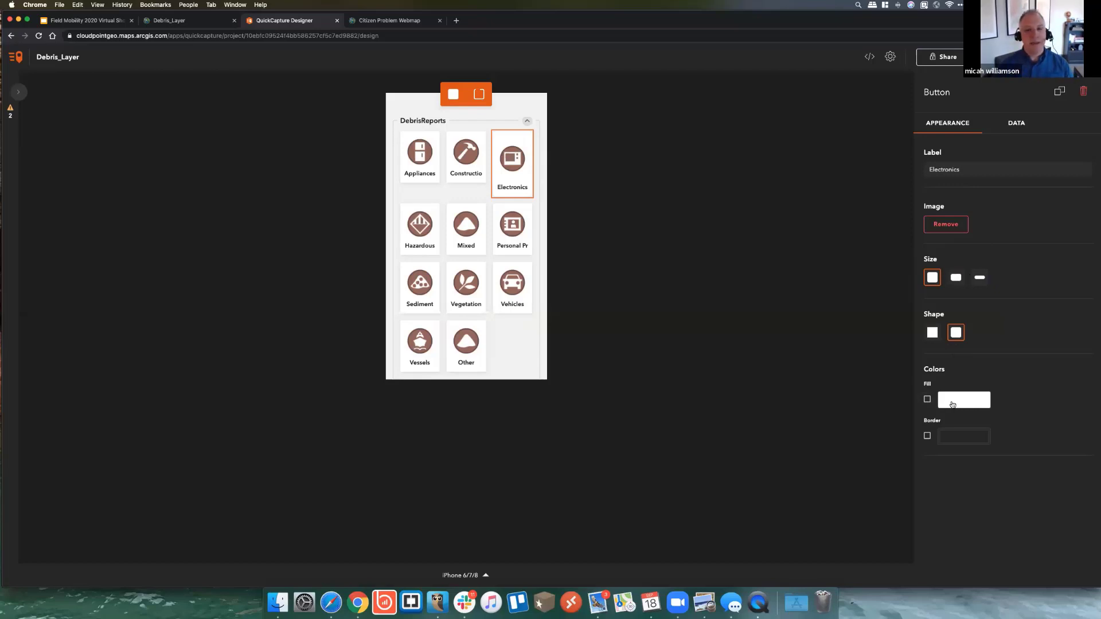
- Show the Electronics button's DebrisReports data settings and bring the phone mirror back alongside
click(1010, 124)
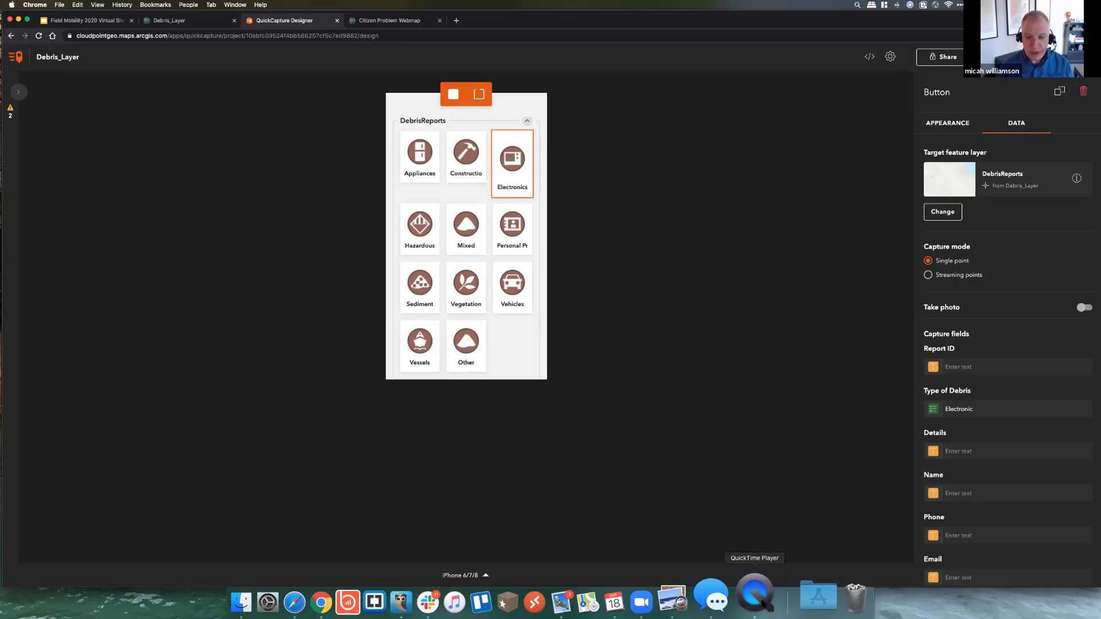
click(754, 597)
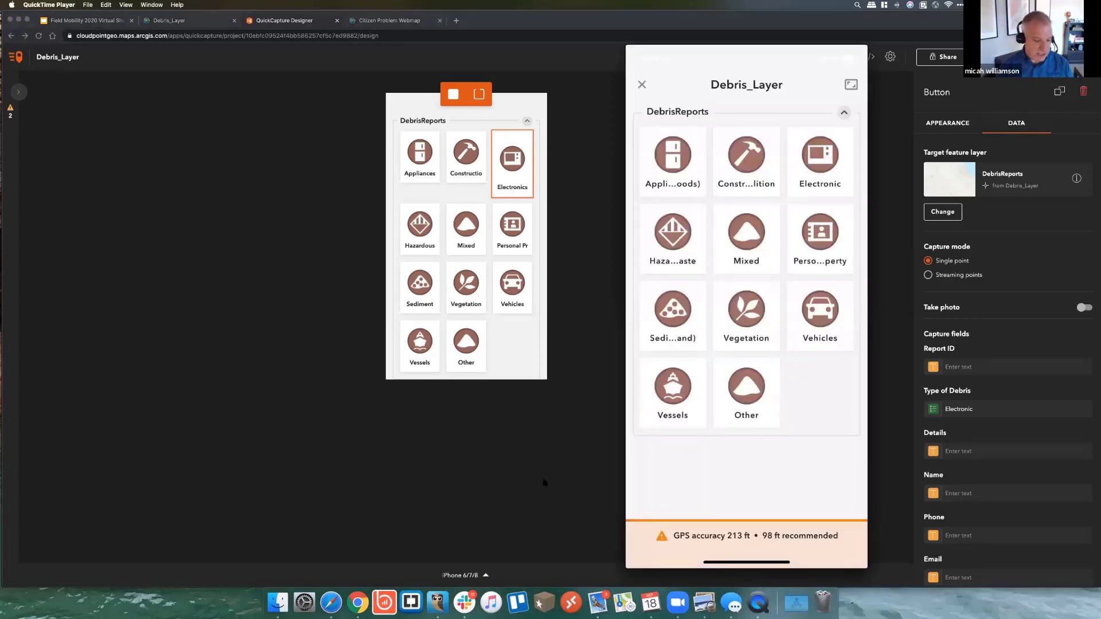
drag(674, 69, 641, 57)
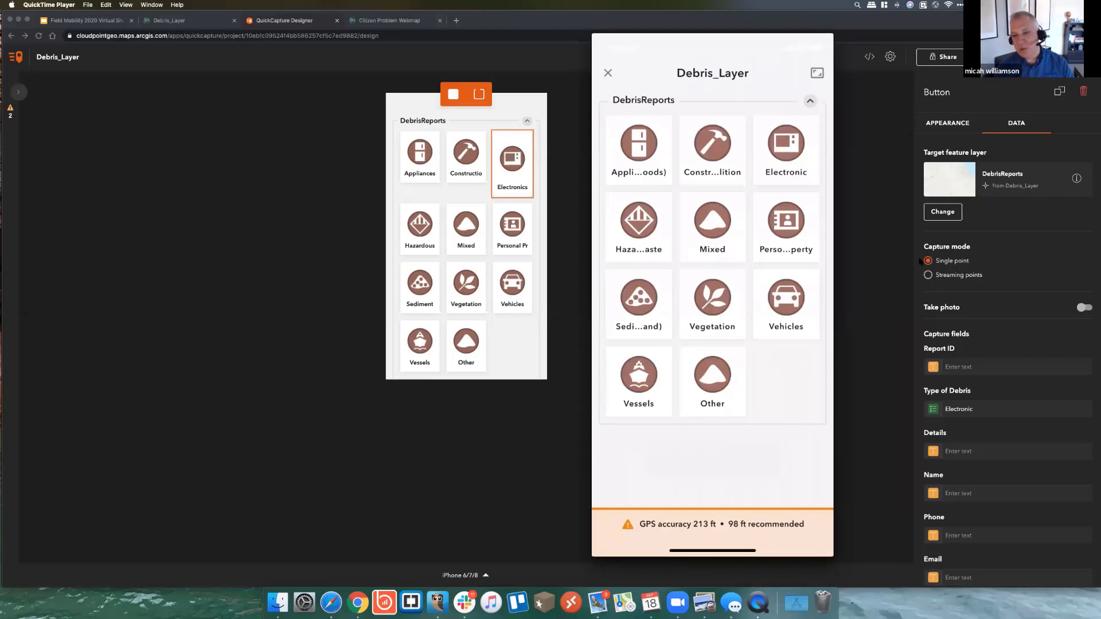
mouse_move(758, 38)
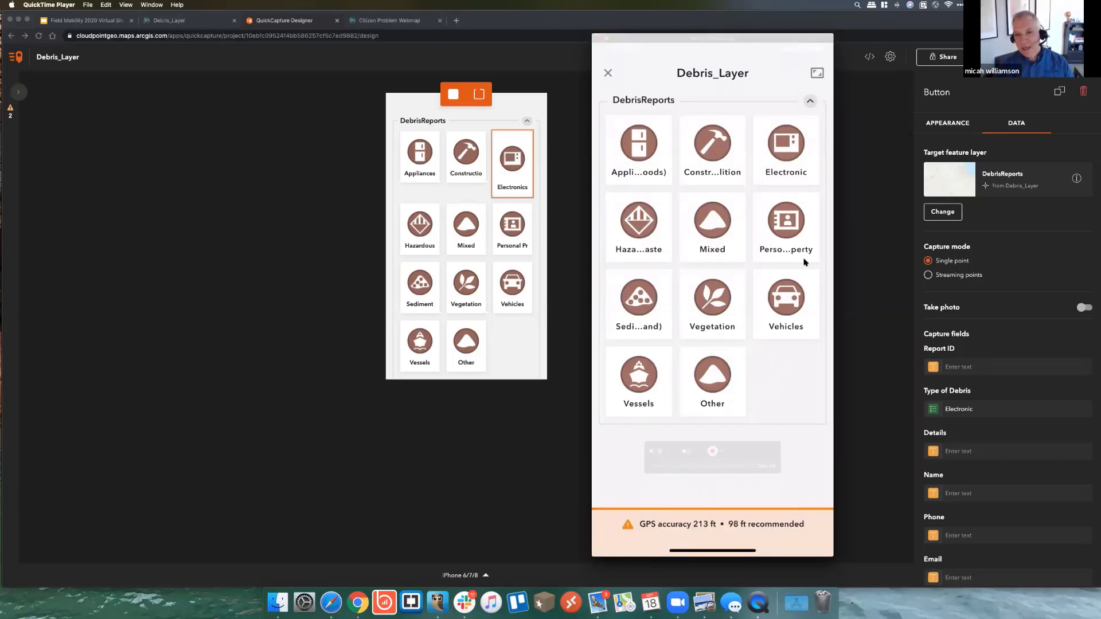
- Require a photo with each Electronics report and hide the camera preview
click(1084, 312)
click(1084, 312)
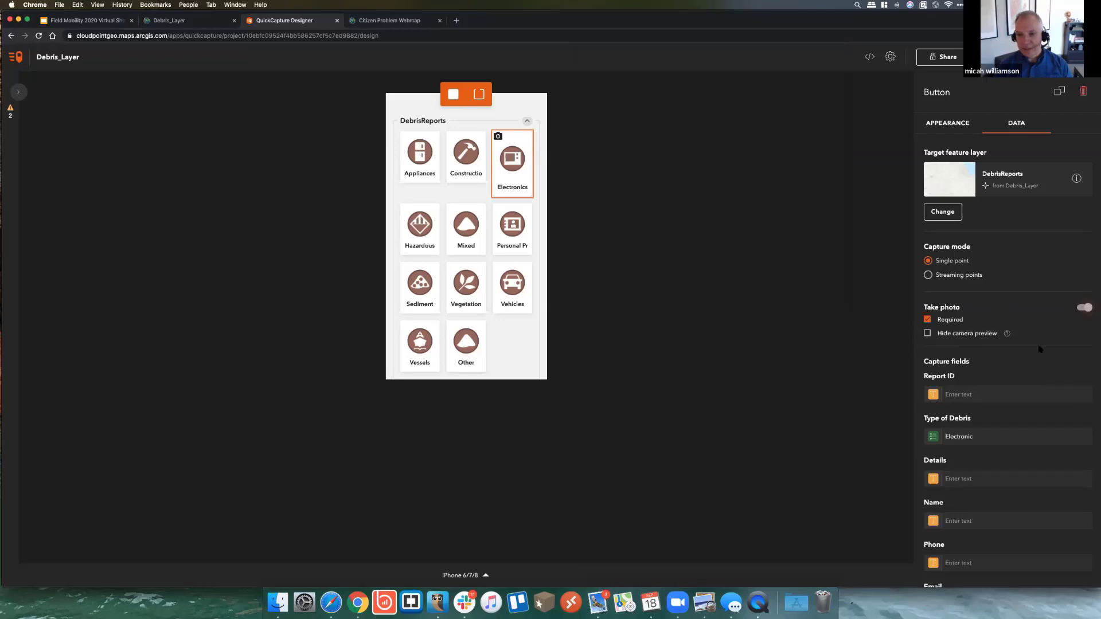
click(611, 121)
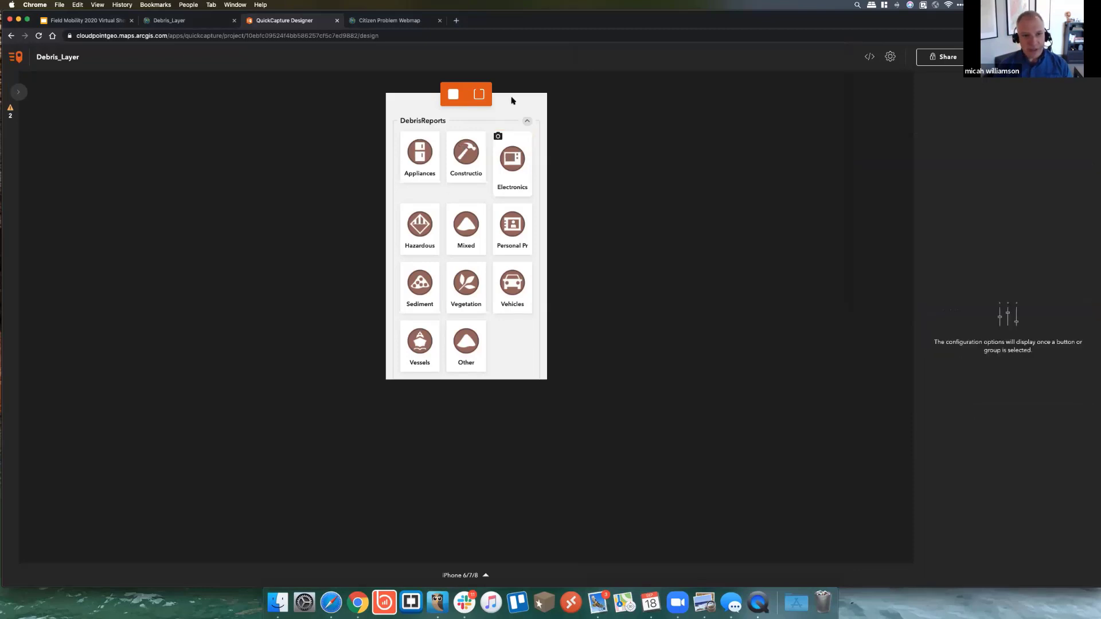
click(508, 190)
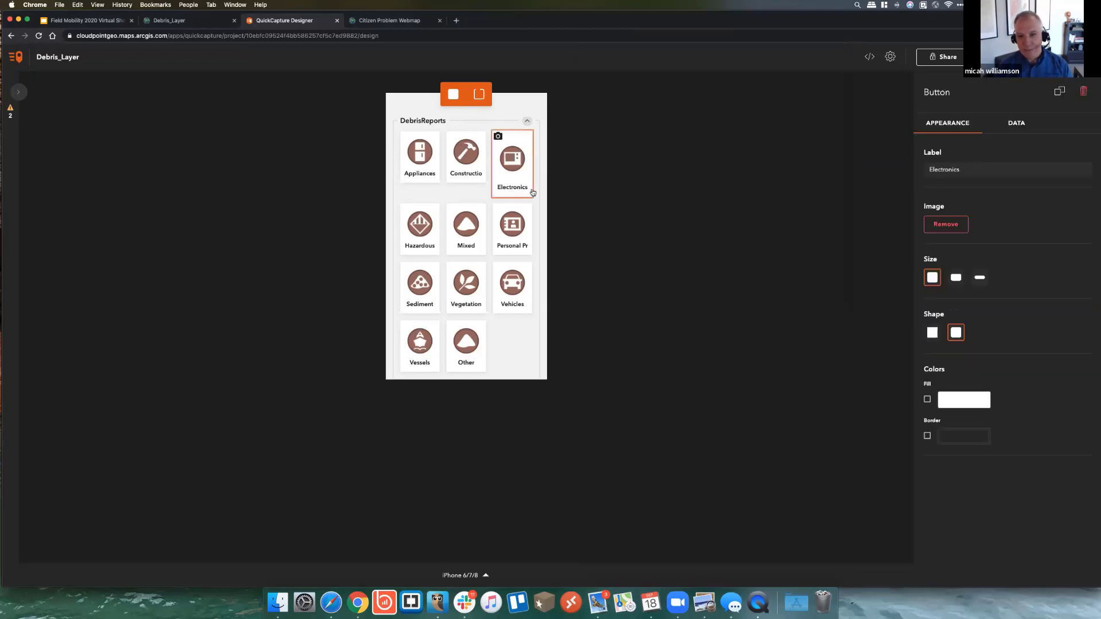
click(1015, 123)
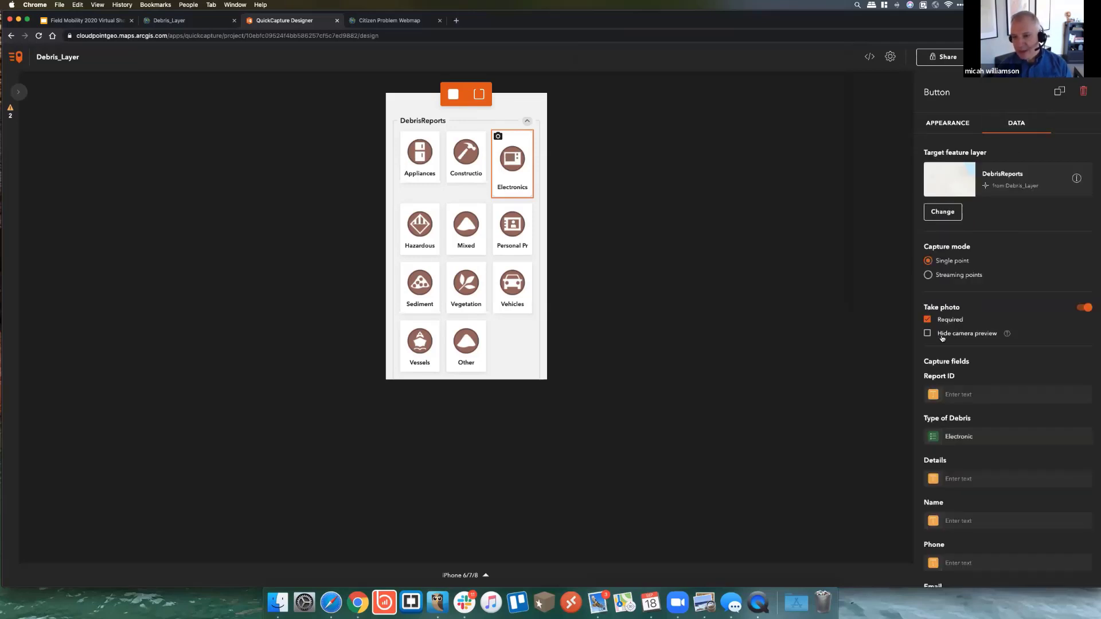
click(928, 334)
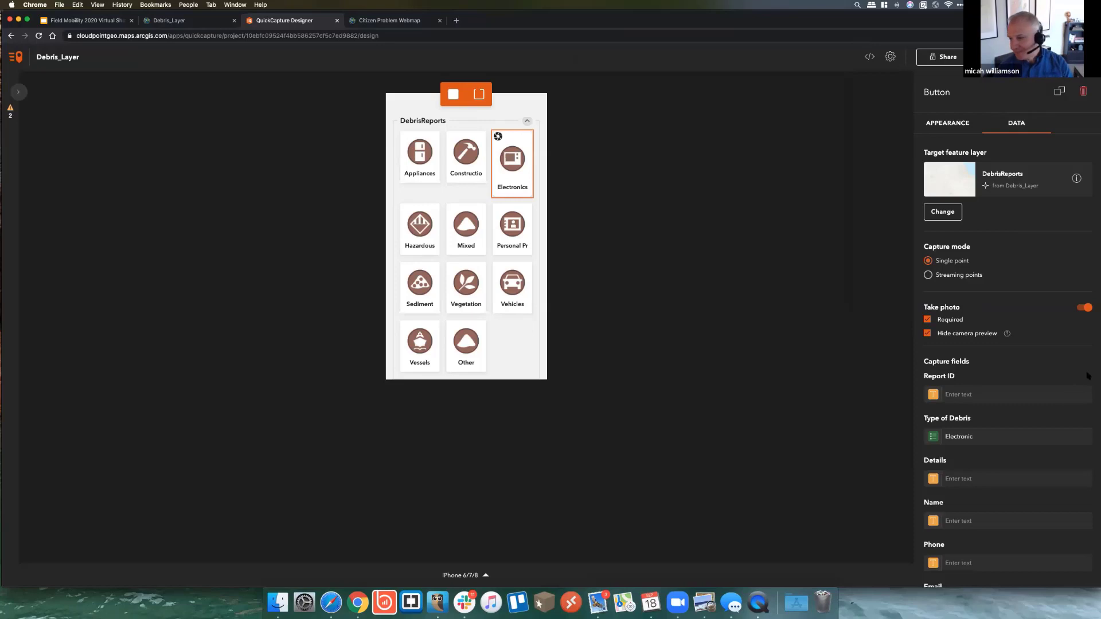
- Default Details to 'hey this is default!' and Date Submitted to Capture time (UTC)
scroll(997, 424, down, 2)
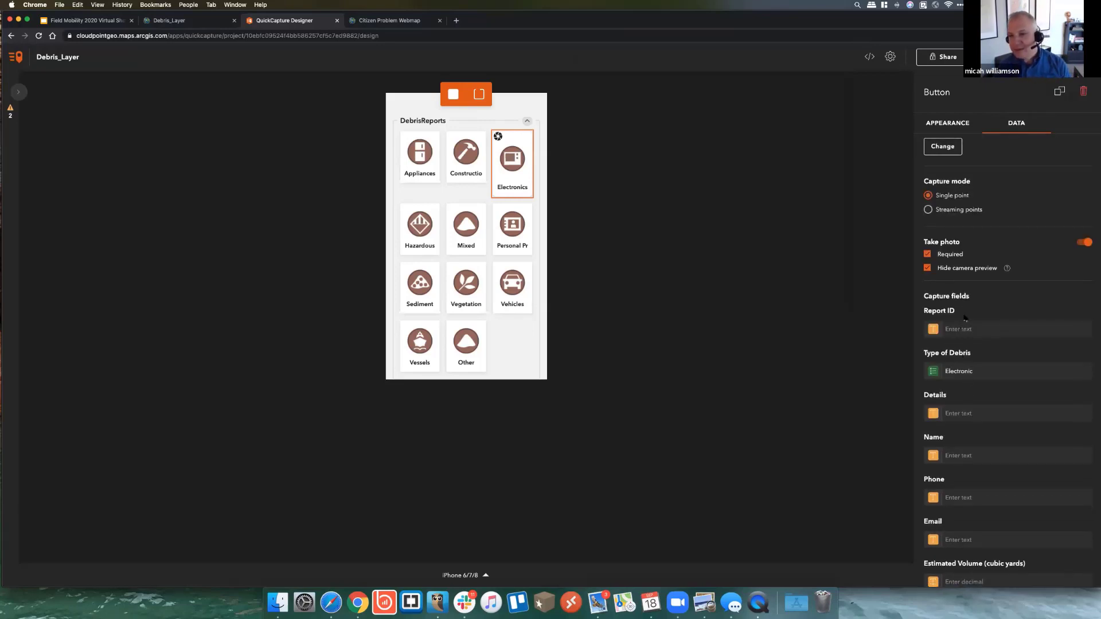
scroll(983, 405, down, 1)
click(954, 374)
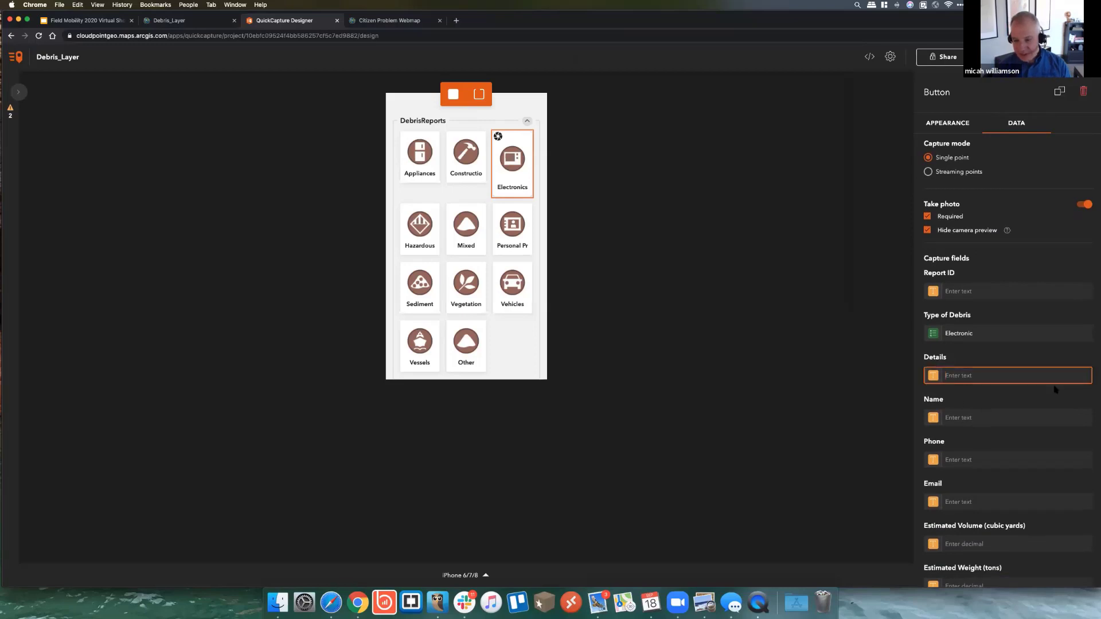
text(he)
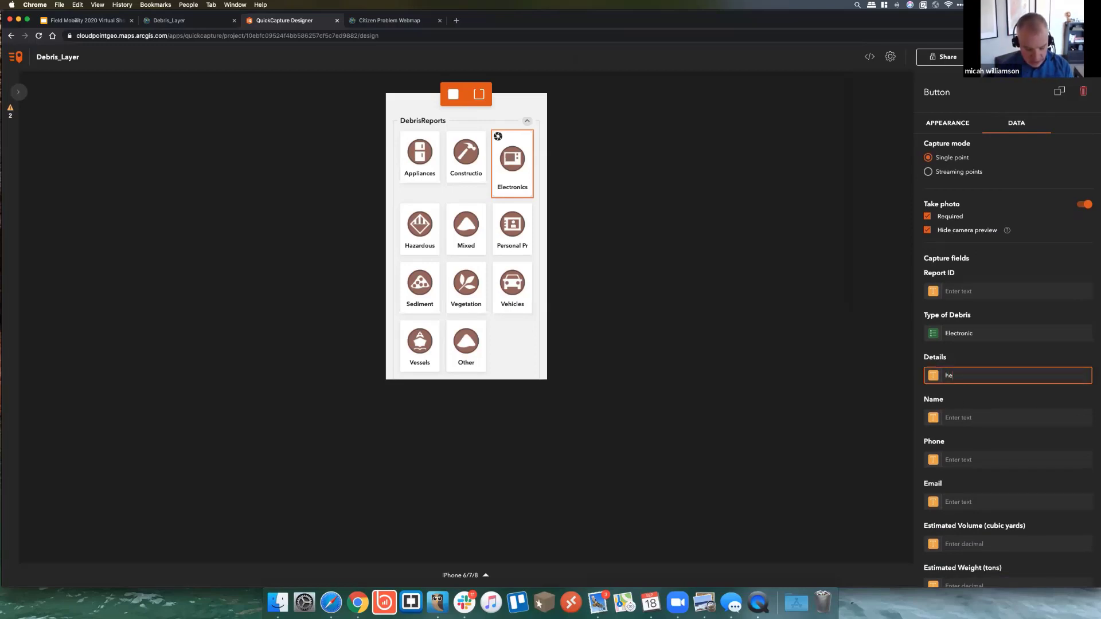
text(y this is default!)
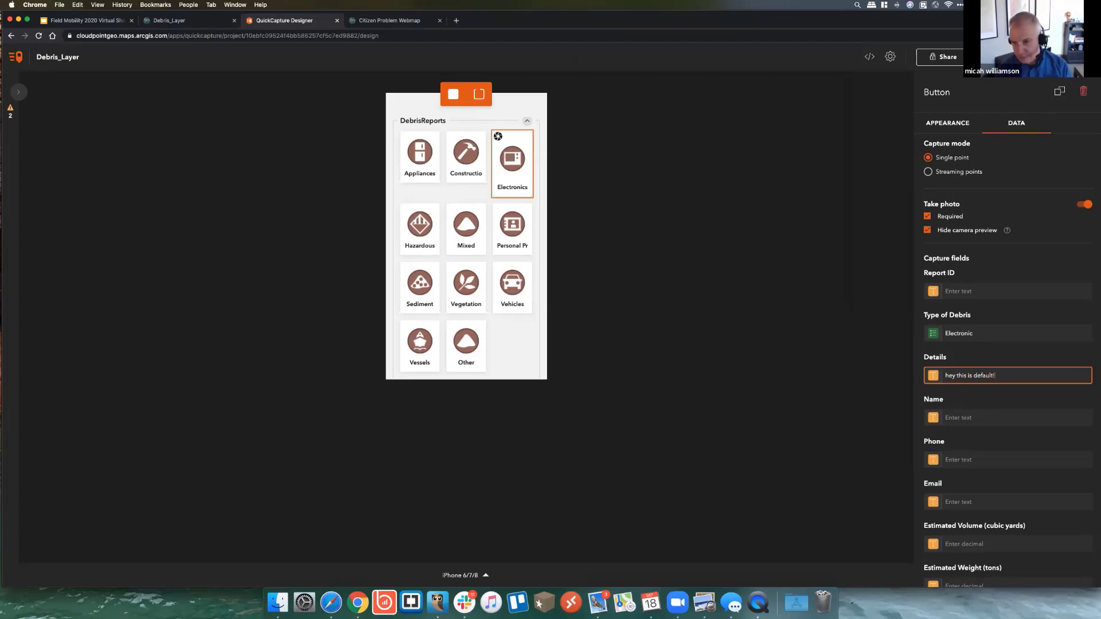
scroll(1020, 424, down, 5)
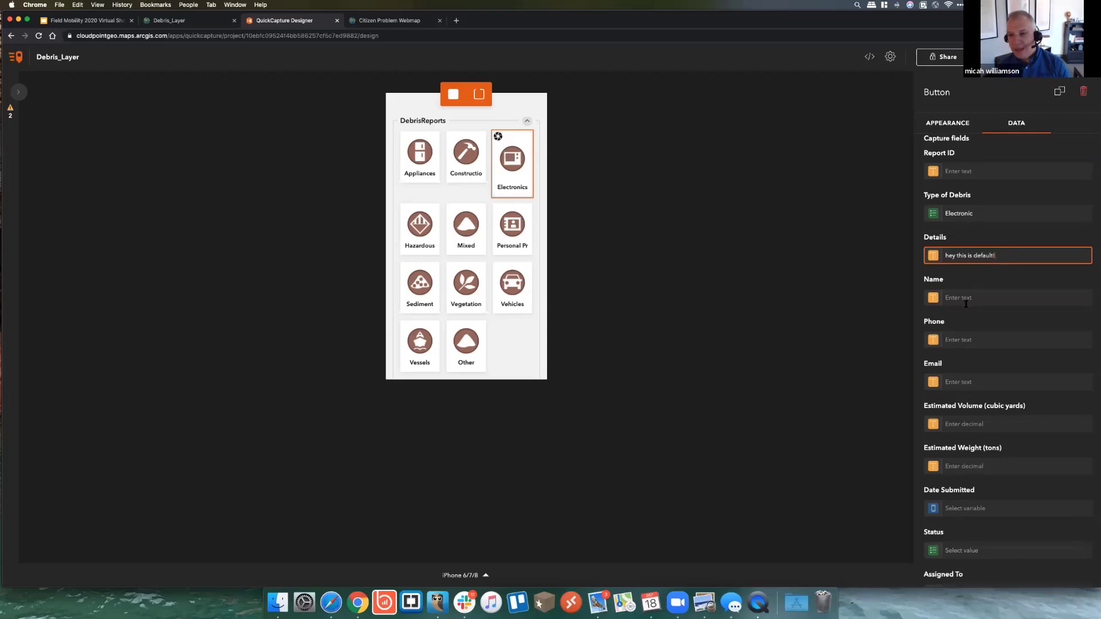
scroll(984, 324, down, 1)
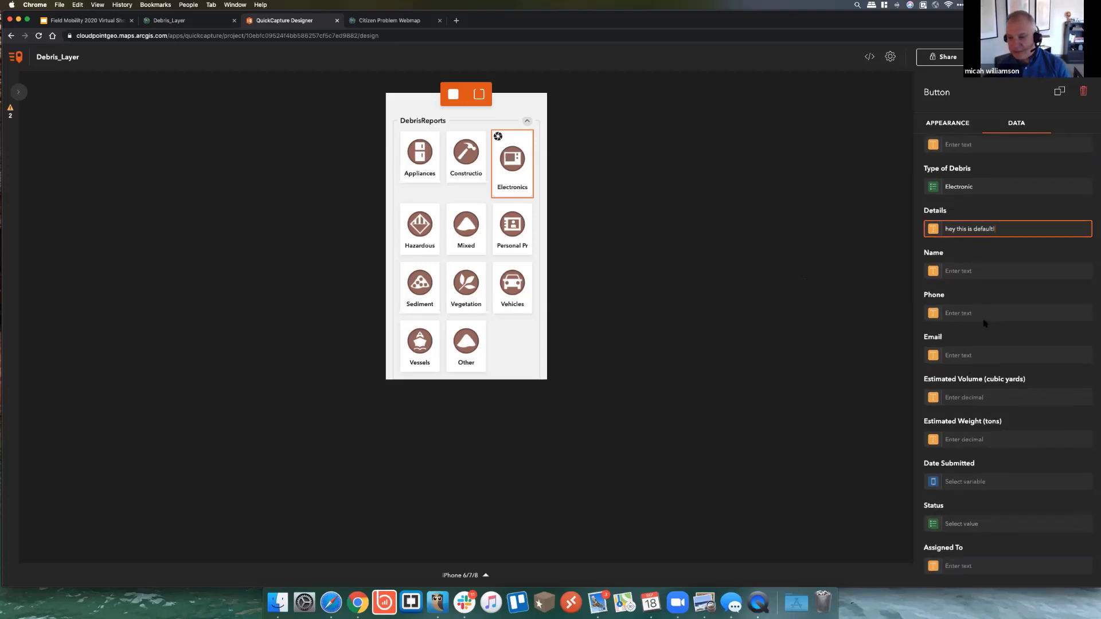
click(983, 484)
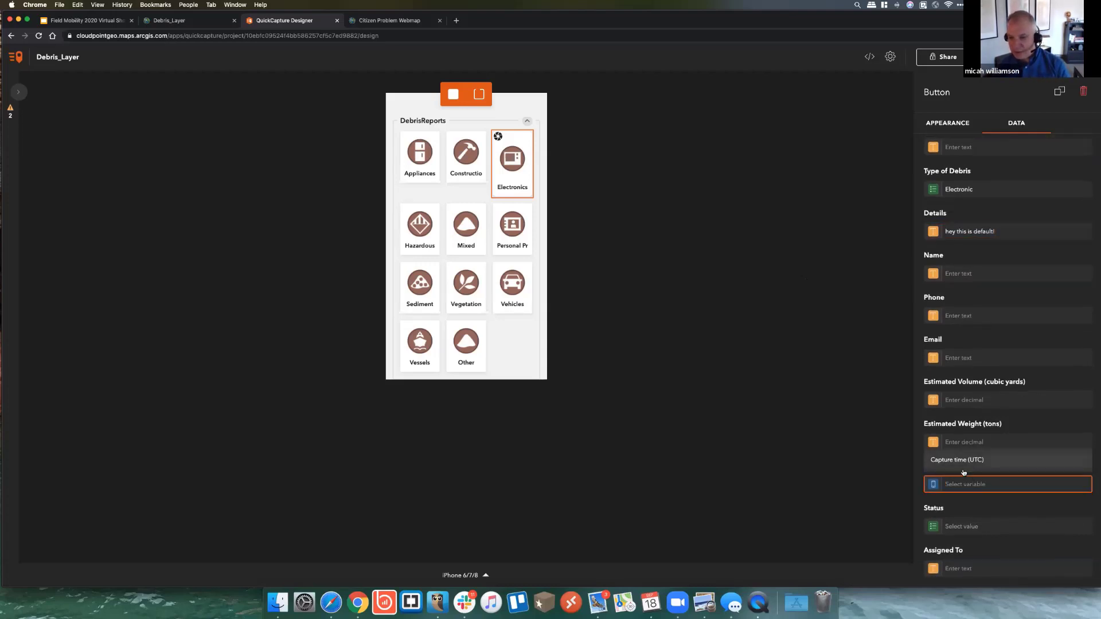
click(1020, 461)
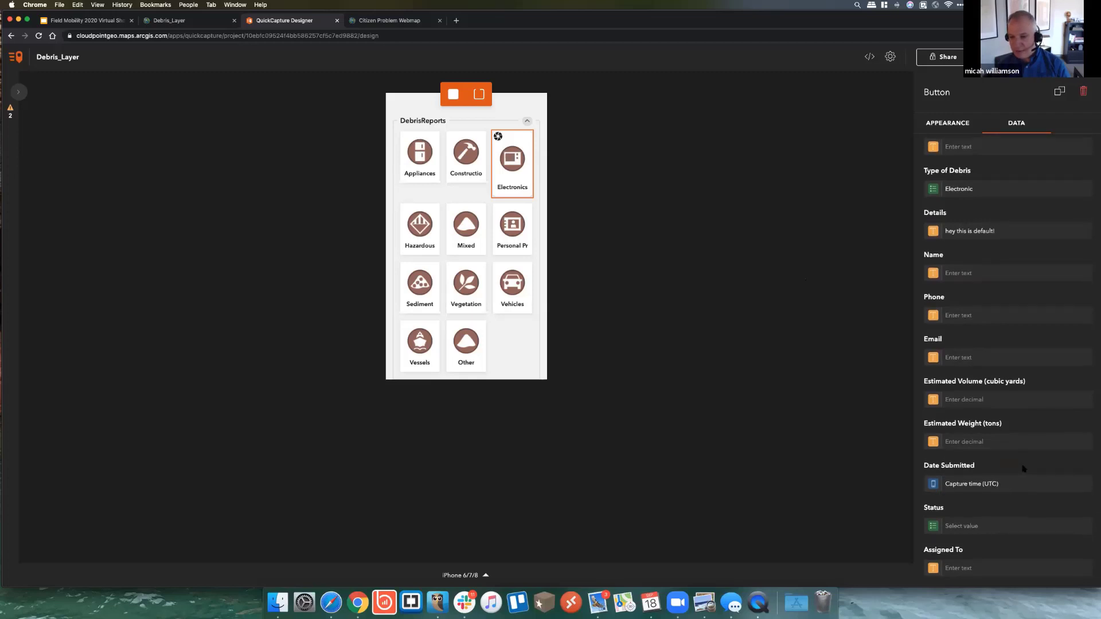
scroll(1021, 456, up, 5)
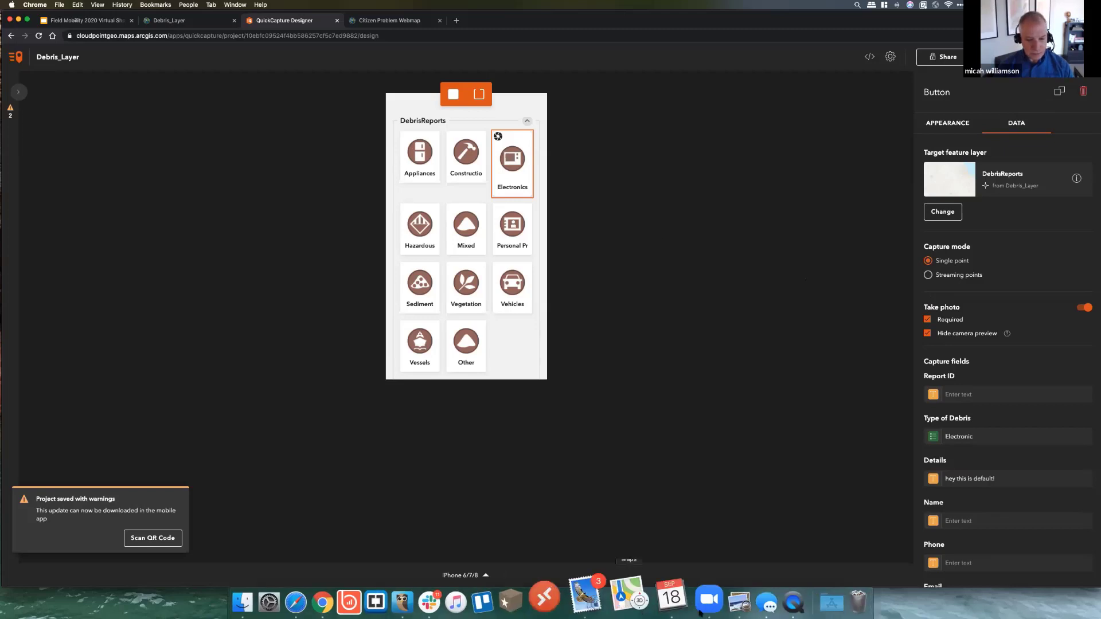
- On the mirrored phone, apply the Debris_Layer project update and open it
click(781, 599)
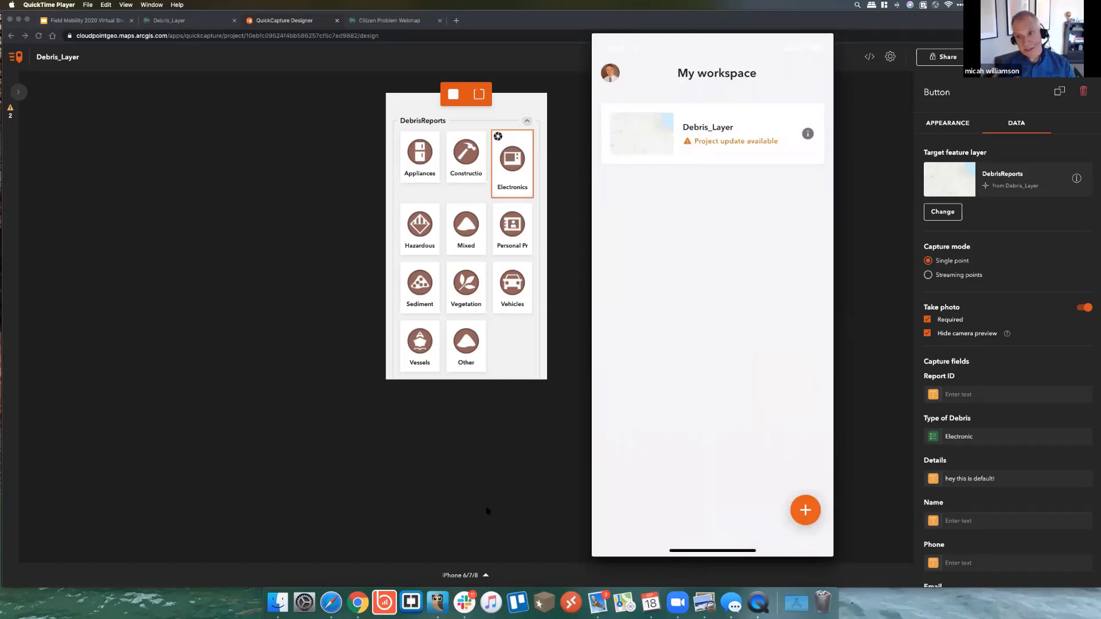
mouse_move(769, 457)
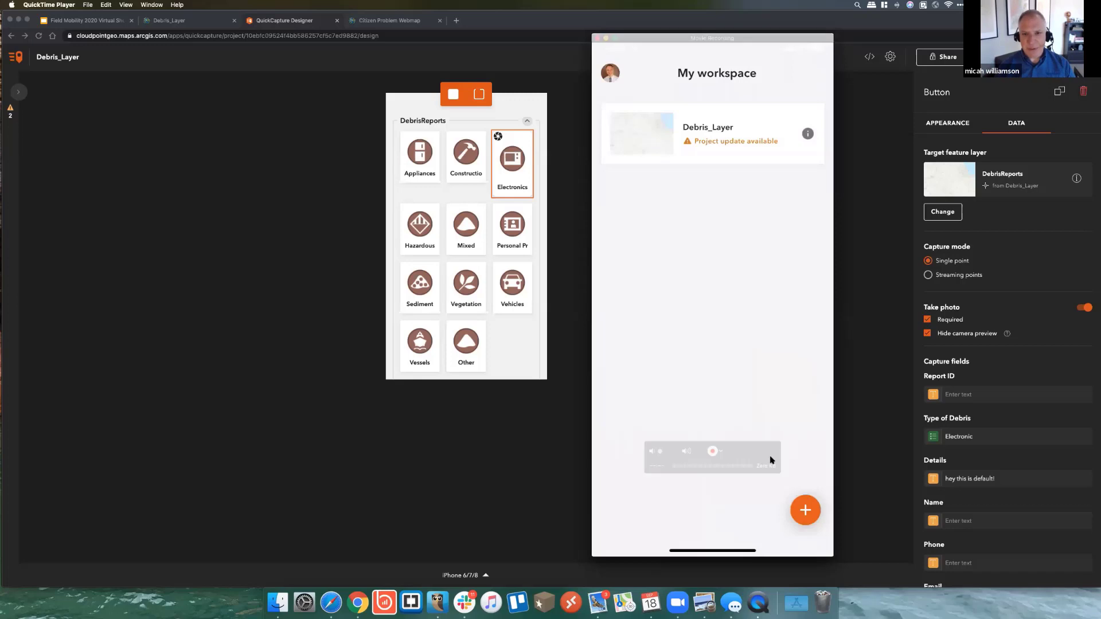
click(808, 135)
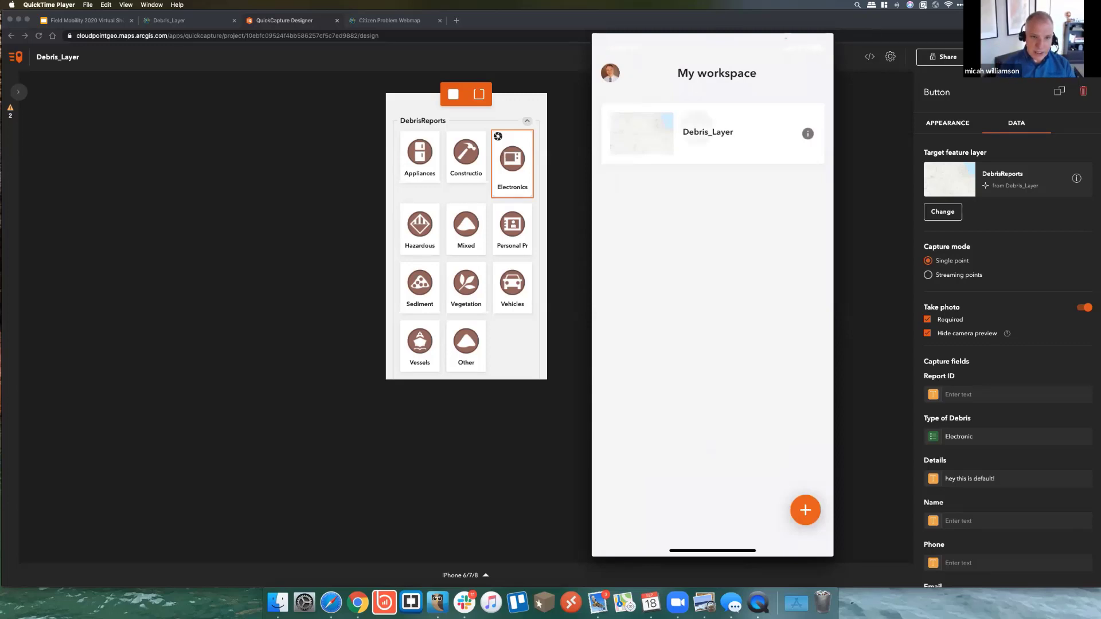
click(697, 123)
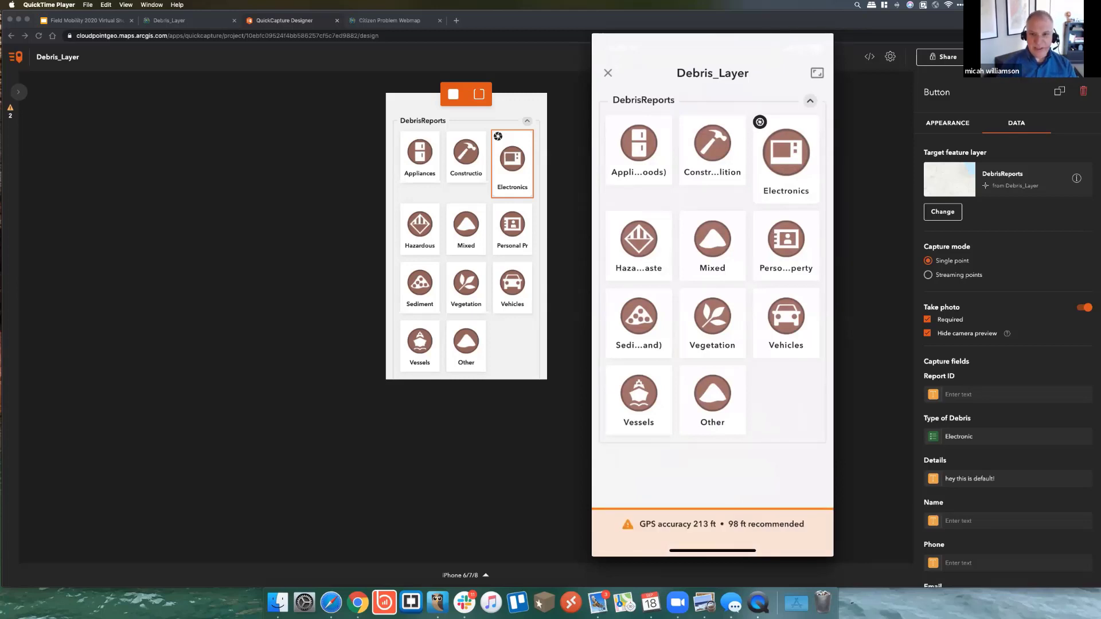
mouse_move(761, 125)
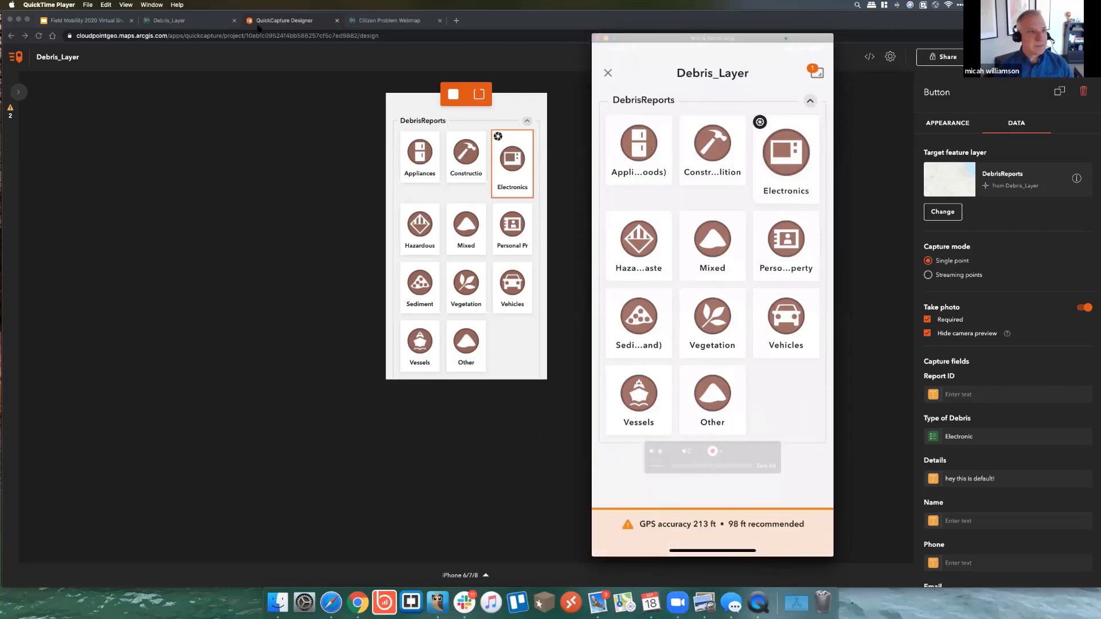
- Zoom to the Roanoke marker and view the Electronic report with Details 'hey this is default!'
click(202, 21)
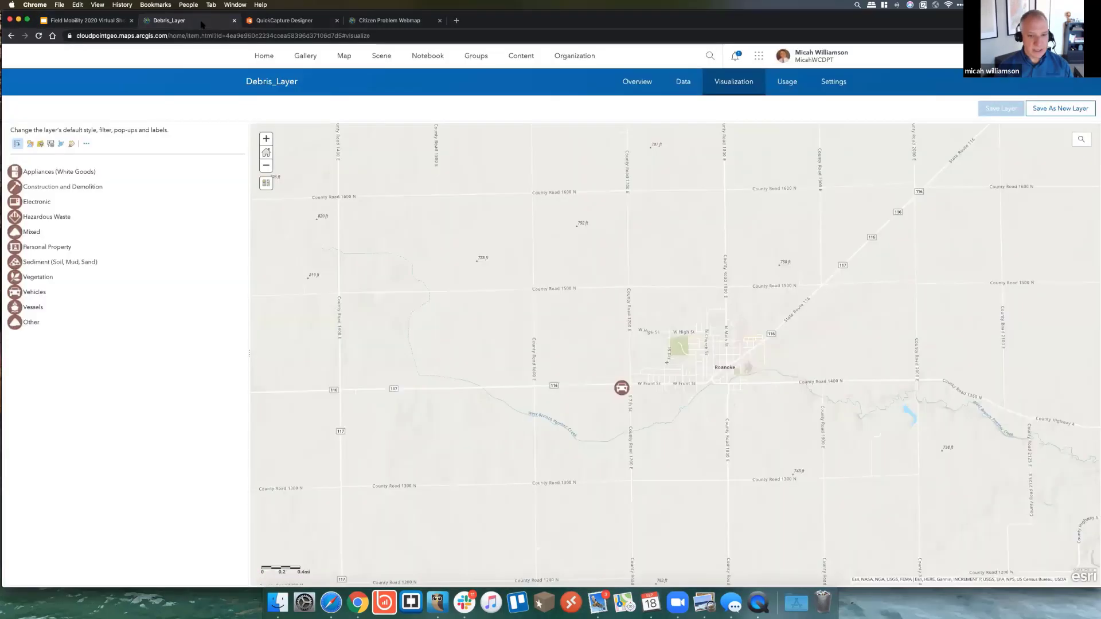
click(266, 139)
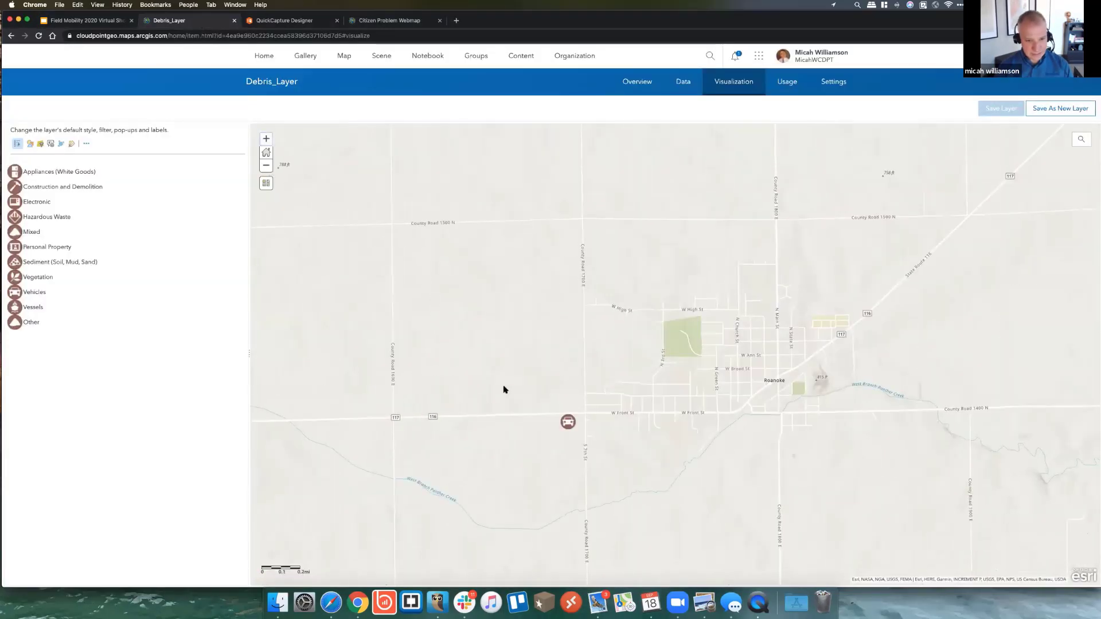
drag(504, 390, 584, 337)
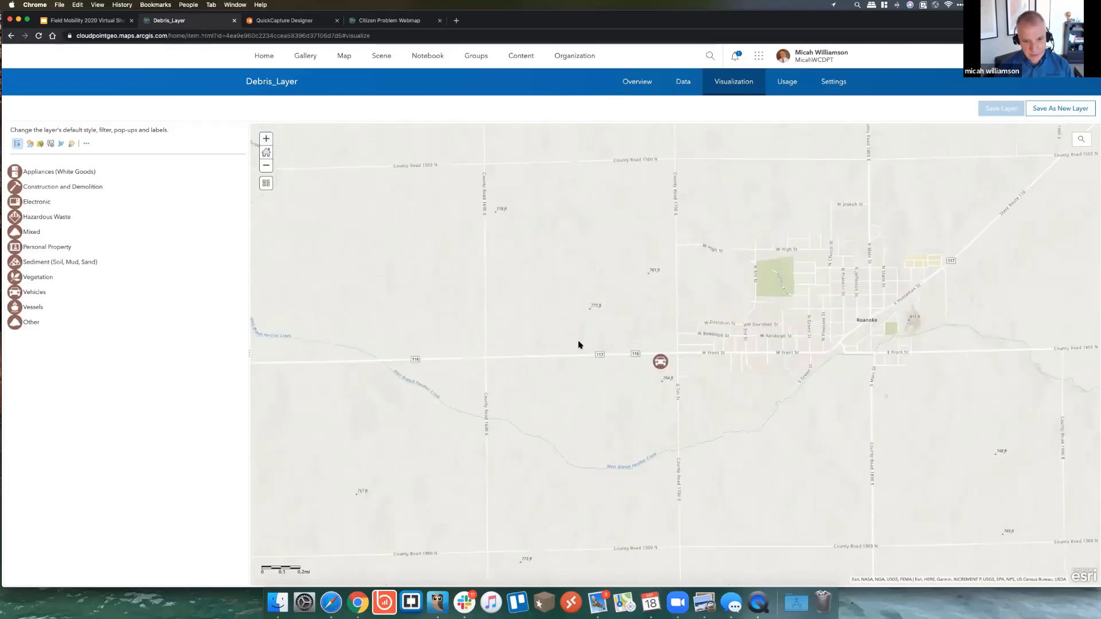
click(266, 139)
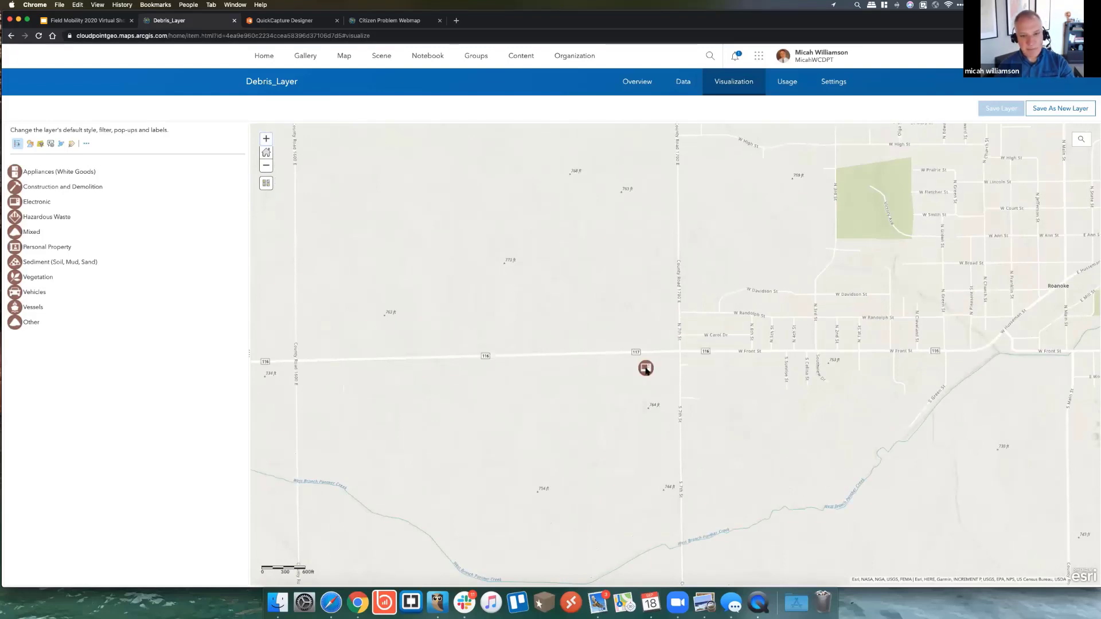
click(646, 370)
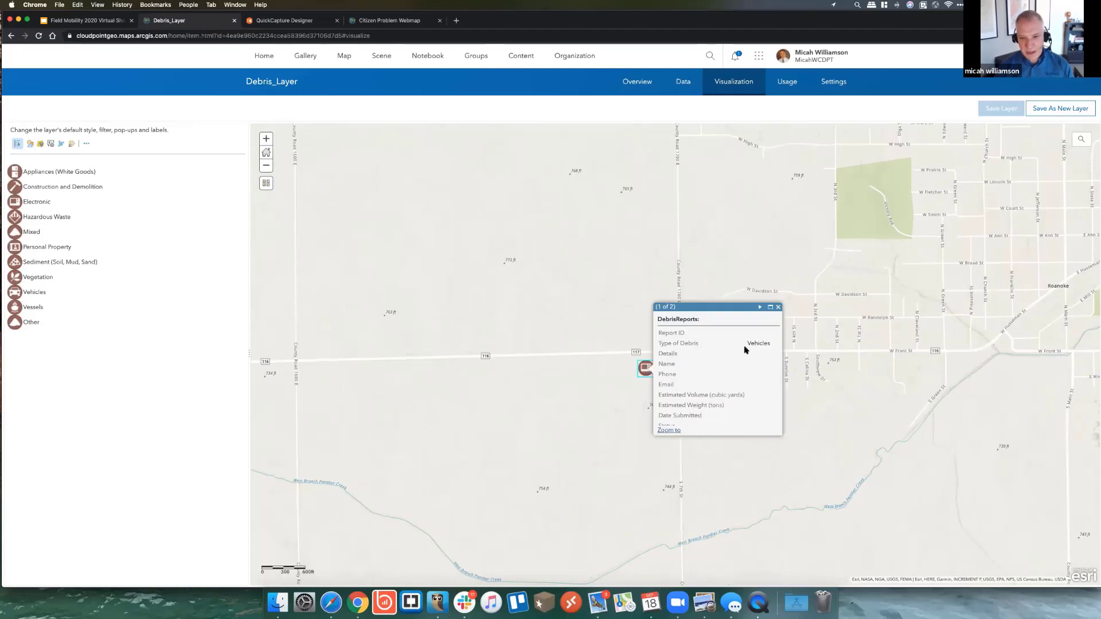
click(759, 308)
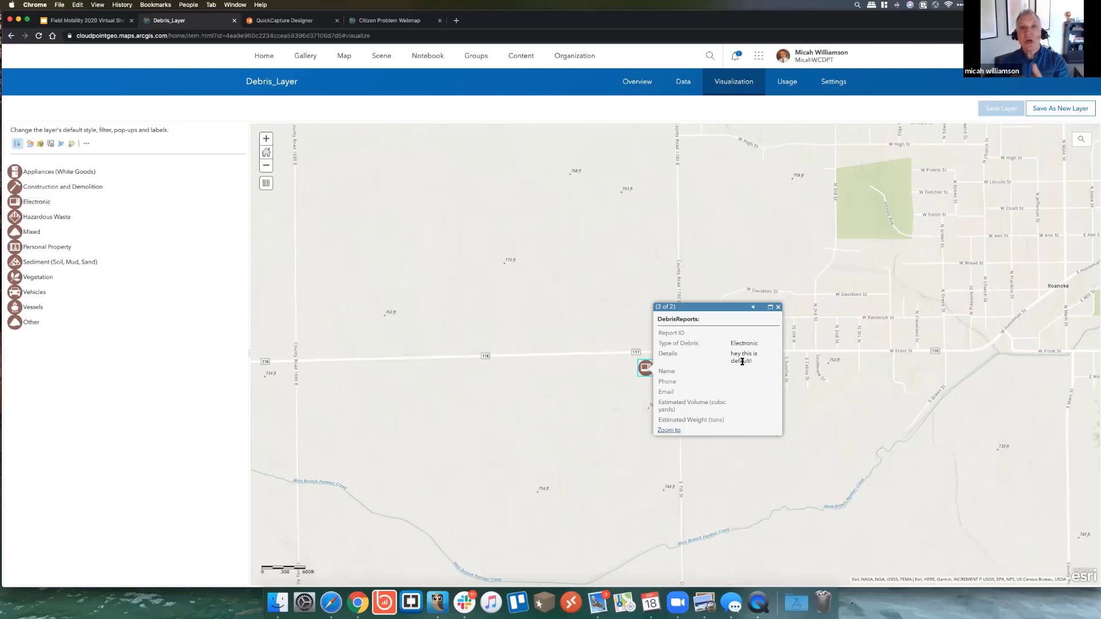
scroll(742, 361, down, 3)
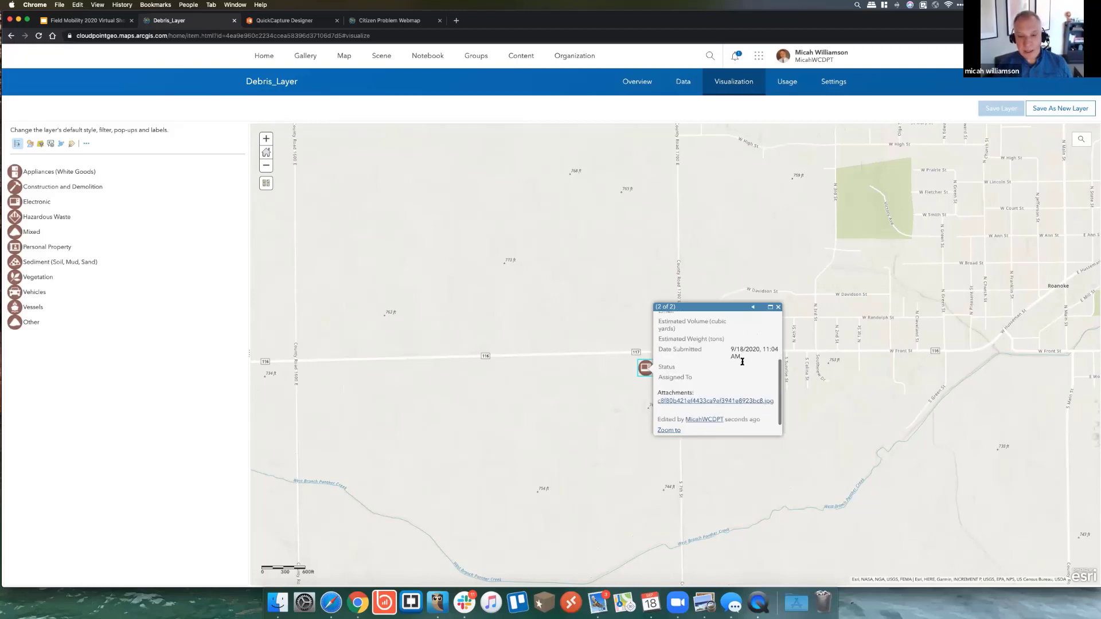
- Open the report's attached .jpg photo, then return to the QuickCapture designer
click(702, 405)
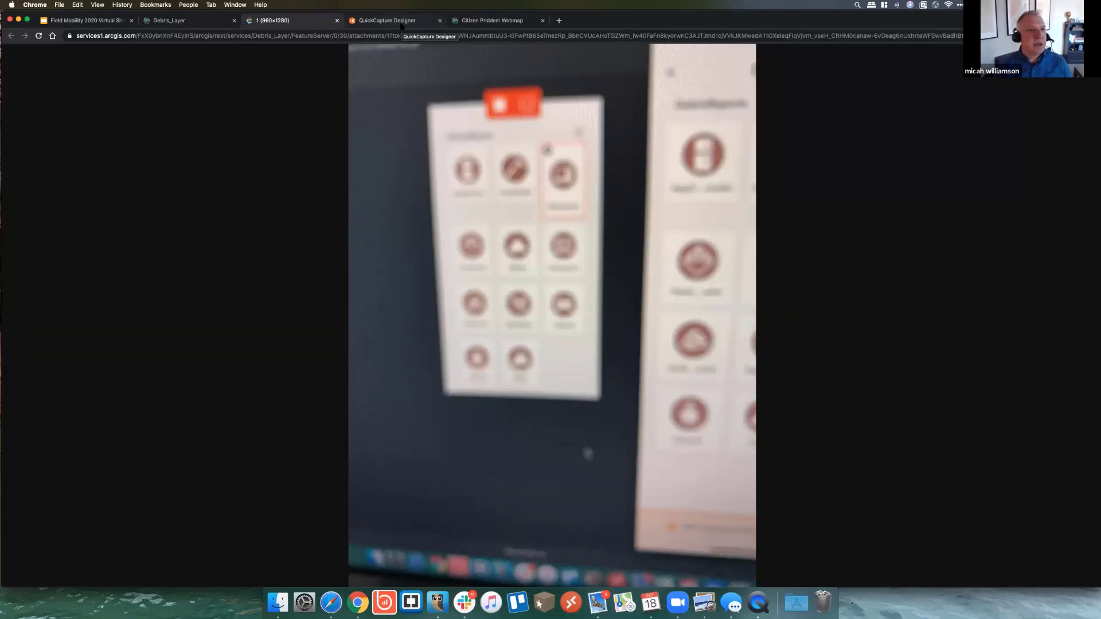
click(401, 23)
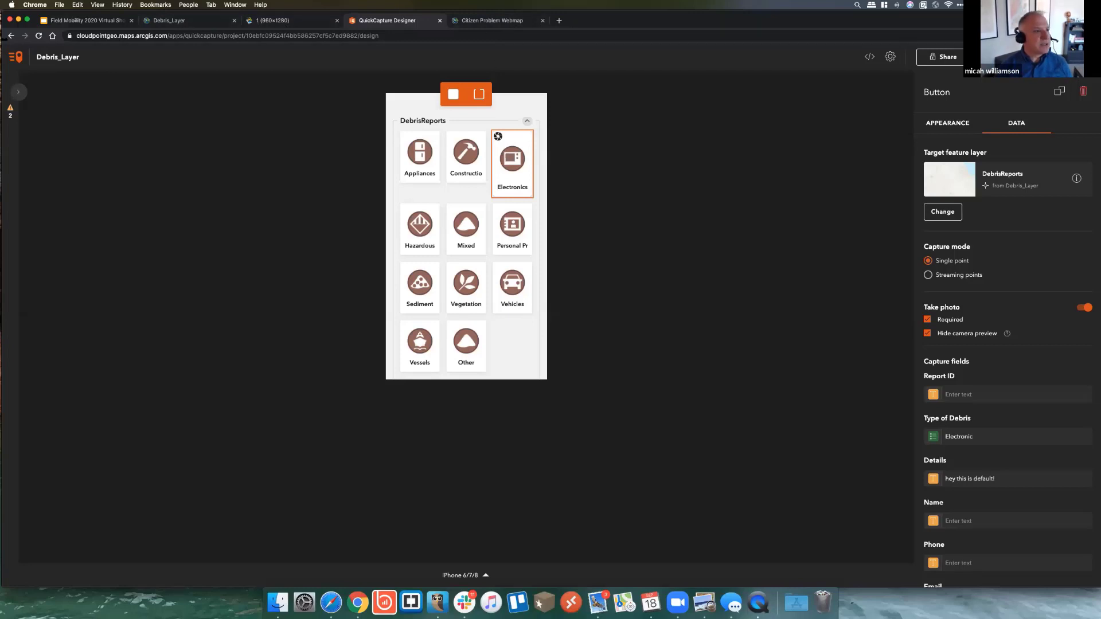
- Return to the Projects list and bring up the new-project options
click(18, 57)
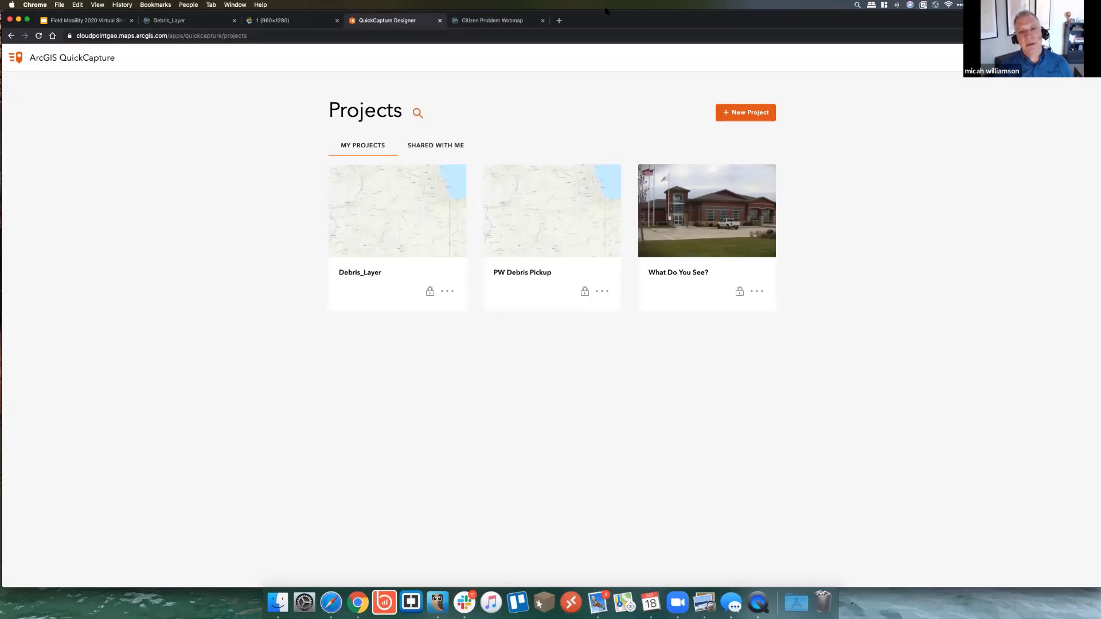
click(748, 111)
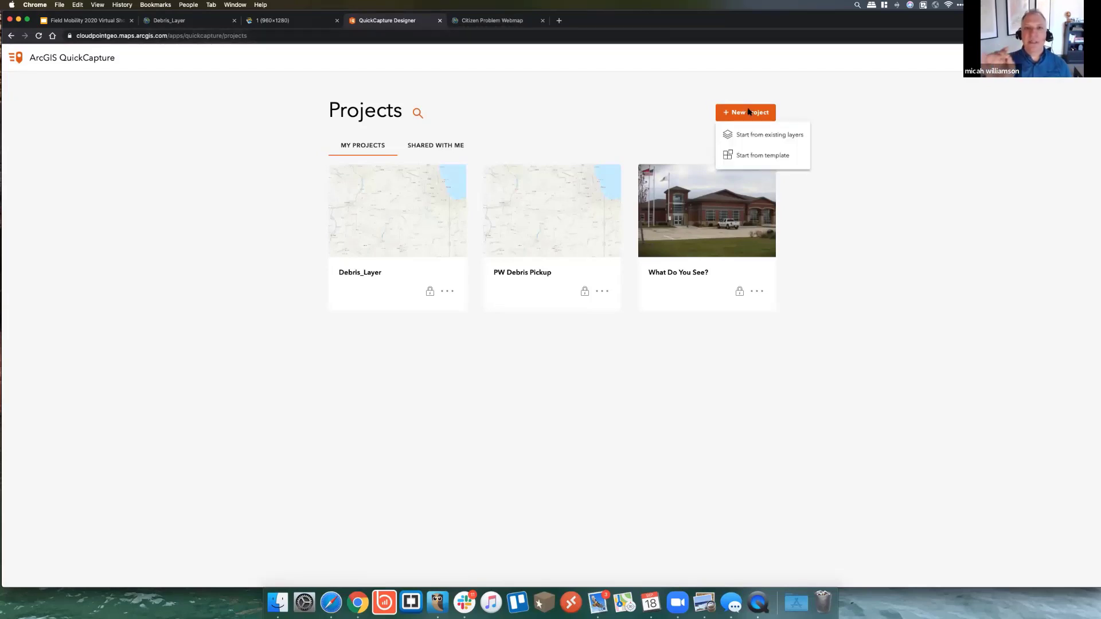
- Create the Road Debris Reporter project from the Esri template and select its Road Sign button
click(762, 156)
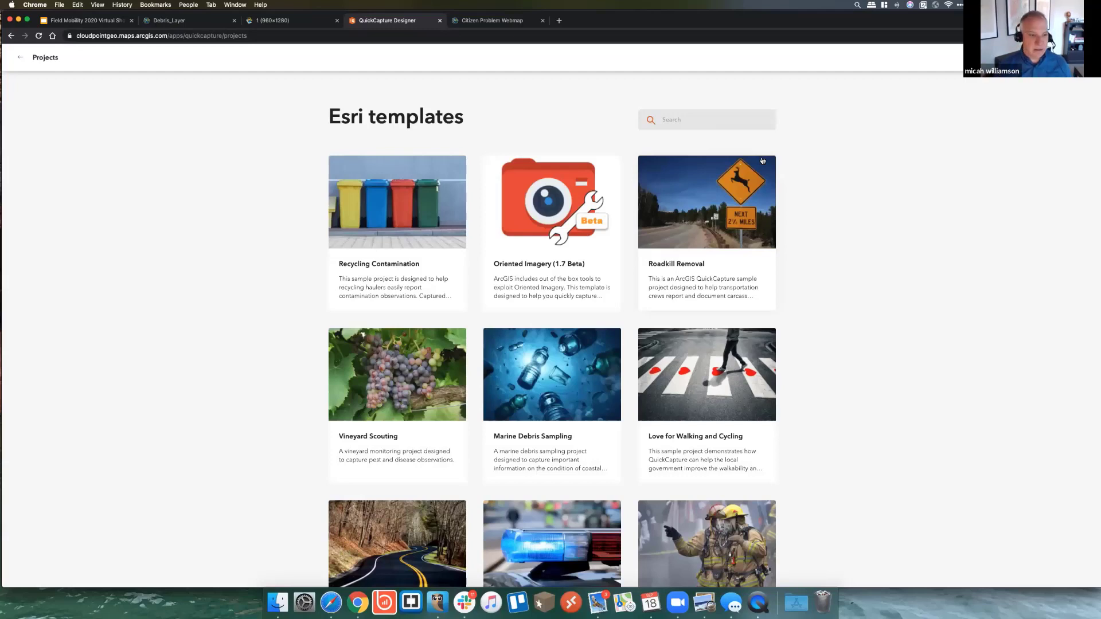
scroll(744, 278, down, 2)
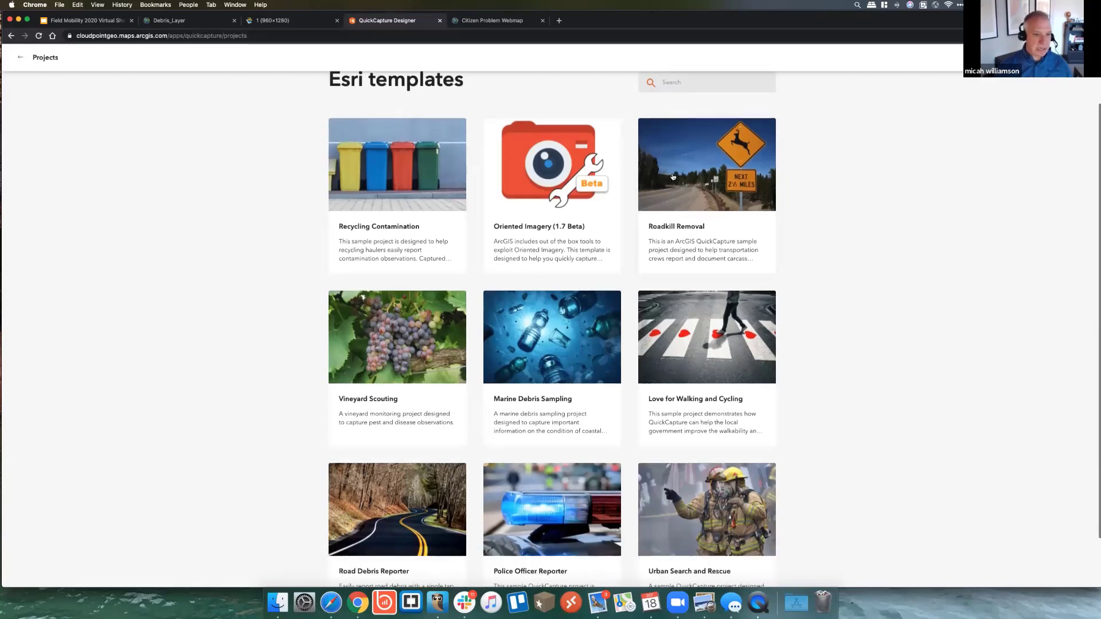
scroll(673, 177, down, 3)
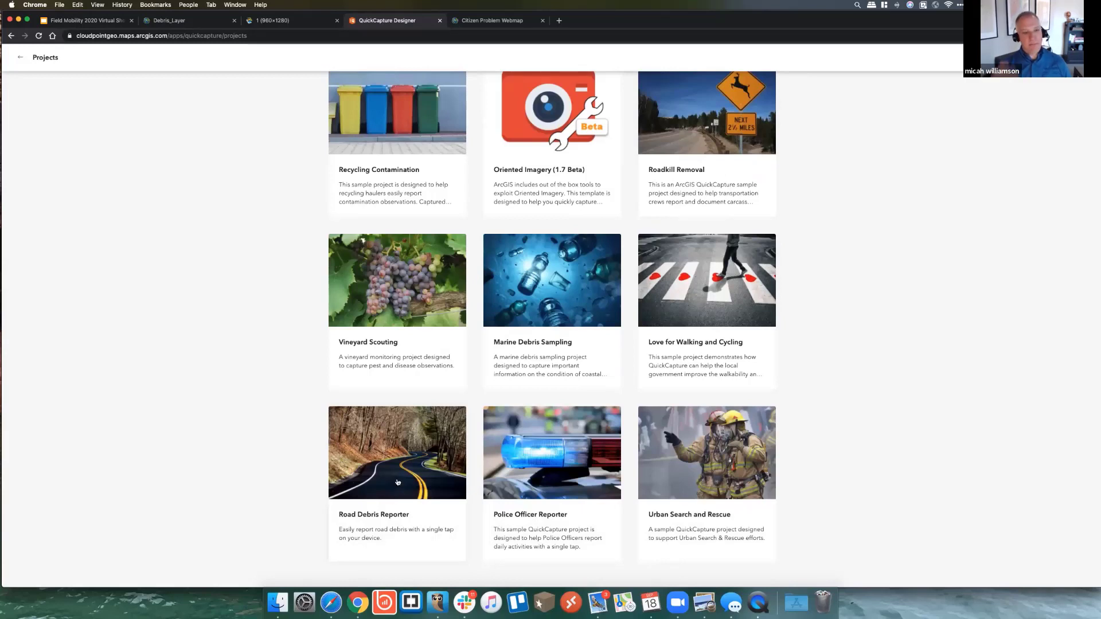
click(388, 504)
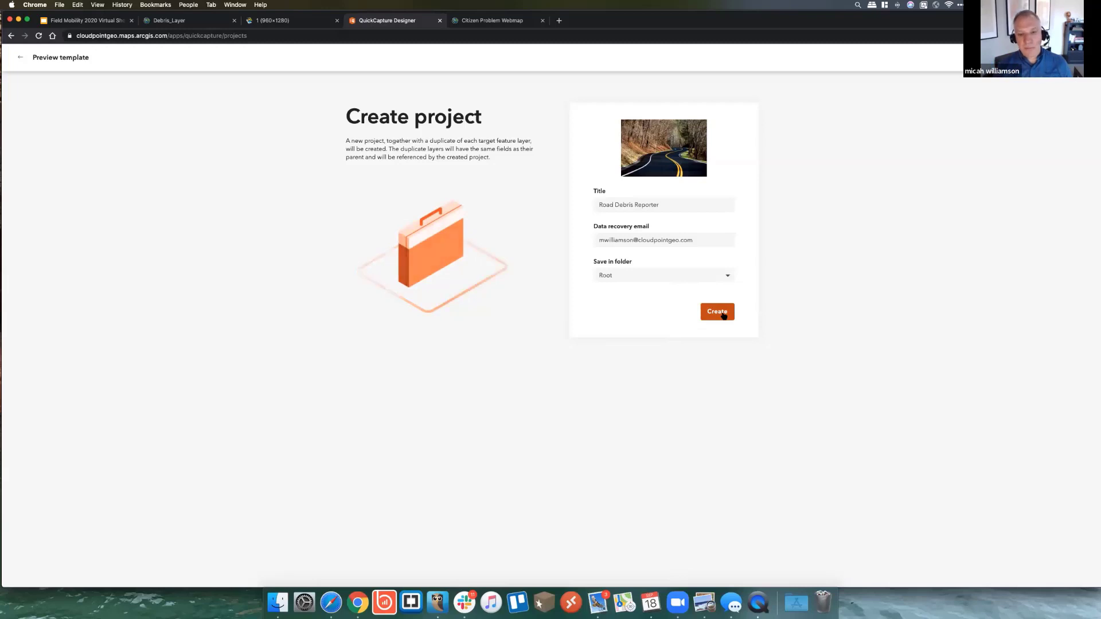
click(724, 316)
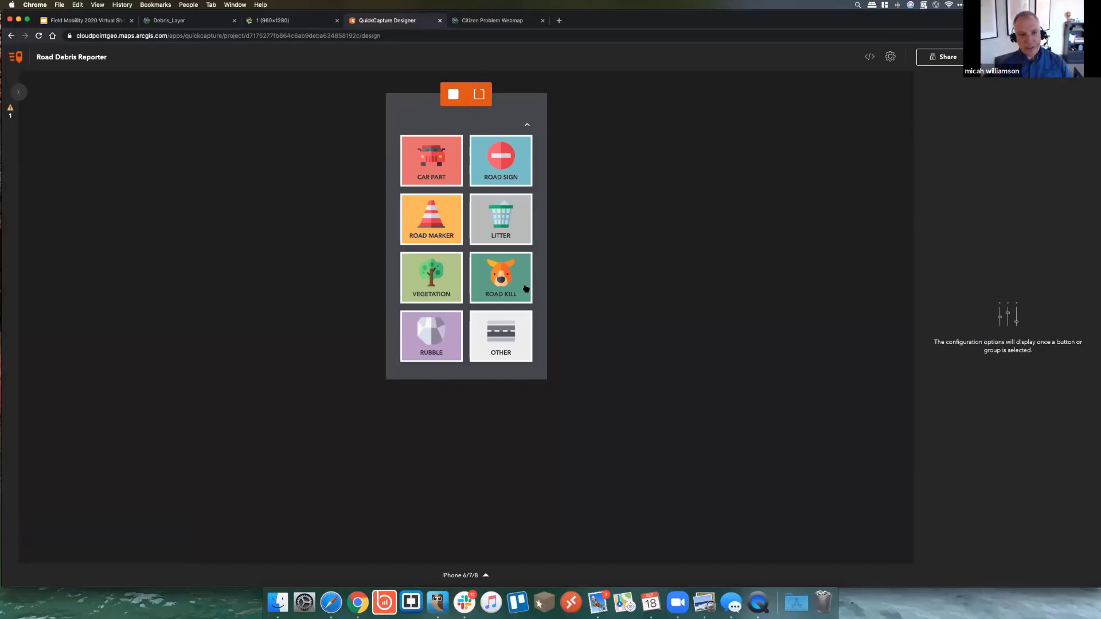
click(497, 179)
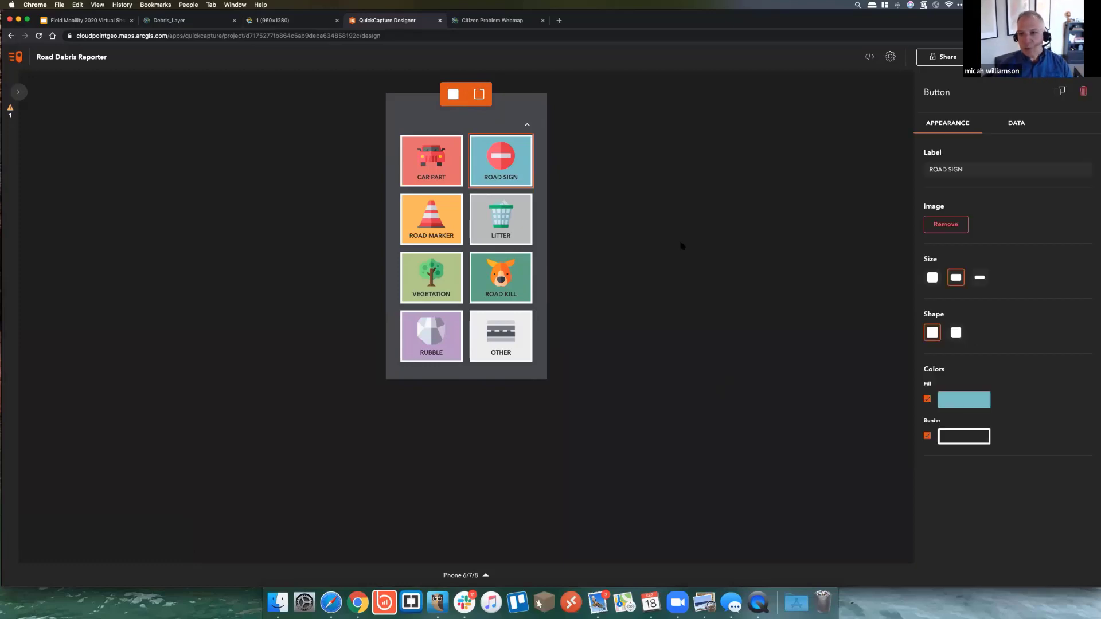
- Fill the Road Sign button's Speed (km/h) field from the Speed (mi/h) variable
click(1012, 129)
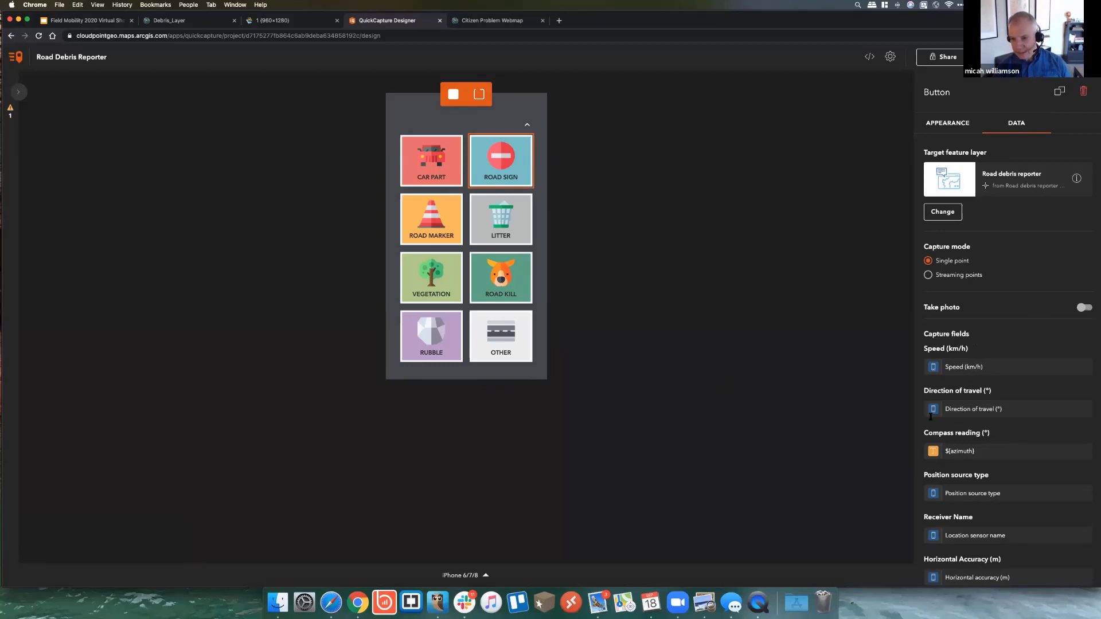
click(968, 366)
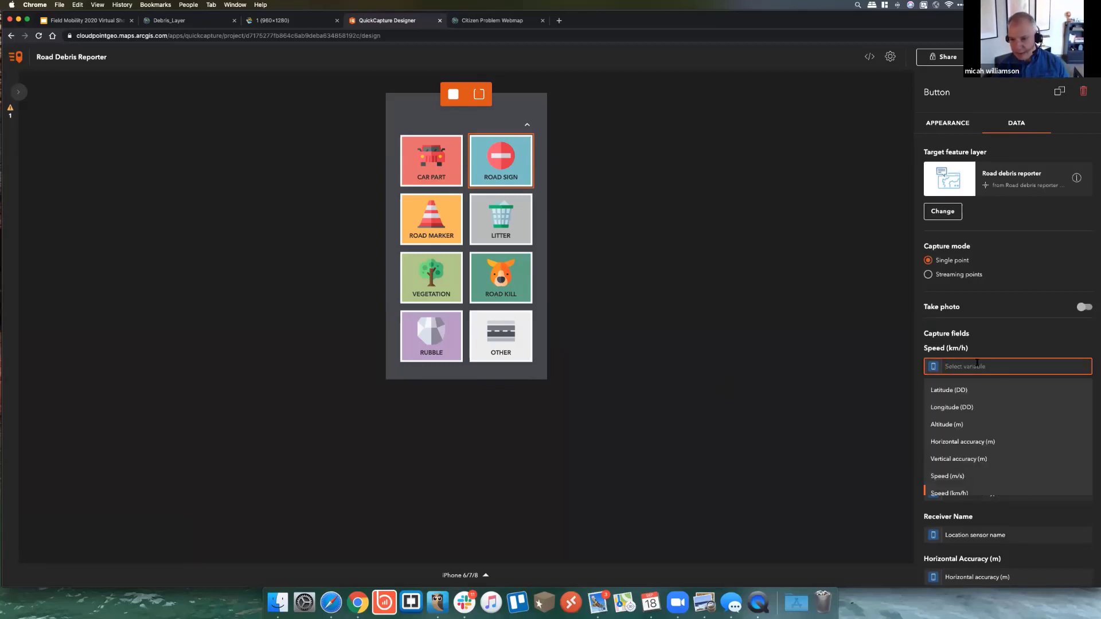
scroll(987, 456, down, 1)
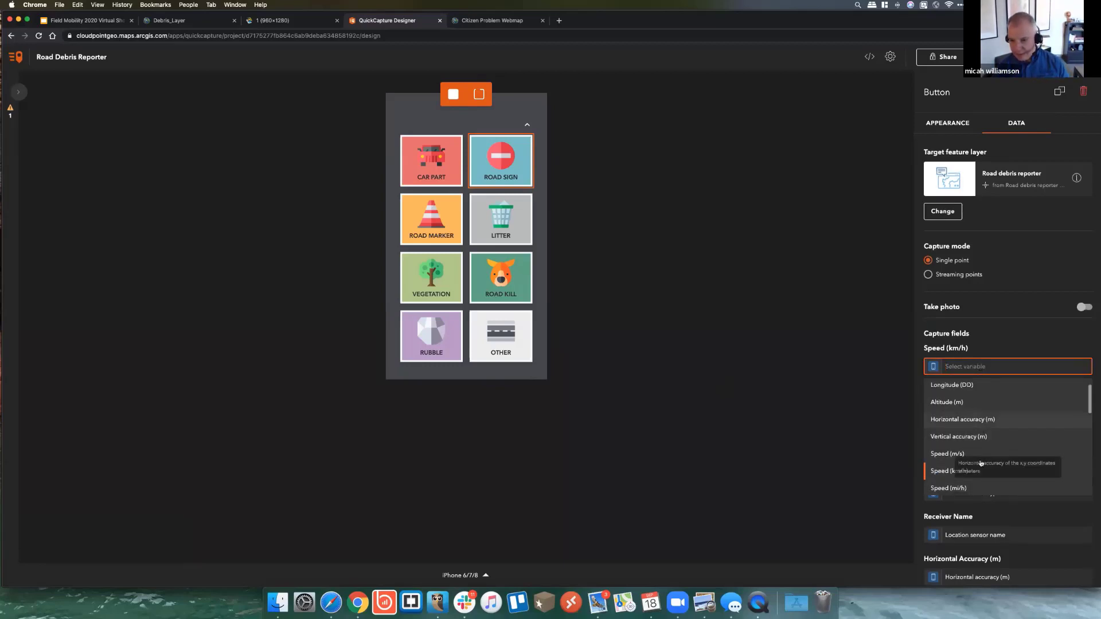
scroll(992, 477, down, 1)
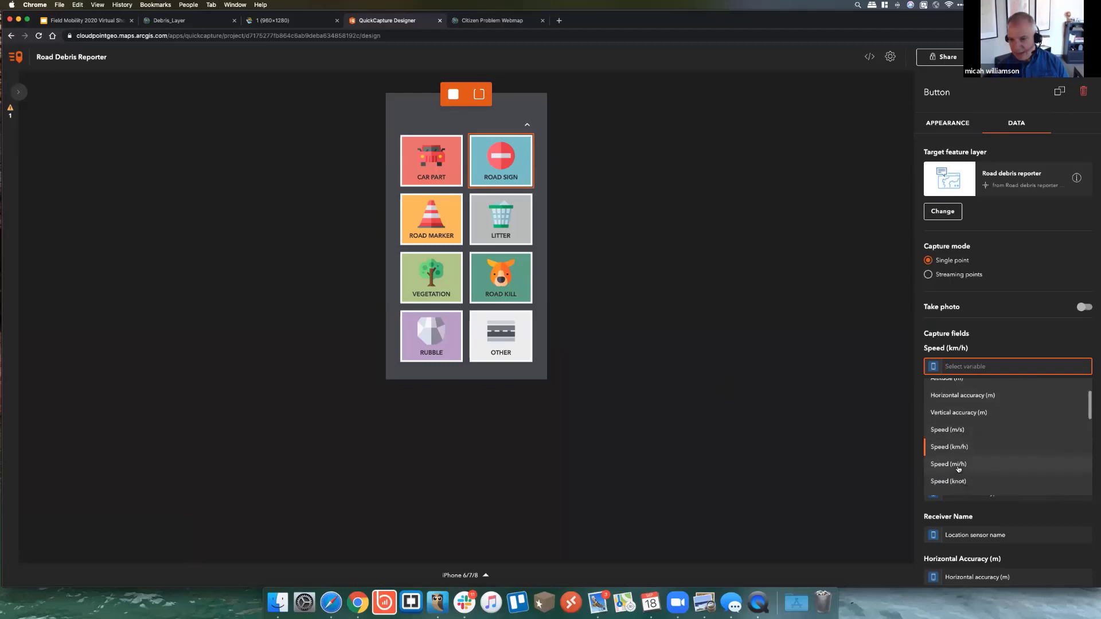
click(992, 472)
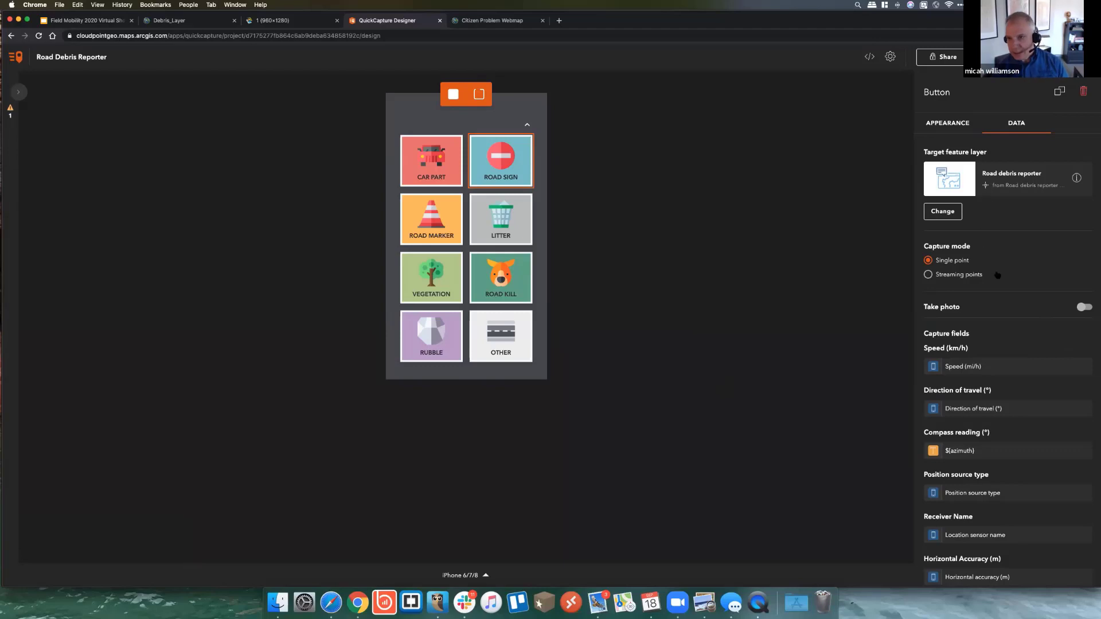
scroll(956, 304, down, 2)
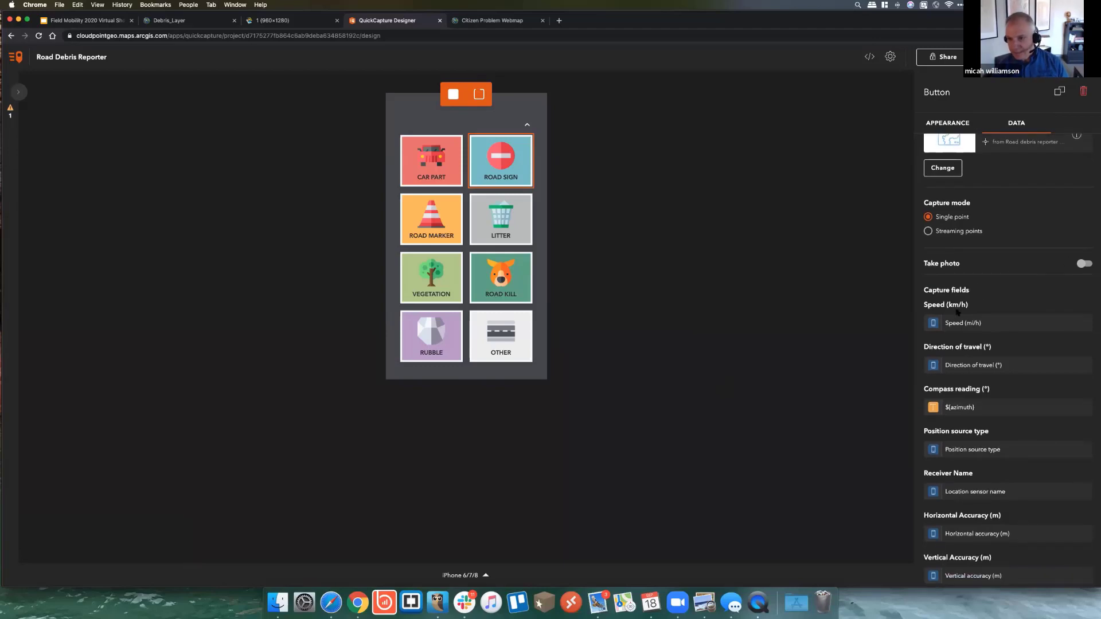
scroll(957, 312, down, 2)
double_click(952, 254)
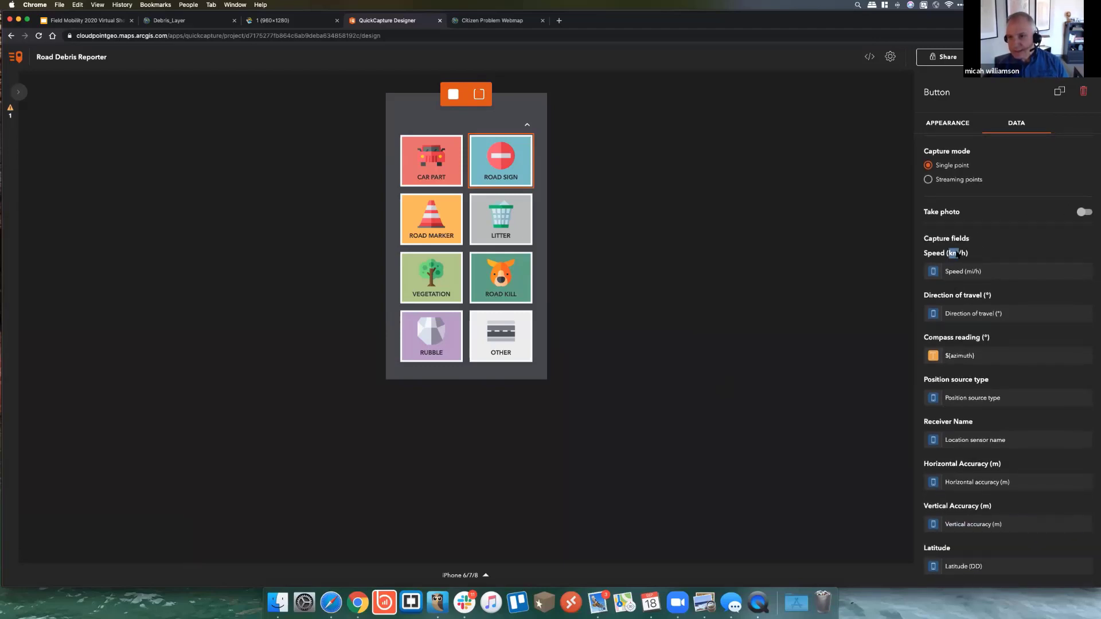
scroll(1009, 252, up, 3)
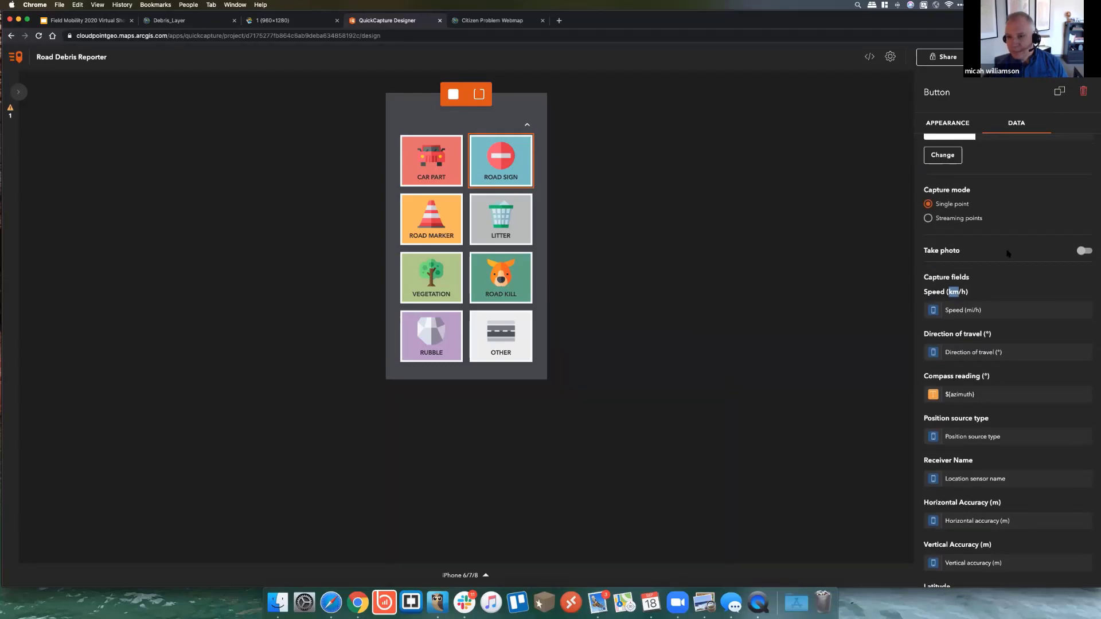
scroll(986, 282, up, 1)
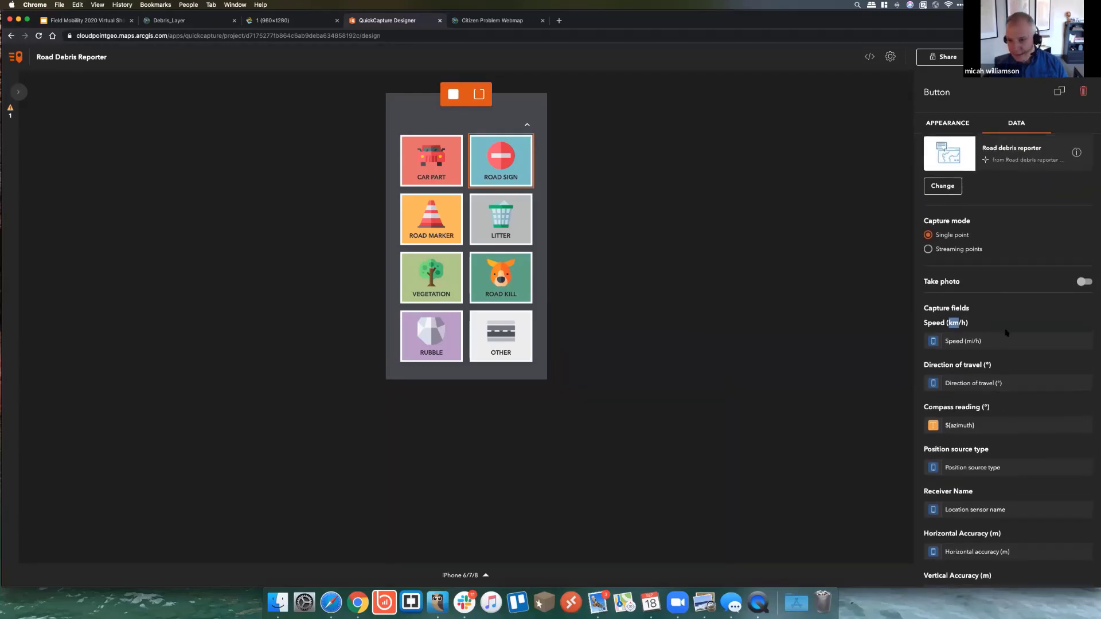
click(1034, 259)
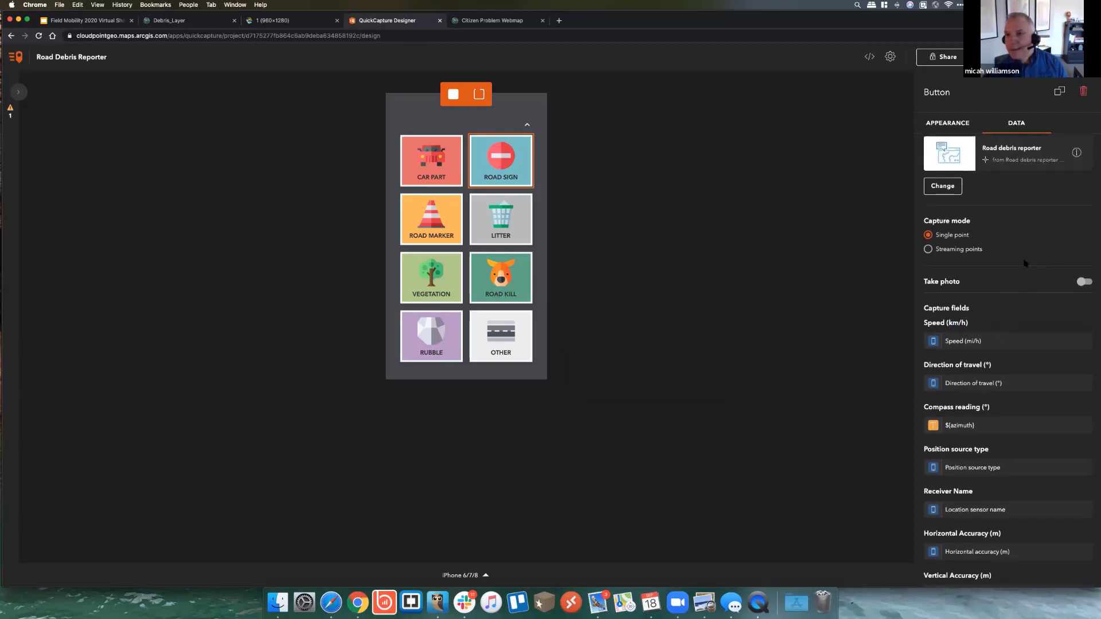
- Review the Road Sign button's appearance settings and return to the Projects list
click(948, 125)
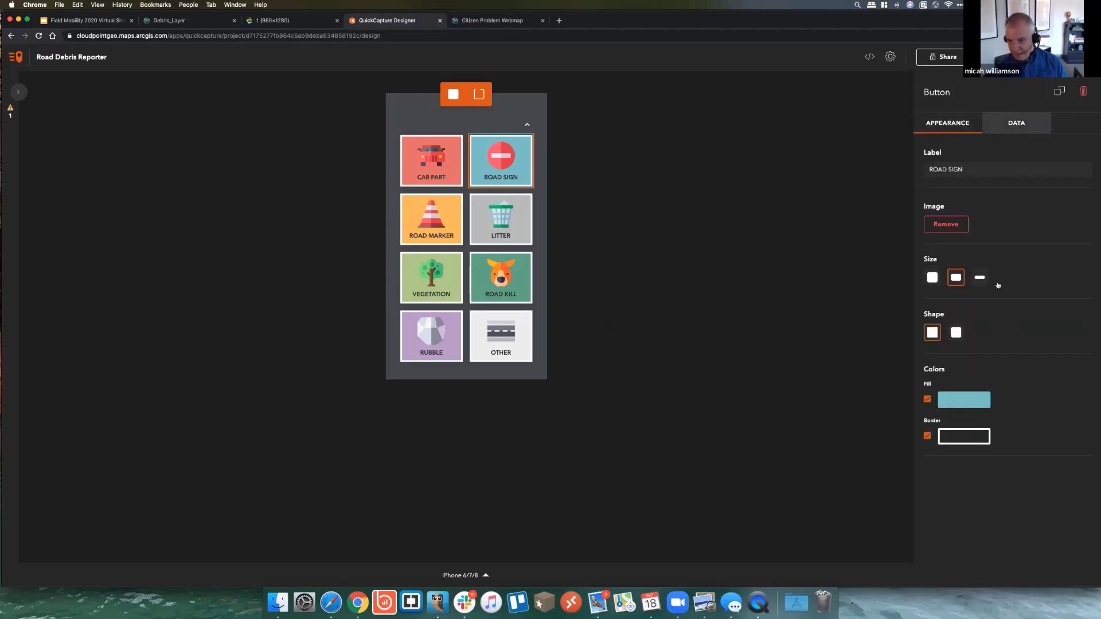
click(1011, 123)
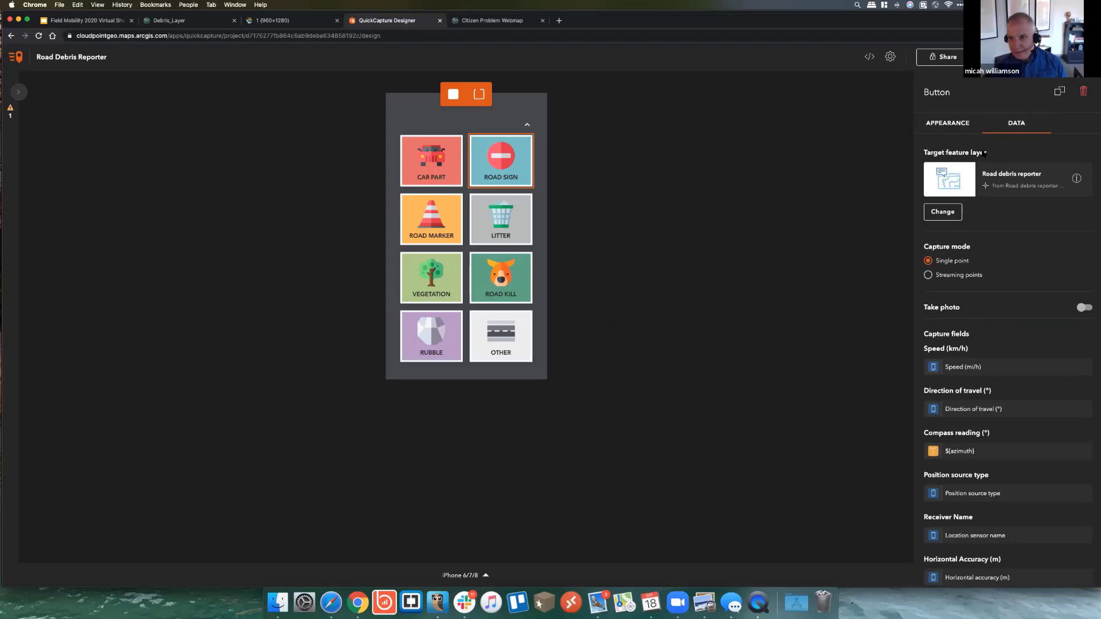
click(954, 126)
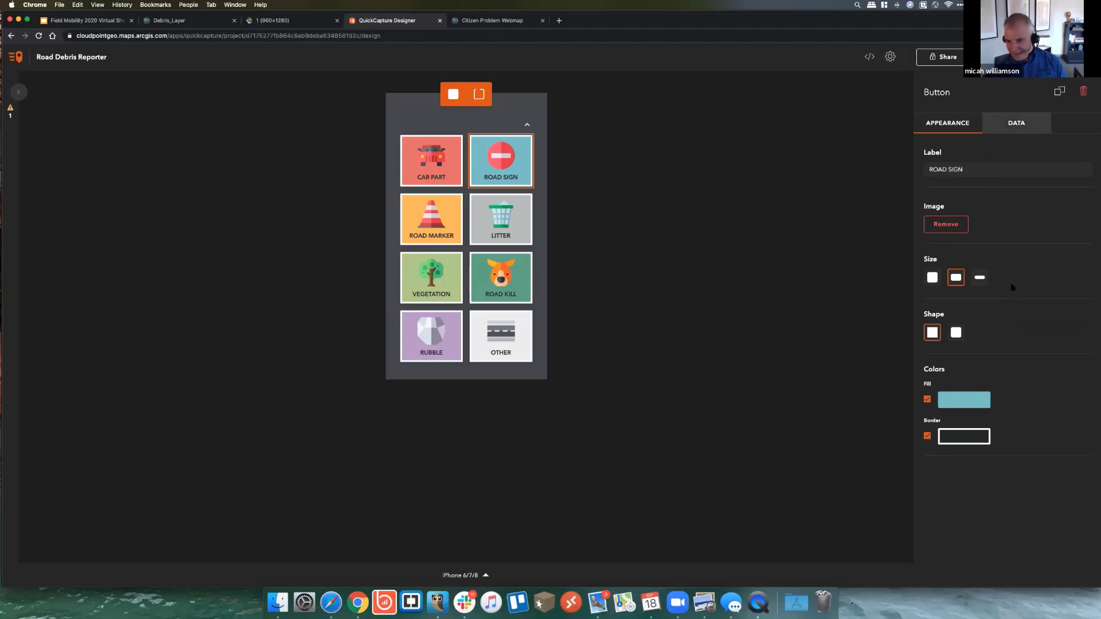
scroll(1003, 344, down, 1)
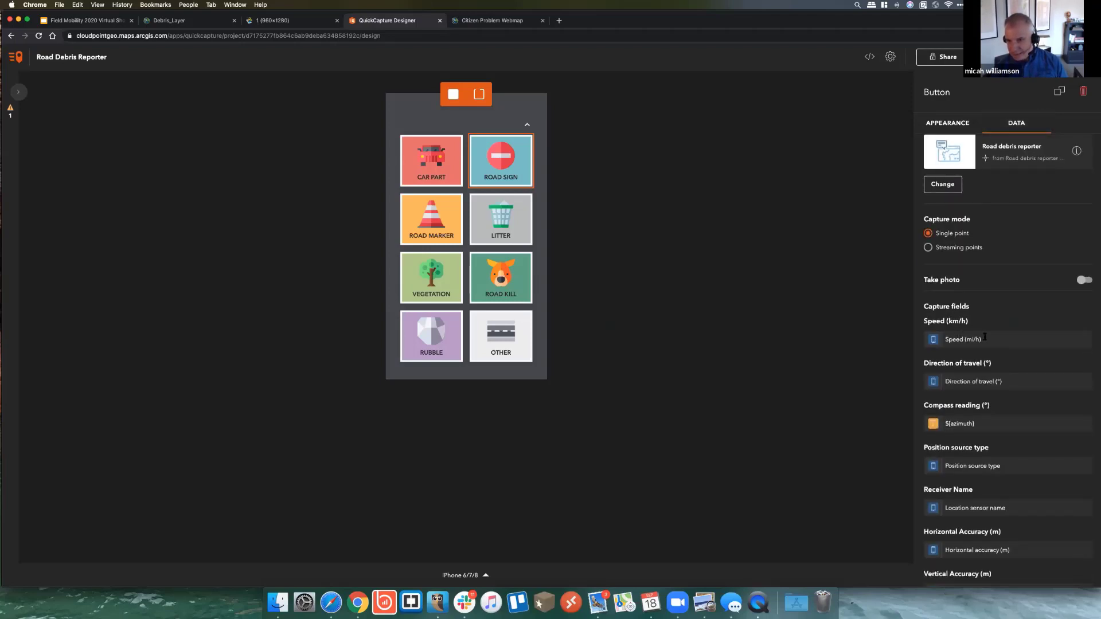
scroll(974, 324, down, 1)
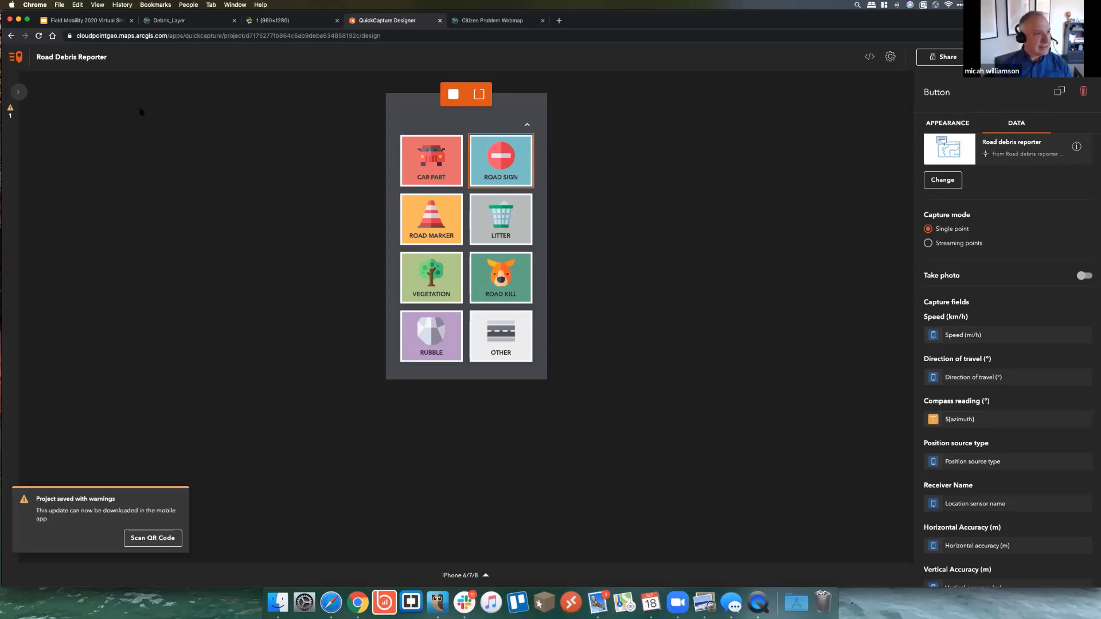
click(15, 57)
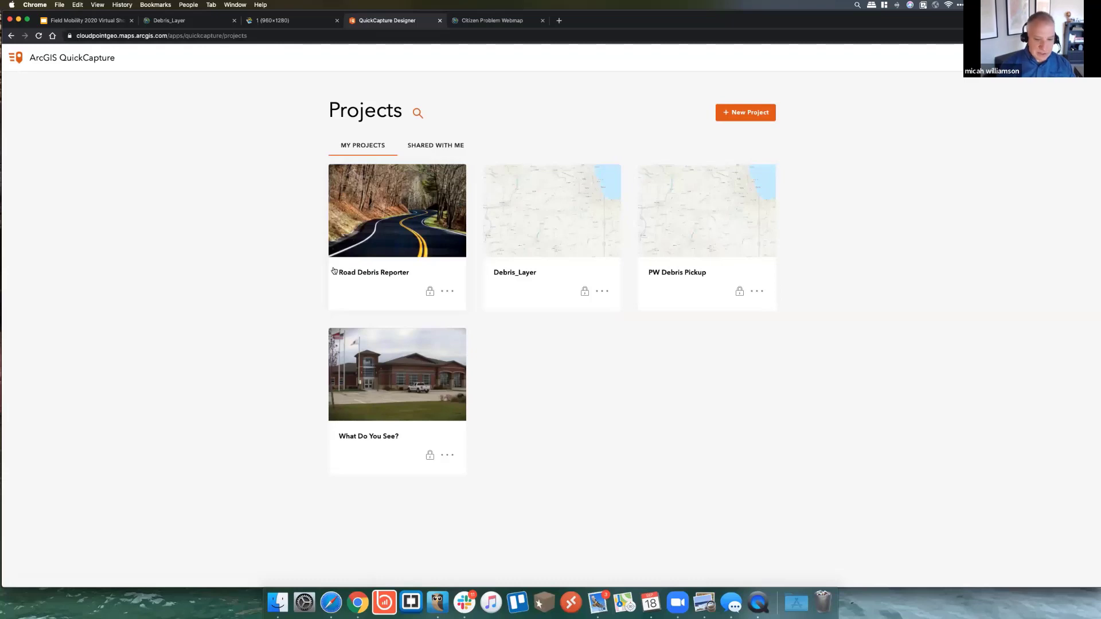
- Bring the QuickTime iPhone mirror forward, then return to the Debris_Layer map in Chrome
click(758, 611)
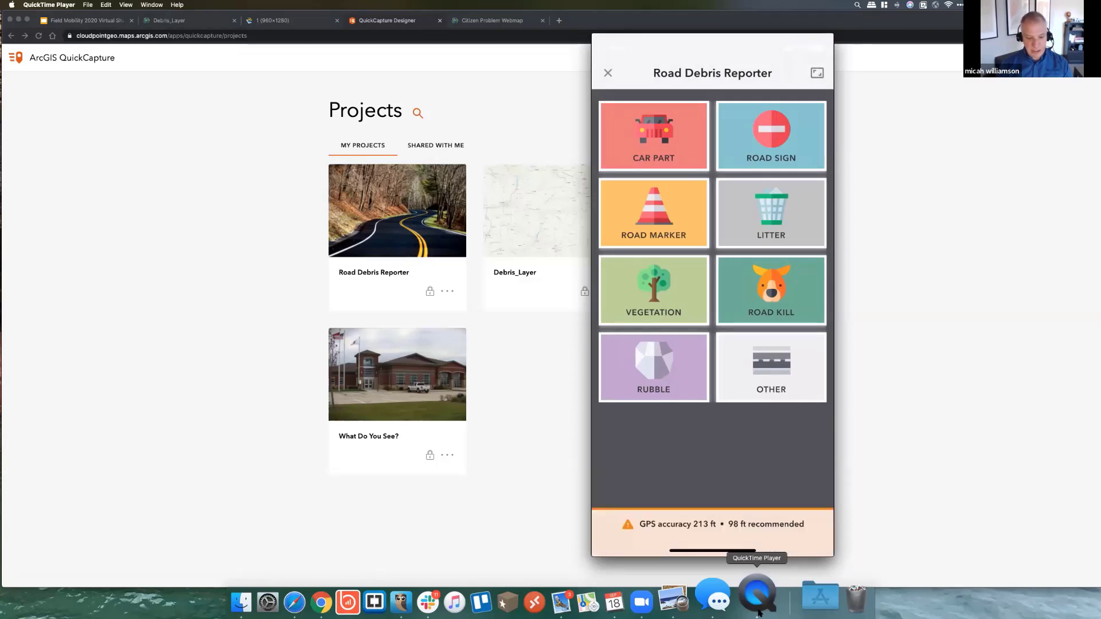
click(757, 608)
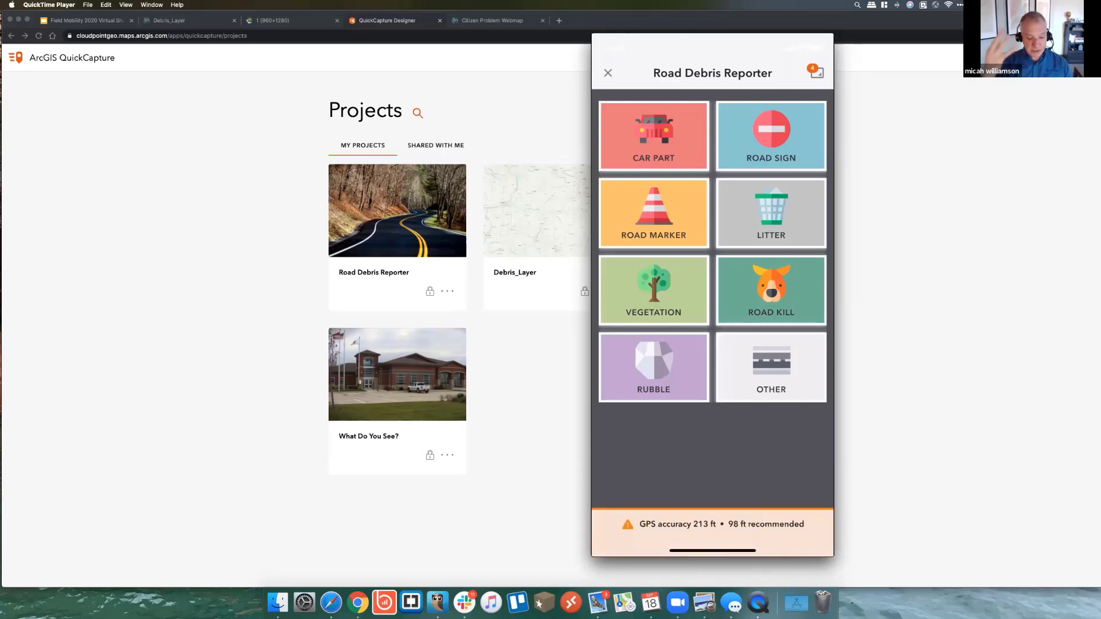
mouse_move(748, 72)
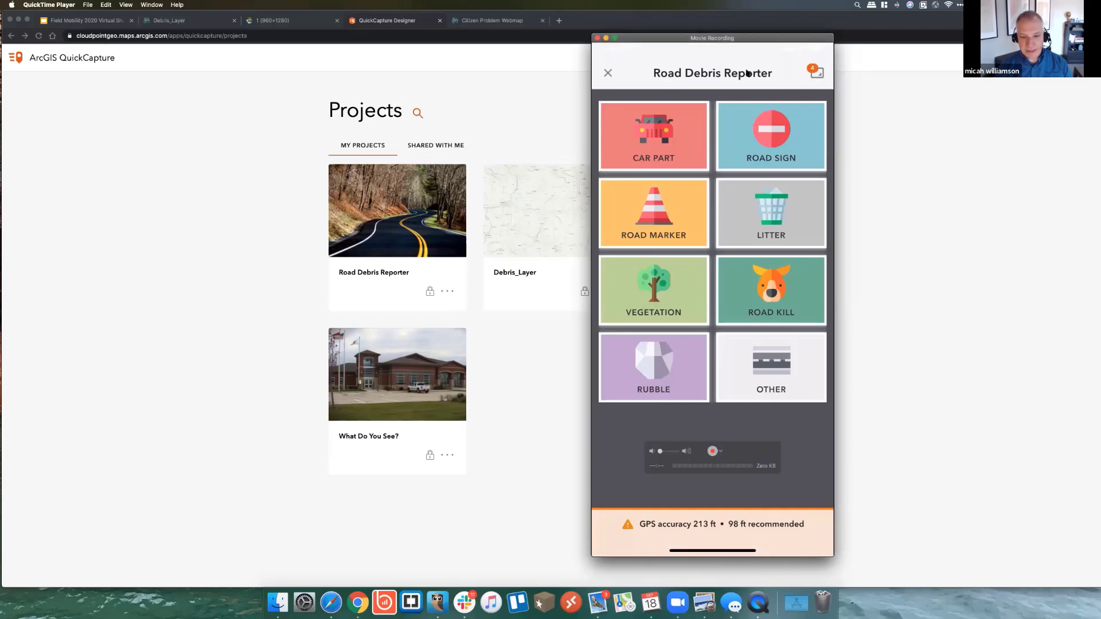
click(171, 22)
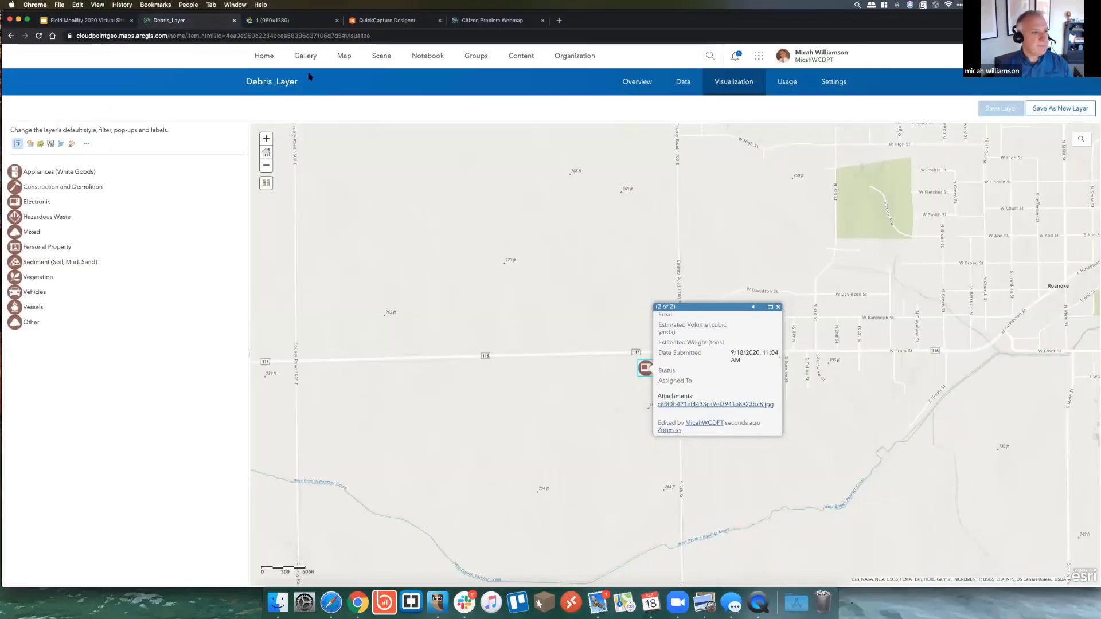
- Check the Road debris reporter layer's data: Litter, Road Kill, Vegetation, Road Marker records
click(515, 60)
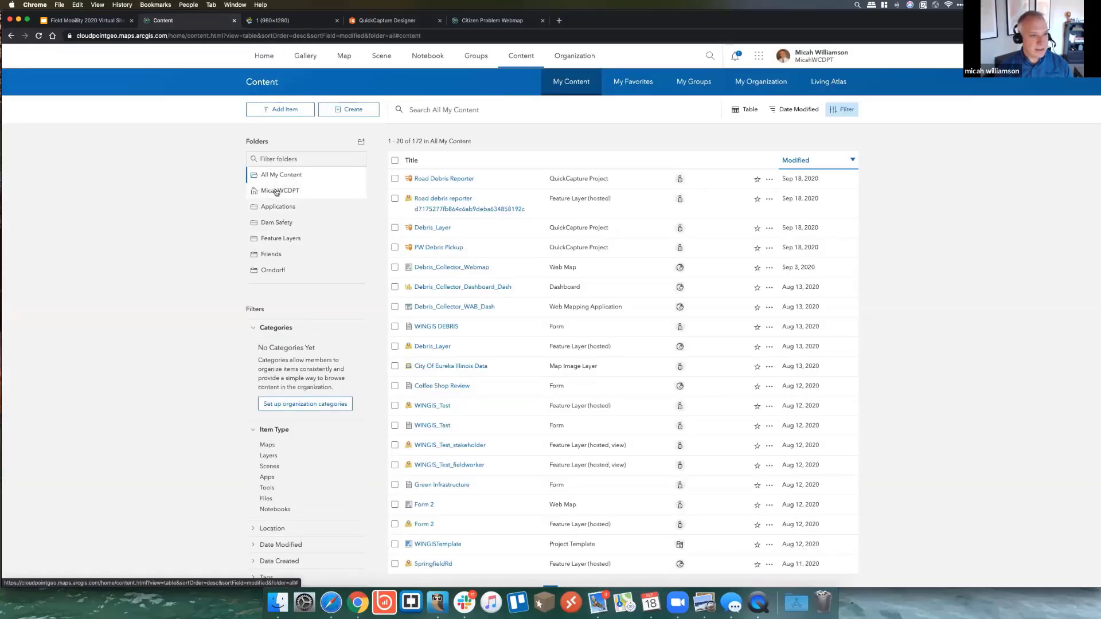
click(280, 190)
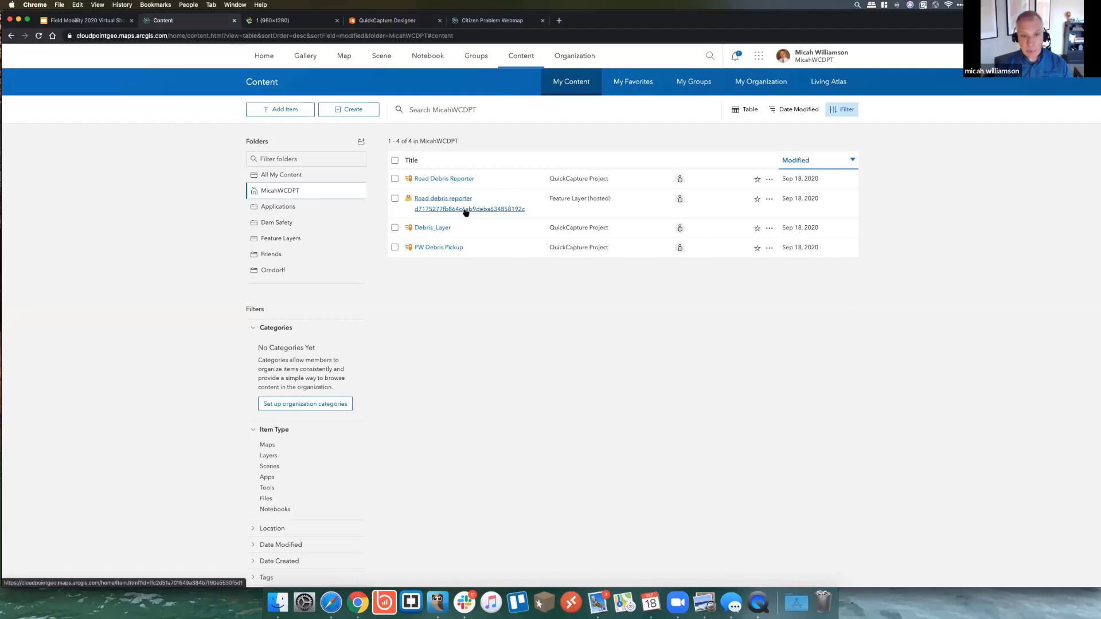
click(442, 200)
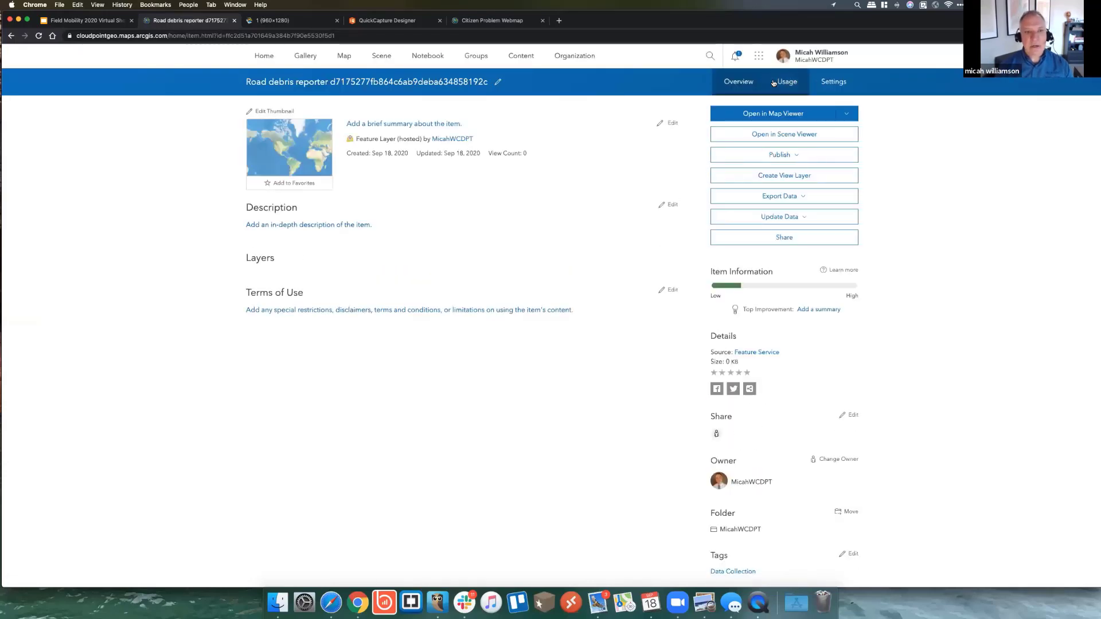
click(683, 83)
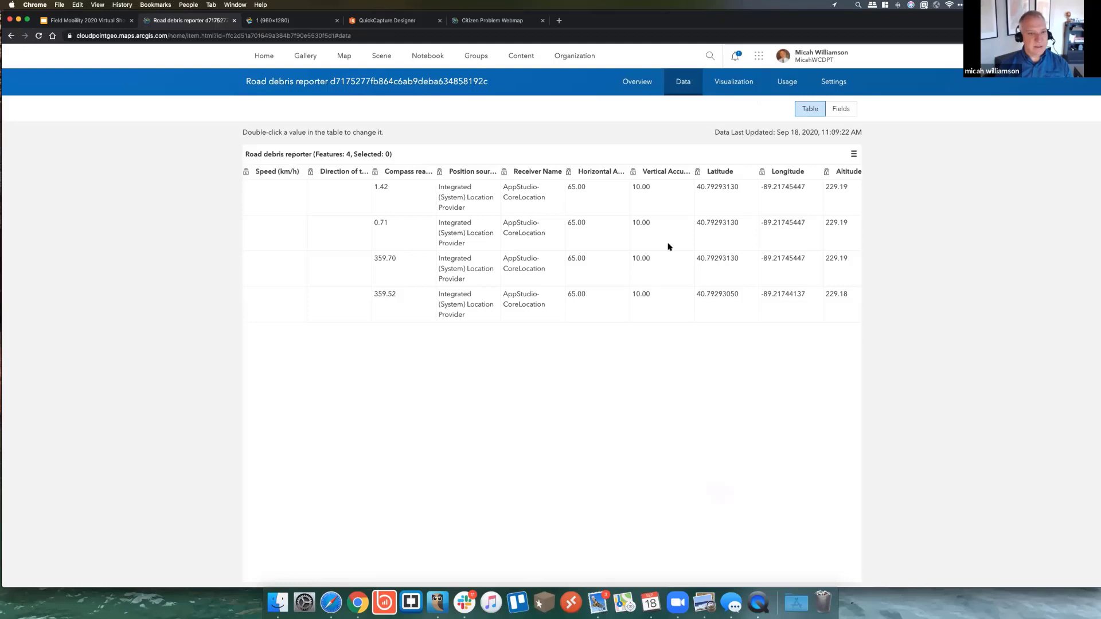
scroll(553, 235, right, 10)
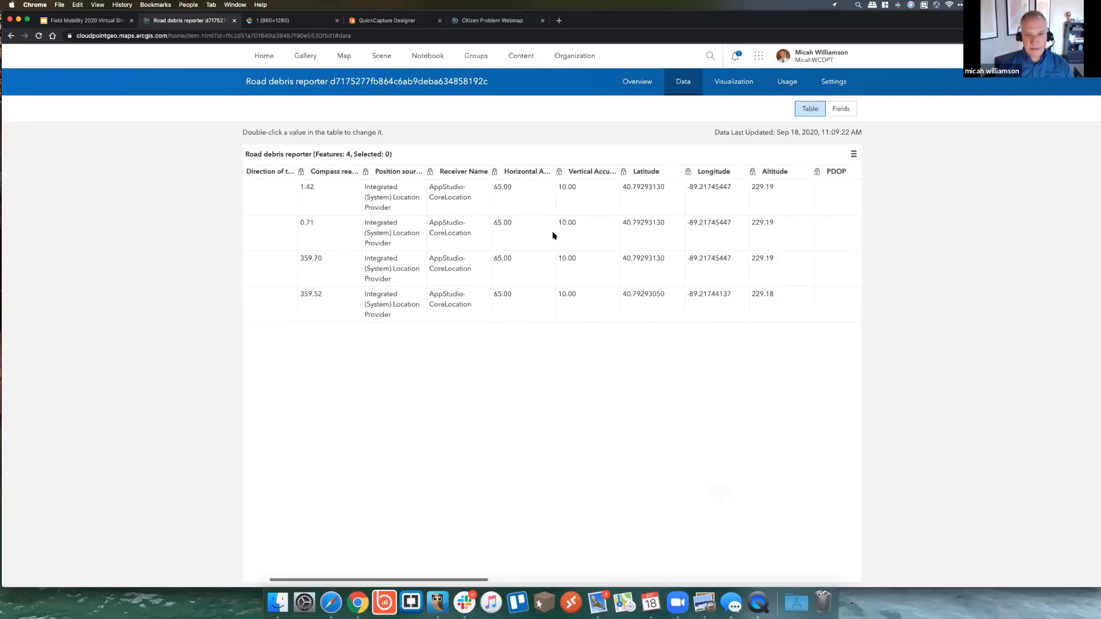
scroll(554, 235, right, 10)
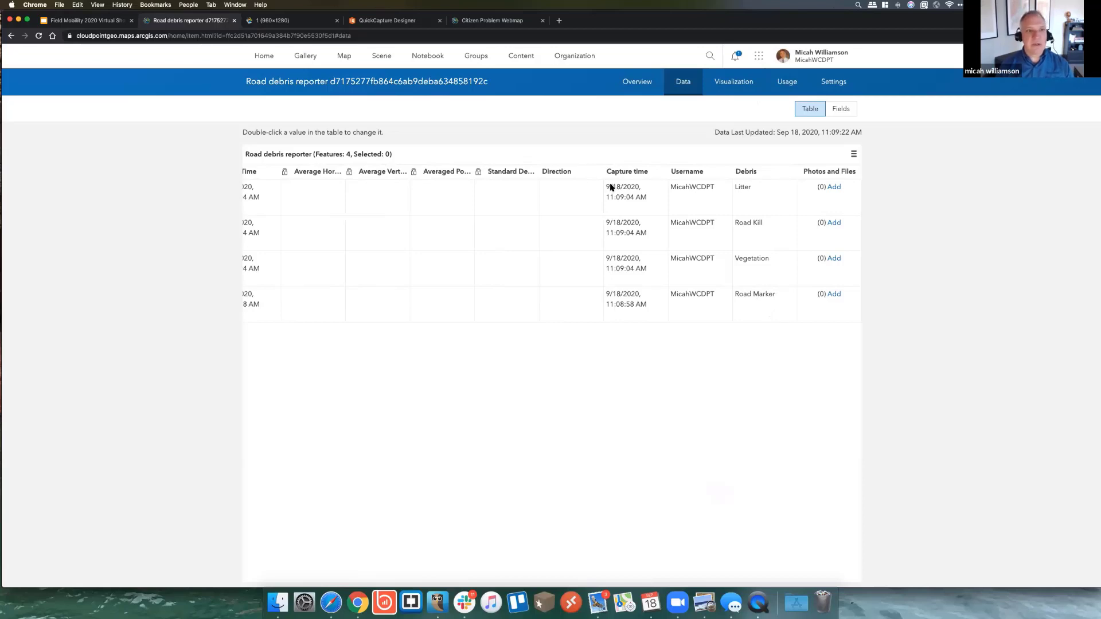
click(397, 23)
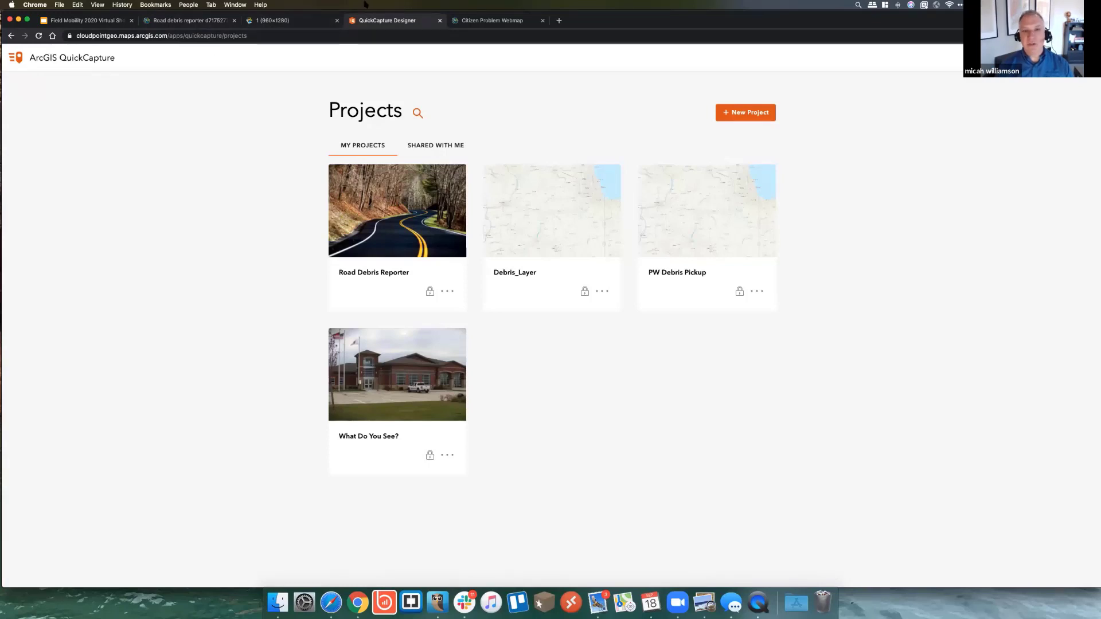
- Show the New Project options, then go to the 'What's in a field?' slide in Google Slides
click(762, 112)
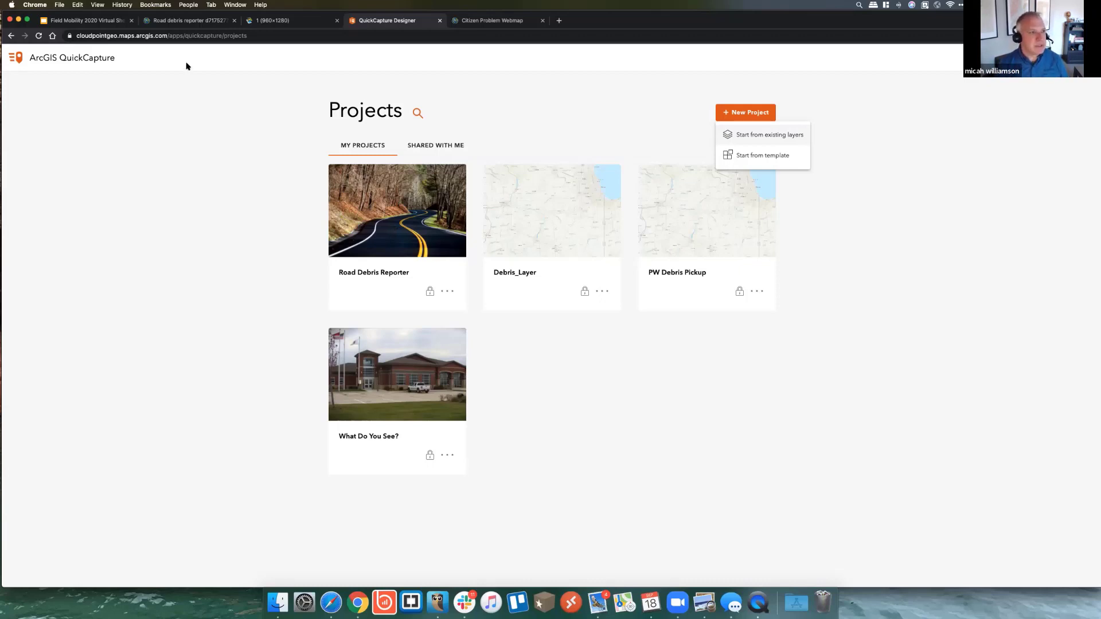
click(87, 21)
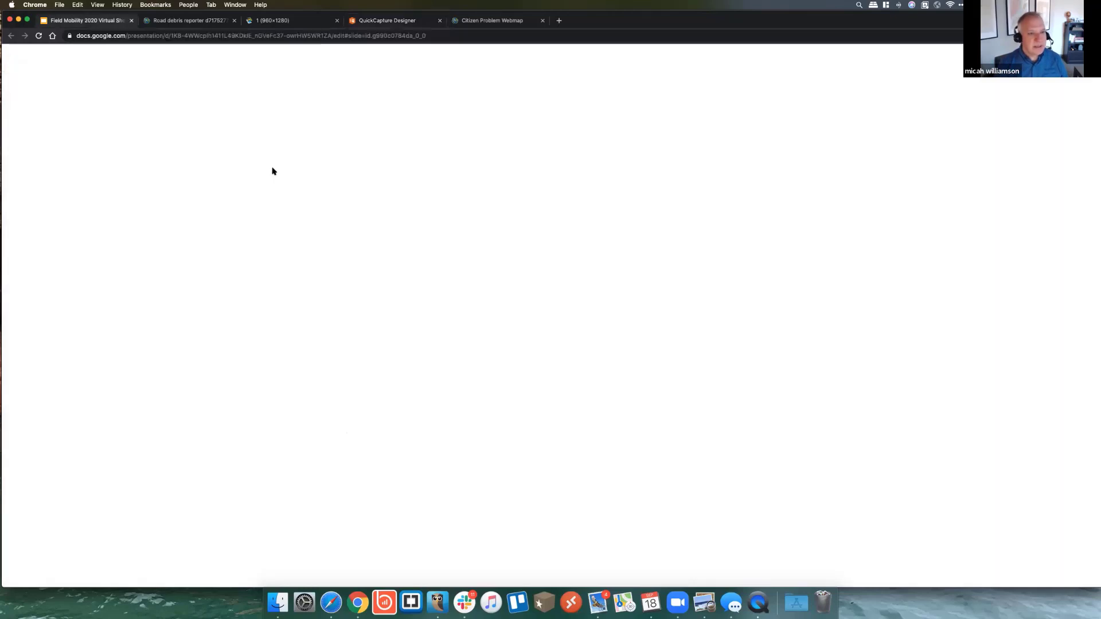
click(45, 201)
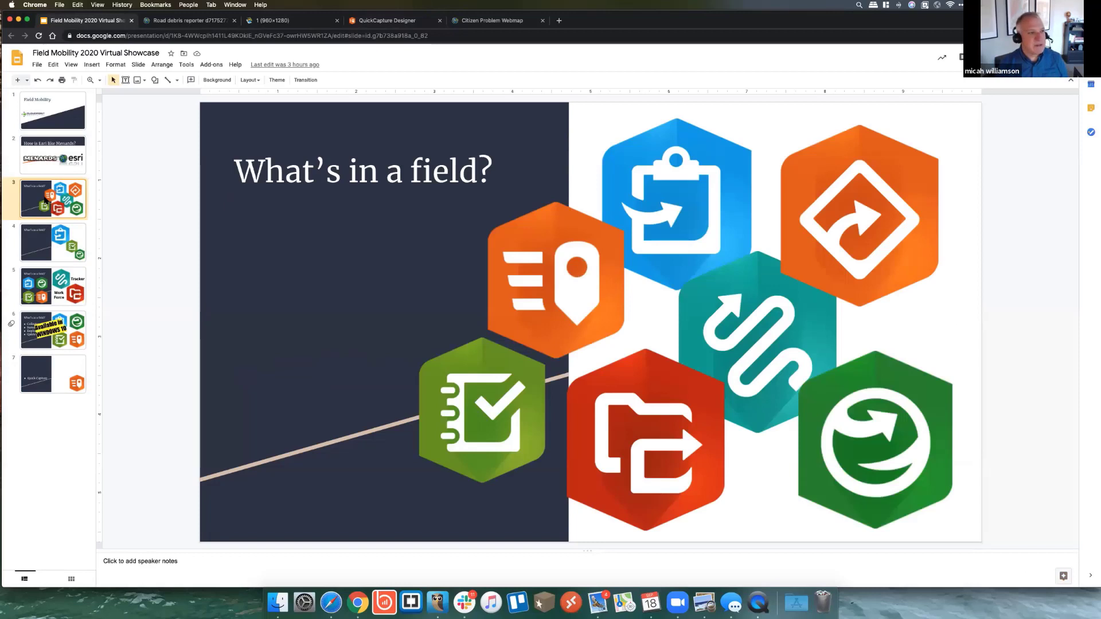
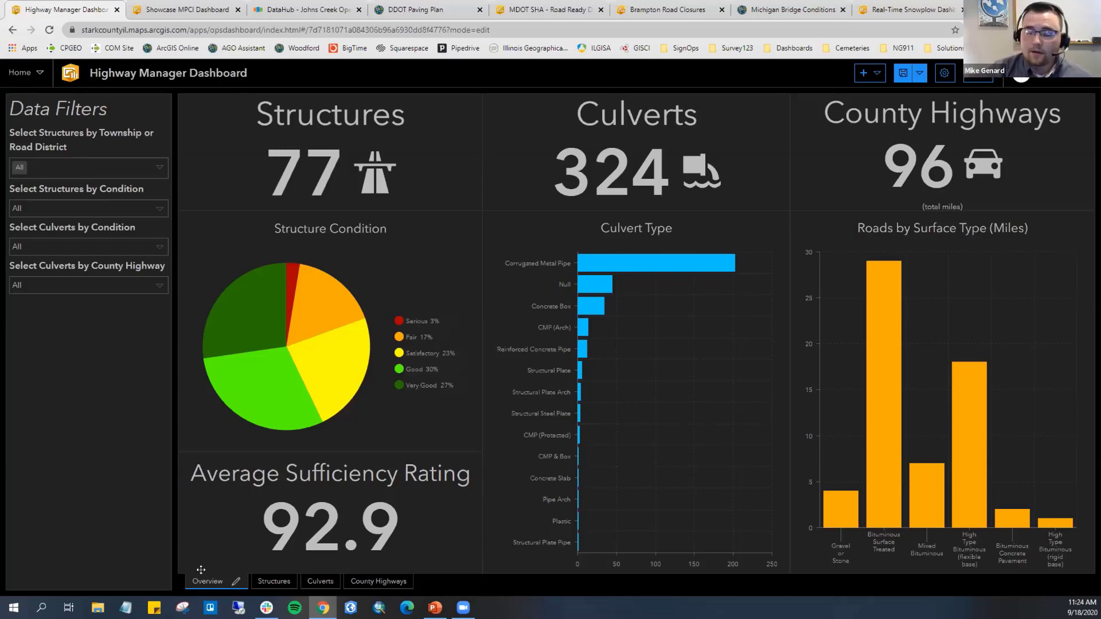
click(265, 579)
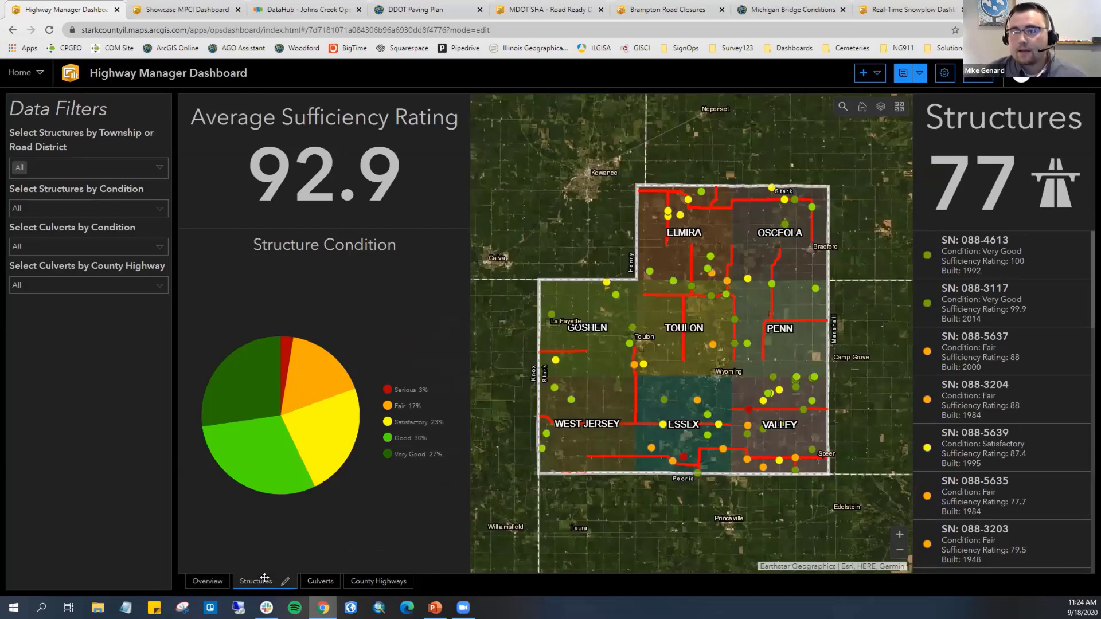
click(200, 577)
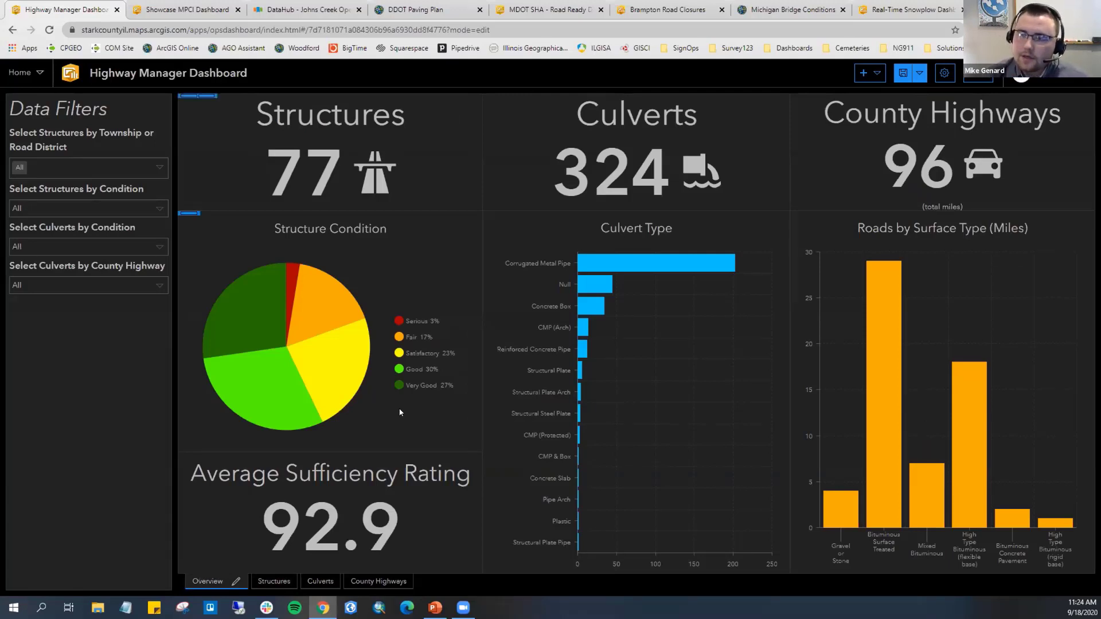
mouse_move(270, 357)
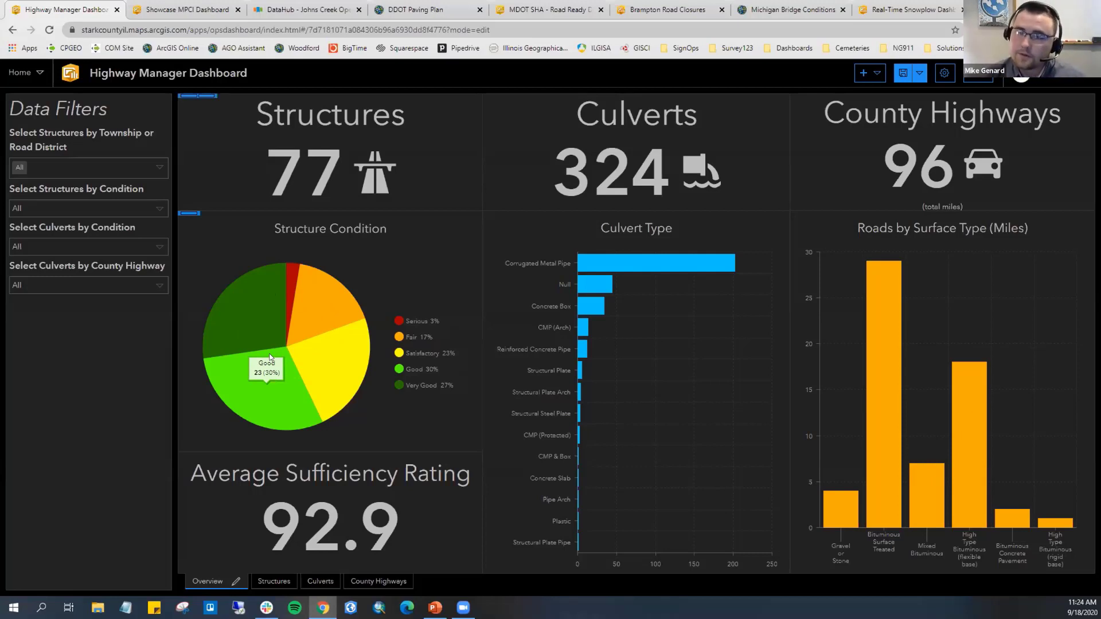
mouse_move(243, 330)
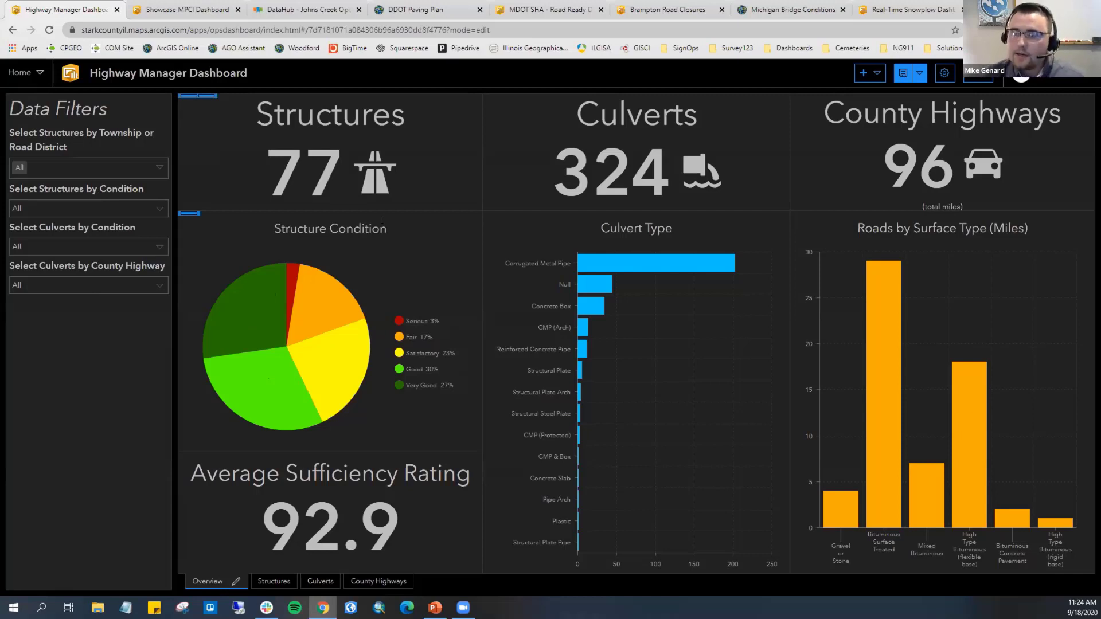
mouse_move(431, 324)
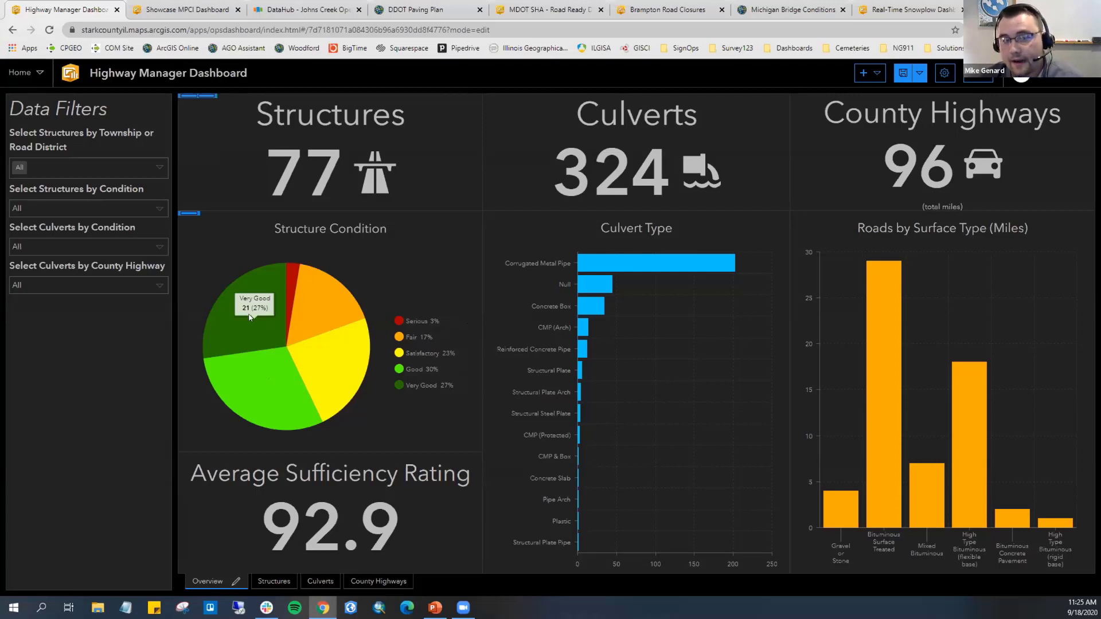
click(250, 317)
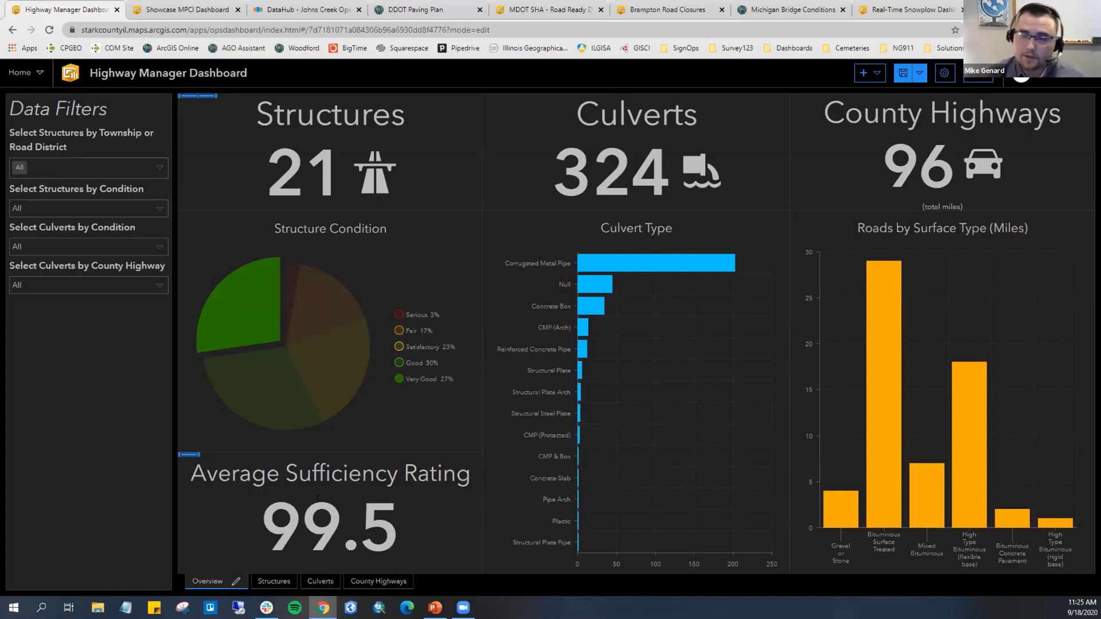
click(265, 398)
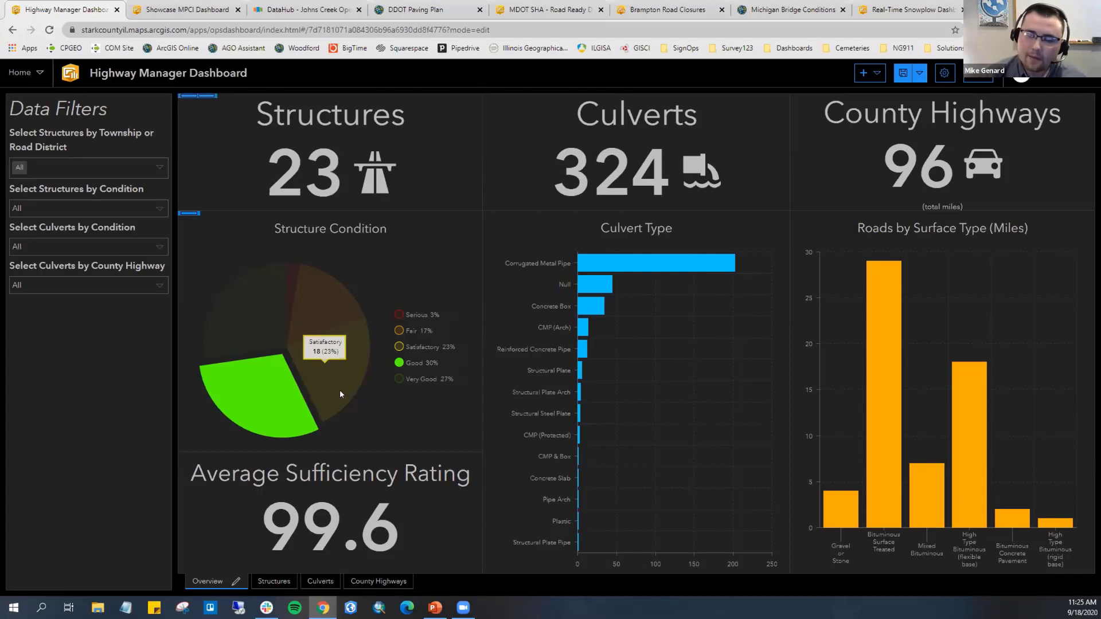
click(264, 399)
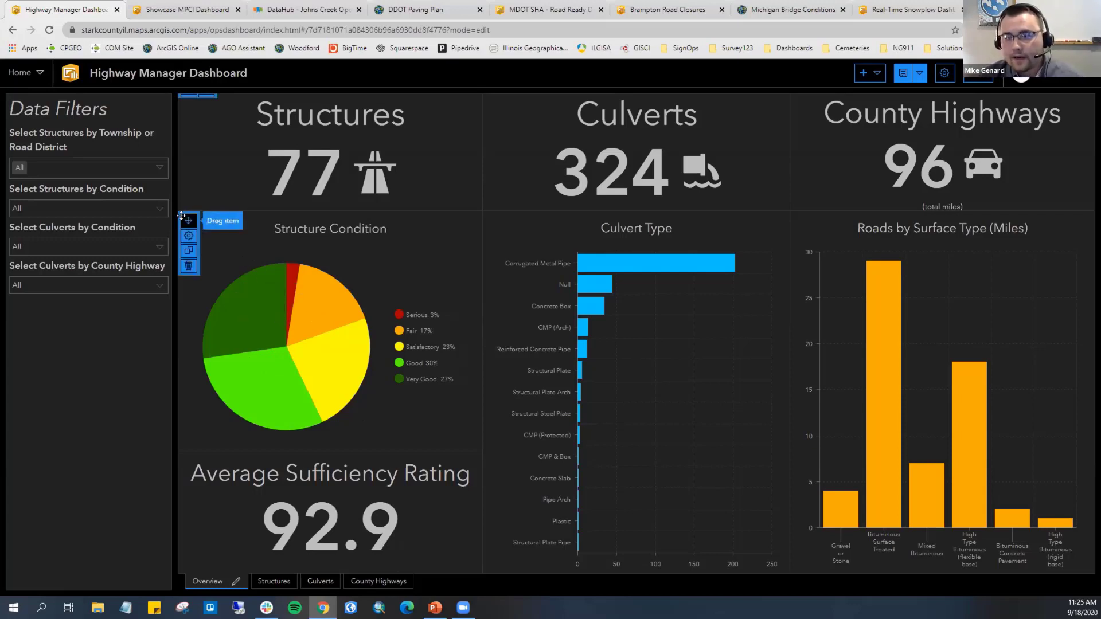
- Open the Structure Condition pie chart's configuration: Structures layer, grouped by Structure Condition, Count statistic
mouse_move(190, 217)
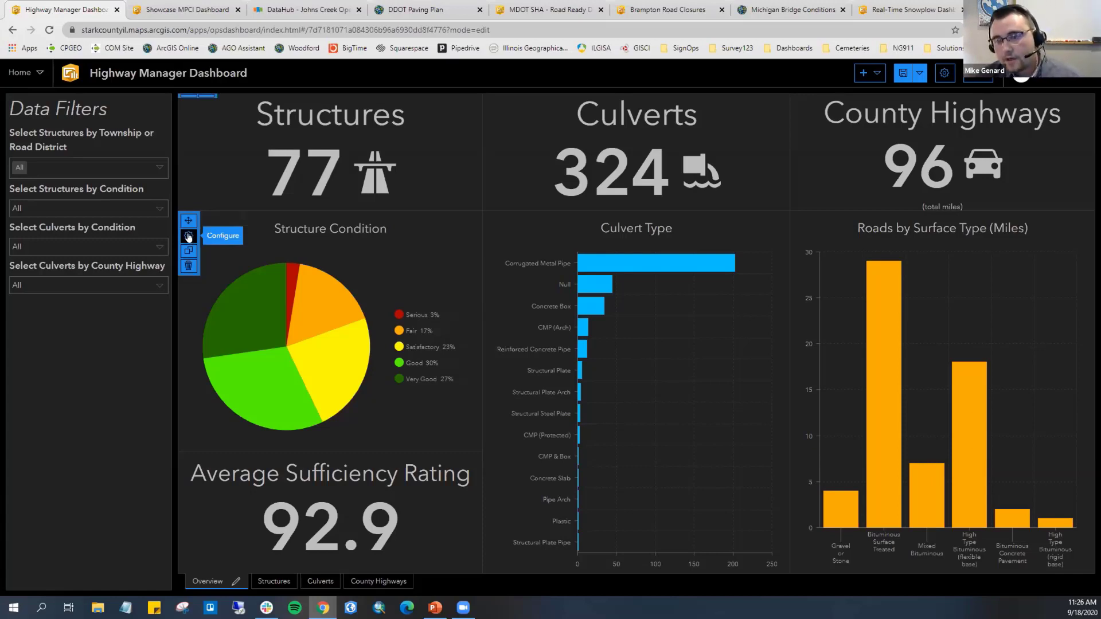
click(189, 236)
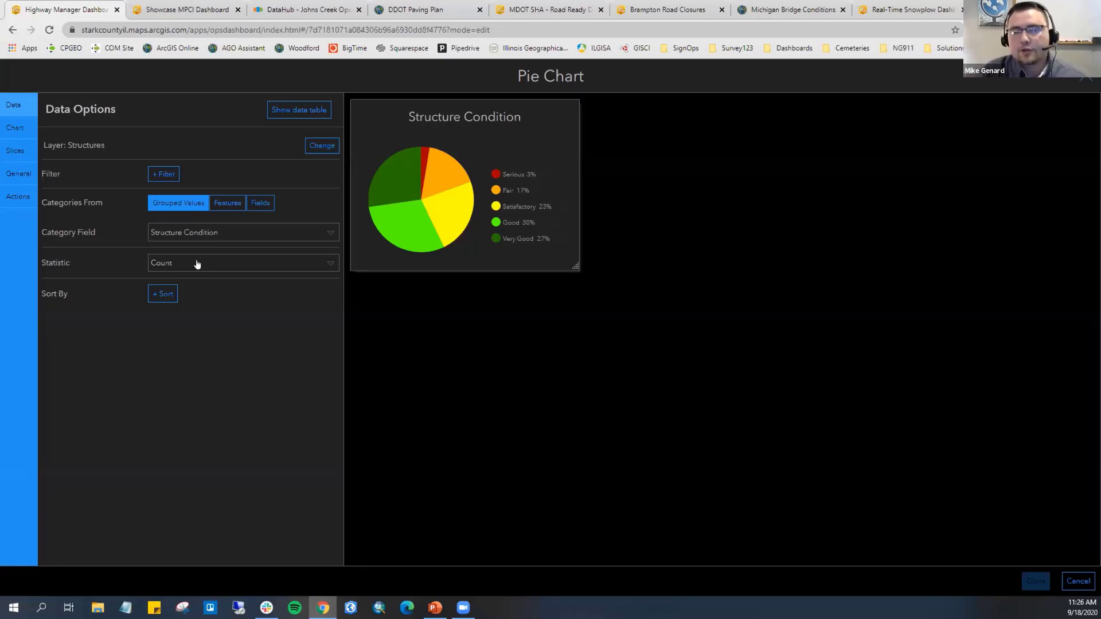
- Review the pie chart's Chart, Slices, General and Actions settings, ending on its Overview filter targets
click(24, 133)
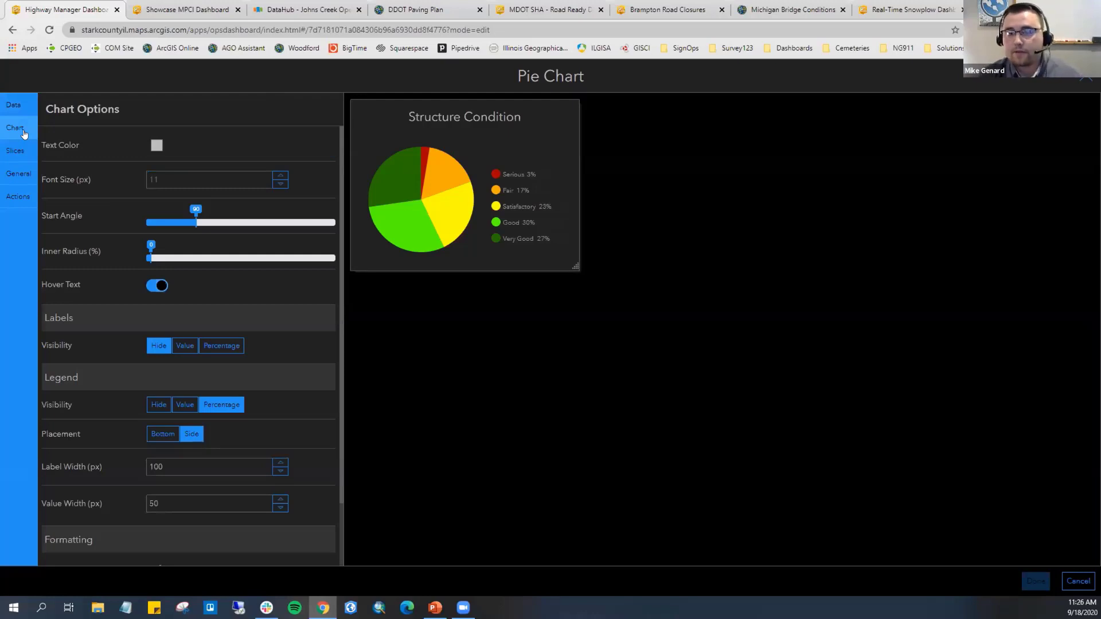
scroll(212, 300, down, 1)
scroll(189, 241, up, 1)
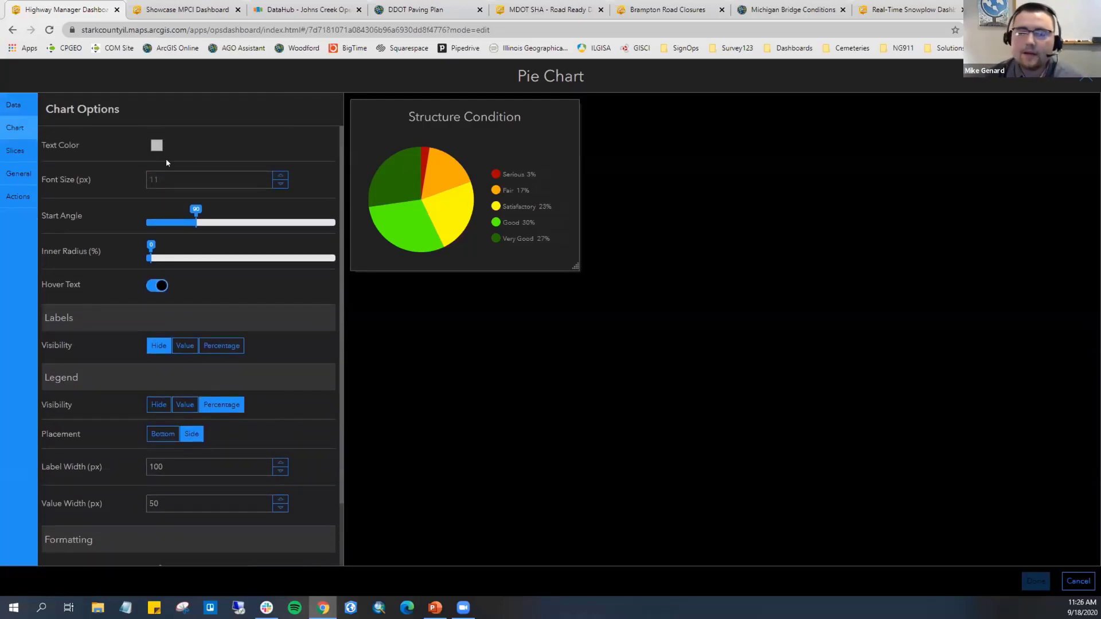
scroll(200, 287, down, 1)
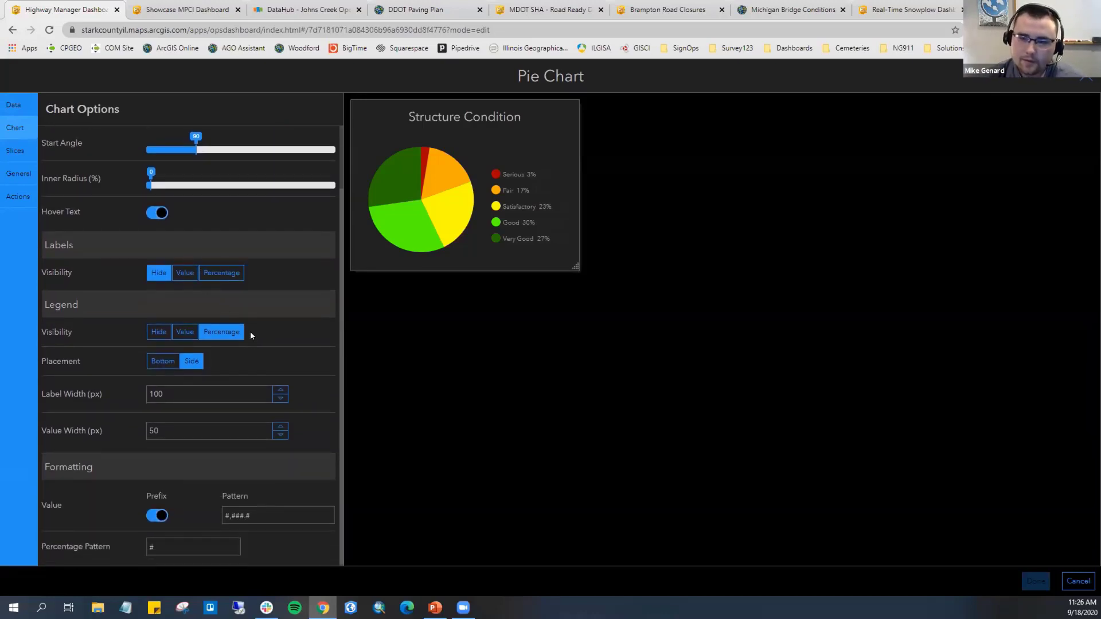
click(6, 156)
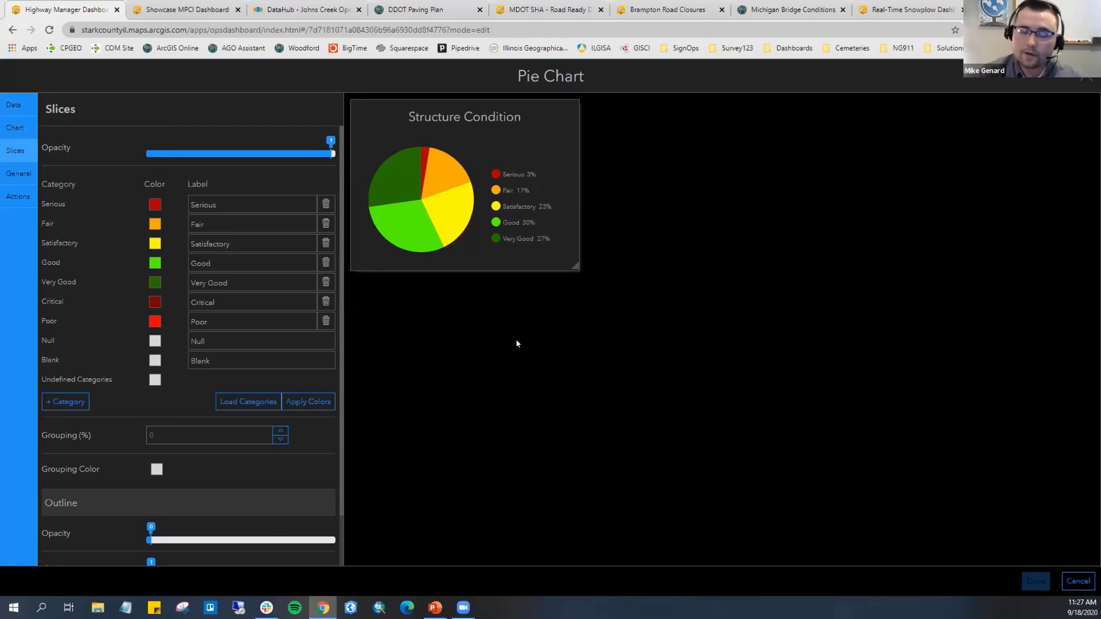
click(17, 173)
click(30, 198)
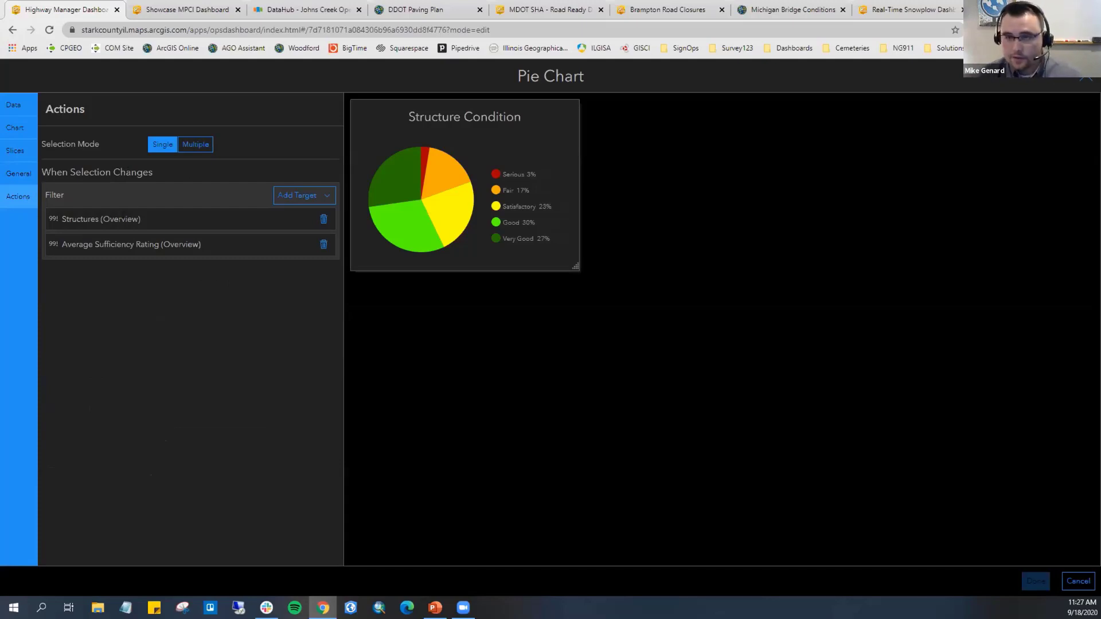
- Change the pie chart's selection mode from Single to Multiple and save the settings
click(305, 195)
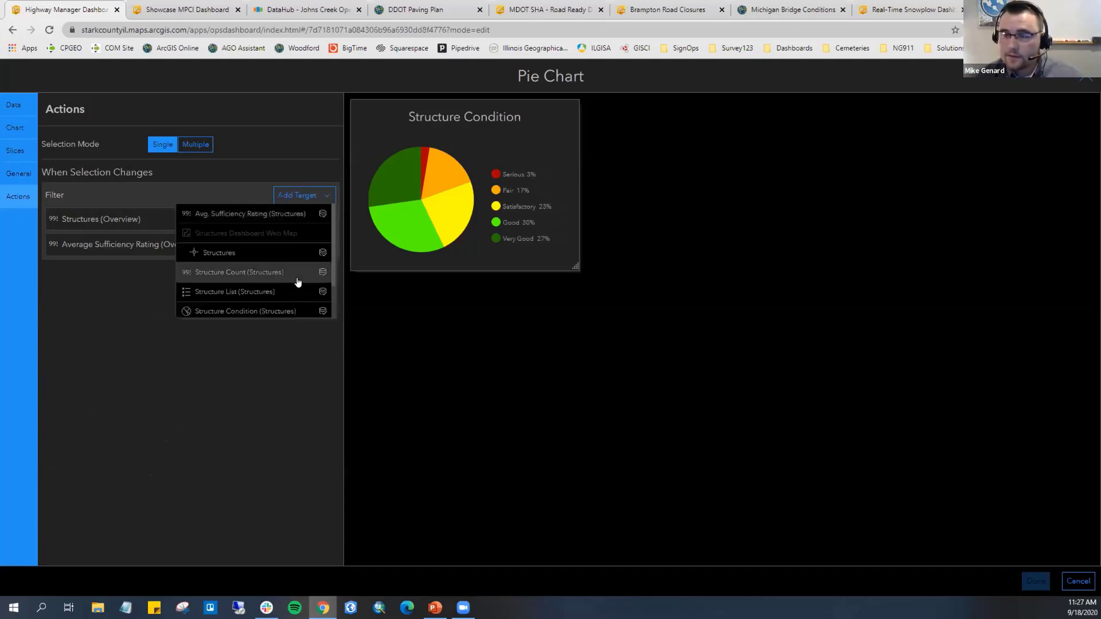
scroll(298, 281, down, 1)
click(240, 368)
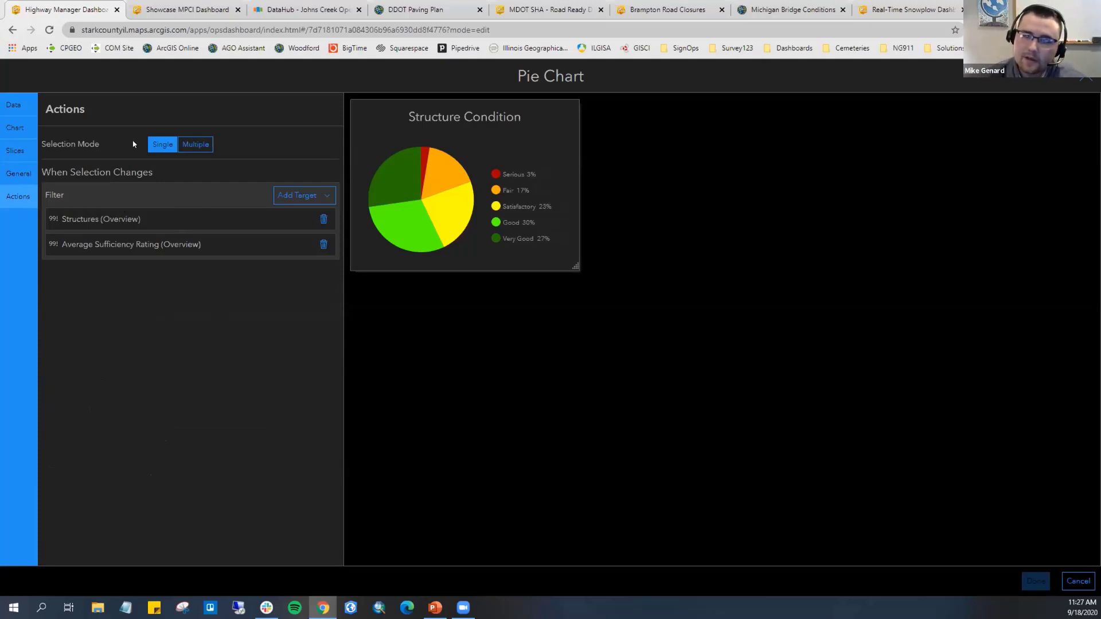
click(191, 146)
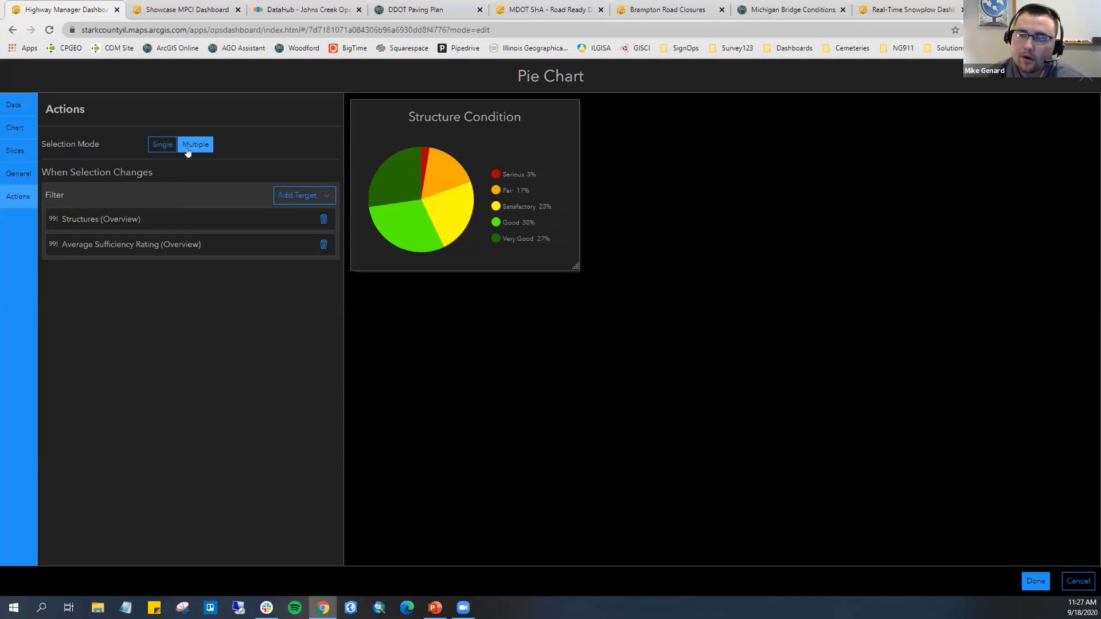
click(1027, 590)
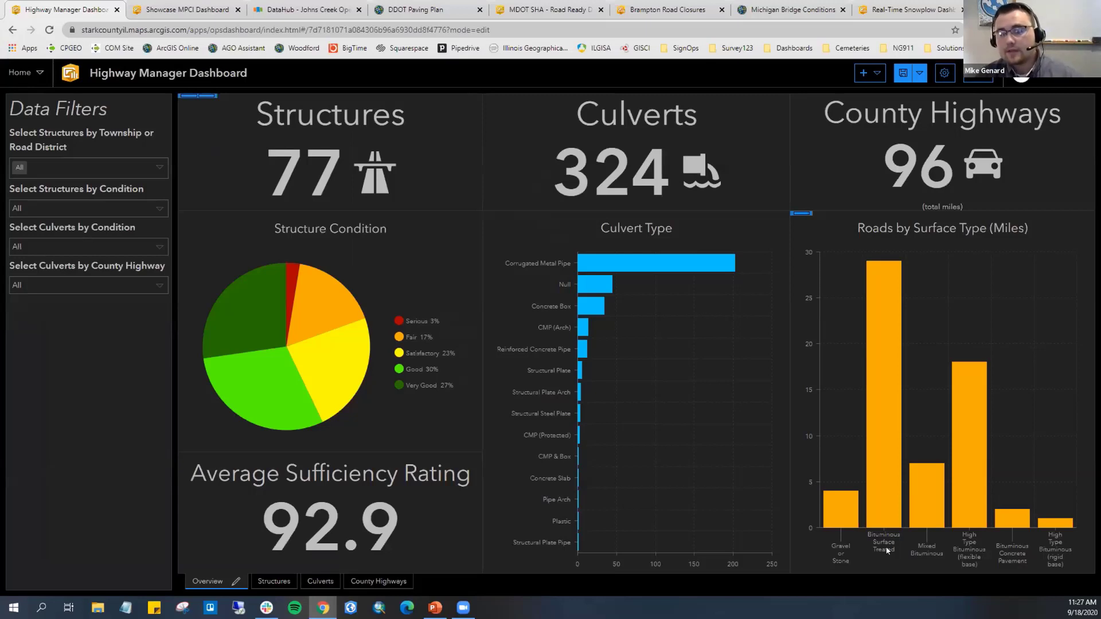
click(264, 311)
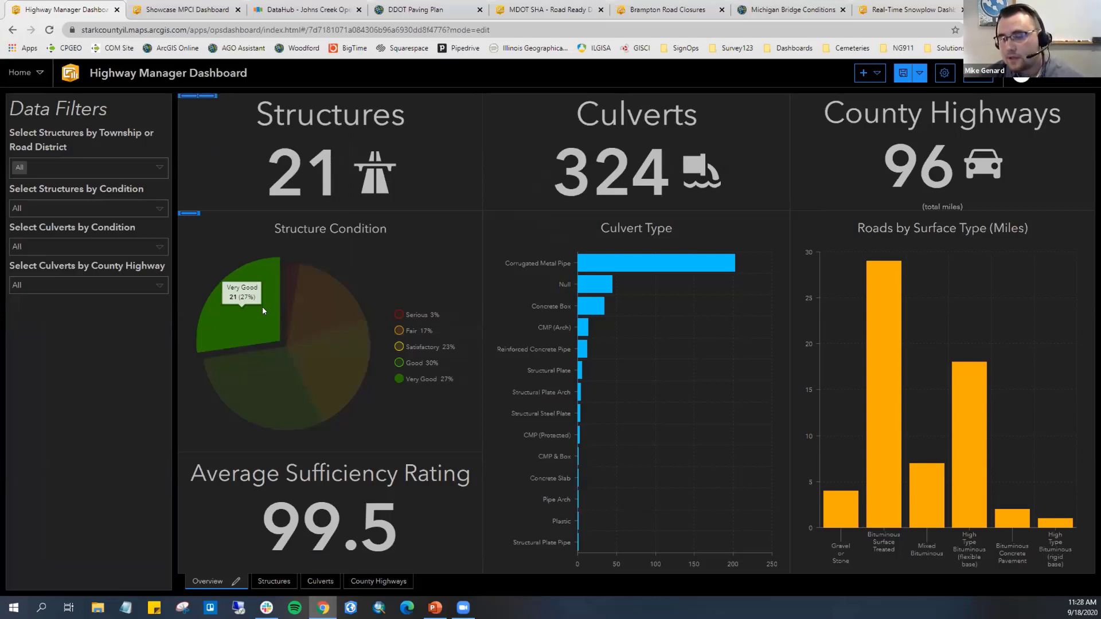
click(334, 361)
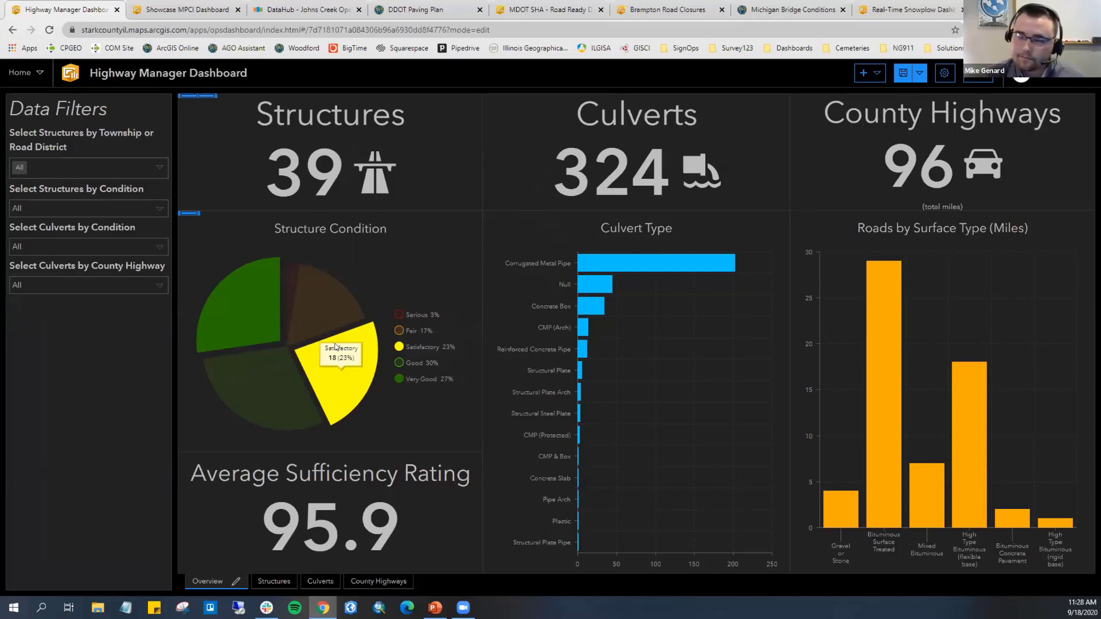
click(336, 346)
click(242, 314)
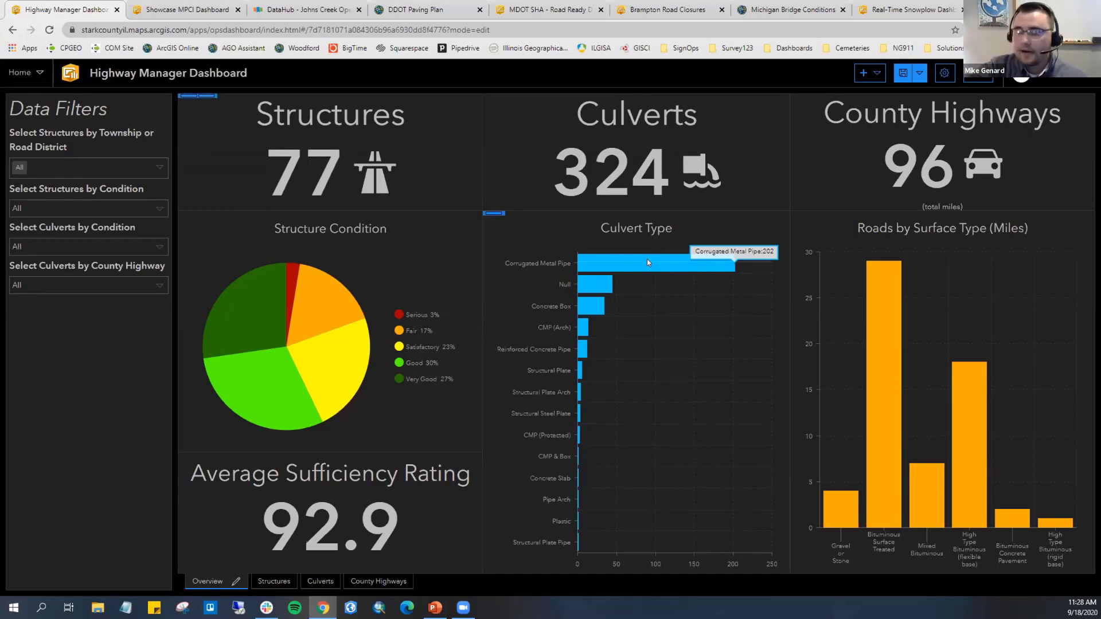
click(646, 262)
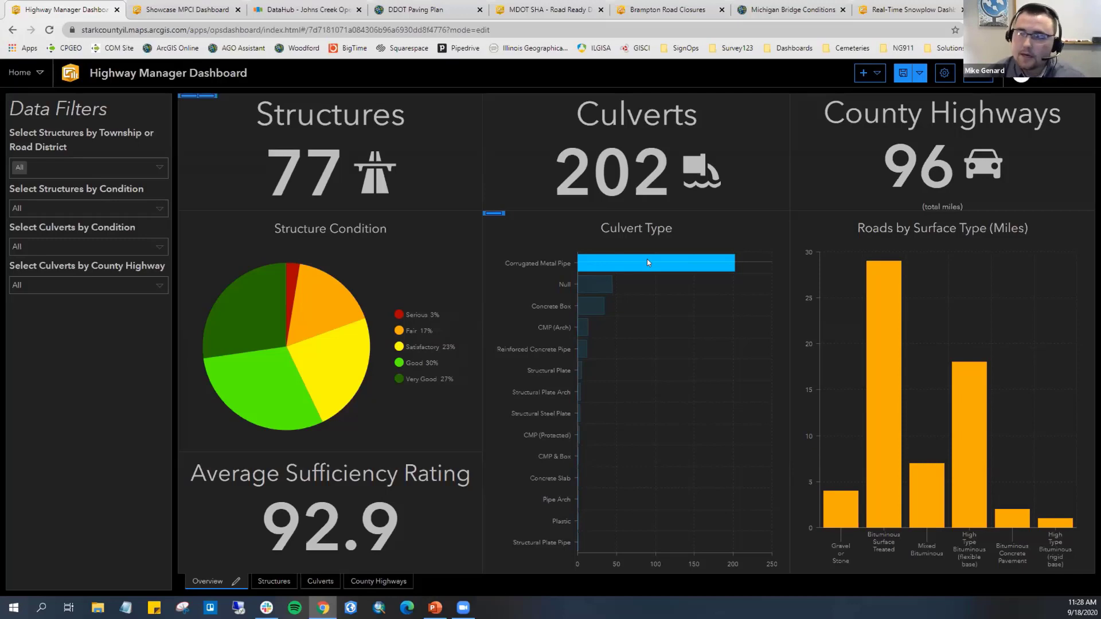
click(647, 261)
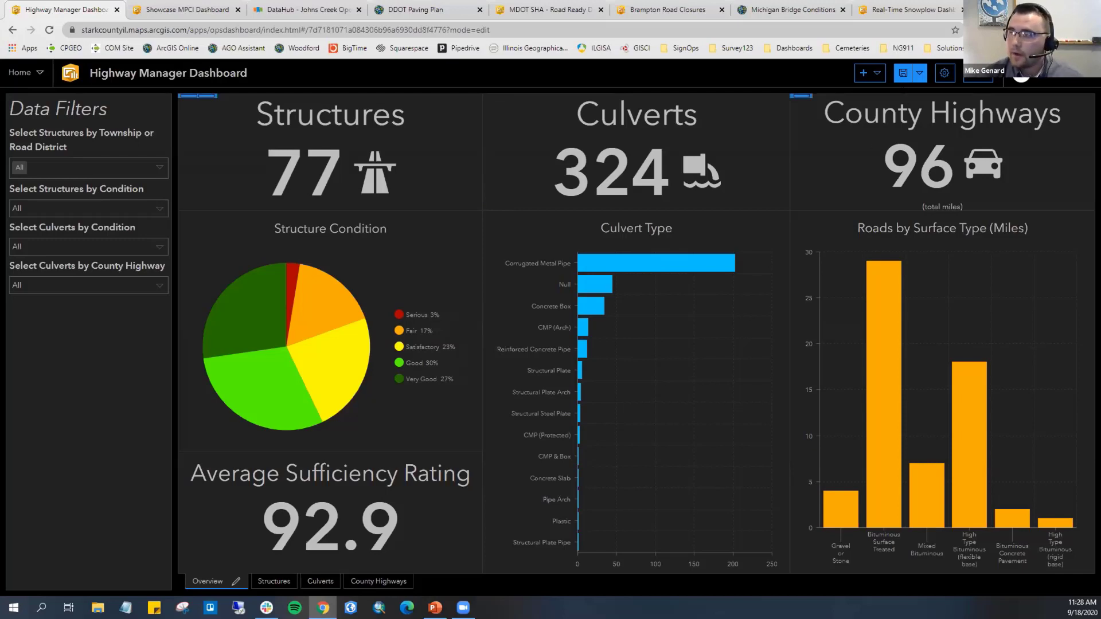
click(858, 73)
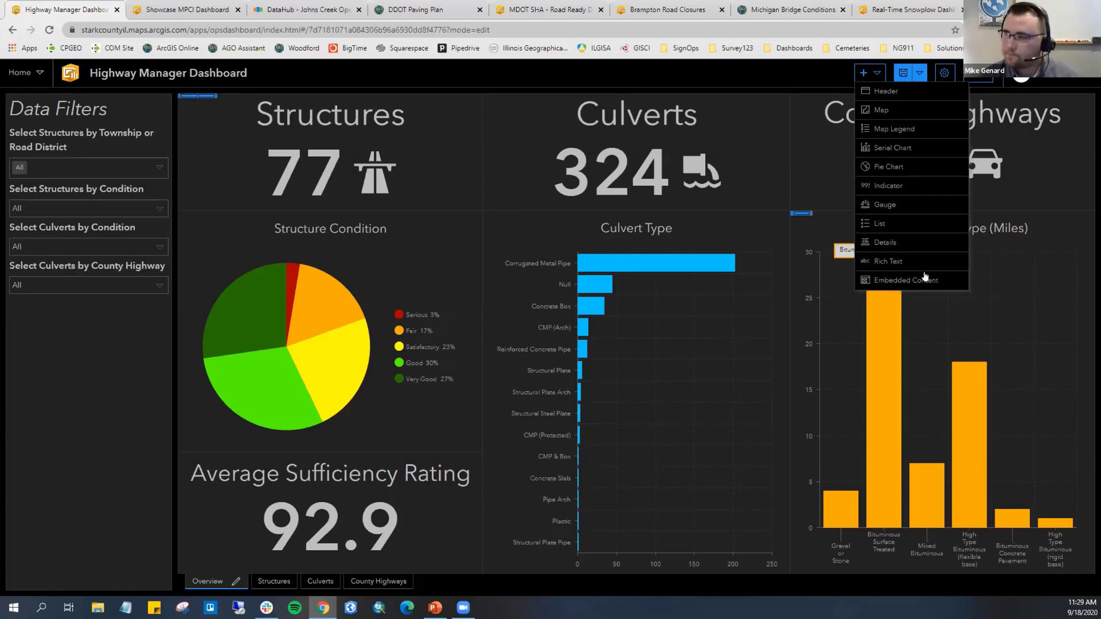
click(820, 79)
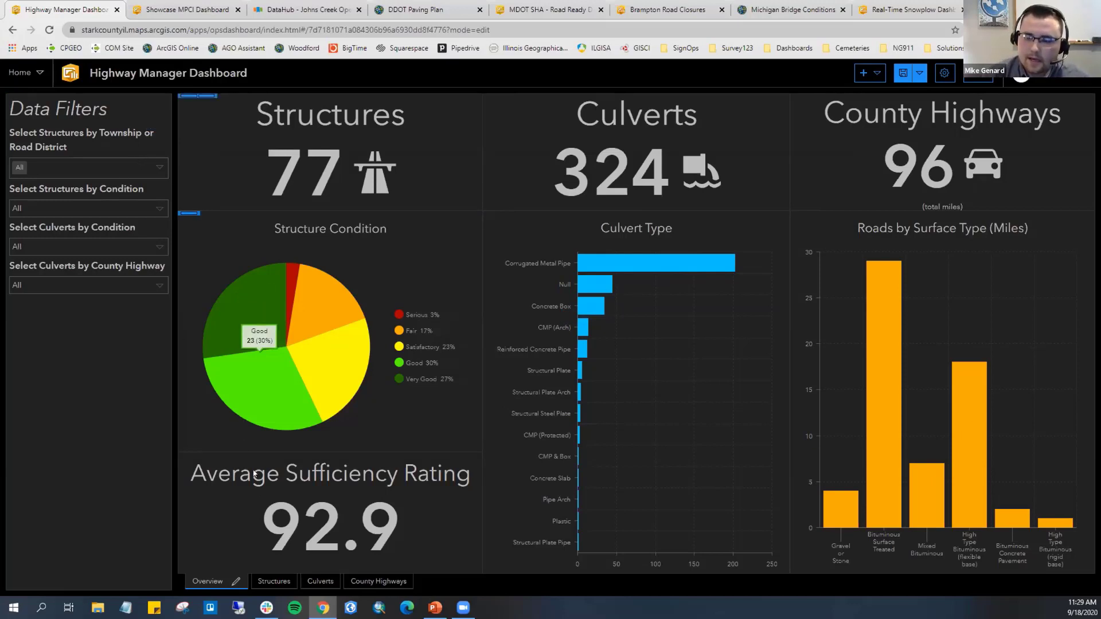
- Switch the dashboard to its Culverts page and expand the 'Select Culverts by Condition' filter
click(322, 581)
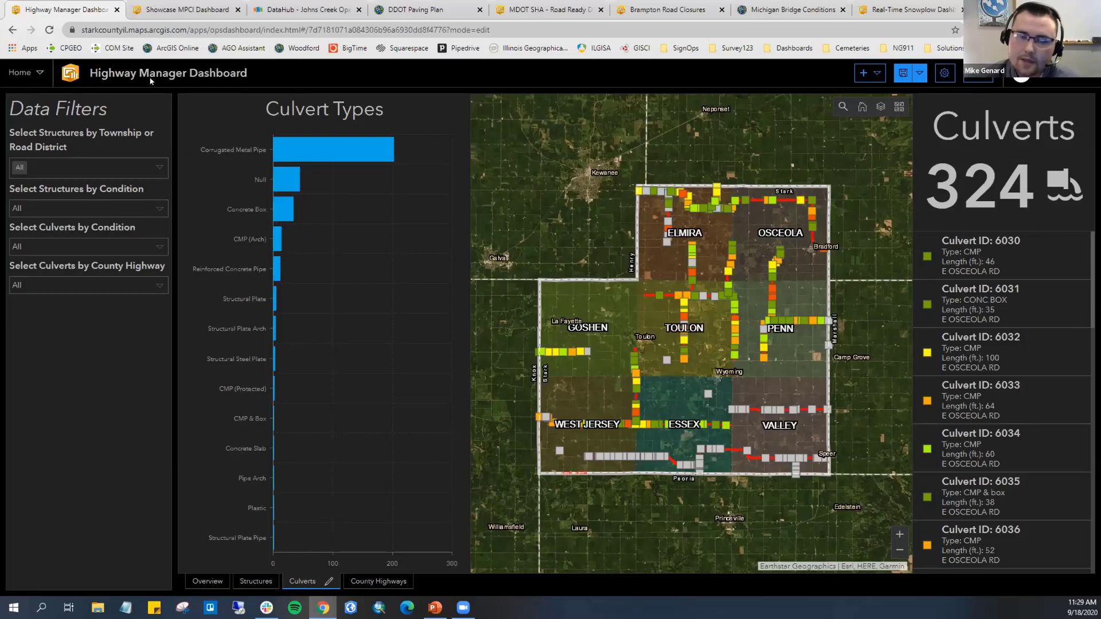
click(155, 247)
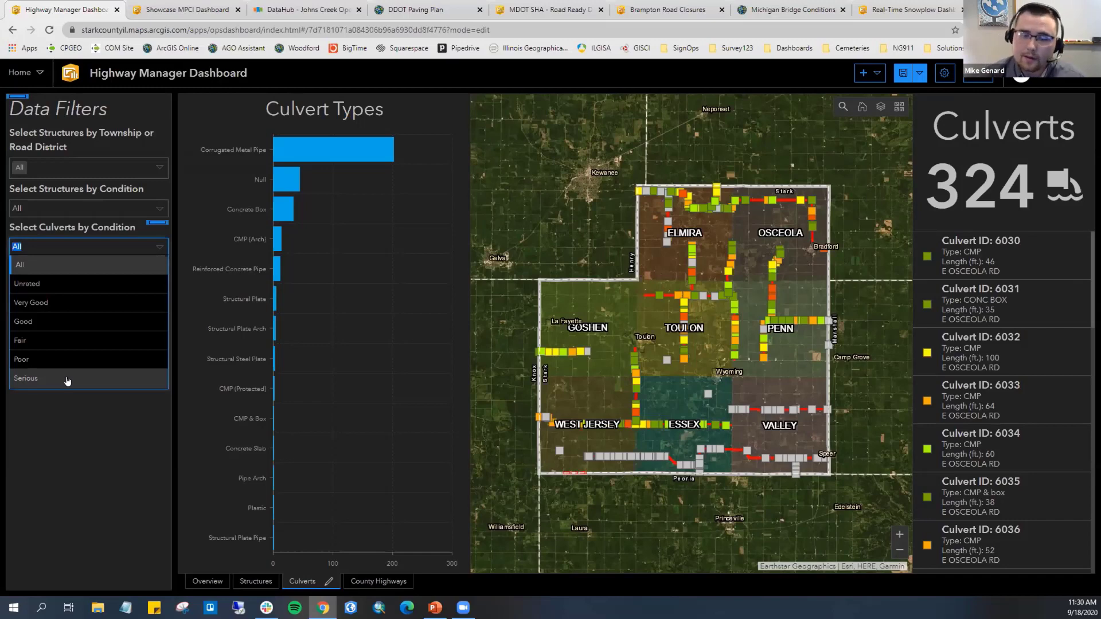
- Filter culverts to Serious condition and the Corrugated Metal Pipe type, leaving 12 culverts
click(67, 381)
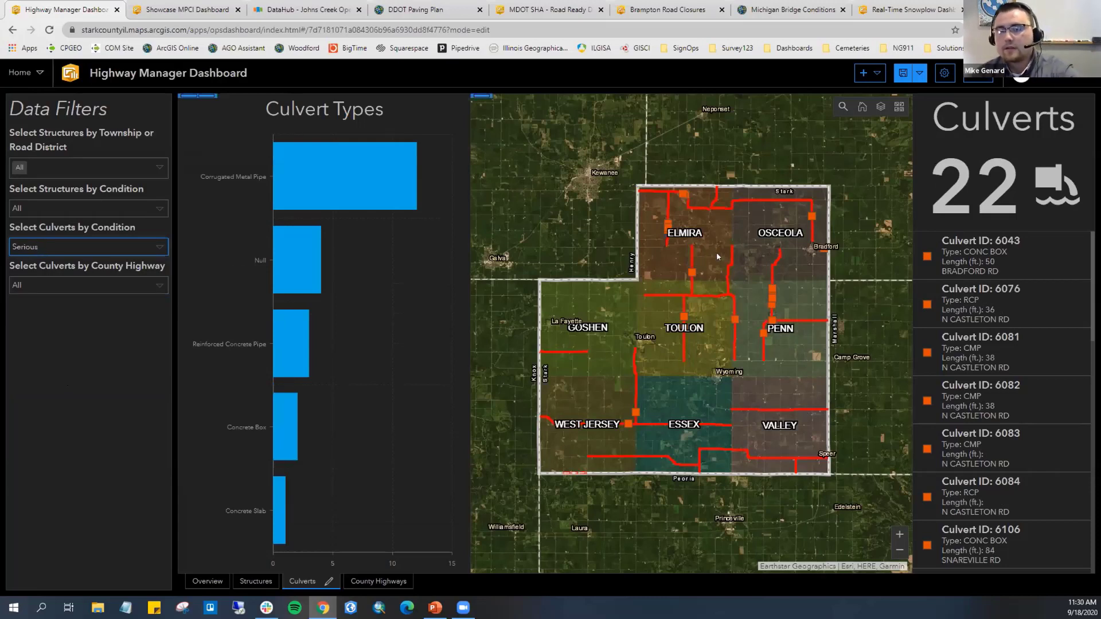
mouse_move(387, 203)
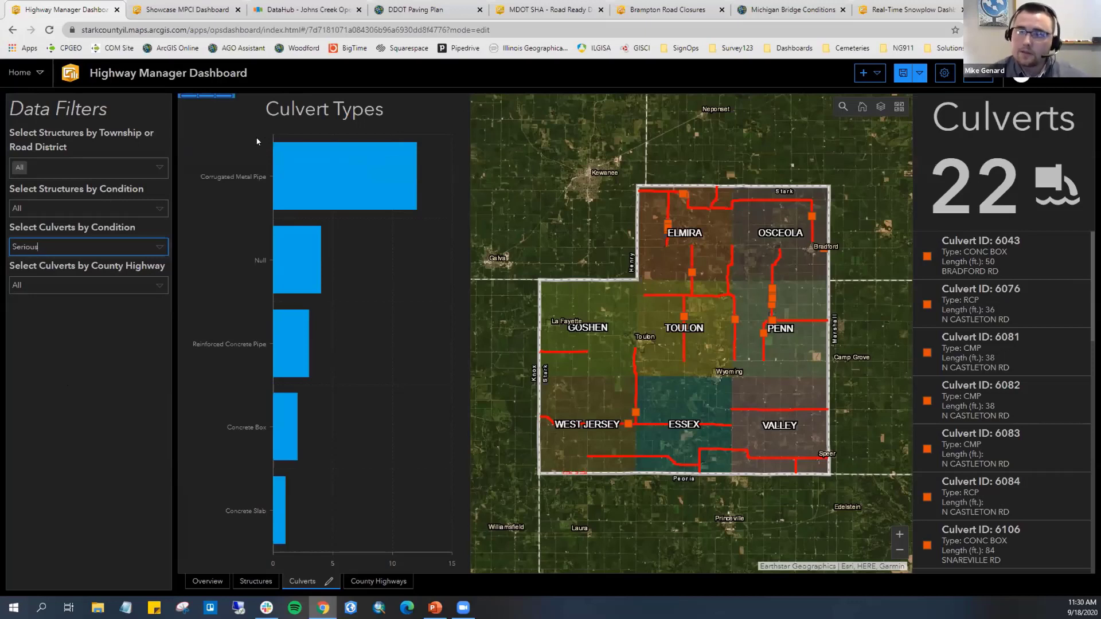
mouse_move(278, 491)
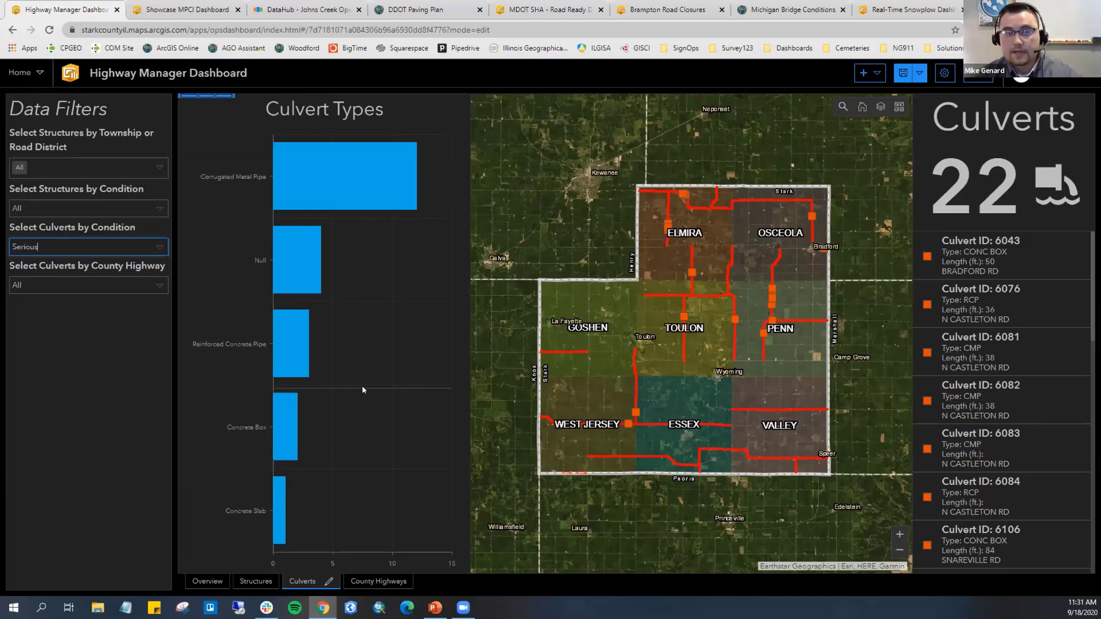
mouse_move(333, 180)
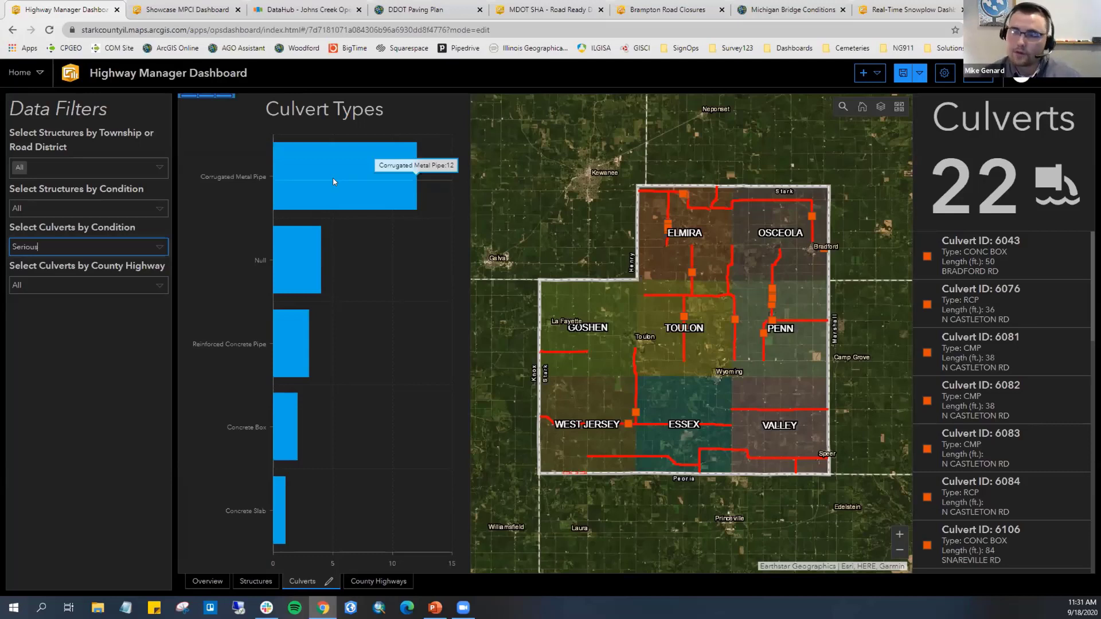
click(333, 182)
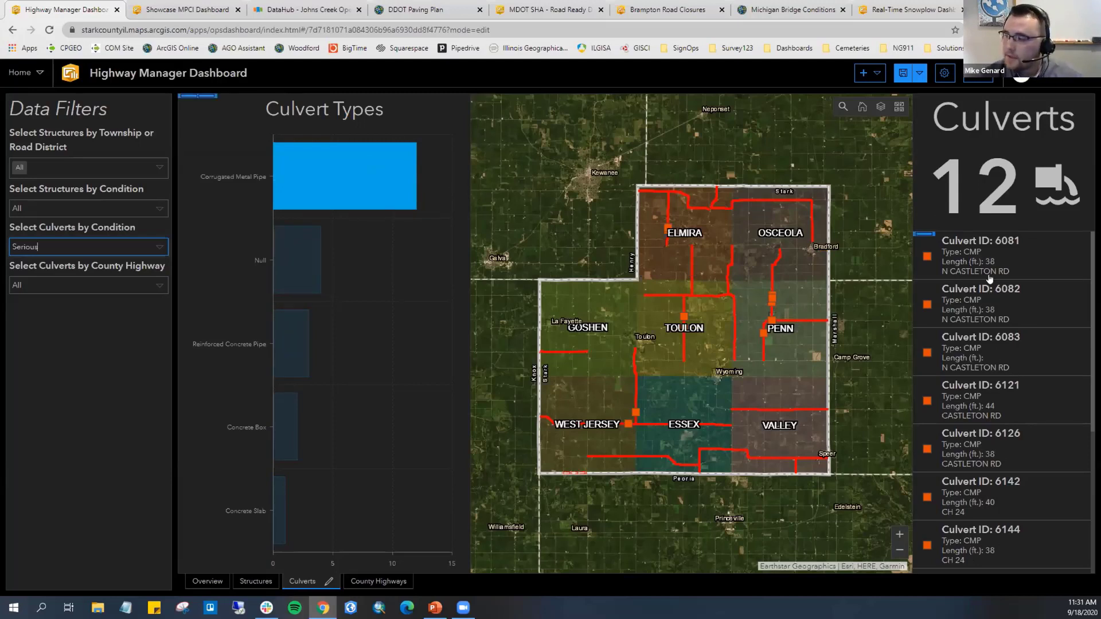
- Zoom to culvert 6081, view its attribute popup, then return to the Overview page
click(1014, 256)
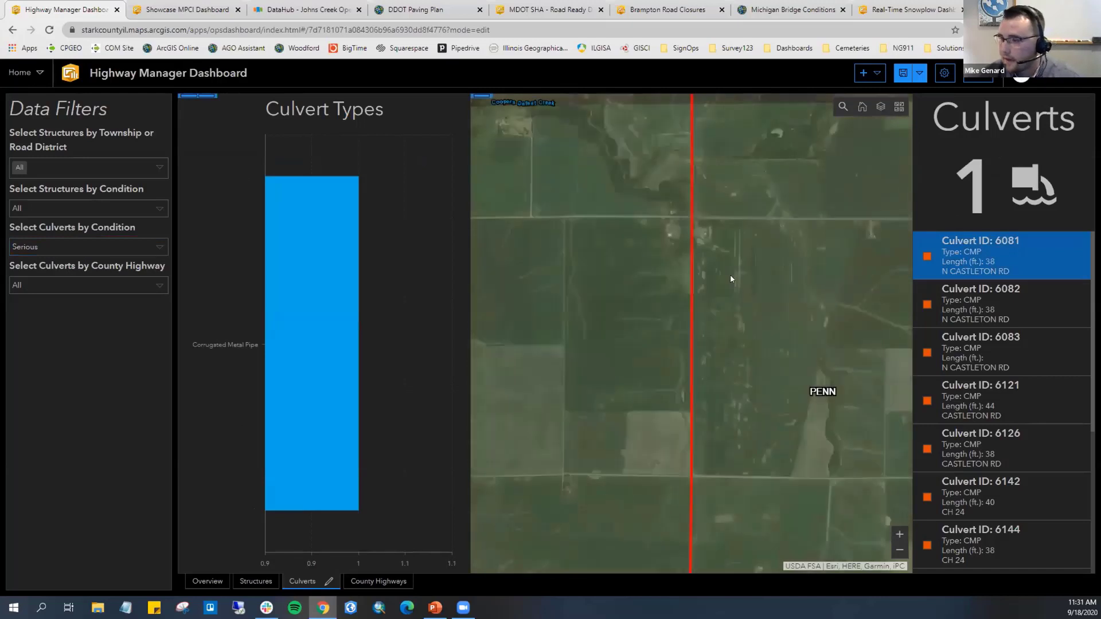
click(692, 334)
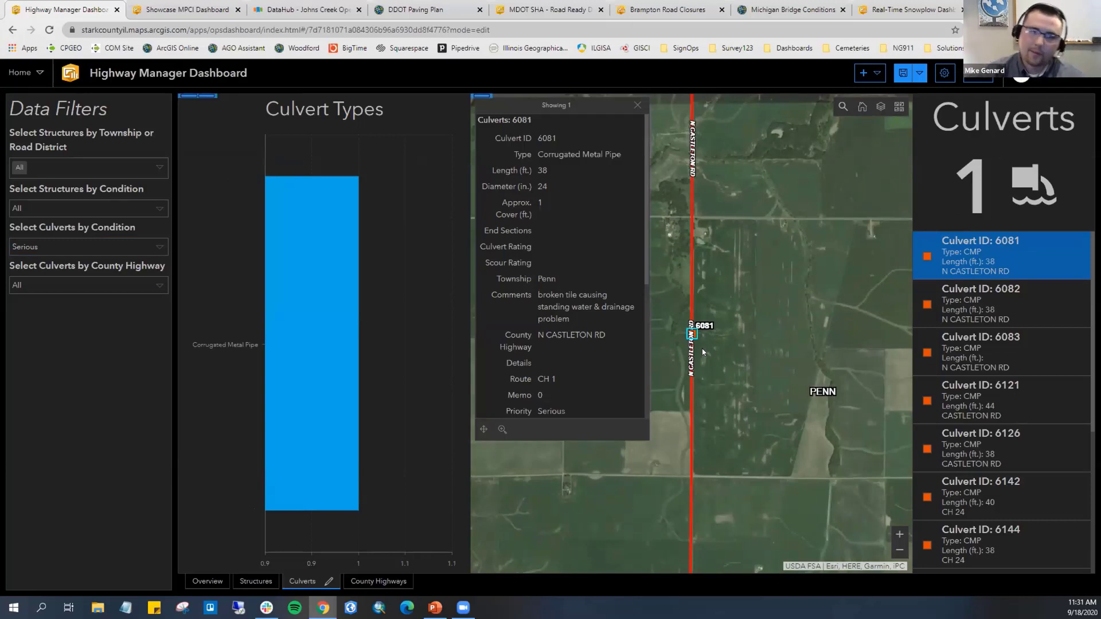
click(637, 105)
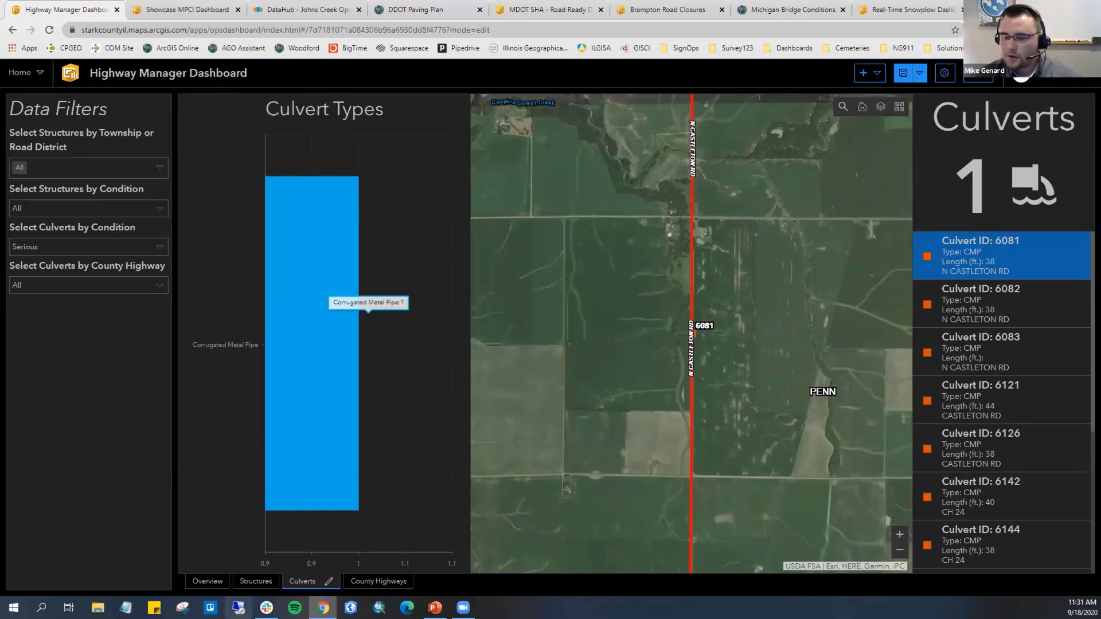
click(220, 577)
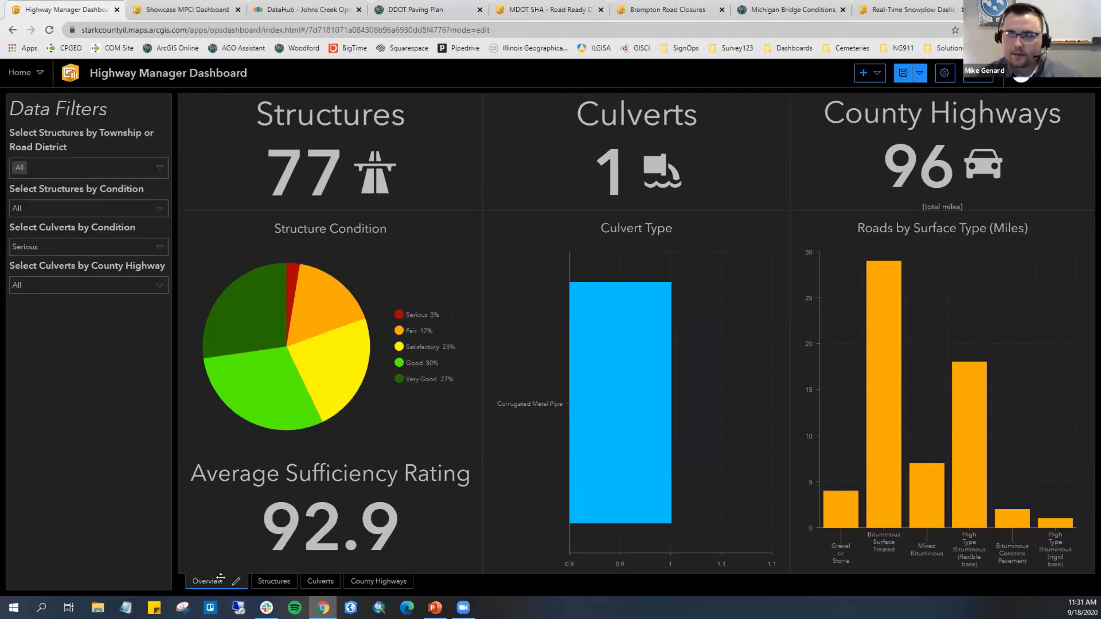
- Switch to the Showcase MPCI Dashboard, showing 426 MPCI inspections and an average MPCI of 7
click(178, 4)
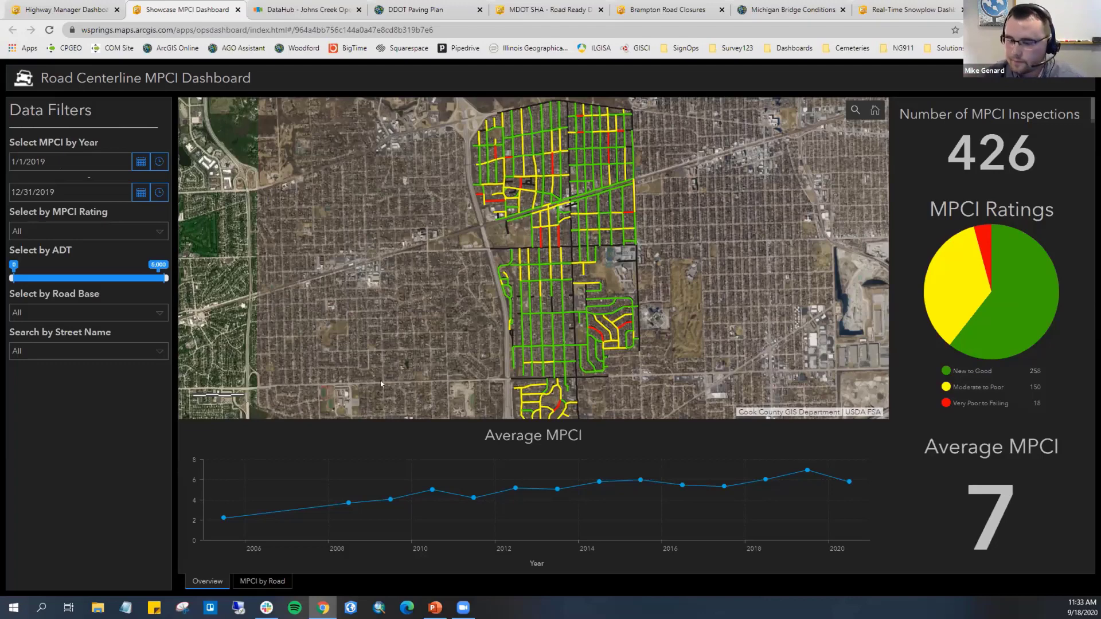
- Show the MPCI by Road page and scroll through its MPCI Inspection Form
click(273, 583)
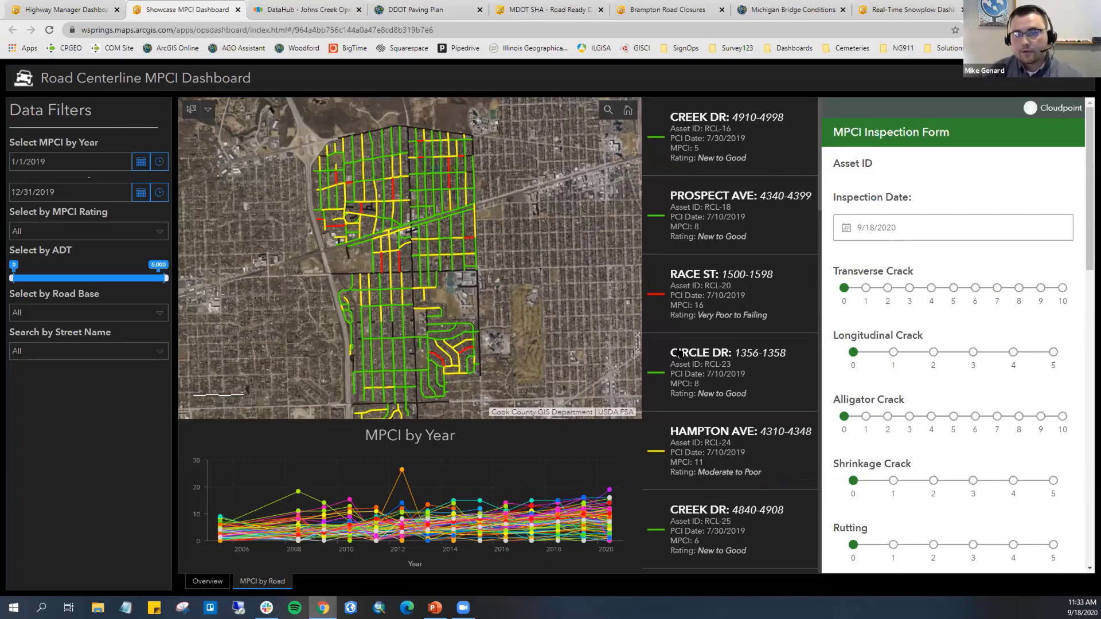
scroll(940, 312, down, 1)
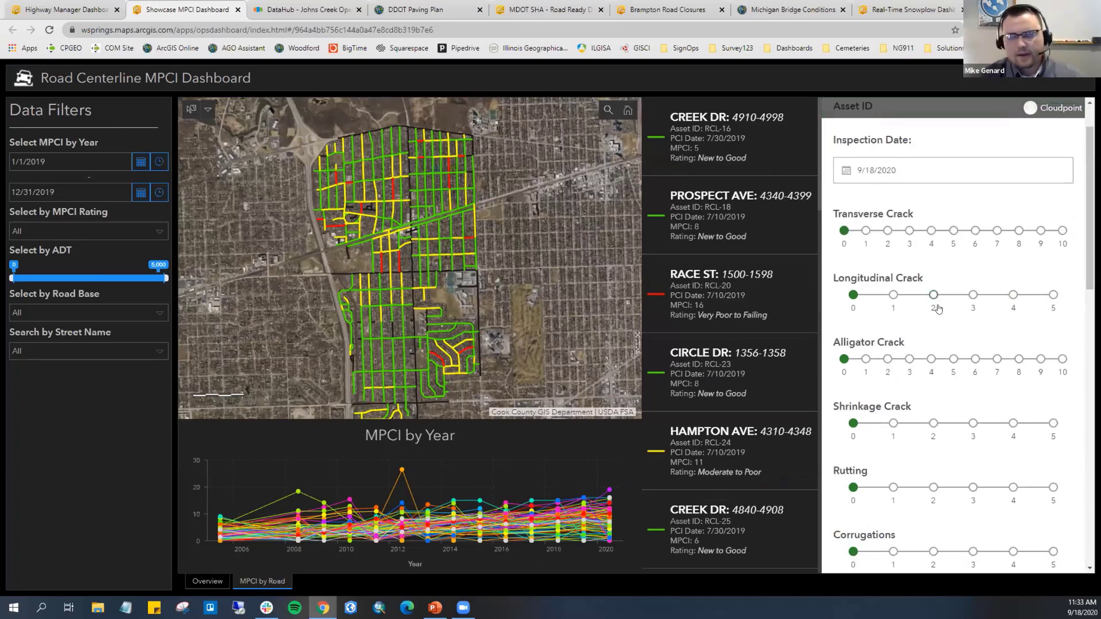
scroll(972, 374, down, 3)
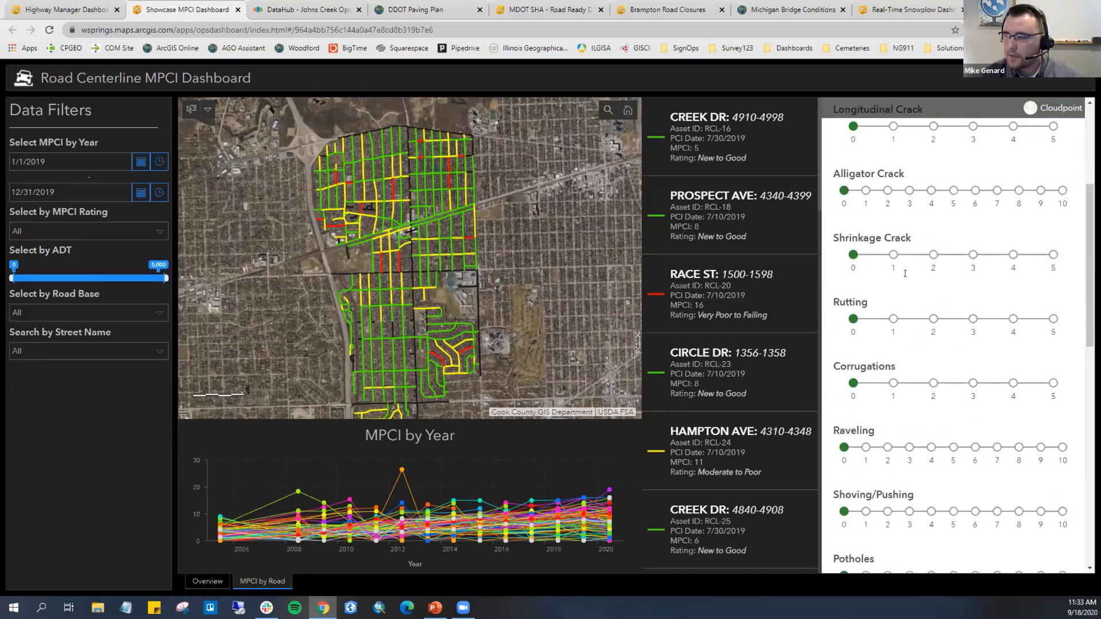
scroll(972, 374, up, 5)
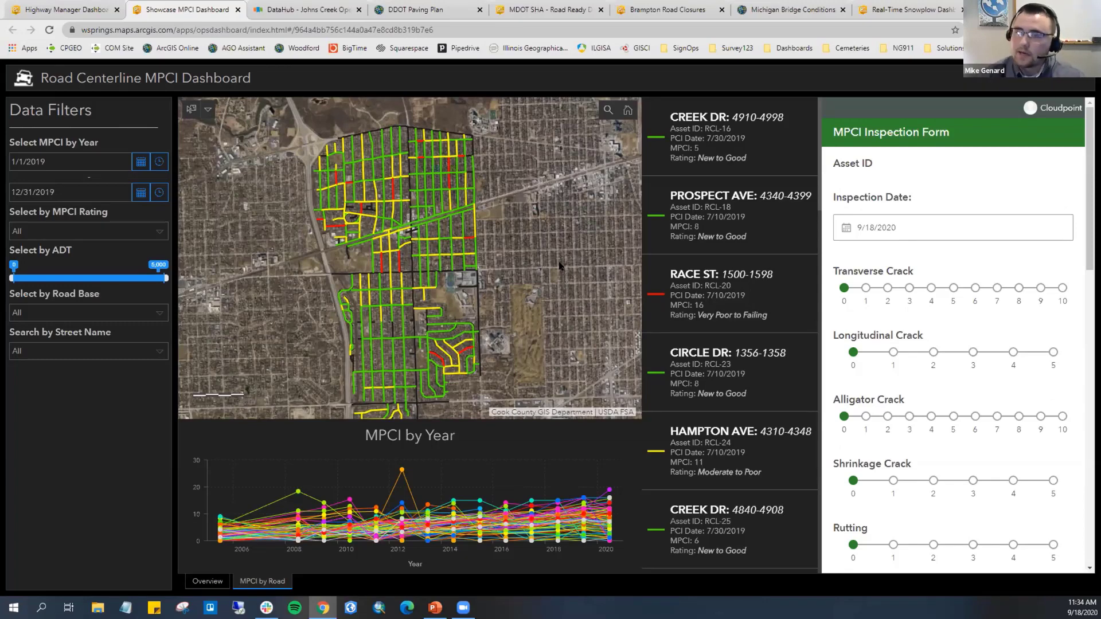
- Browse the Johns Creek Public Works hub page and its map, then switch to the DDOT Paving Plan
click(261, 7)
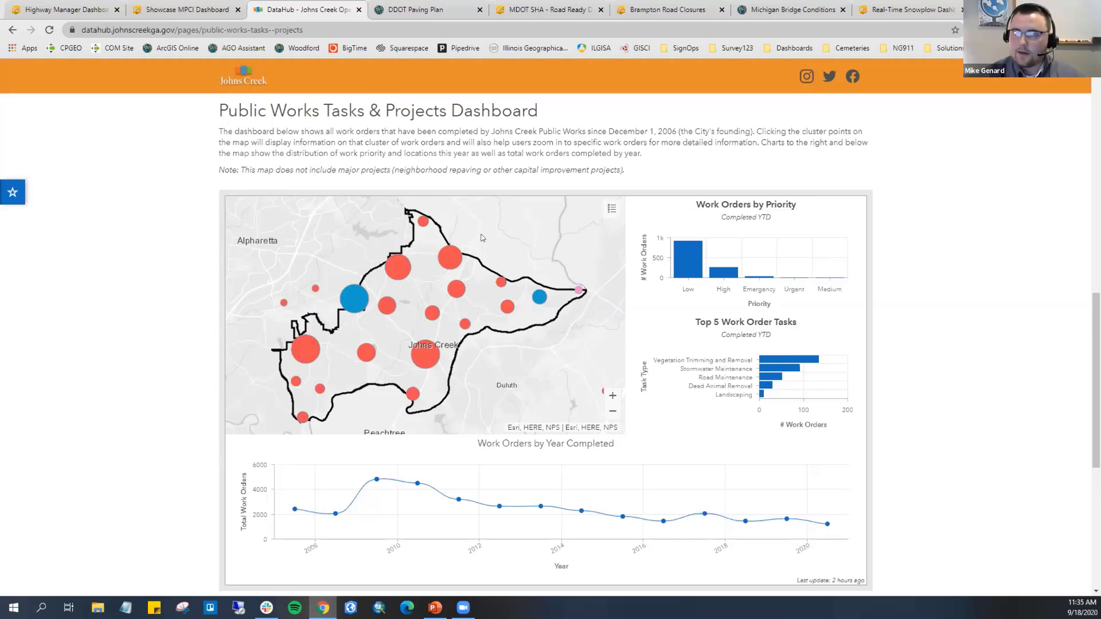
scroll(487, 264, up, 5)
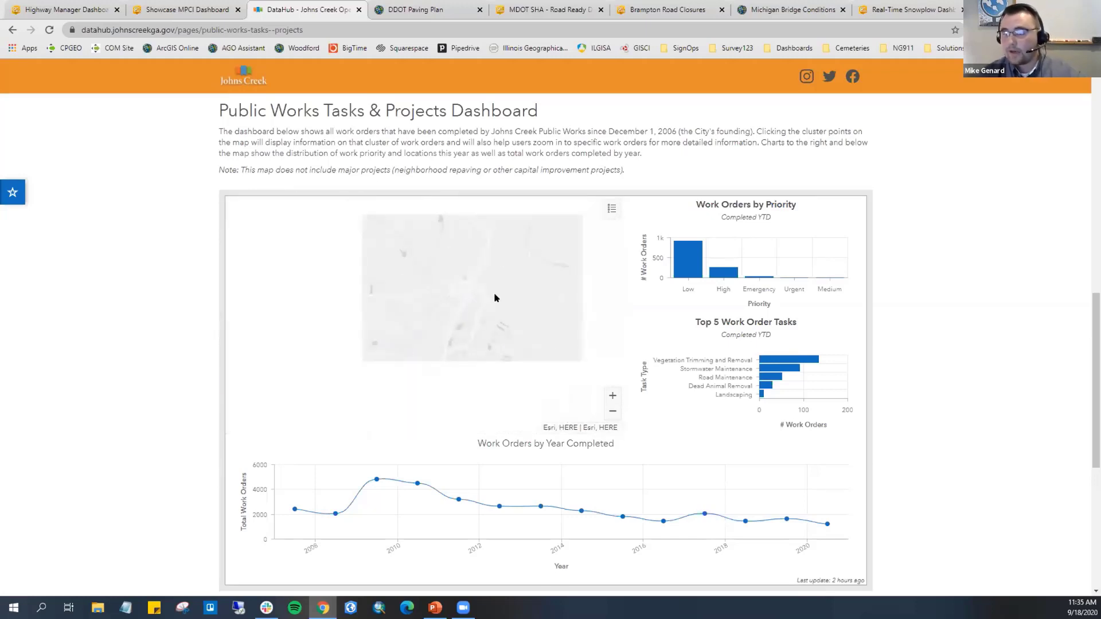
scroll(937, 317, up, 2)
scroll(937, 317, up, 10)
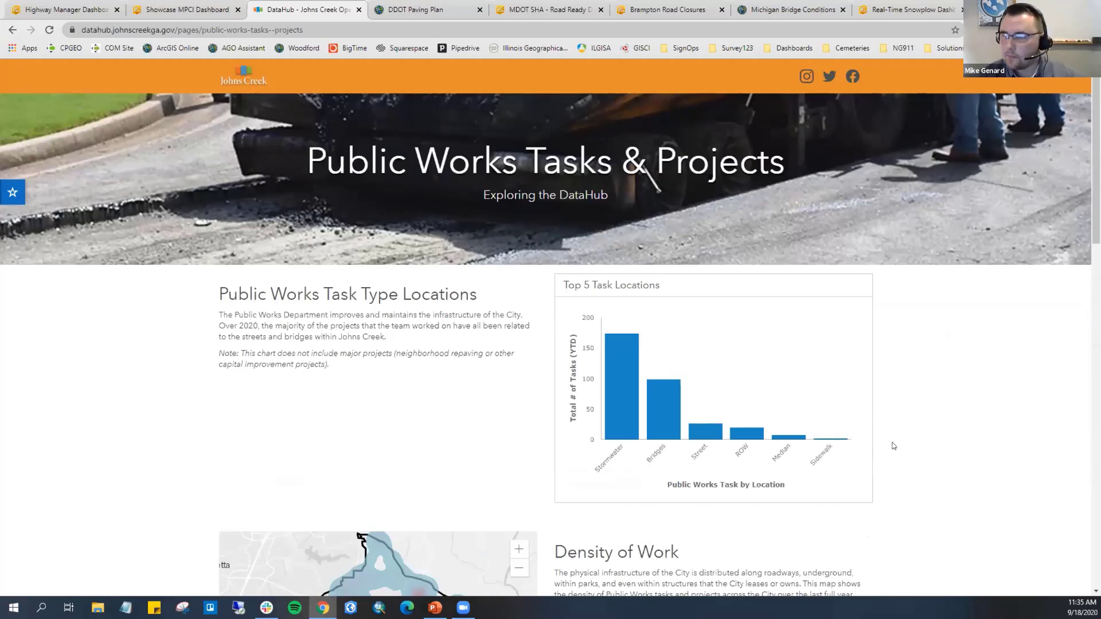
scroll(882, 458, down, 3)
scroll(882, 457, down, 8)
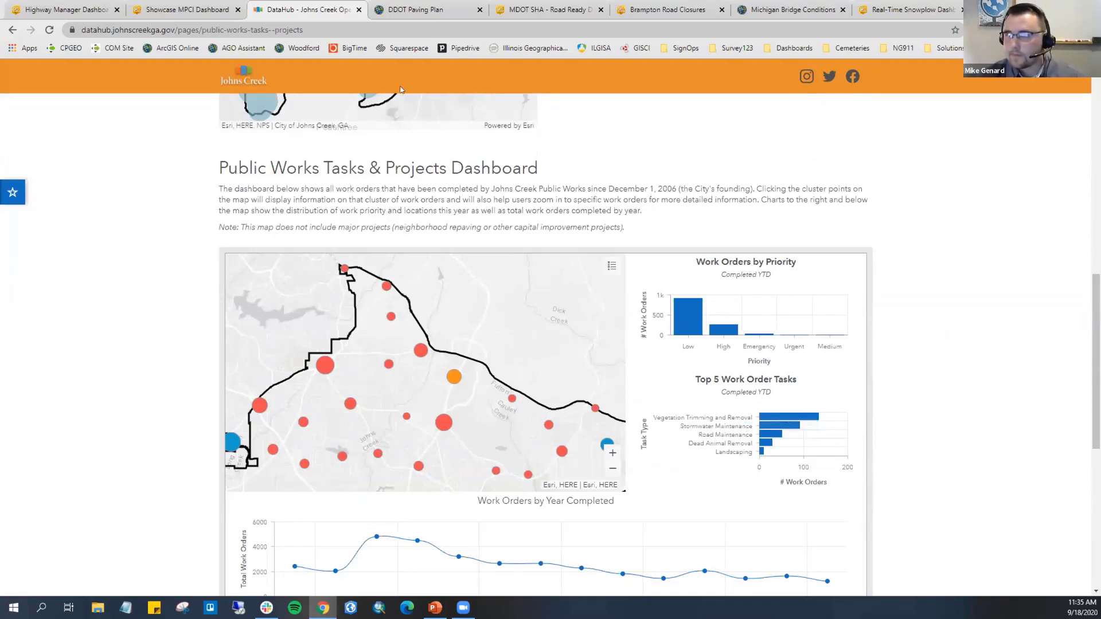
click(398, 20)
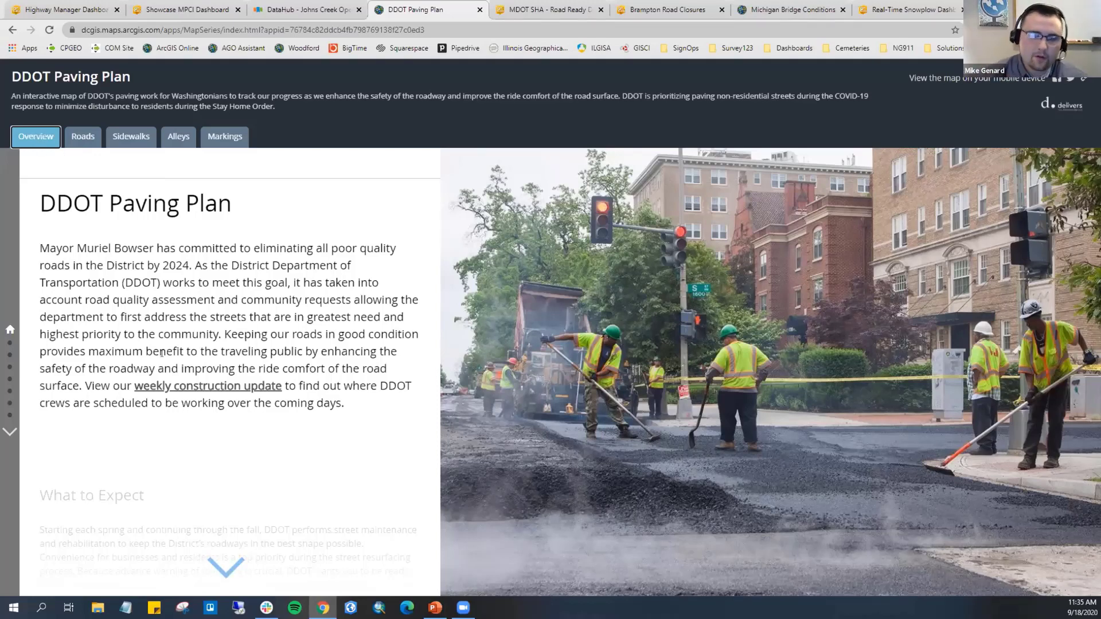
- View the Roads paving dashboard (76 completed miles), then move to the Sidewalks section
click(80, 137)
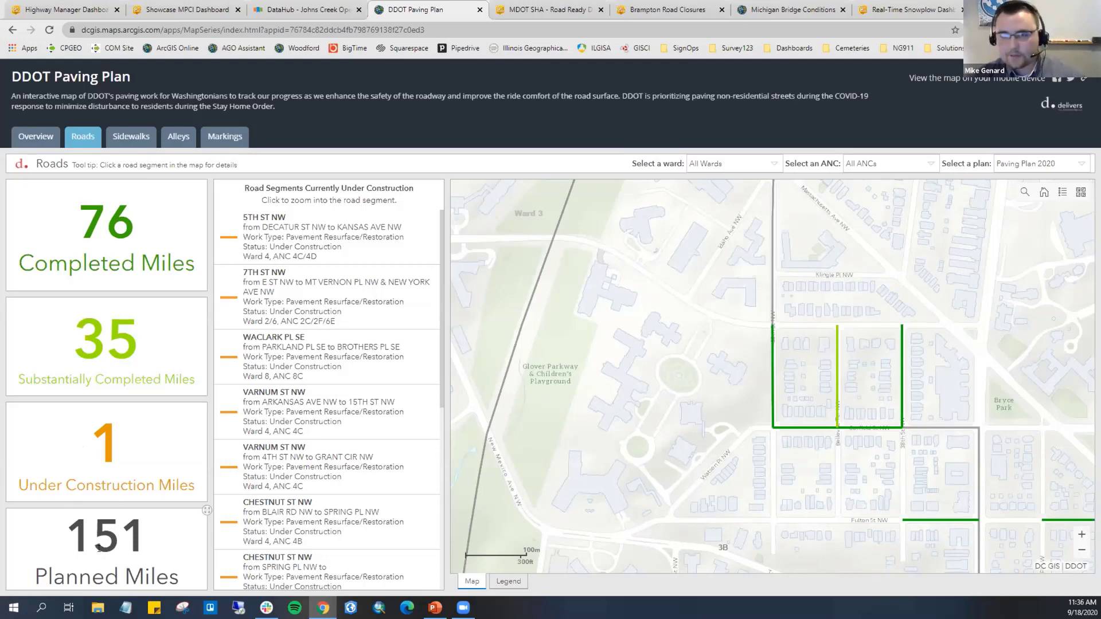
click(137, 141)
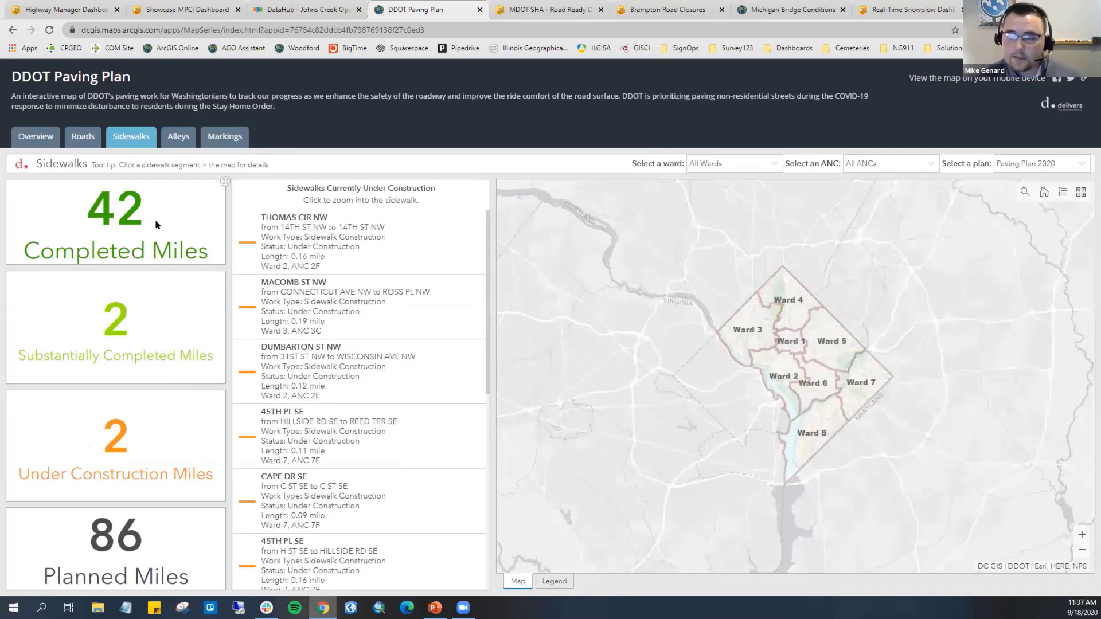
- Zoom the Sidewalks map to DUMBARTON ST NW, then bring up the MDOT SHA Road Ready Dashboard
scroll(343, 271, down, 1)
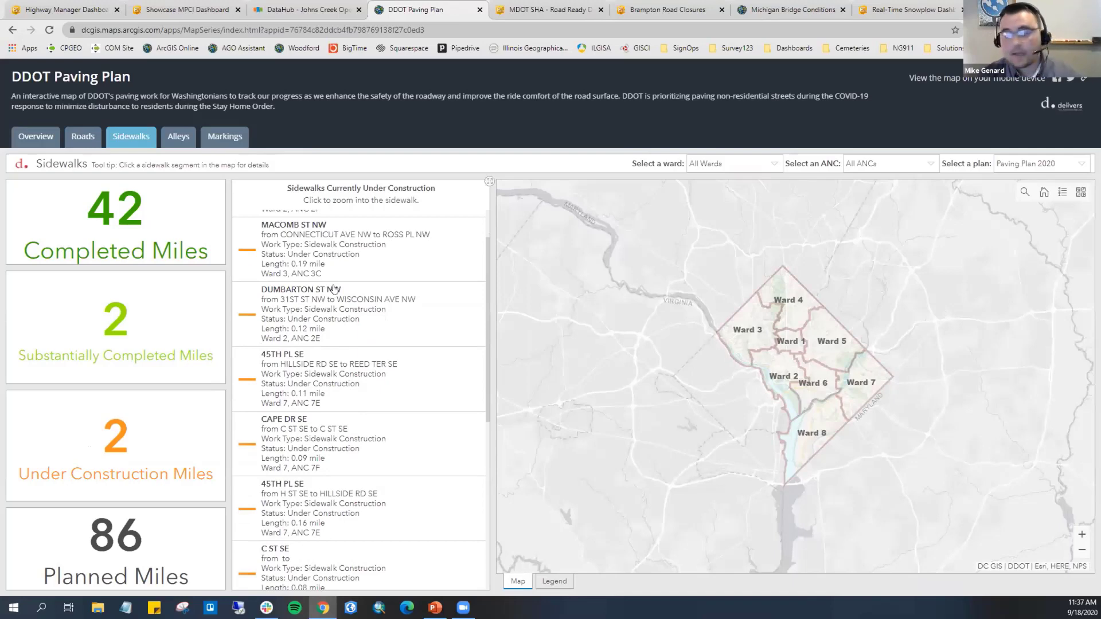
click(334, 309)
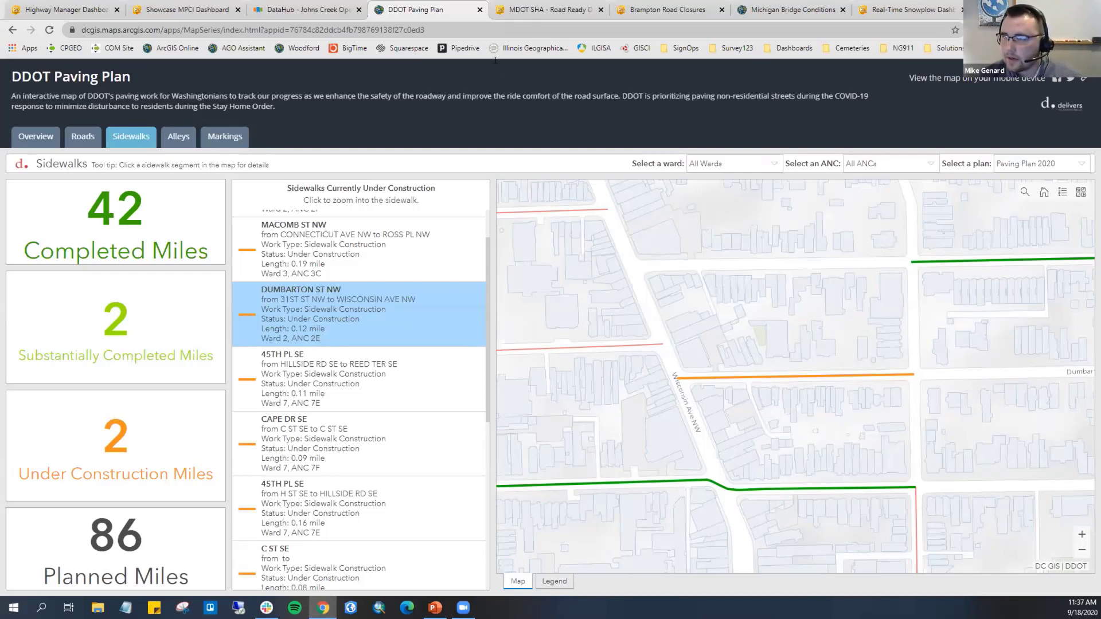
click(516, 9)
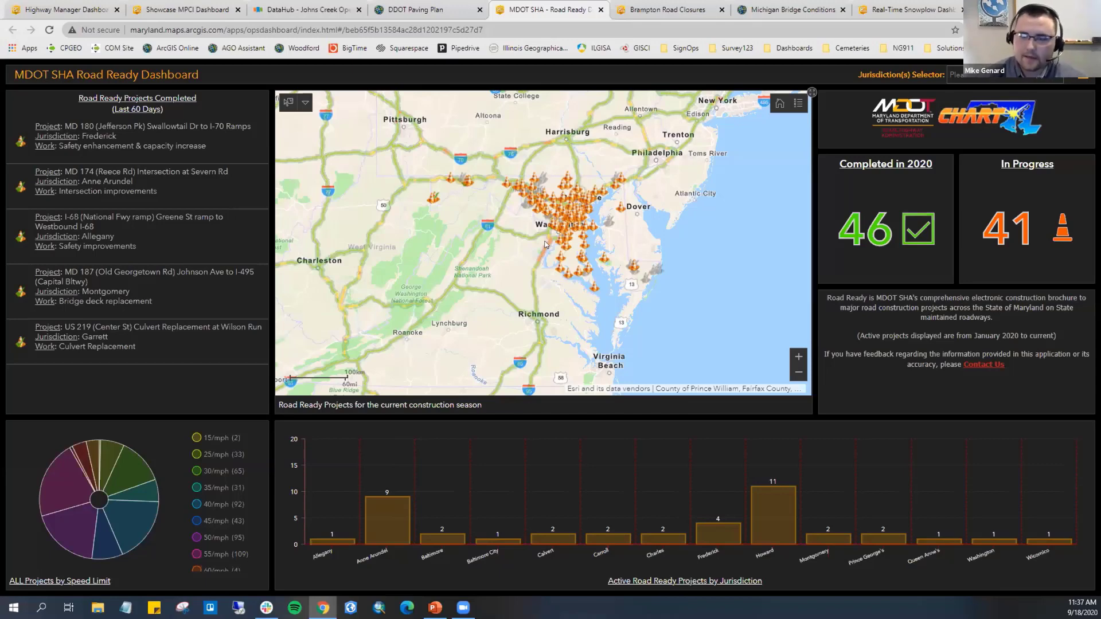
- Zoom the Road Ready map onto Washington and filter projects to the Howard jurisdiction
scroll(555, 195, up, 1)
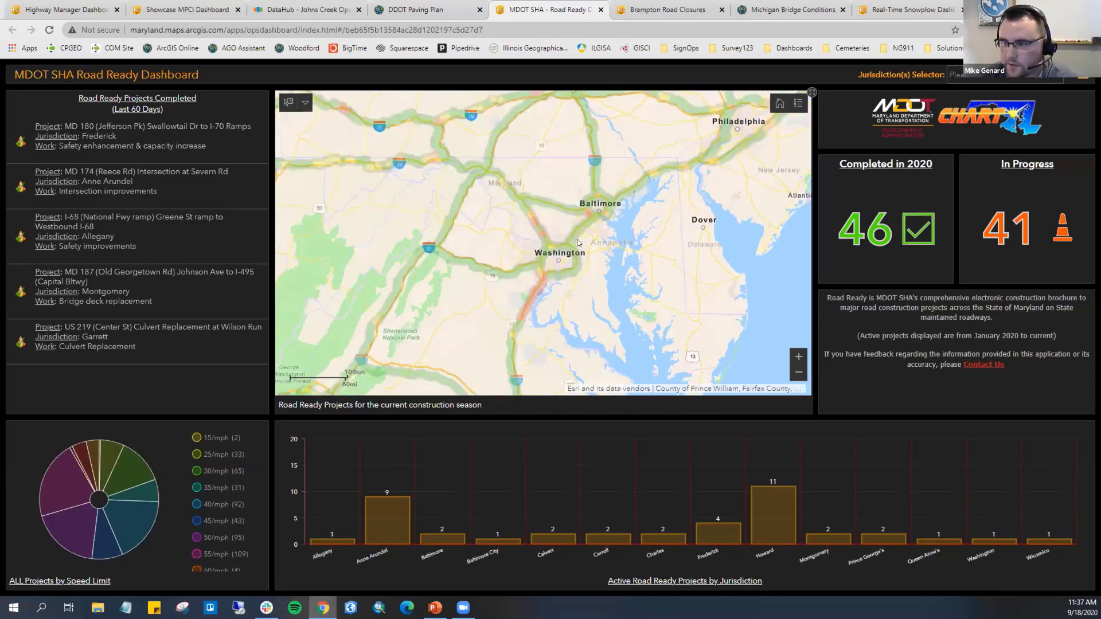
scroll(573, 239, up, 2)
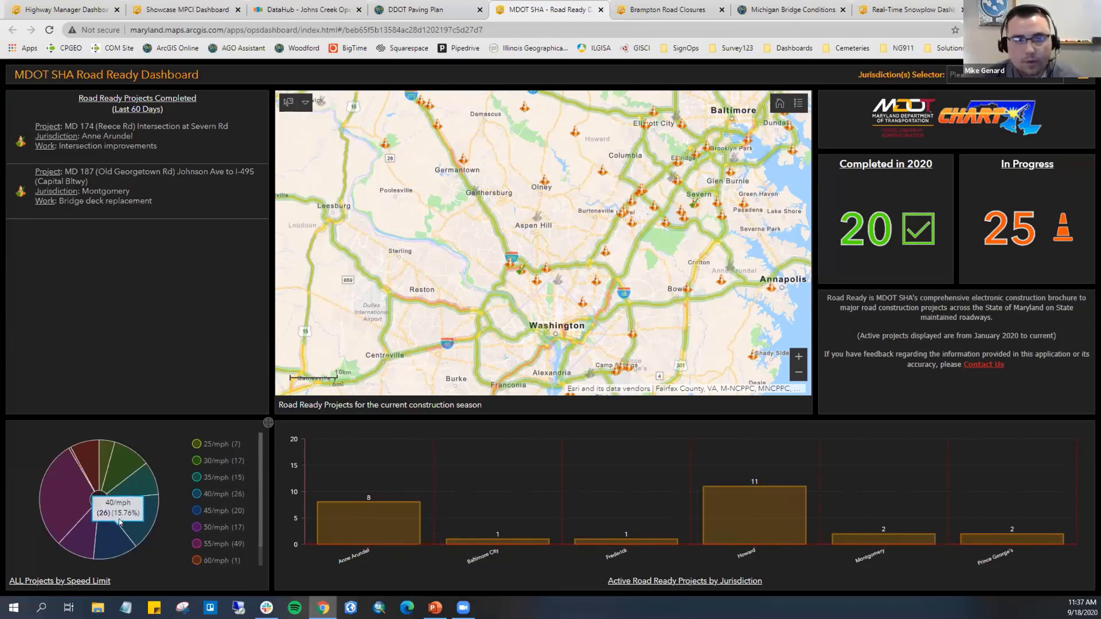
mouse_move(126, 526)
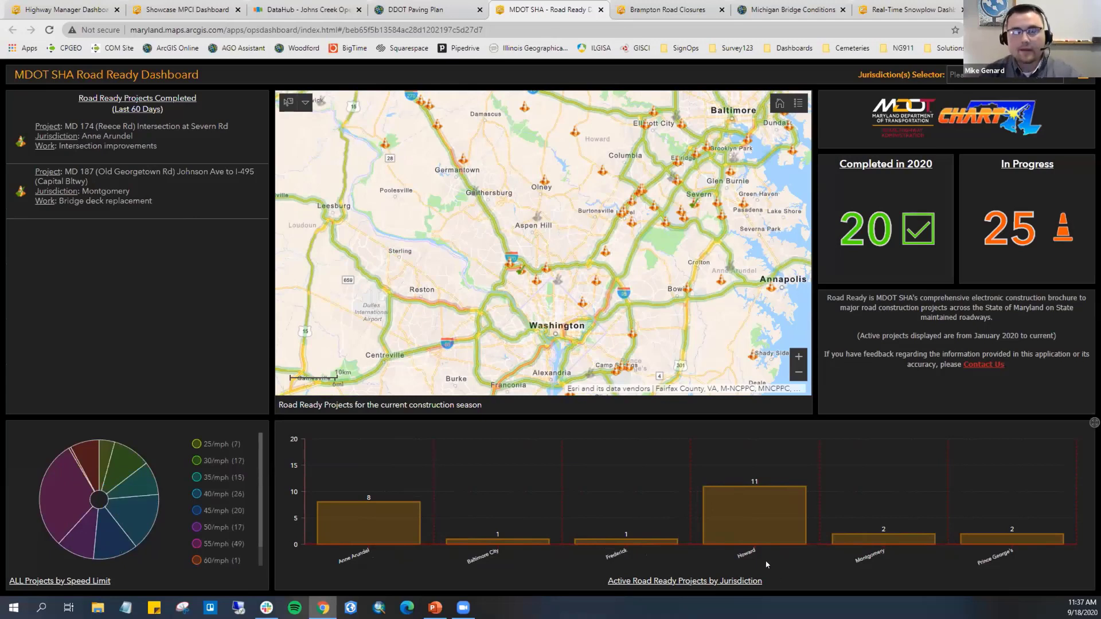
click(754, 504)
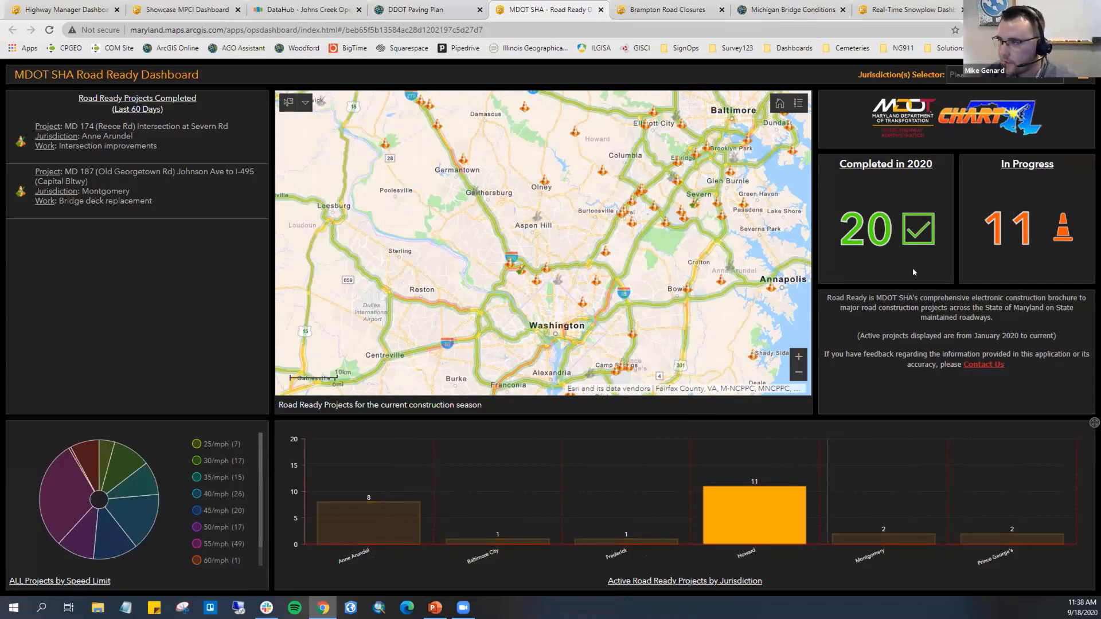
mouse_move(737, 518)
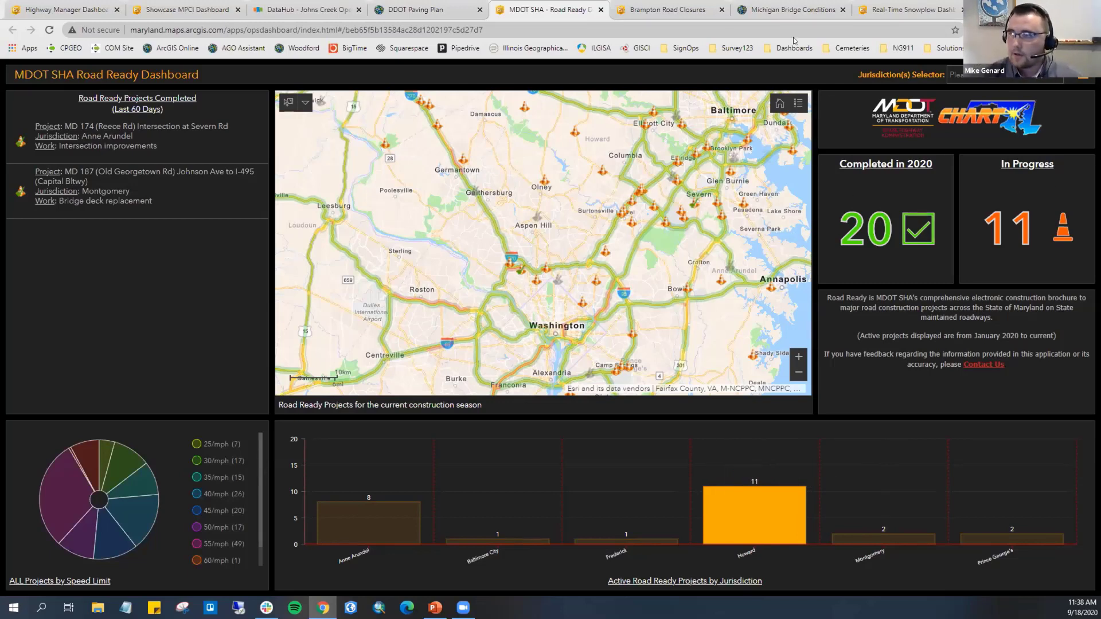
- Review the Brampton road closures dashboard, then move on to the Michigan Bridge Conditions map
click(690, 10)
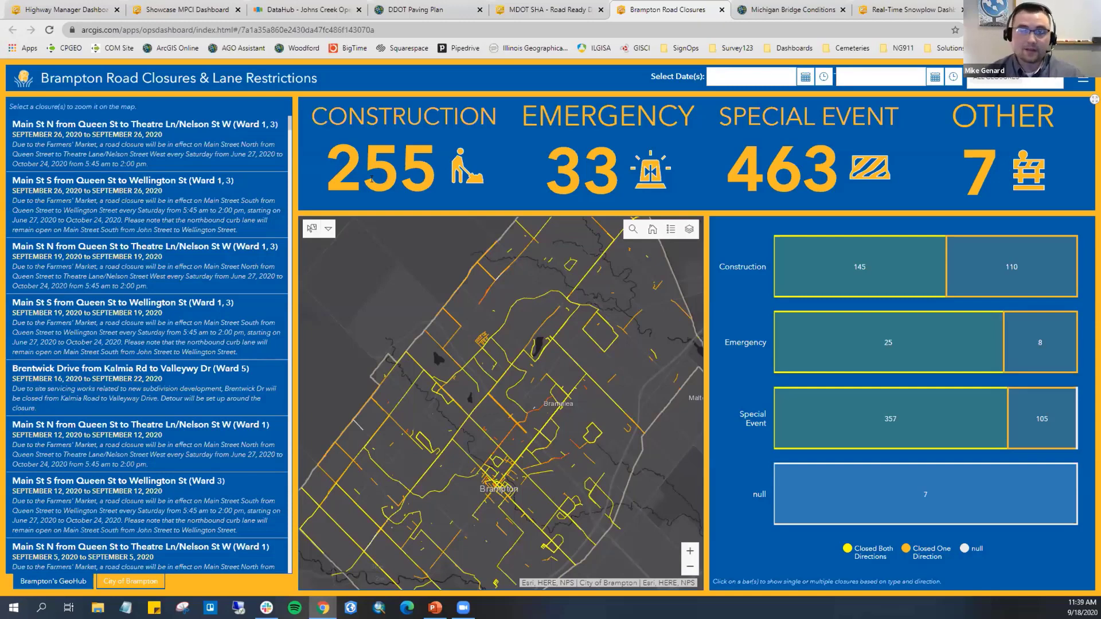
click(780, 10)
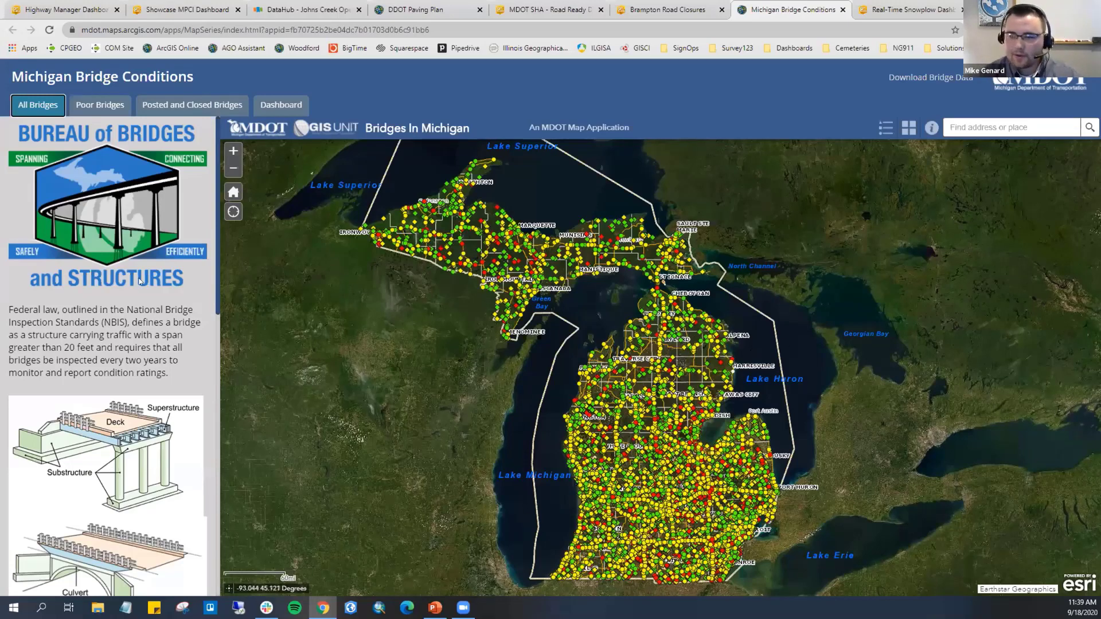
- Read through the NBI condition ratings, then show the Posted/Closed Bridges in Michigan map
scroll(136, 278, down, 3)
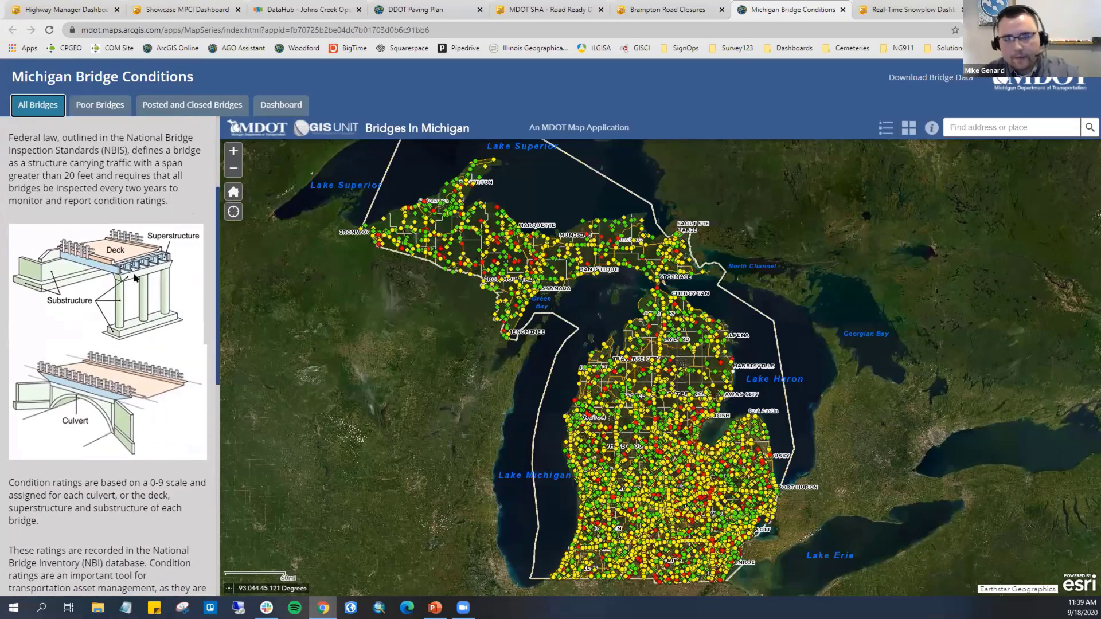
scroll(135, 278, down, 6)
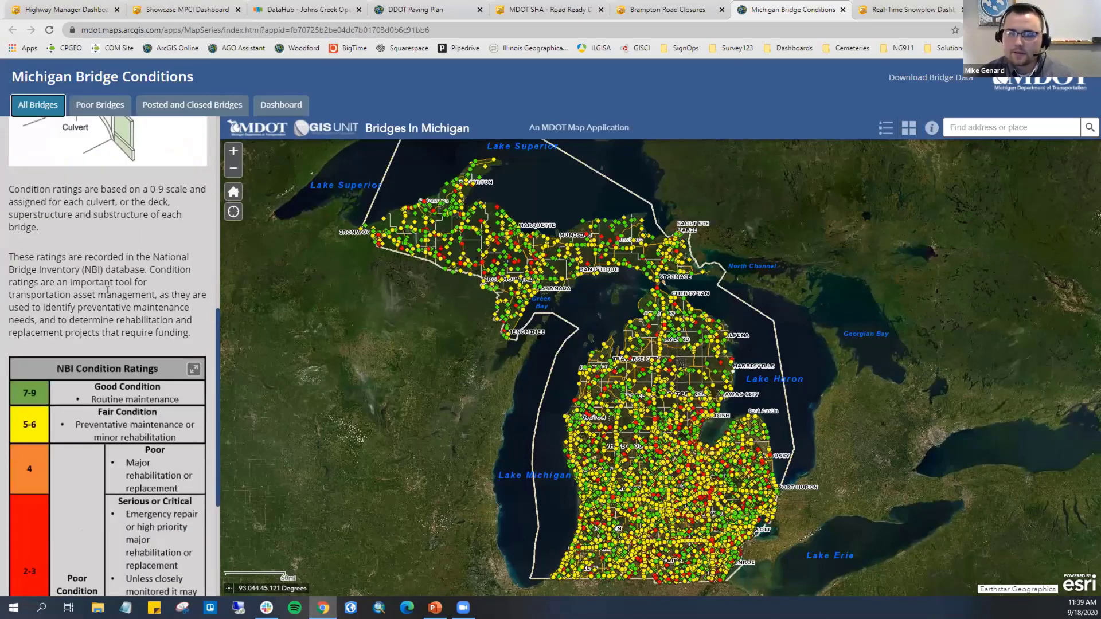
scroll(106, 289, down, 1)
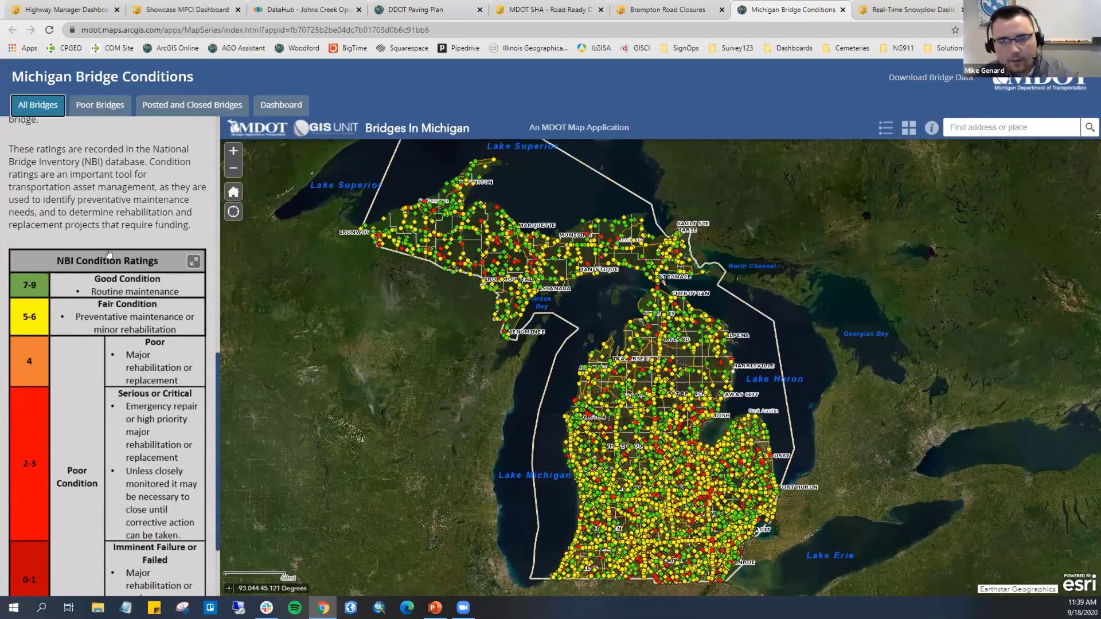
scroll(109, 255, down, 1)
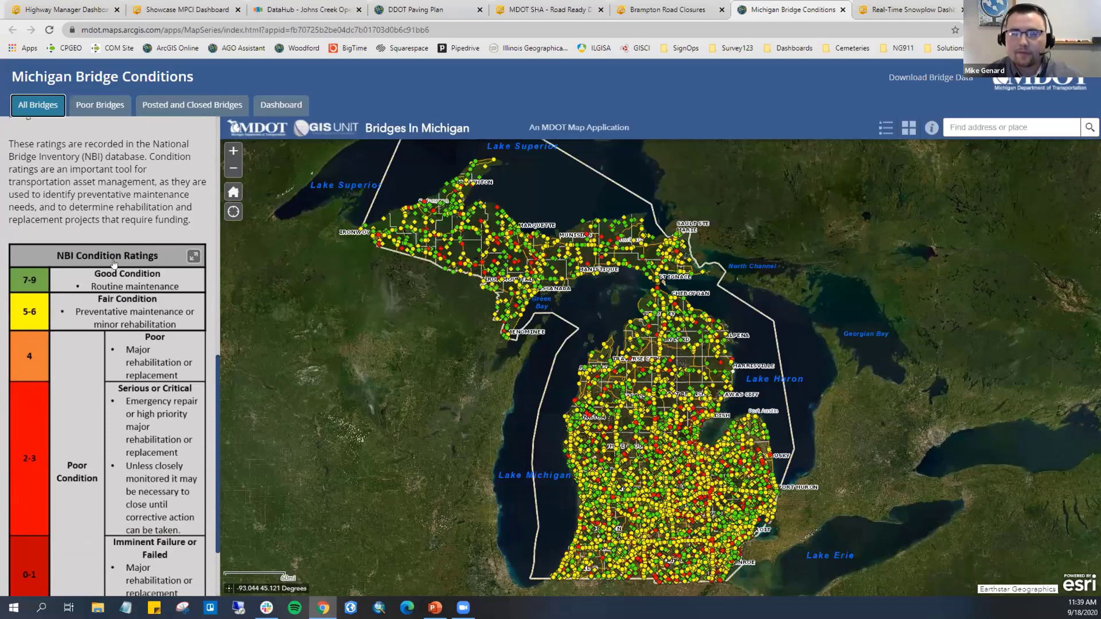
scroll(119, 383, down, 2)
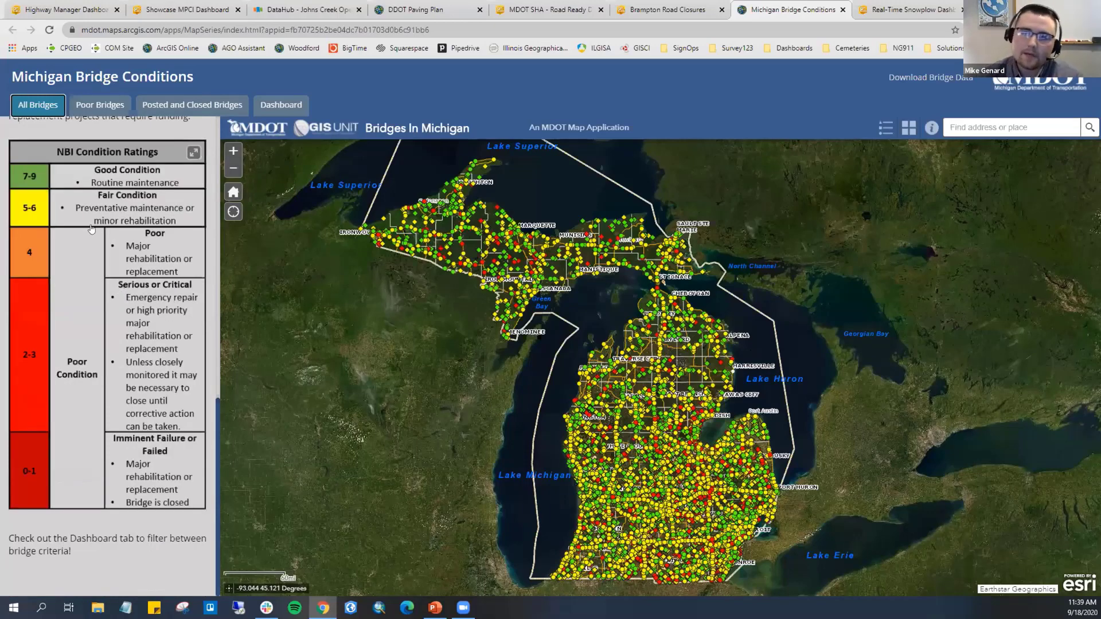
click(191, 105)
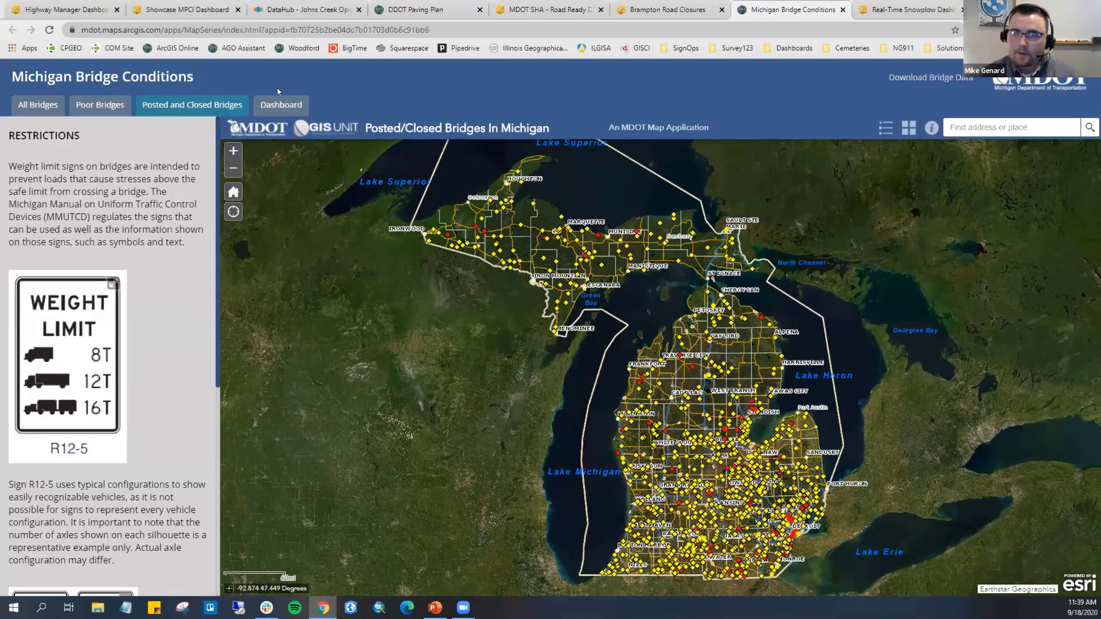
- Switch the Michigan Bridge Conditions page to its Dashboard view of bridge totals and condition gauges
click(279, 107)
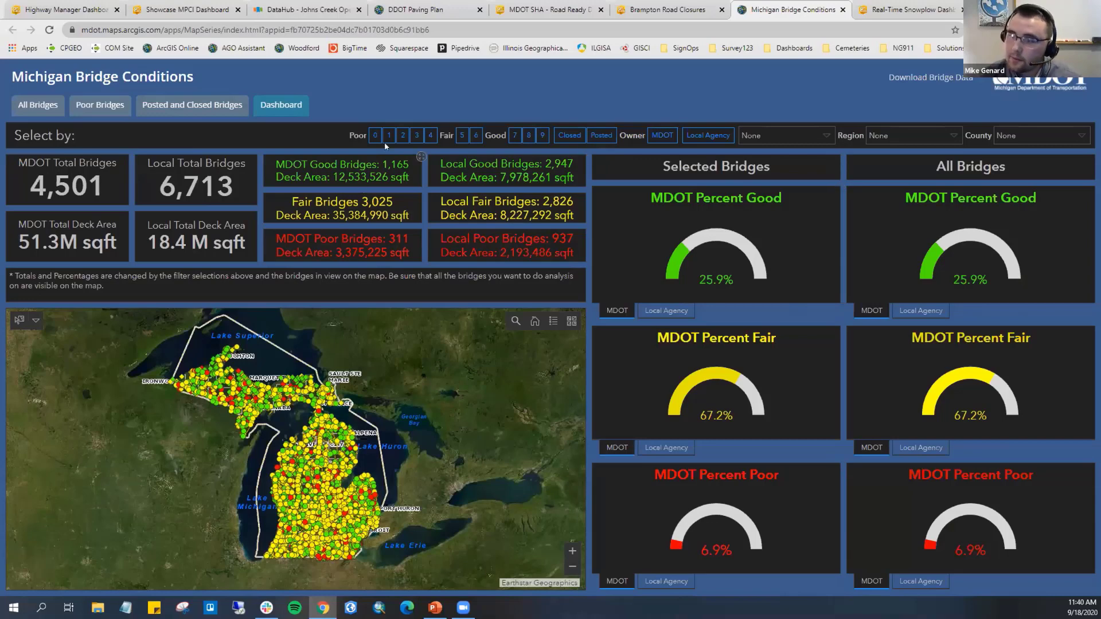
- Filter the Michigan bridges to Poor rating 2, then switch to the Real-Time Snowplow Dashboard
click(402, 137)
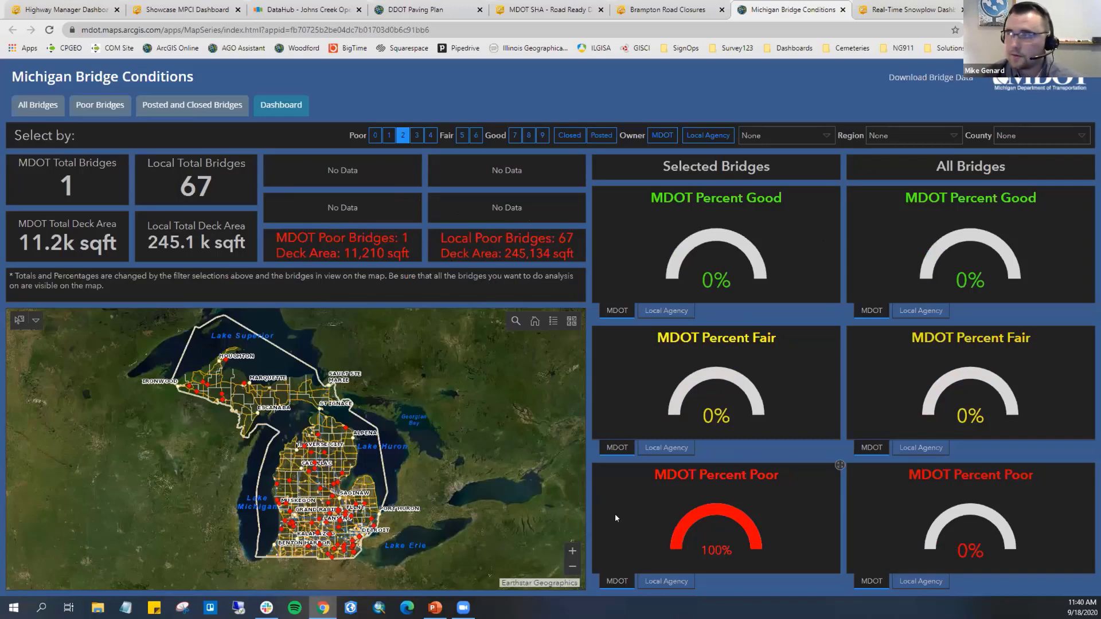
click(892, 4)
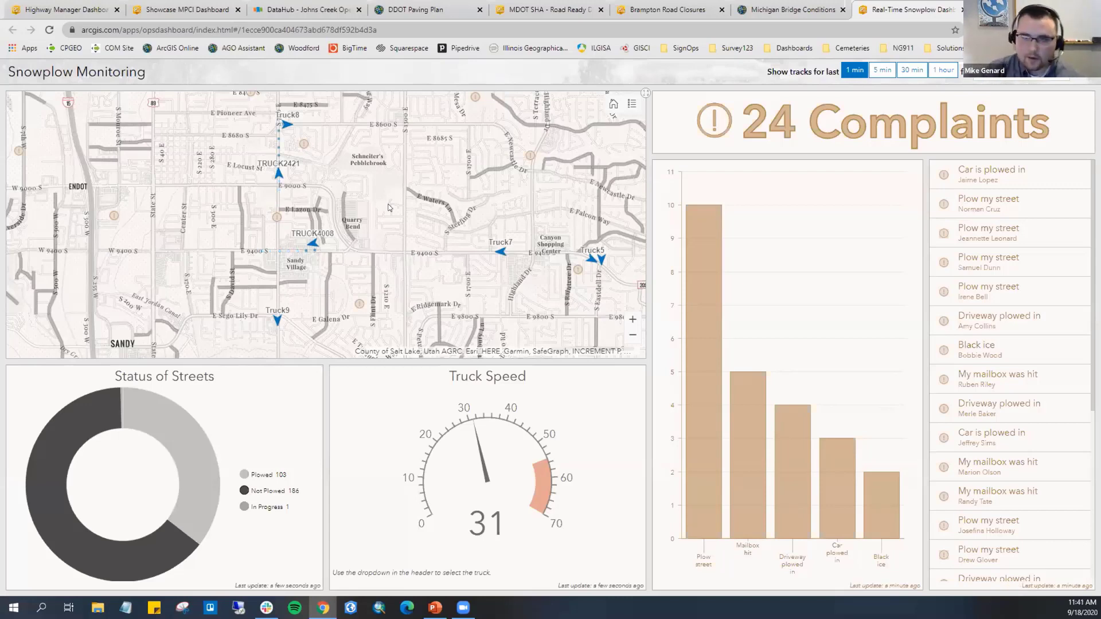
click(299, 209)
click(205, 103)
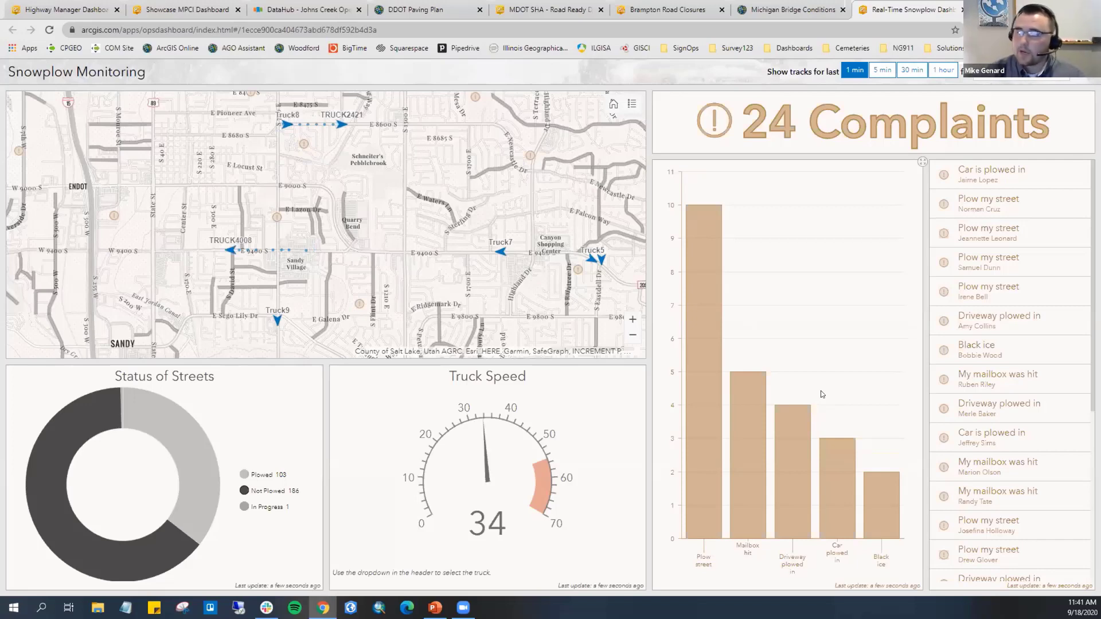
mouse_move(705, 261)
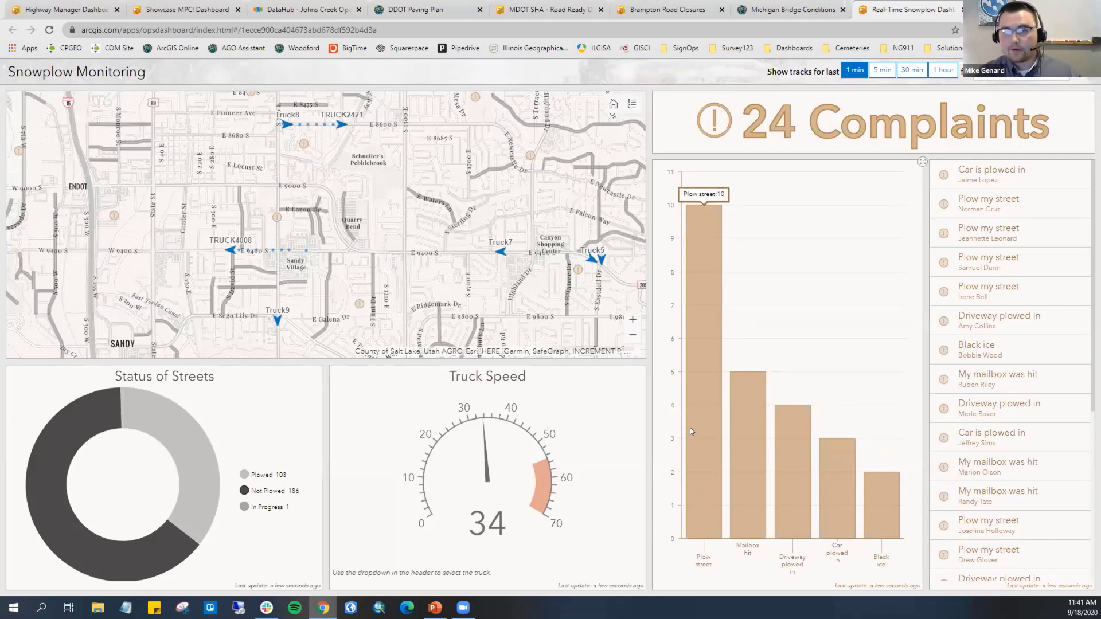
mouse_move(739, 465)
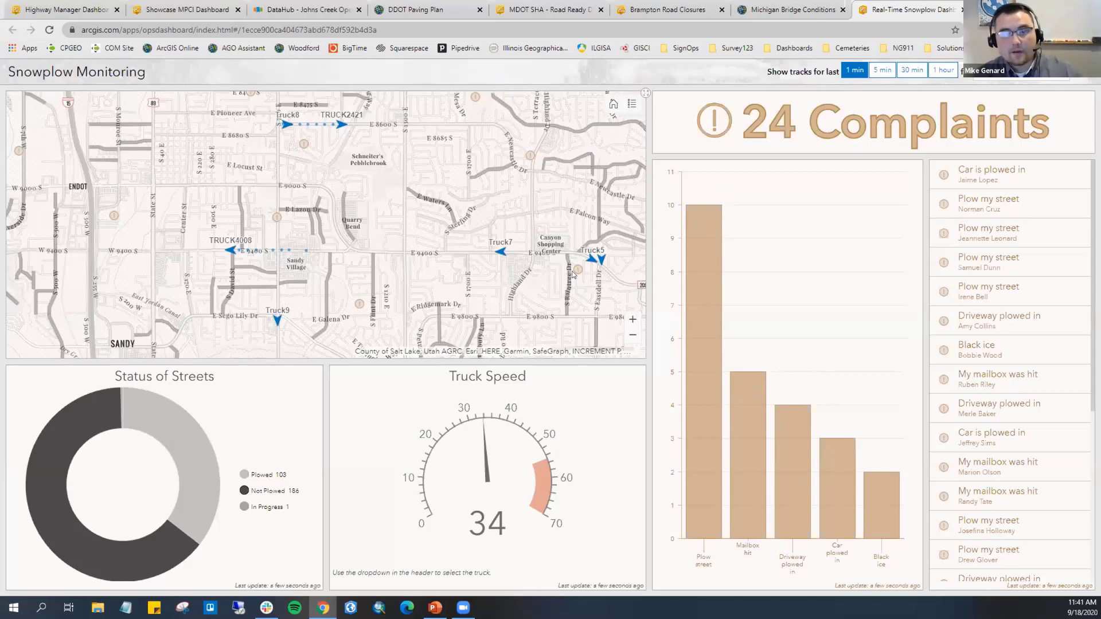
scroll(980, 212, down, 3)
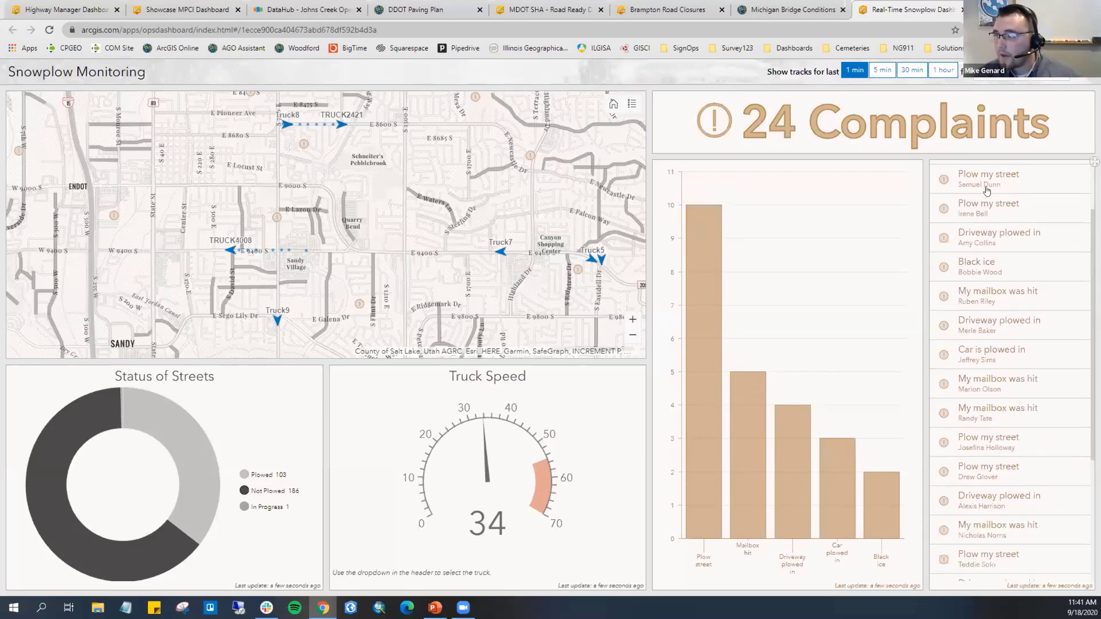
scroll(964, 262, up, 3)
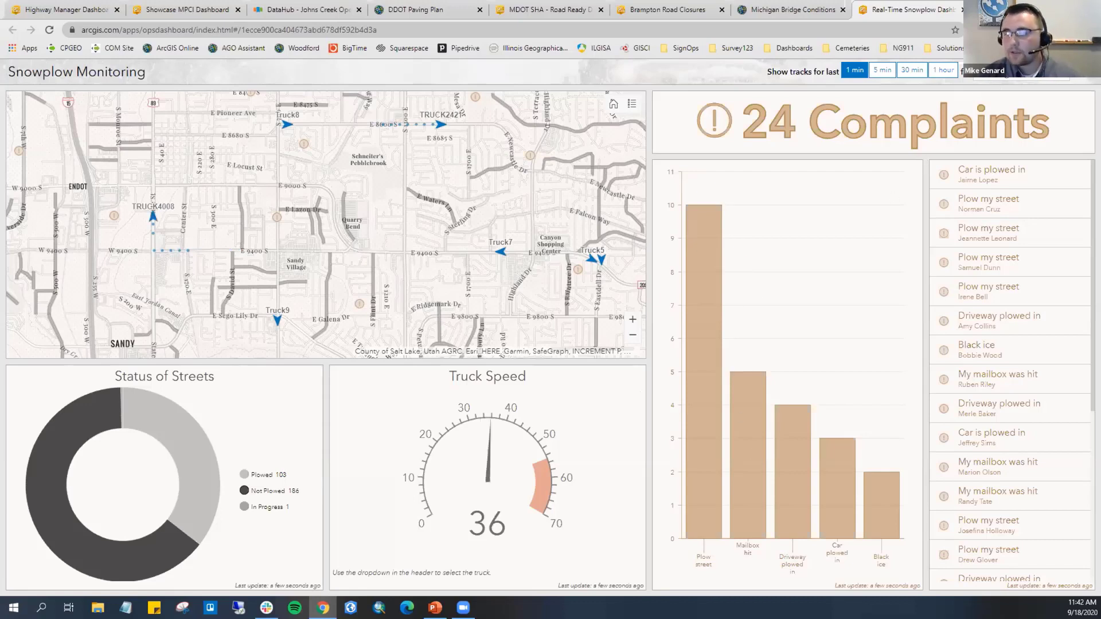
- Centre the snowplow map on Truck1, then return to the Highway Manager Dashboard
click(1020, 75)
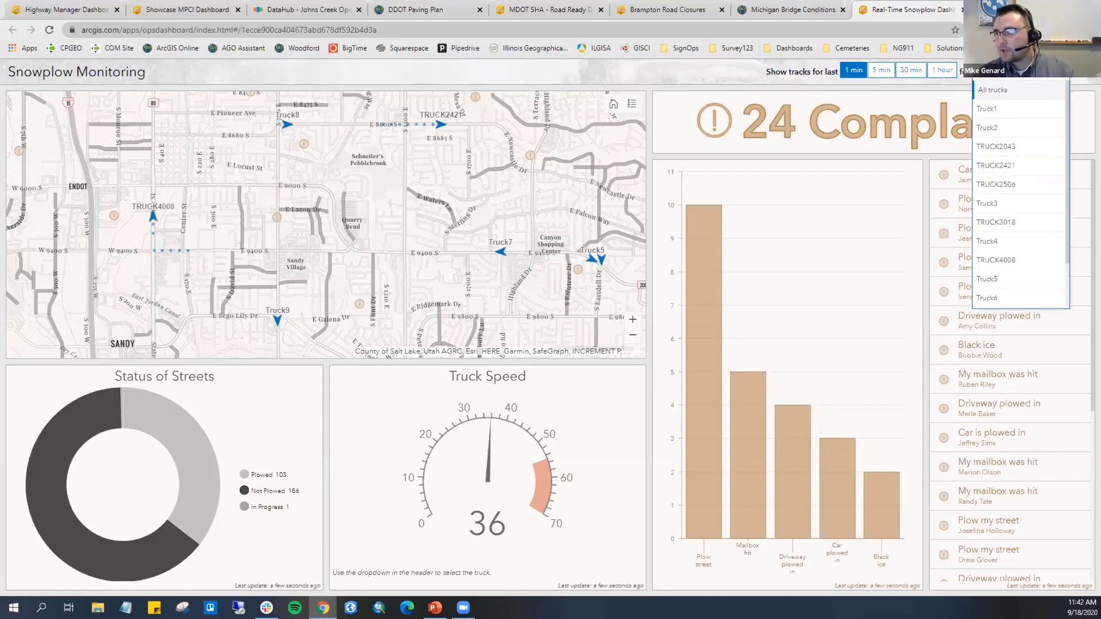
click(1017, 111)
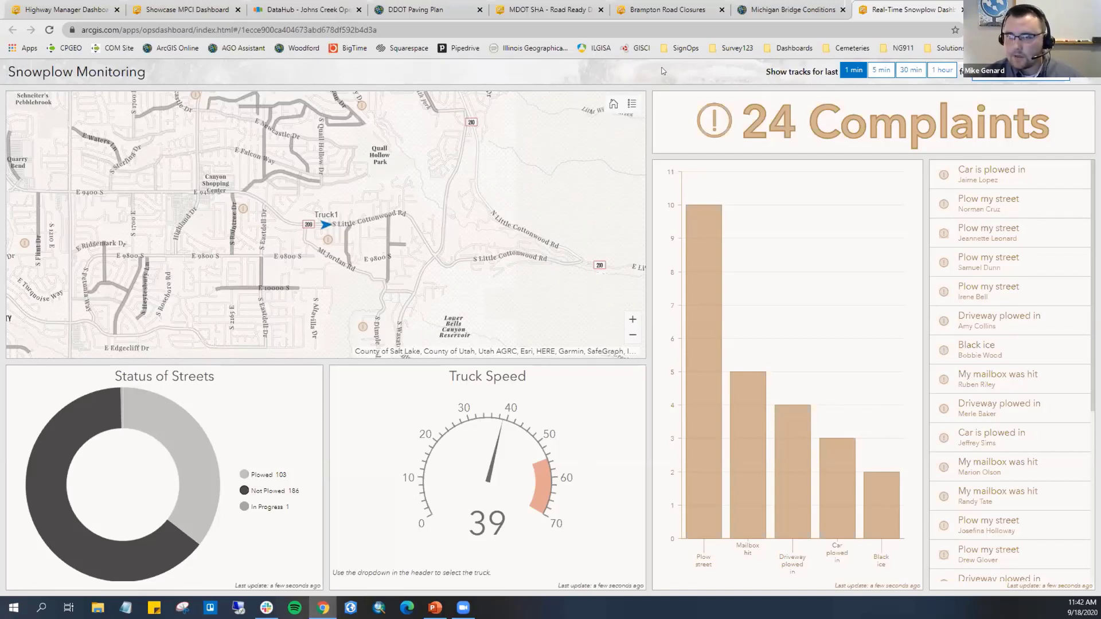
click(66, 9)
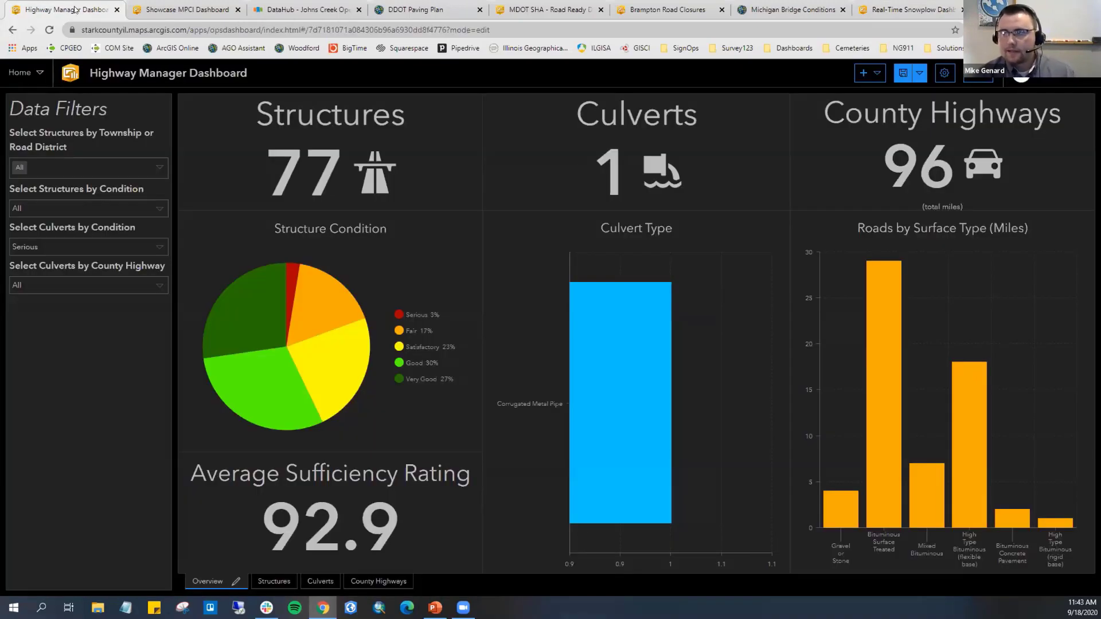
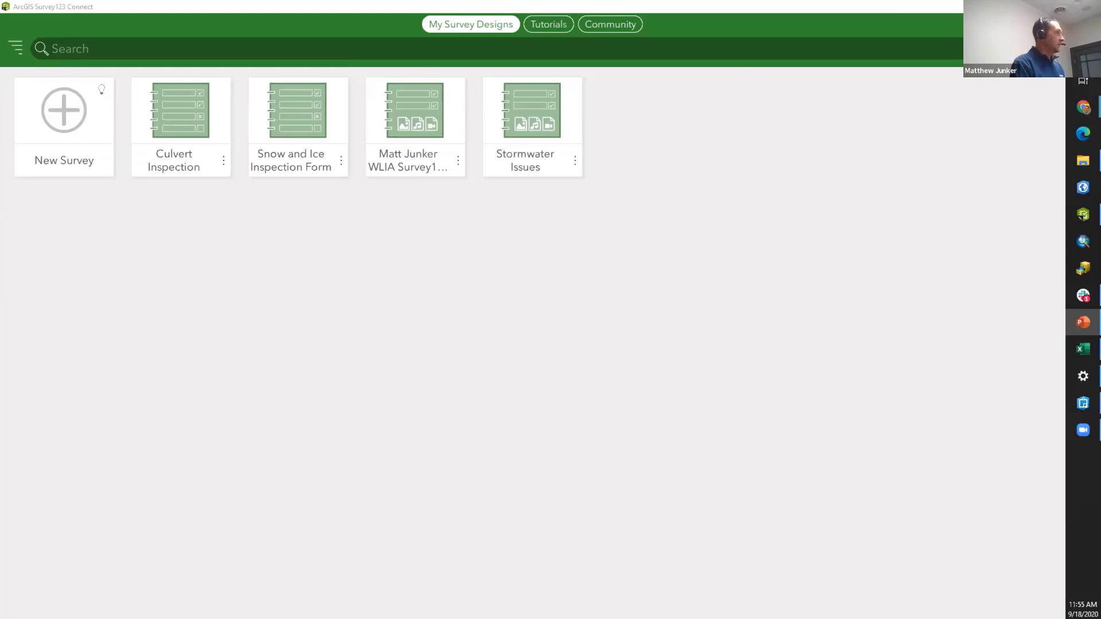
- Check and close the profile panel, then show the Tutorials page listing the five XLSForm tutorials
click(1049, 26)
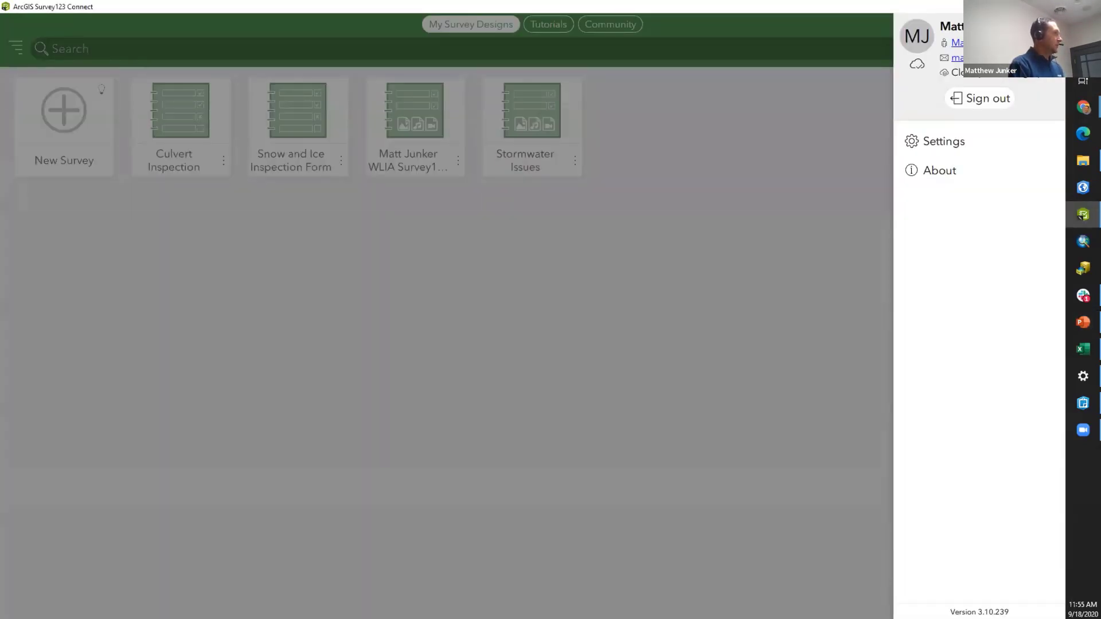
click(767, 198)
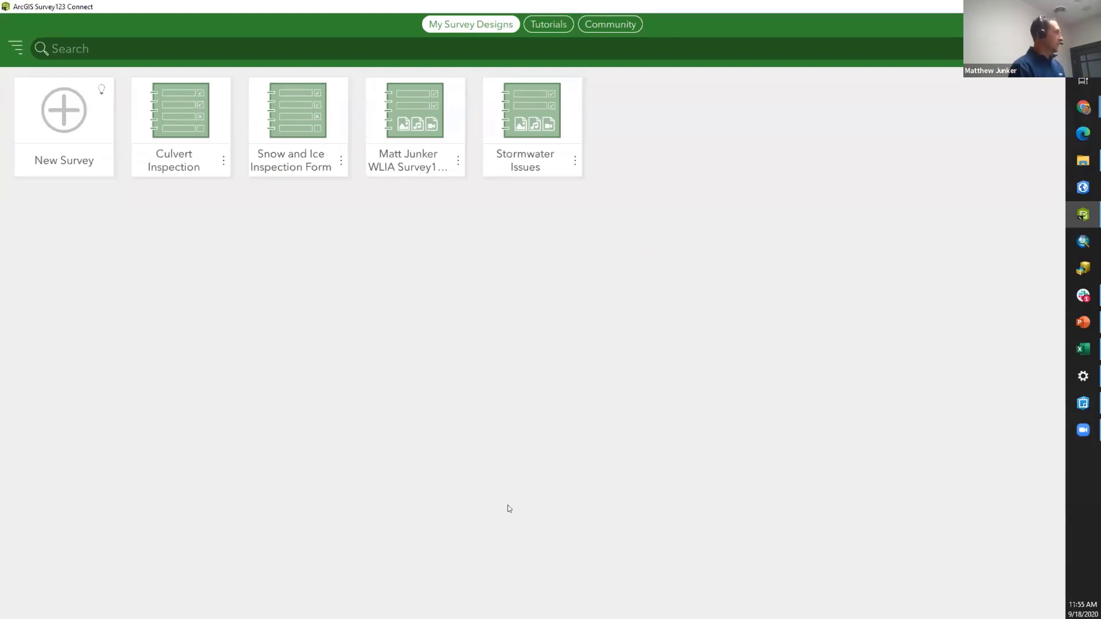
click(548, 26)
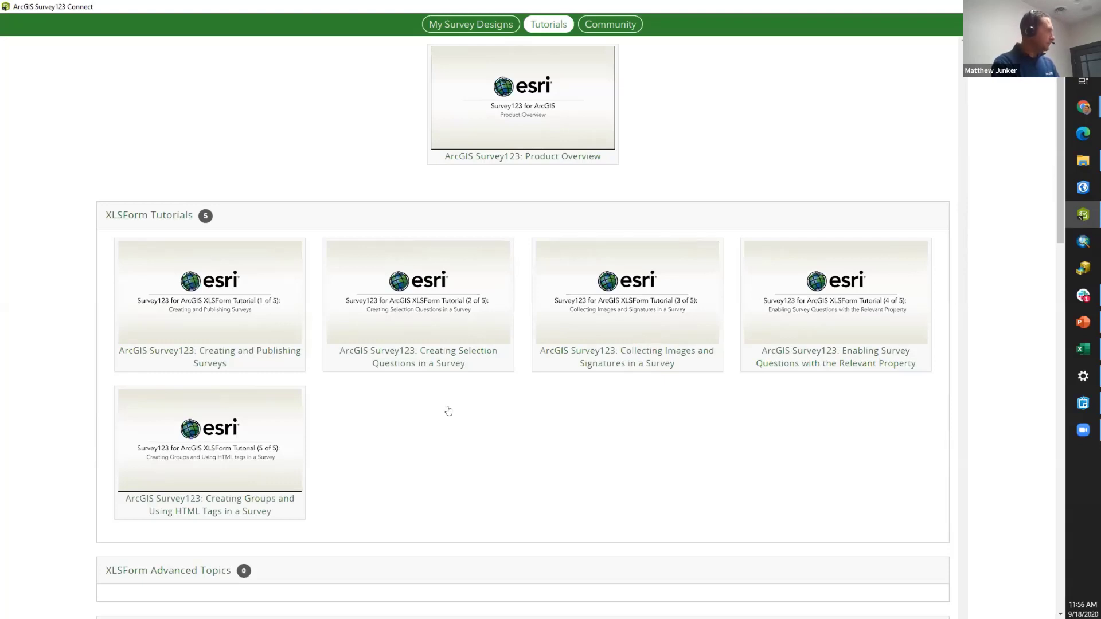
- Browse the Community discussions feed, then go back to the My Survey Designs gallery
click(610, 24)
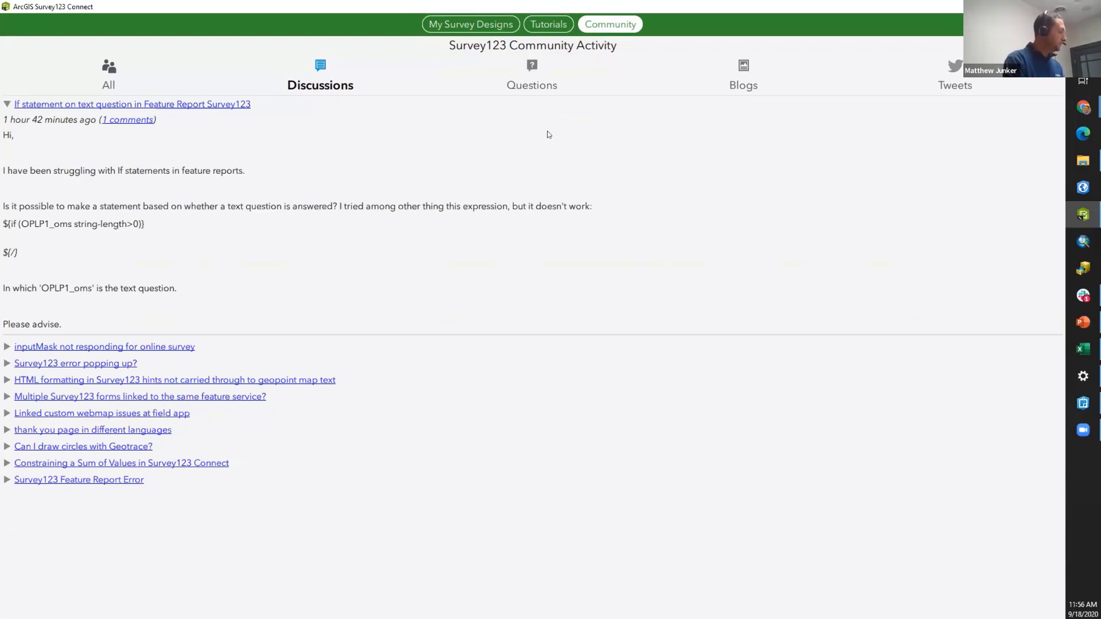
click(469, 25)
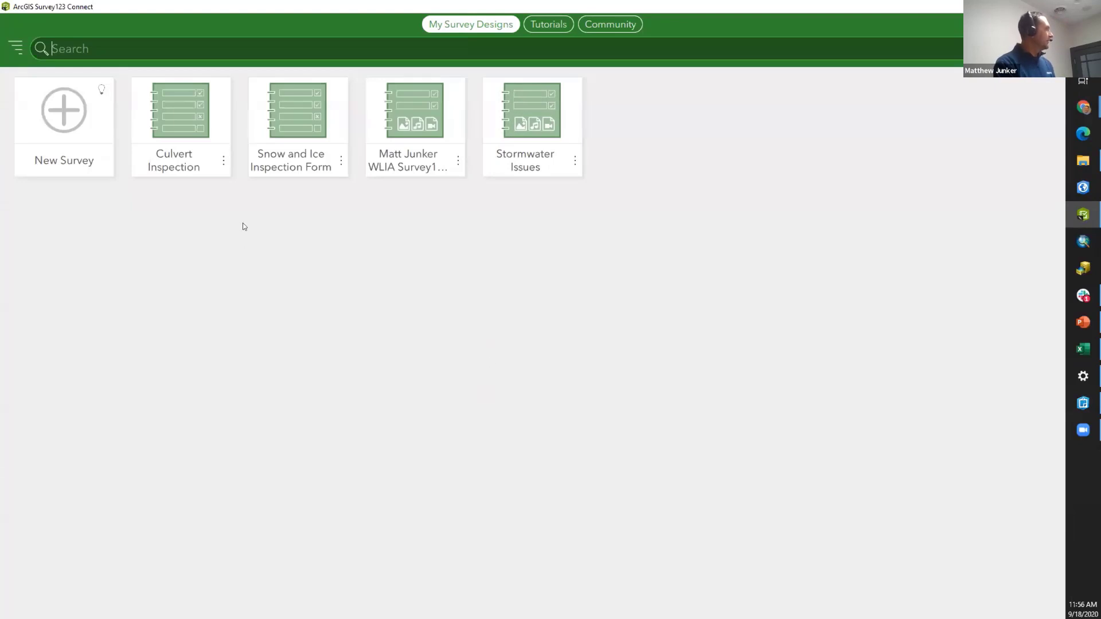
- Open Culvert Inspection, preview it as smartphone, monitor and laptop, then show its Inspections schema
click(175, 132)
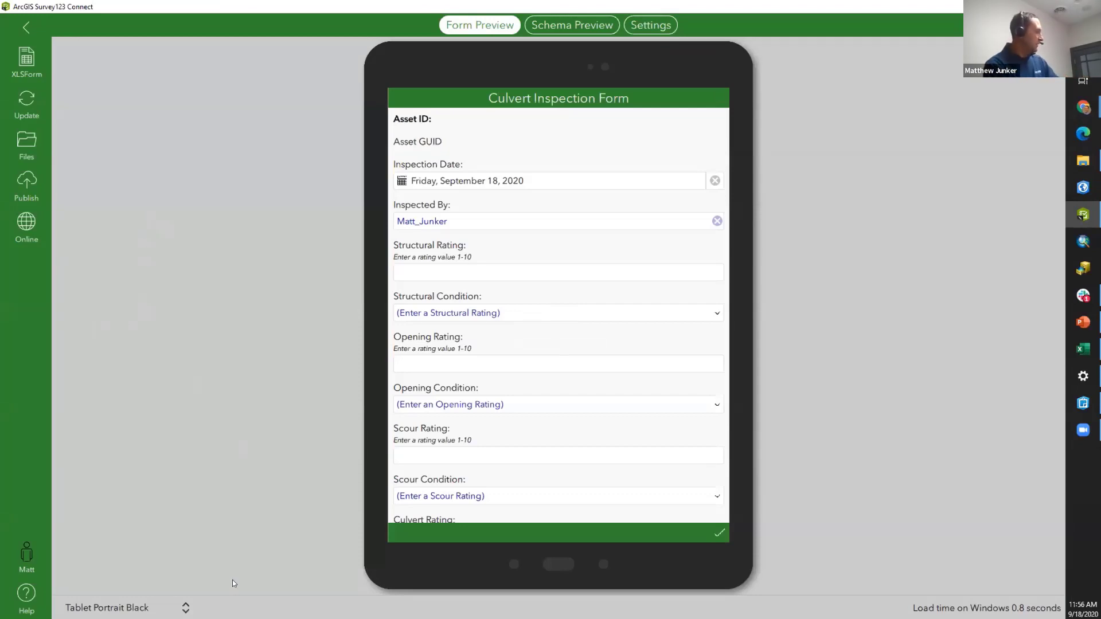
click(177, 604)
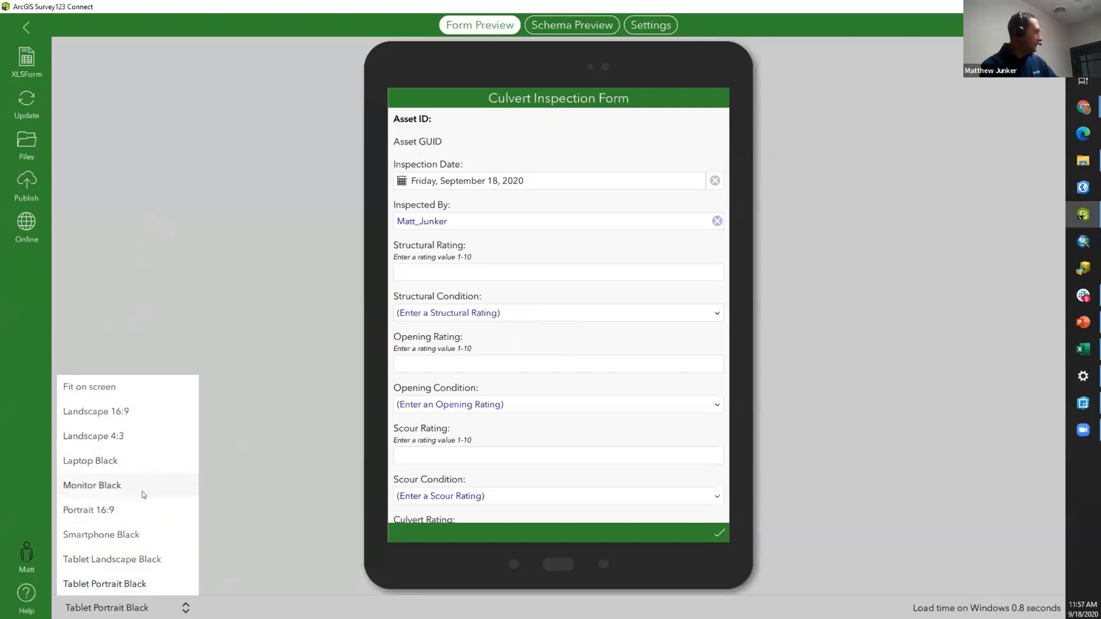
click(119, 530)
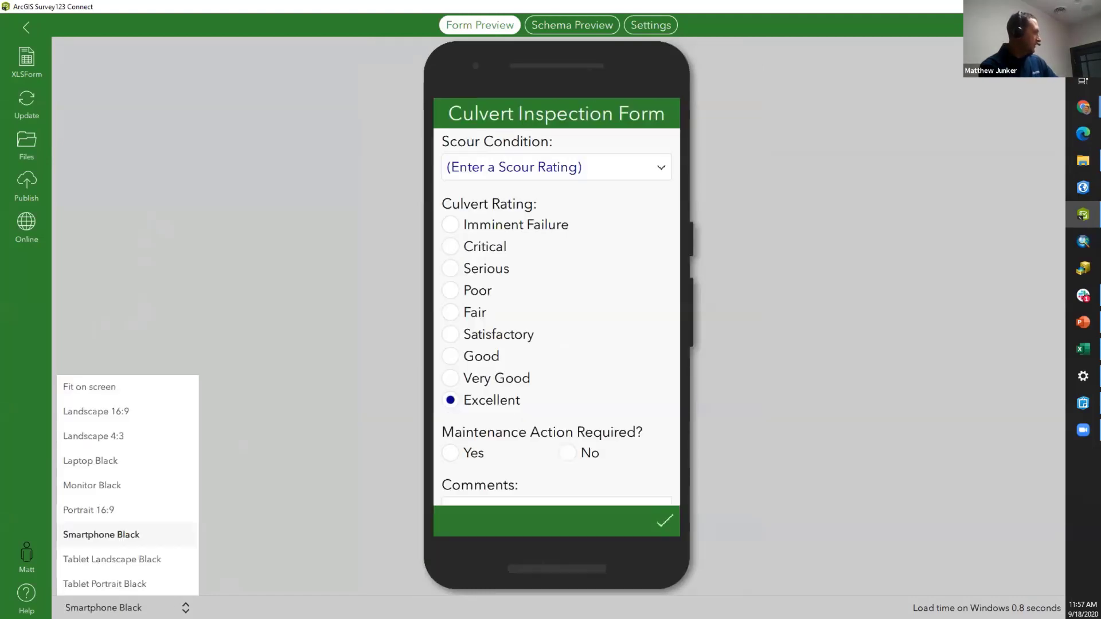
click(109, 485)
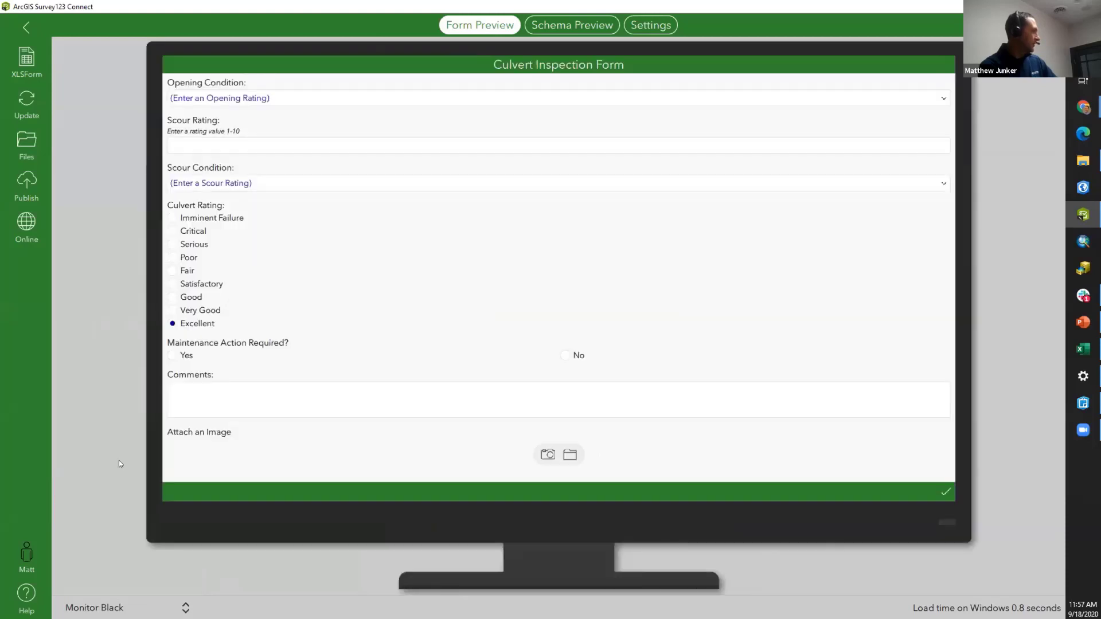
click(126, 607)
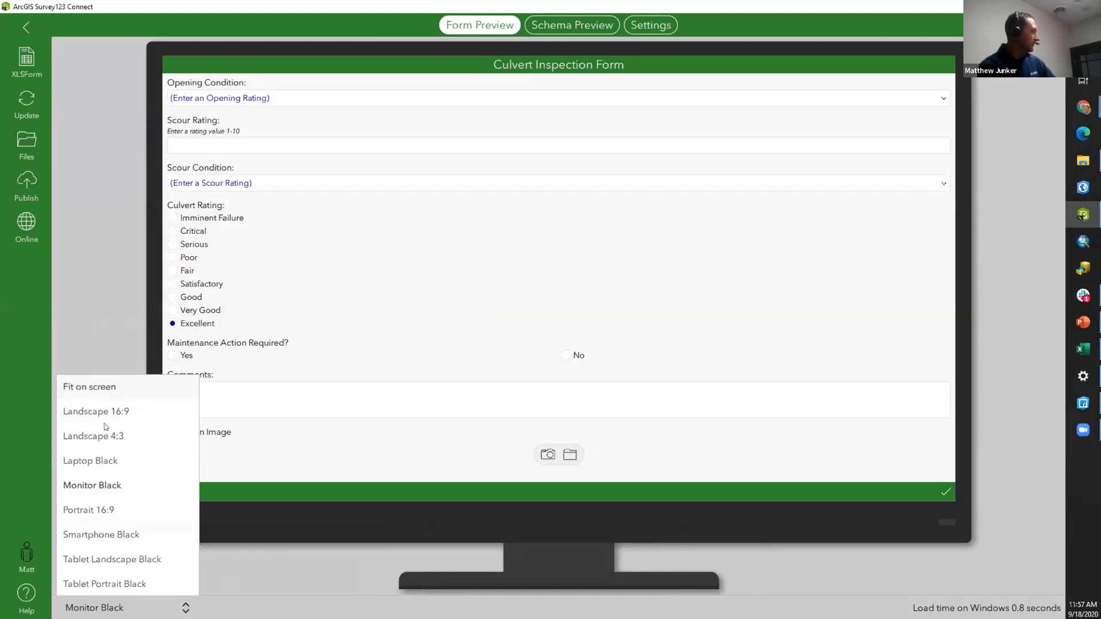
click(102, 466)
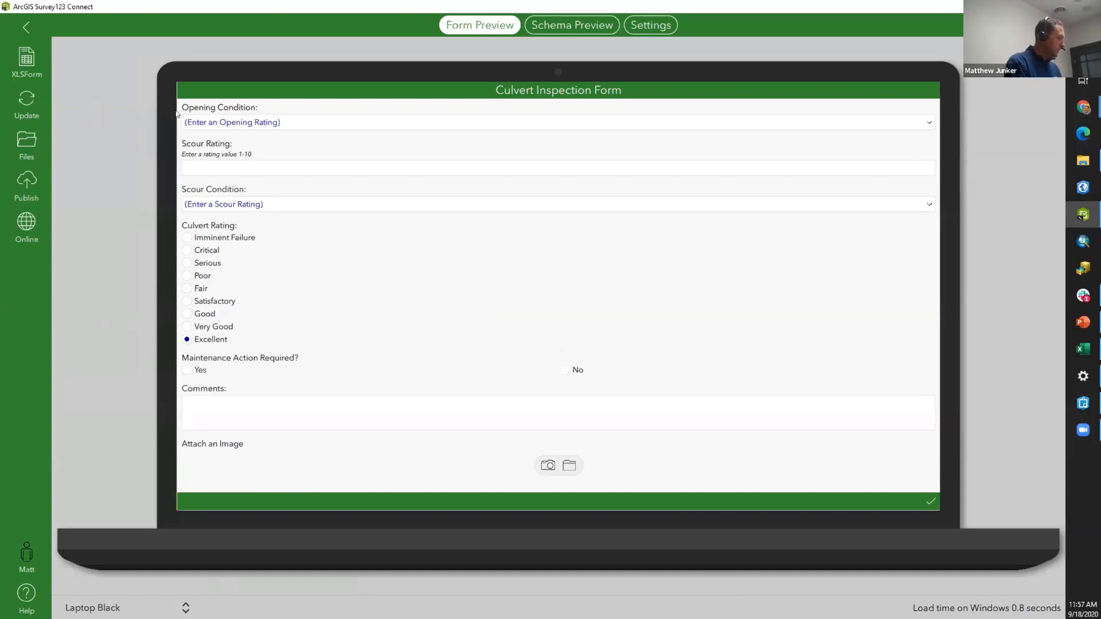
click(564, 29)
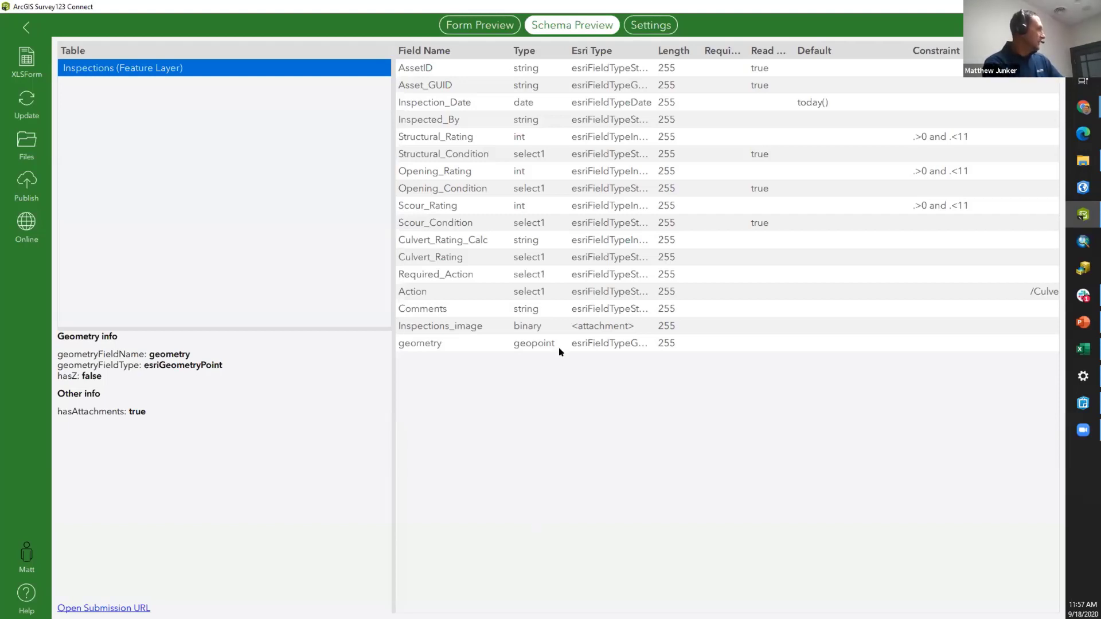
- Review the survey's Details, Style, Linked Content, Map and Options settings tabs in turn
click(648, 26)
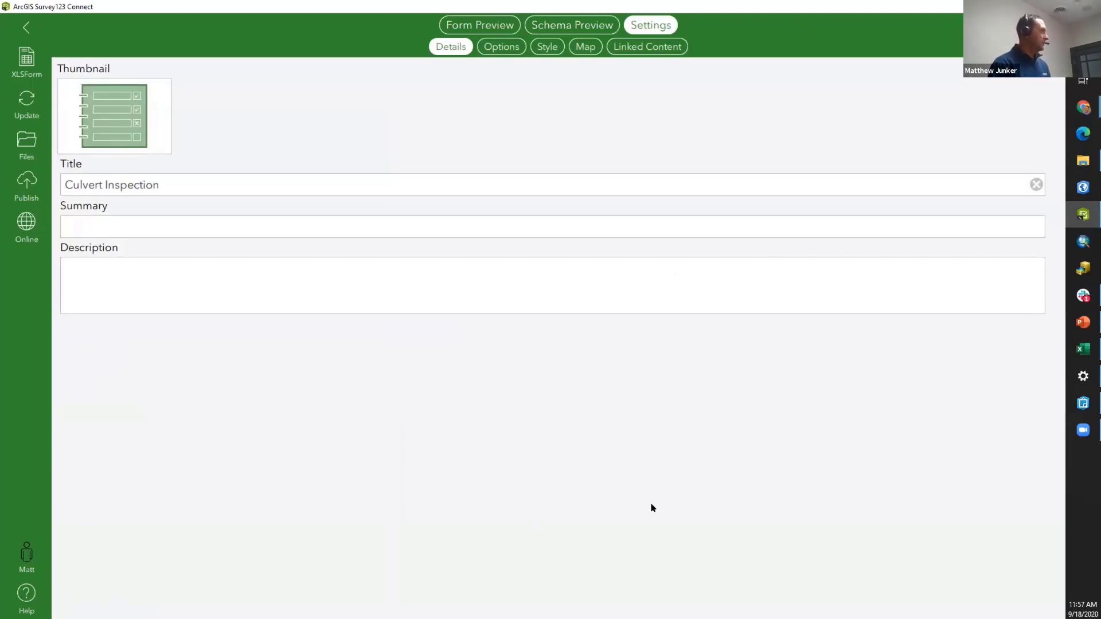
click(546, 51)
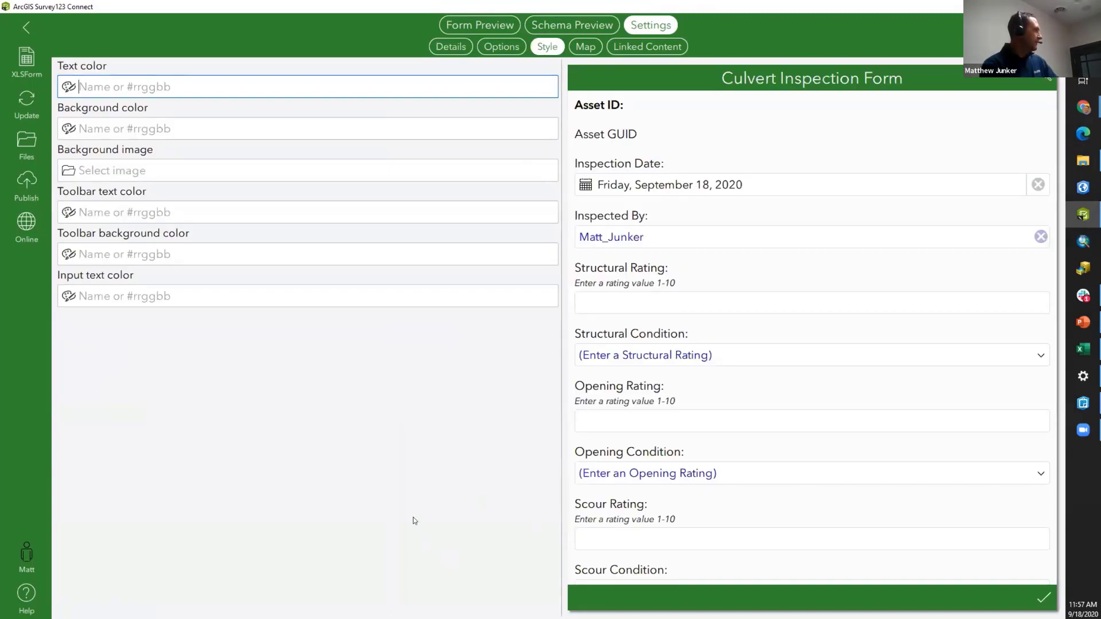
click(618, 45)
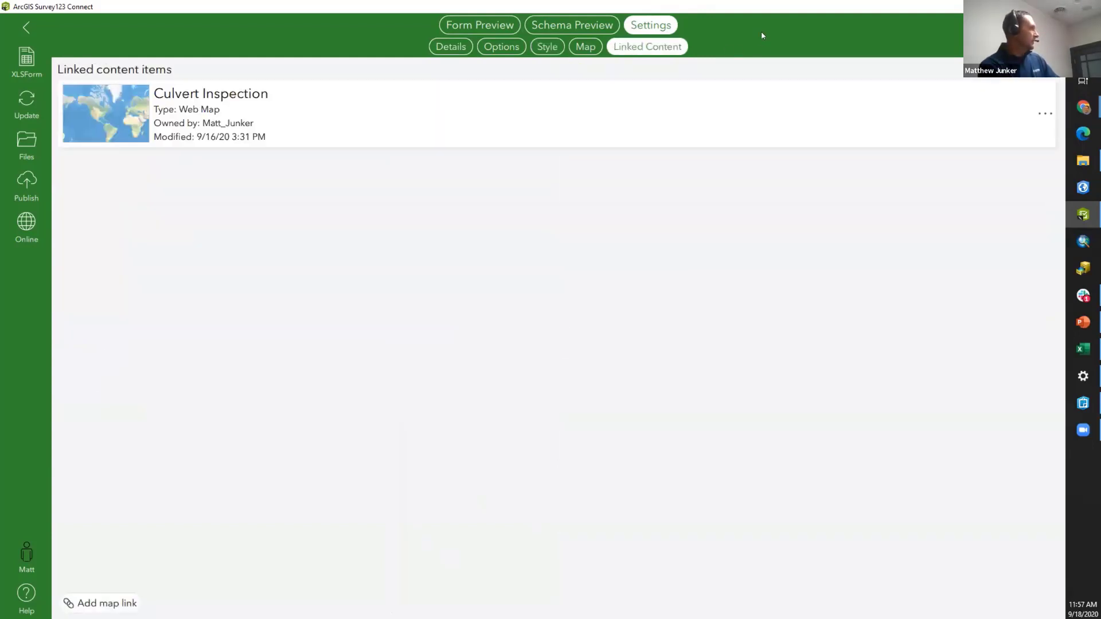
click(580, 48)
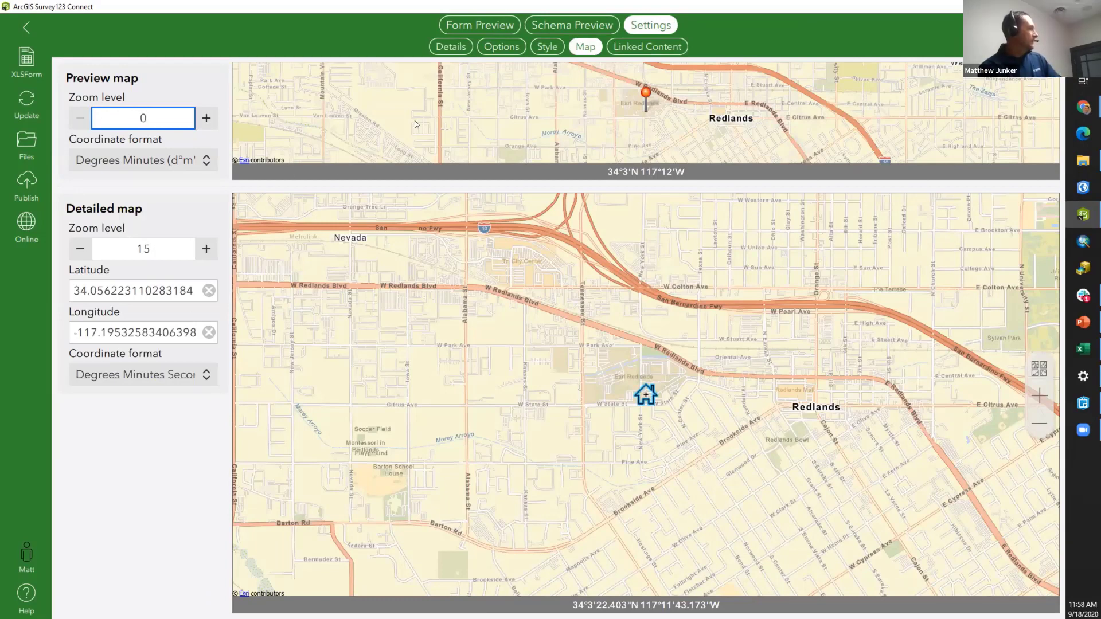
click(492, 48)
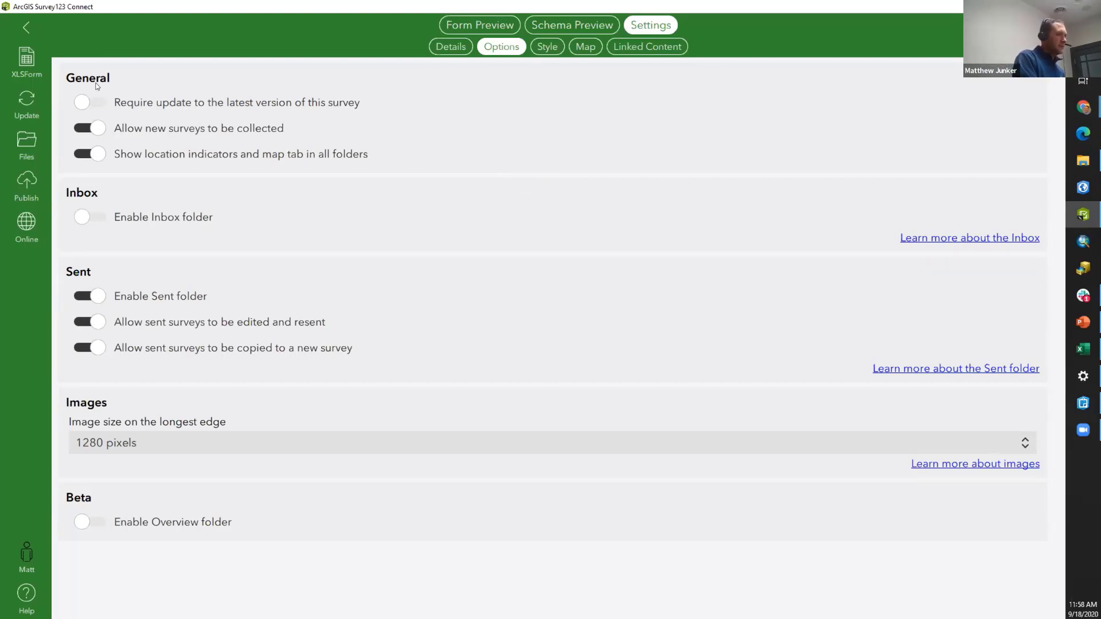
- Open the Culvert Inspection XLSForm in Excel and scroll across the survey sheet's question columns
click(29, 62)
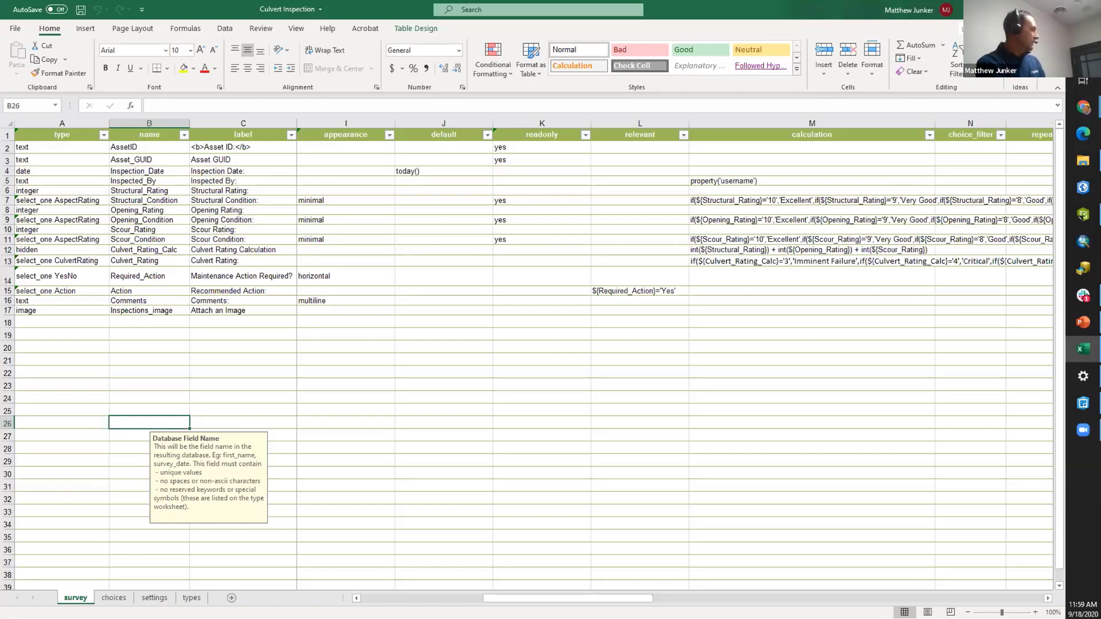
drag(498, 598, 339, 603)
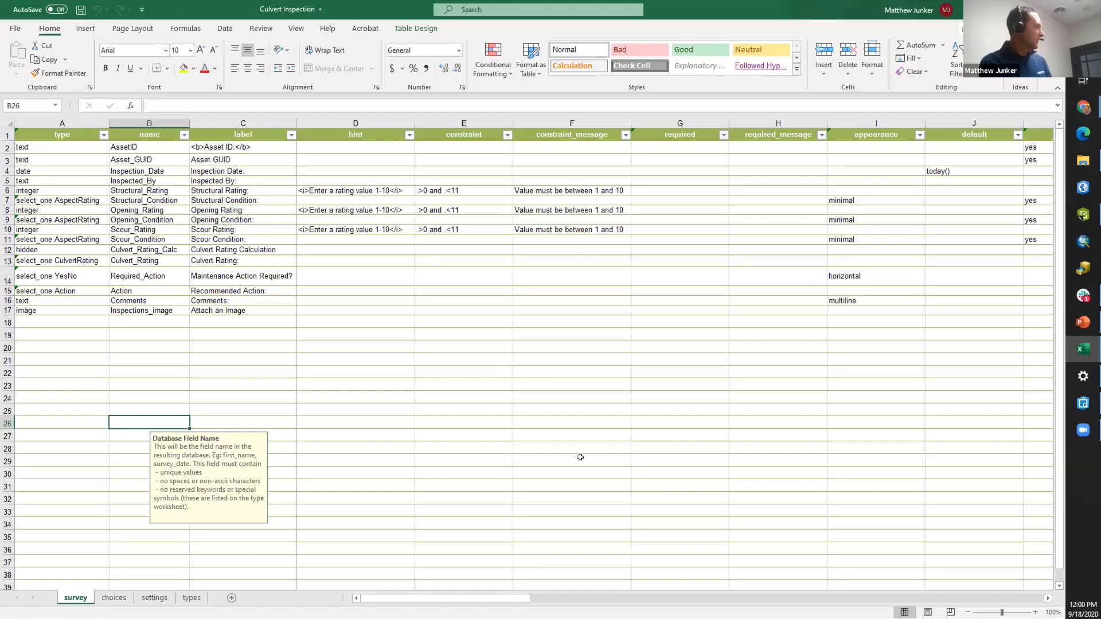
drag(493, 597, 556, 598)
scroll(711, 508, right, 5)
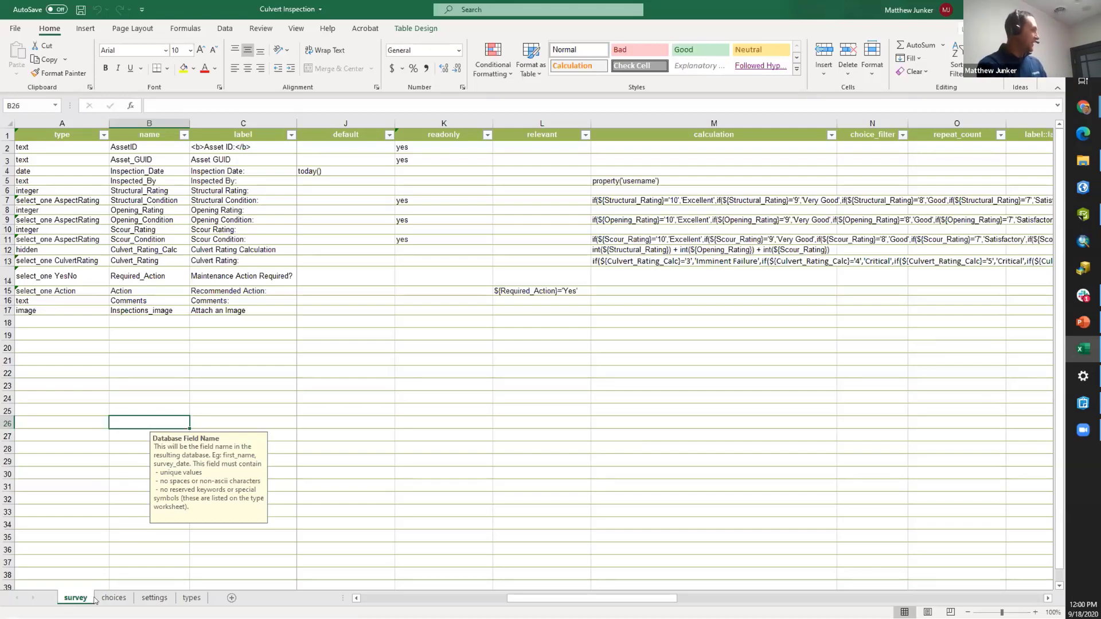
- Look over the choices and settings sheets, select the form_id 'Inspections', then show the types sheet
click(114, 597)
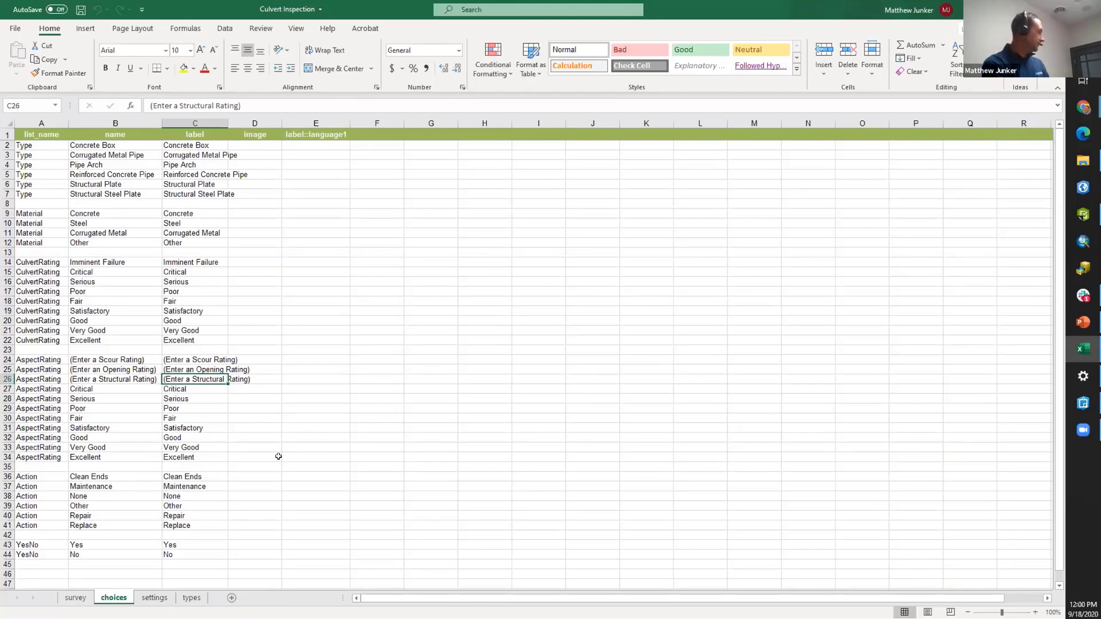
click(156, 599)
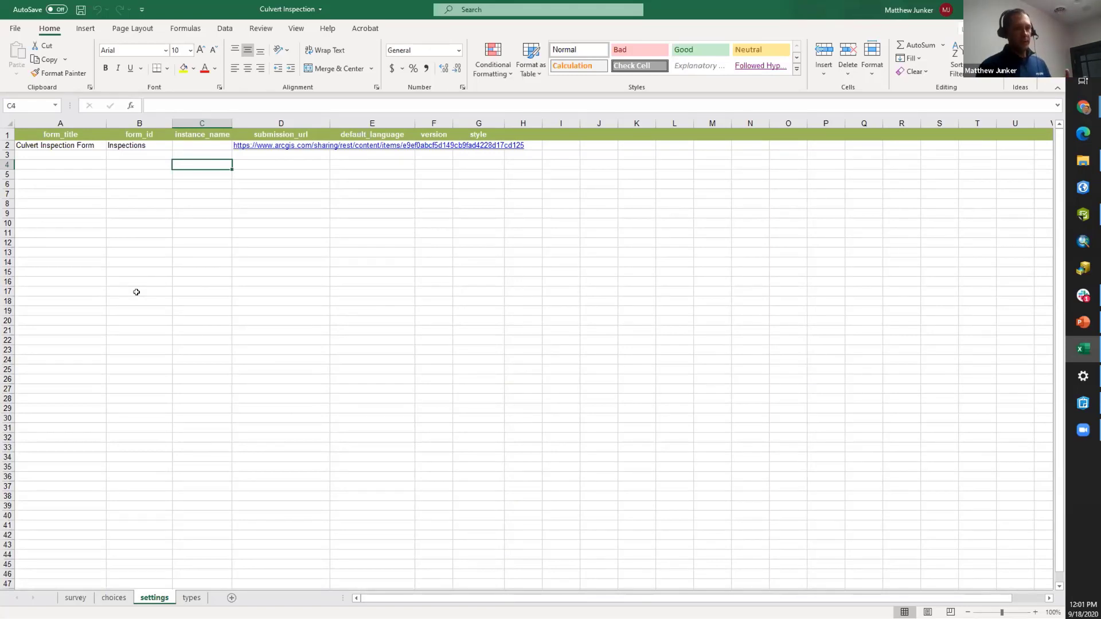
click(134, 145)
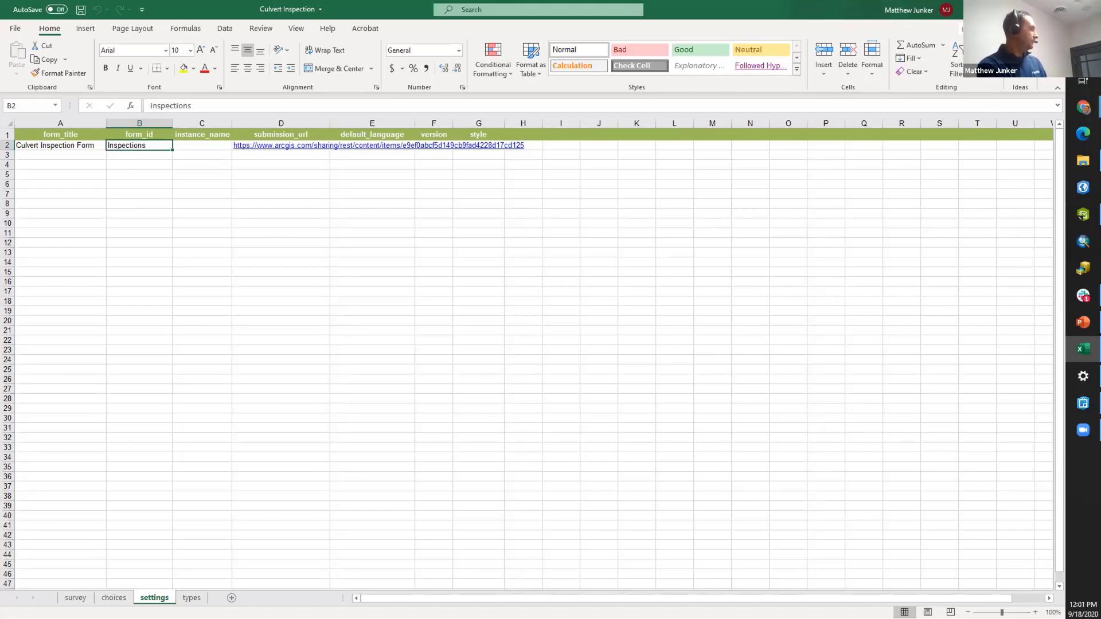
click(192, 596)
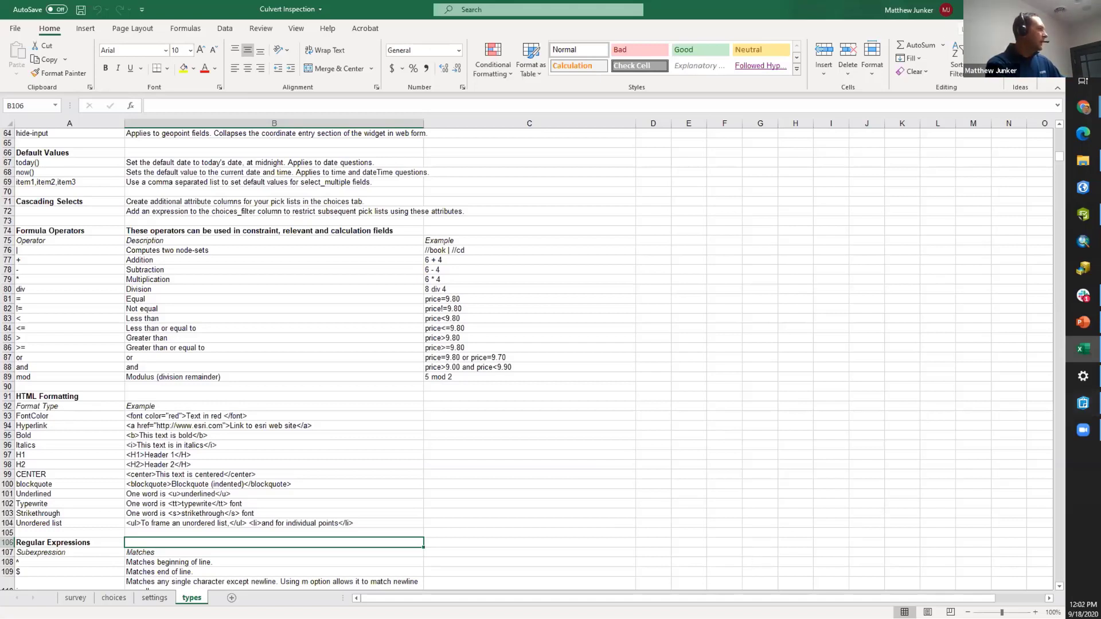
- Open the Culvert Inspections map in Collector and zoom out to see the culvert points
click(1083, 403)
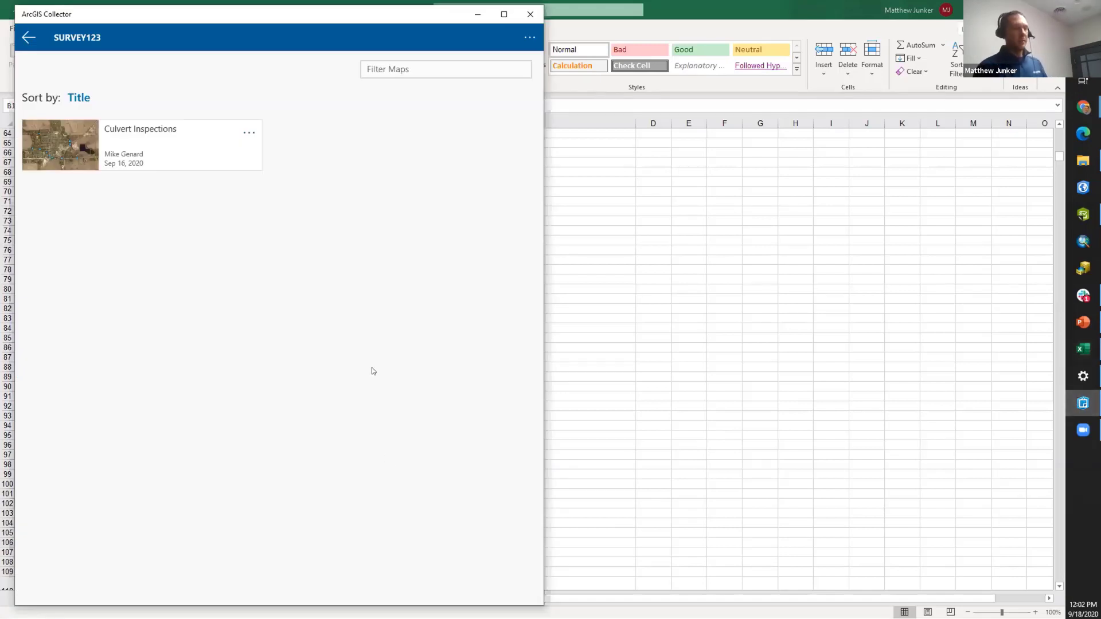
click(74, 151)
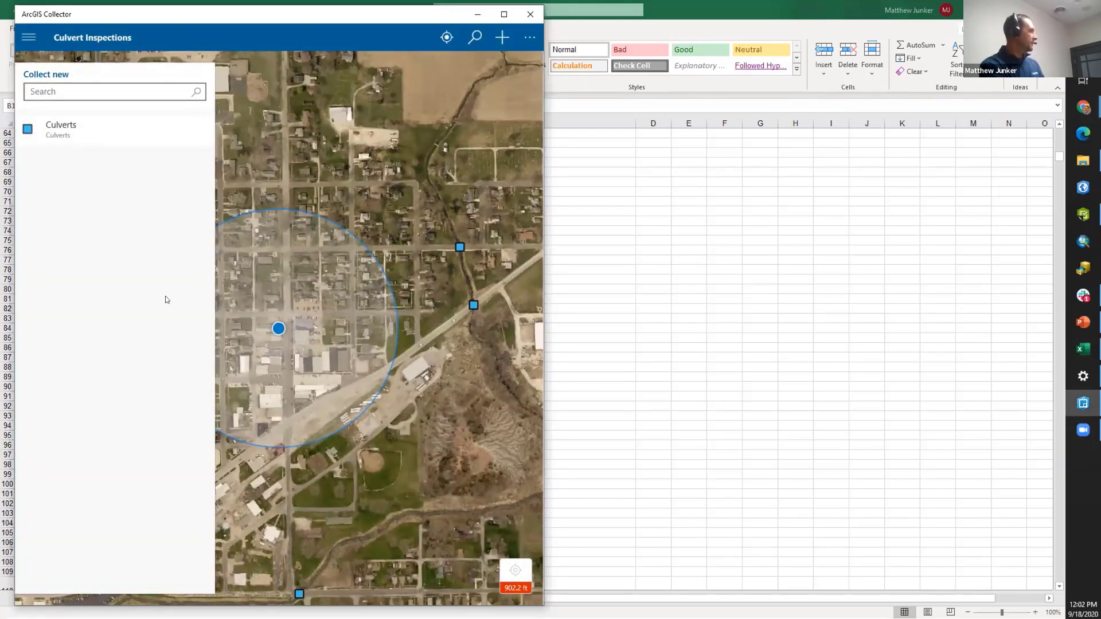
scroll(296, 334, down, 2)
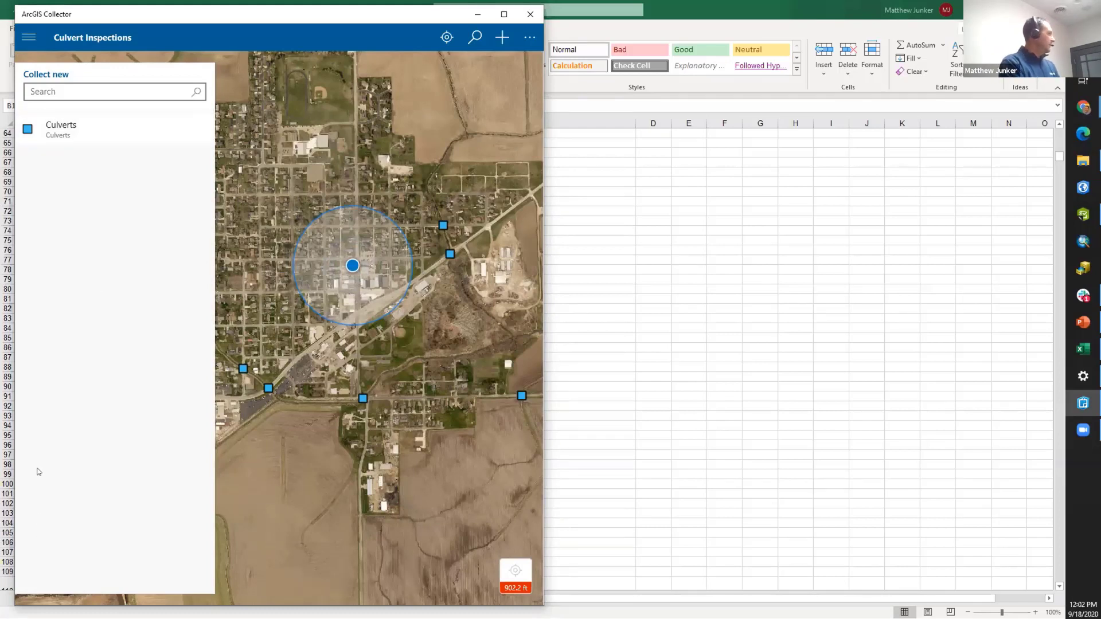
- Place and then discard a new culvert point, and identify the easternmost culvert's two features
click(61, 130)
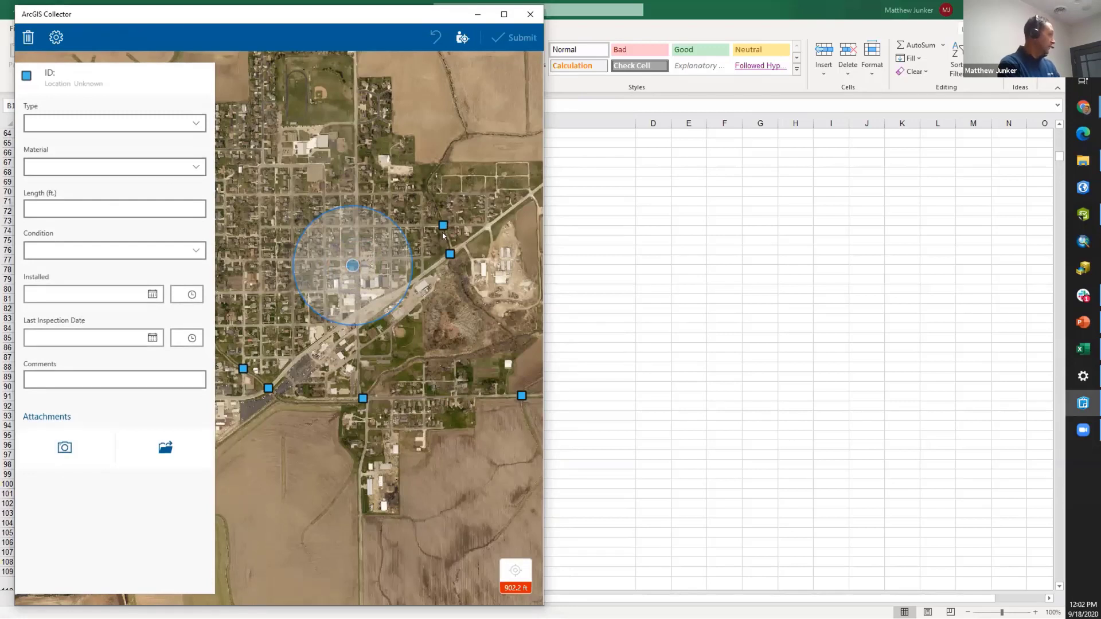
click(519, 399)
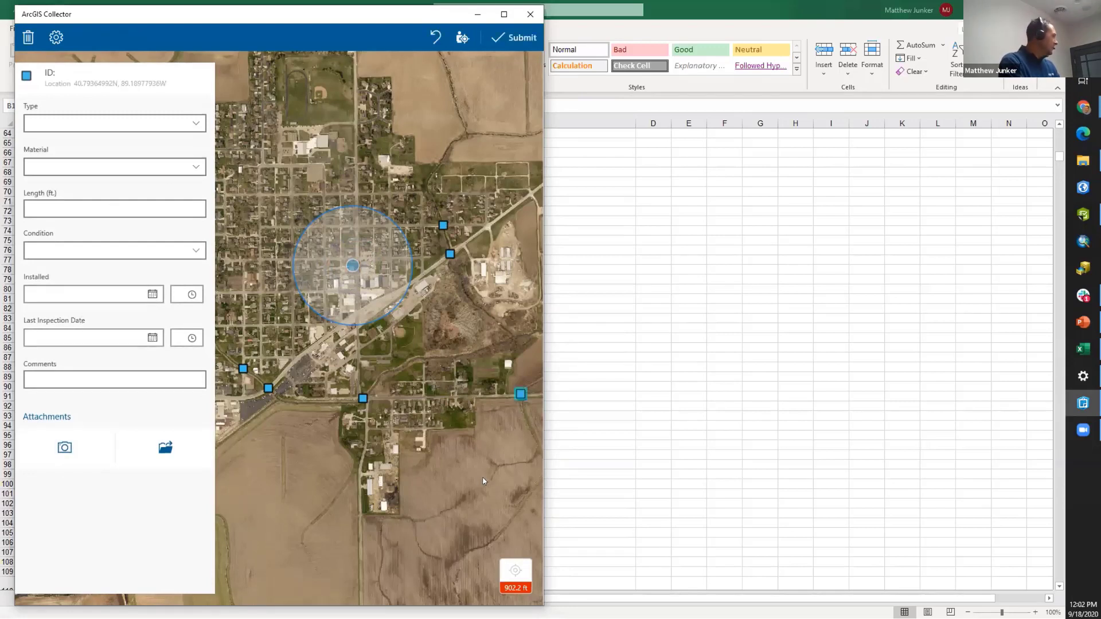
click(434, 39)
click(28, 37)
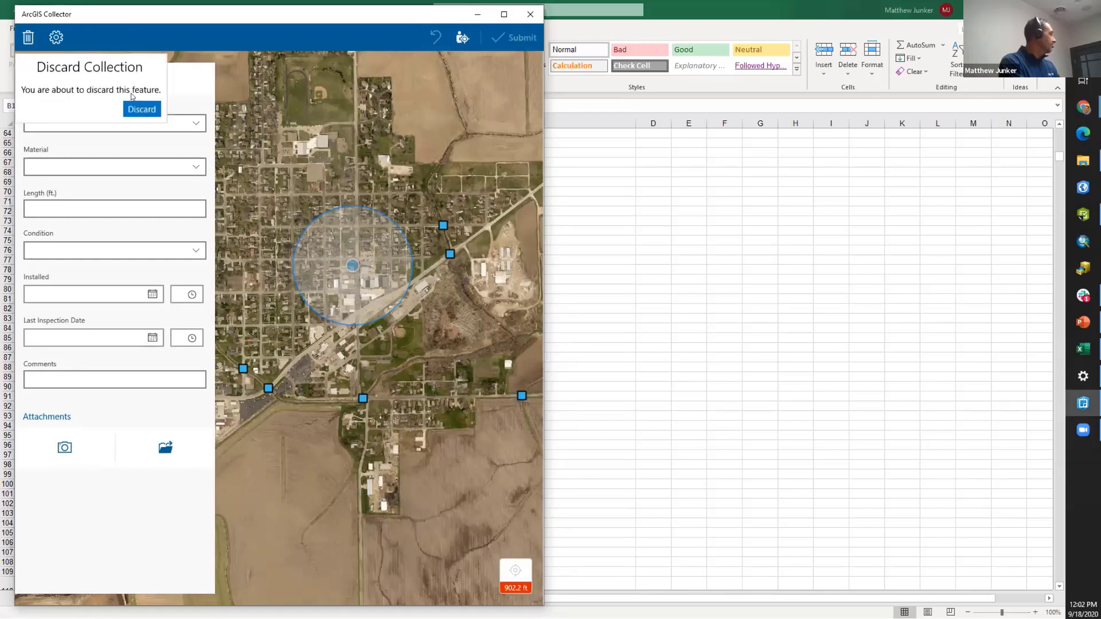
click(138, 109)
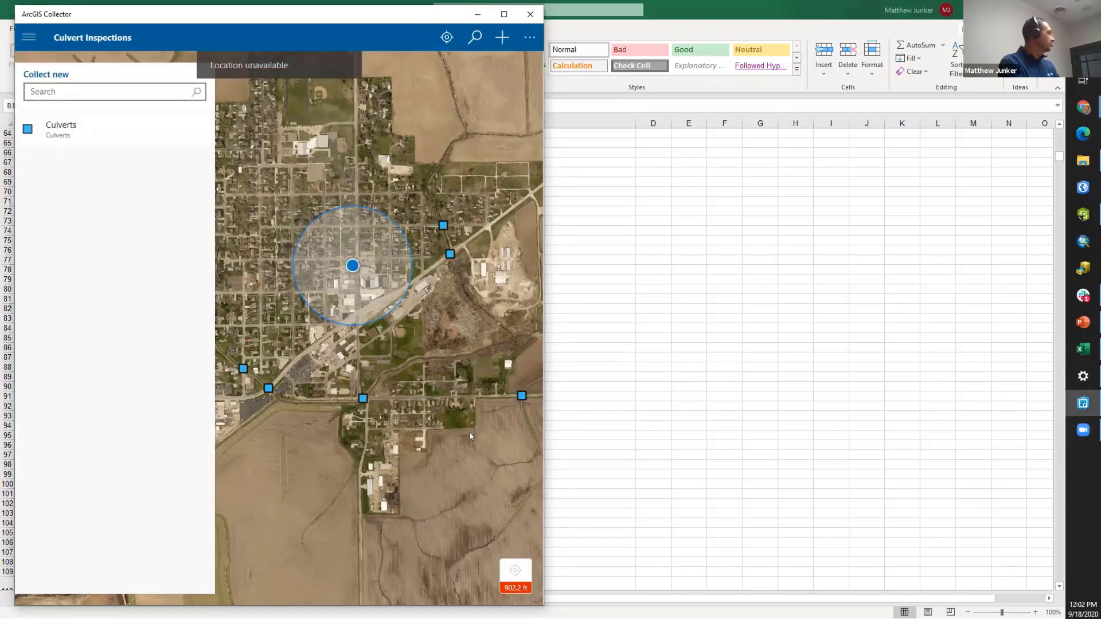
click(521, 396)
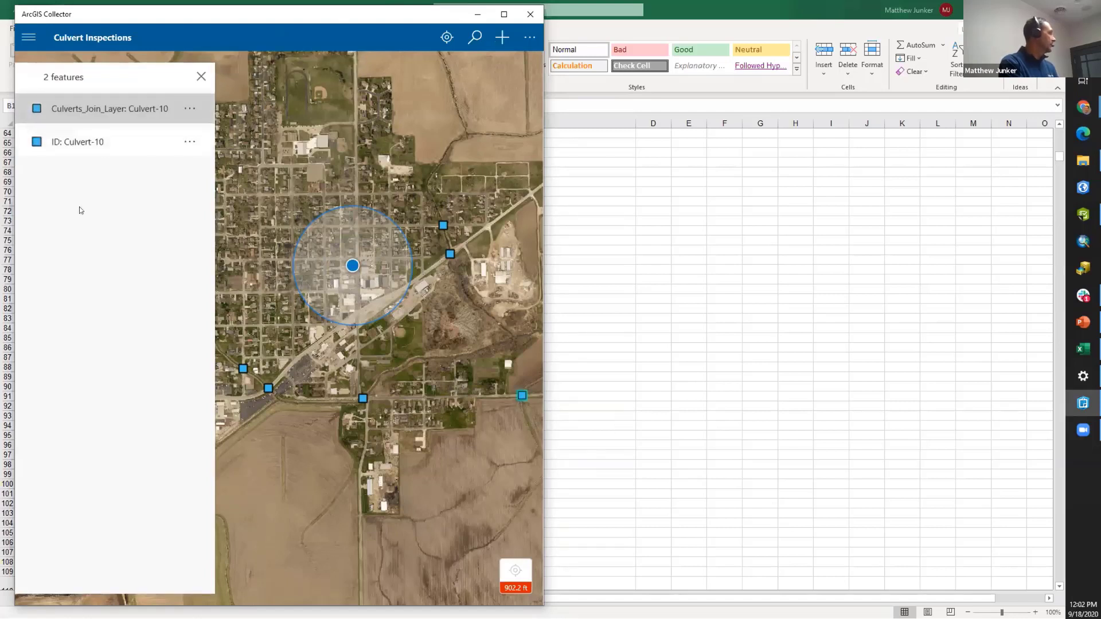
- Open Culvert-10's details and choose Add an Inspection Record from its popup
click(77, 141)
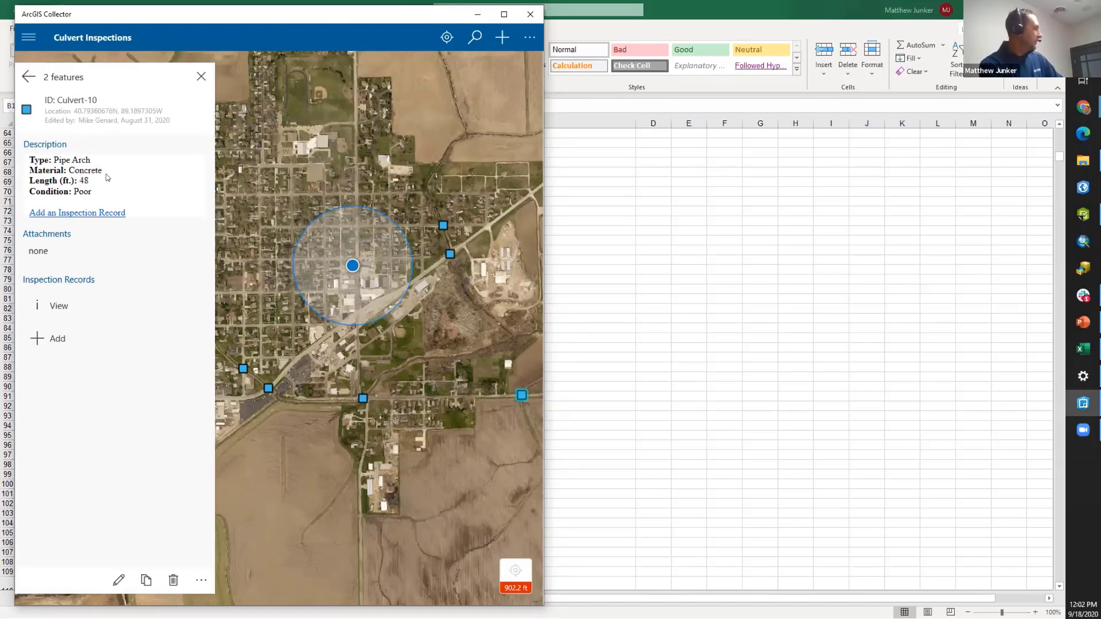
click(74, 213)
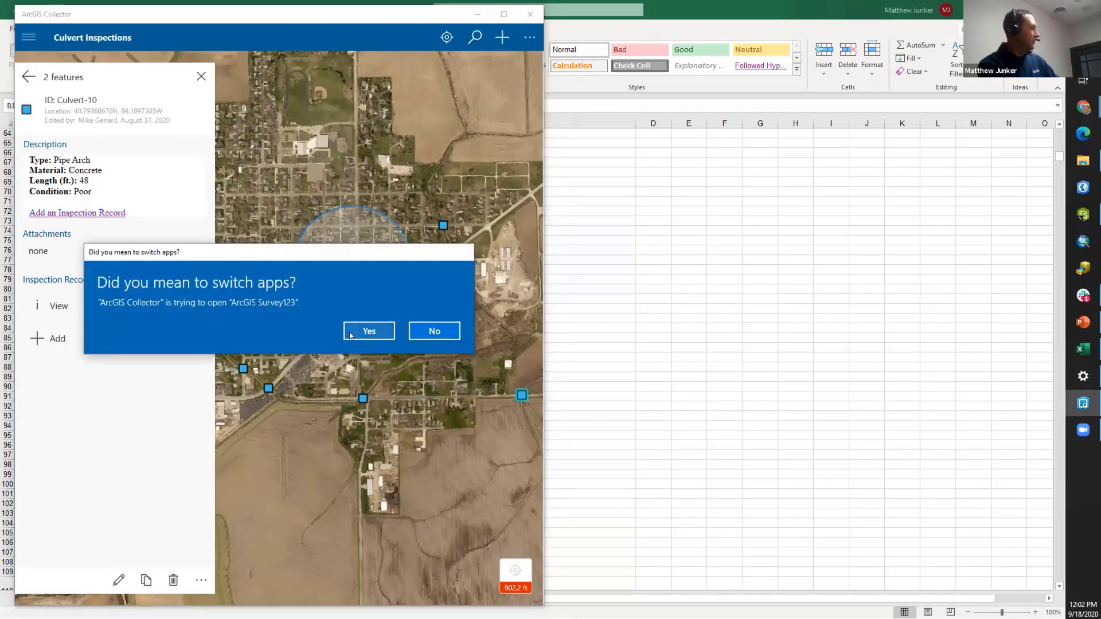
- Approve the switch so Survey123 opens the inspection form prefilled with Culvert-10
click(369, 331)
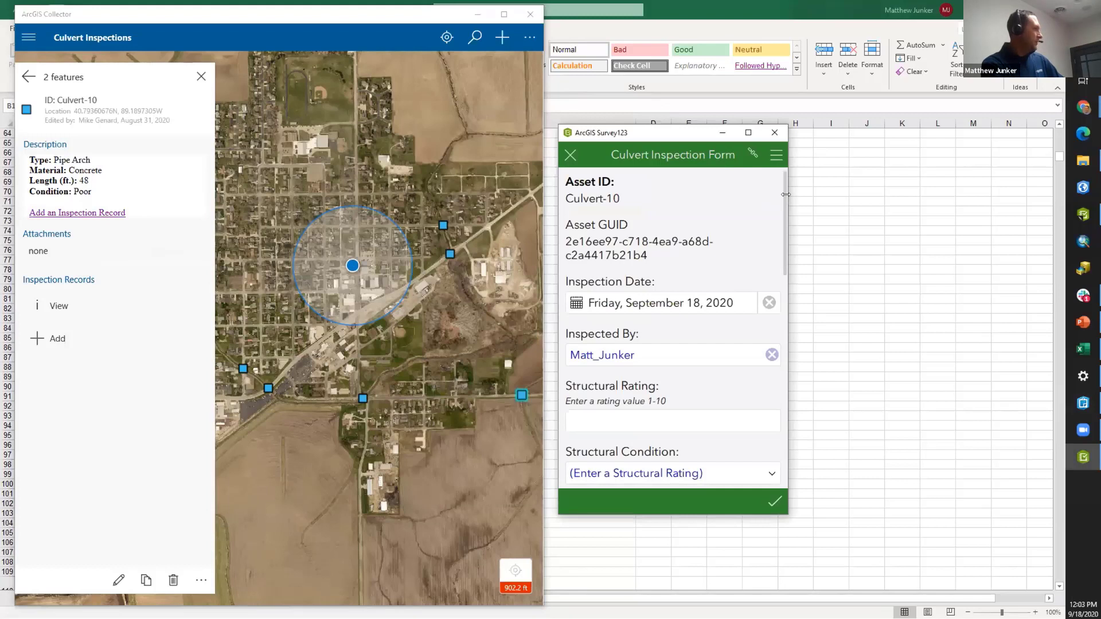
- Widen the inspection form window and enter a Structural Rating of 4, removing the extra digit
drag(785, 195, 968, 205)
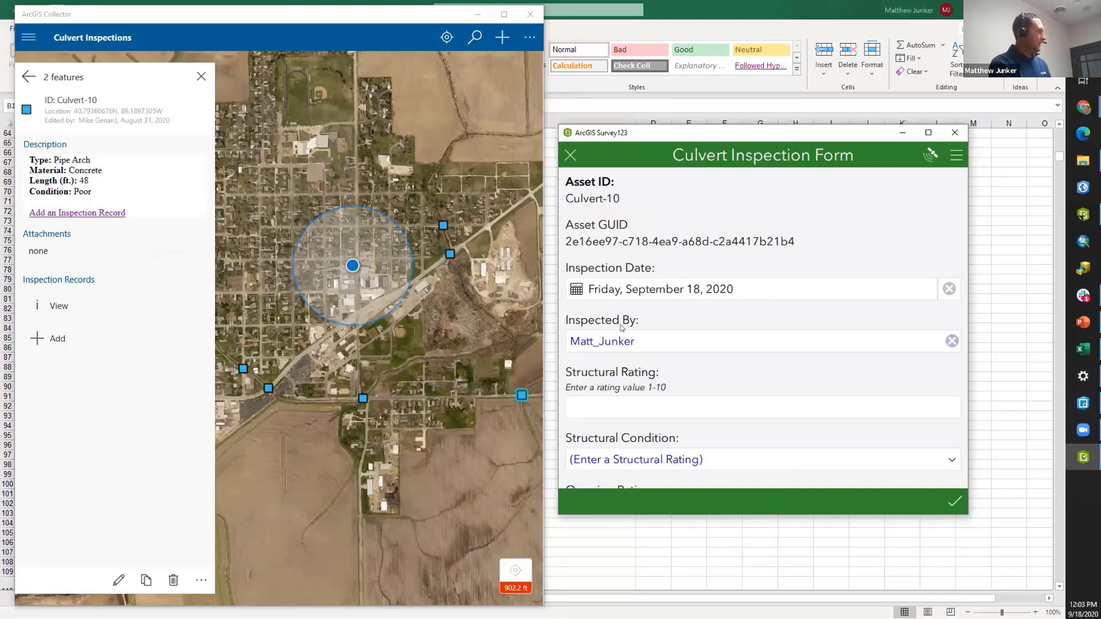
click(593, 409)
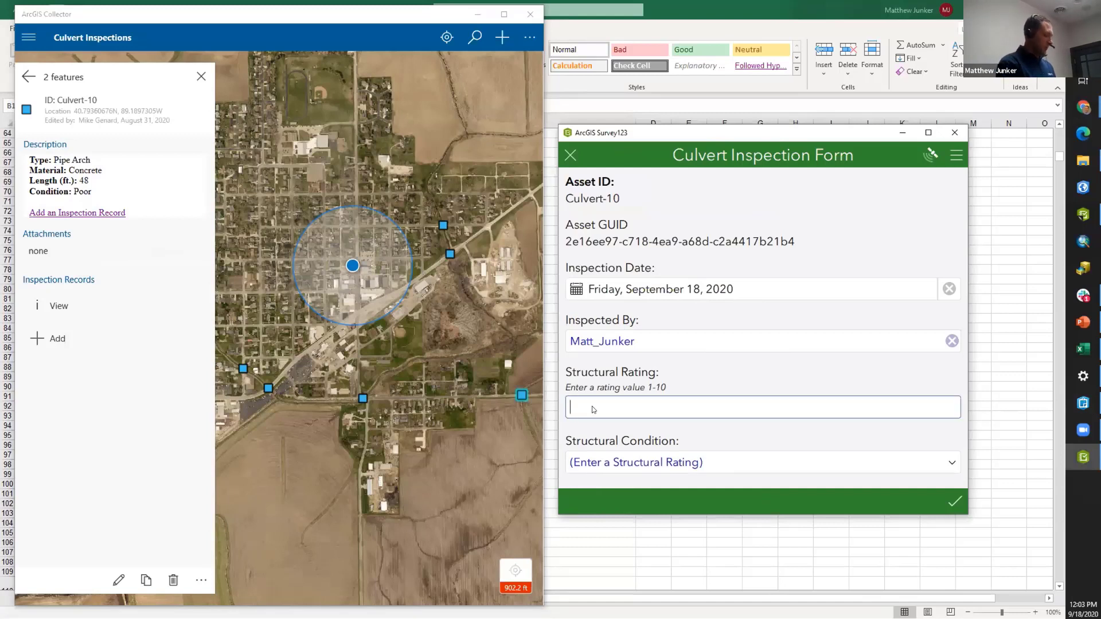
text(4)
scroll(722, 390, down, 3)
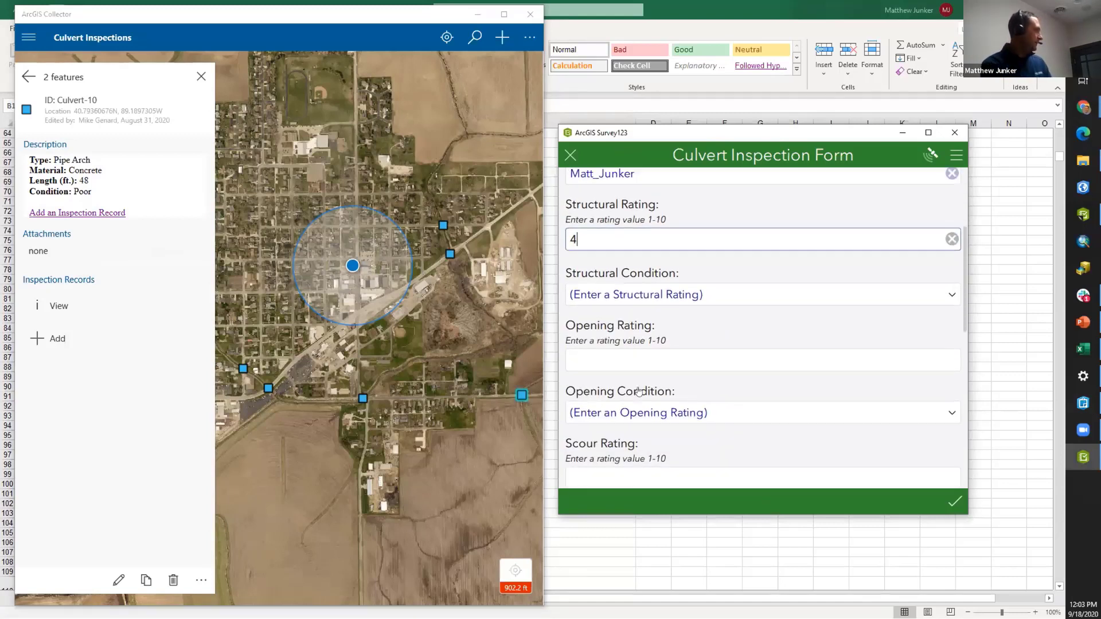
text(4)
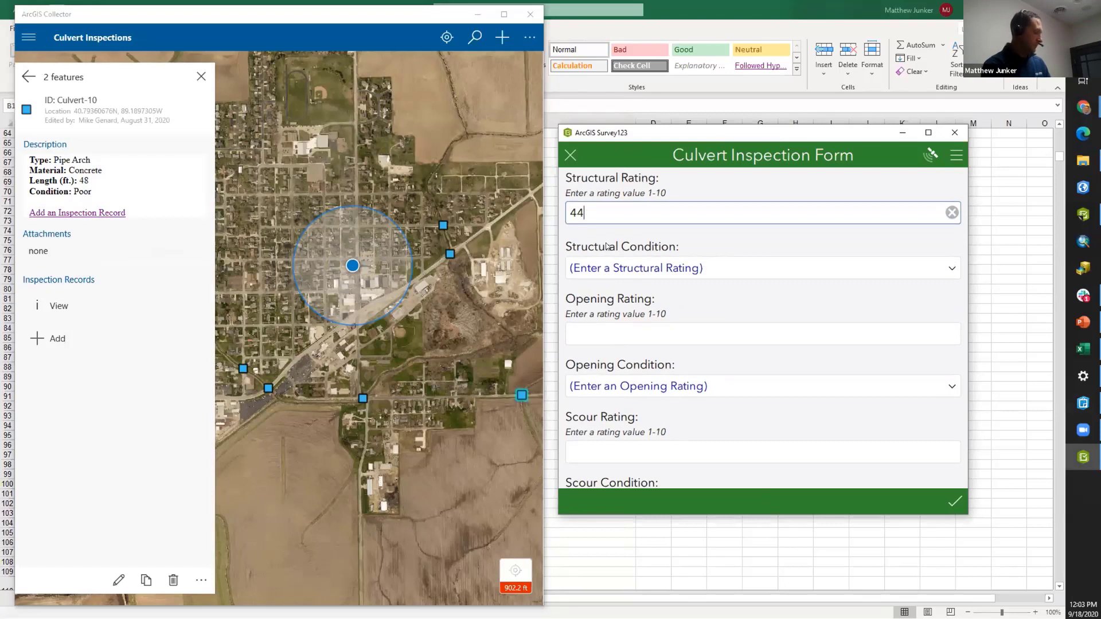
key(BackSpace)
- Enter 4 for both the Opening Rating and the Scour Rating
click(627, 334)
text(4)
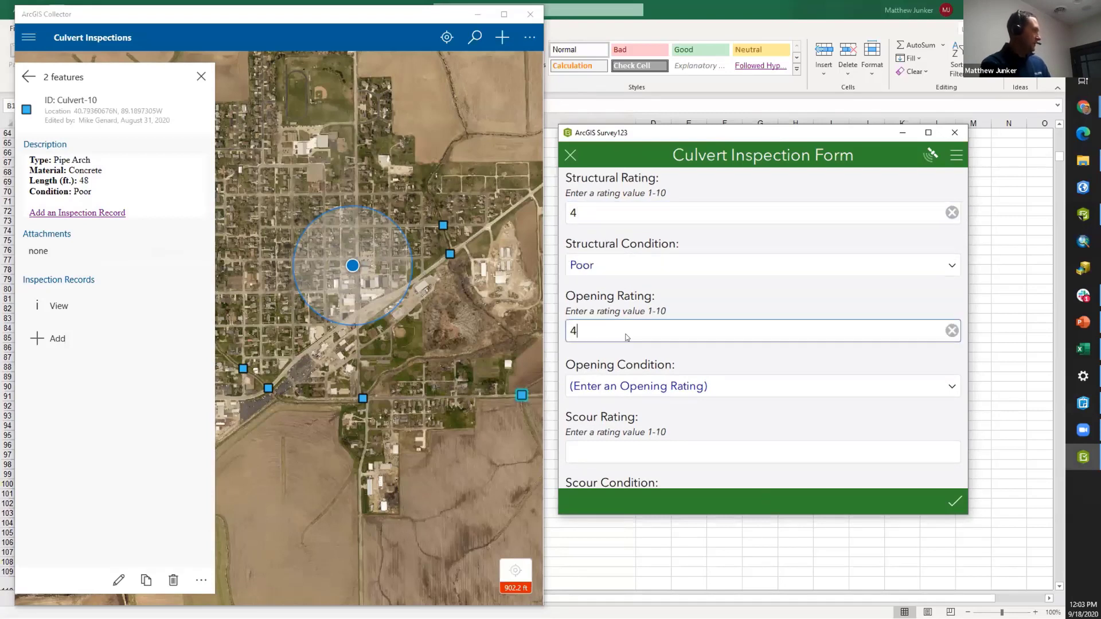
click(601, 446)
text(4)
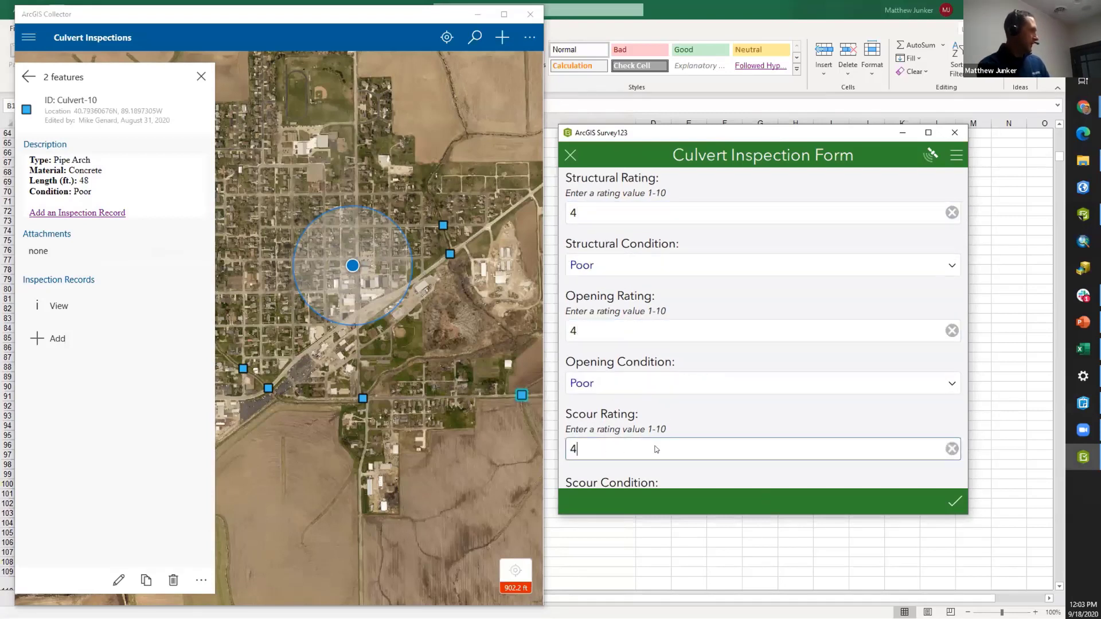
scroll(659, 430, down, 1)
scroll(665, 413, down, 6)
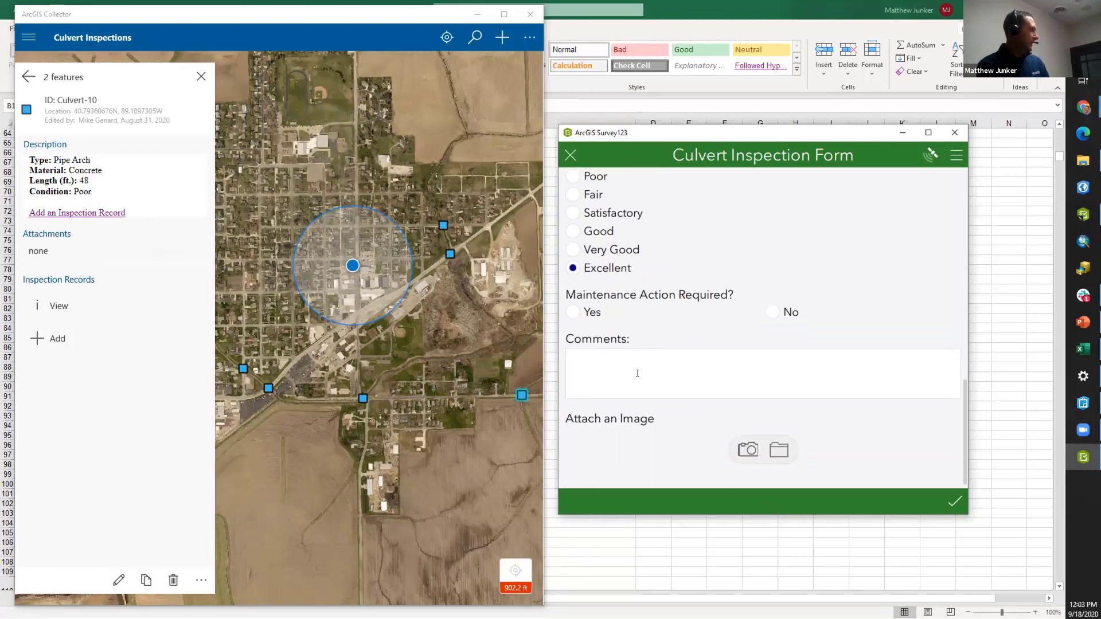
scroll(639, 381, up, 3)
scroll(639, 381, up, 8)
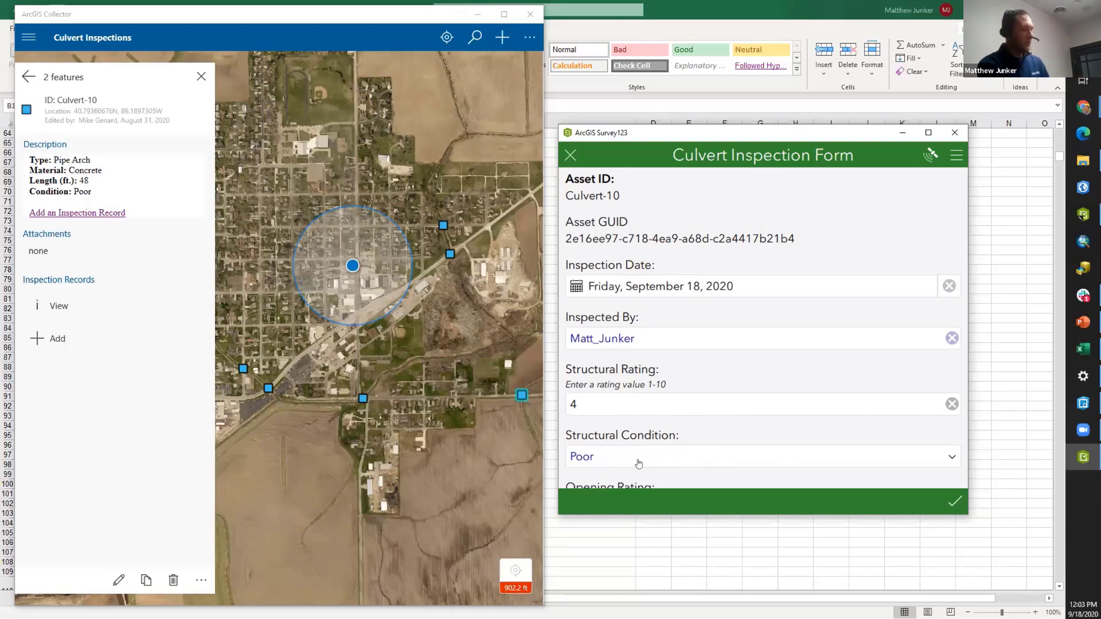
- Recheck the Scour Rating entry, then move down to the maintenance questions
scroll(646, 440, down, 2)
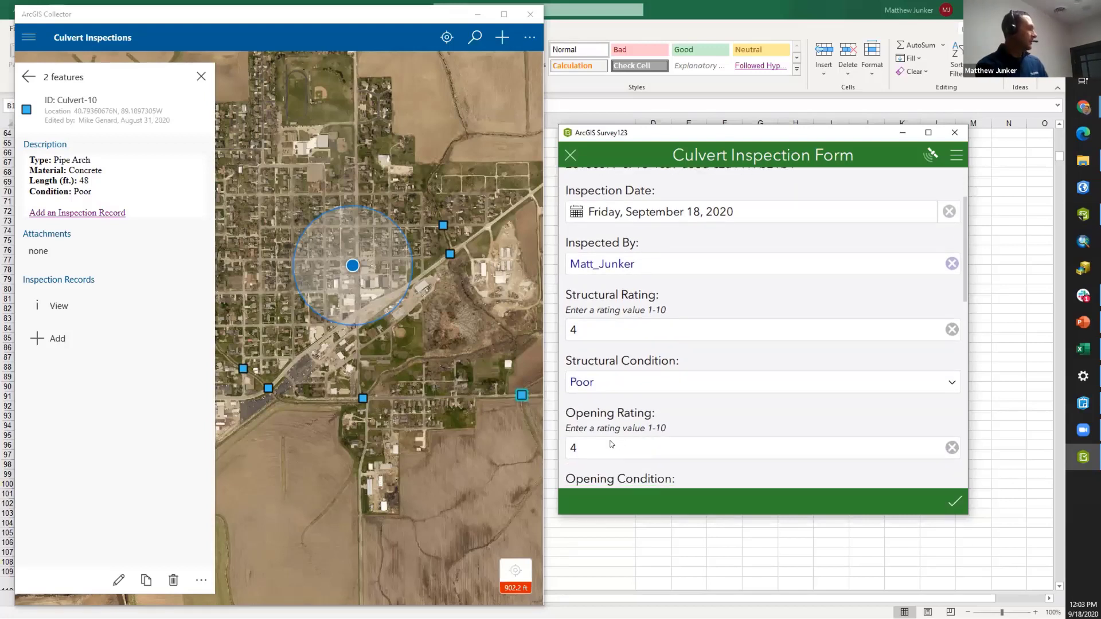
scroll(628, 459, down, 3)
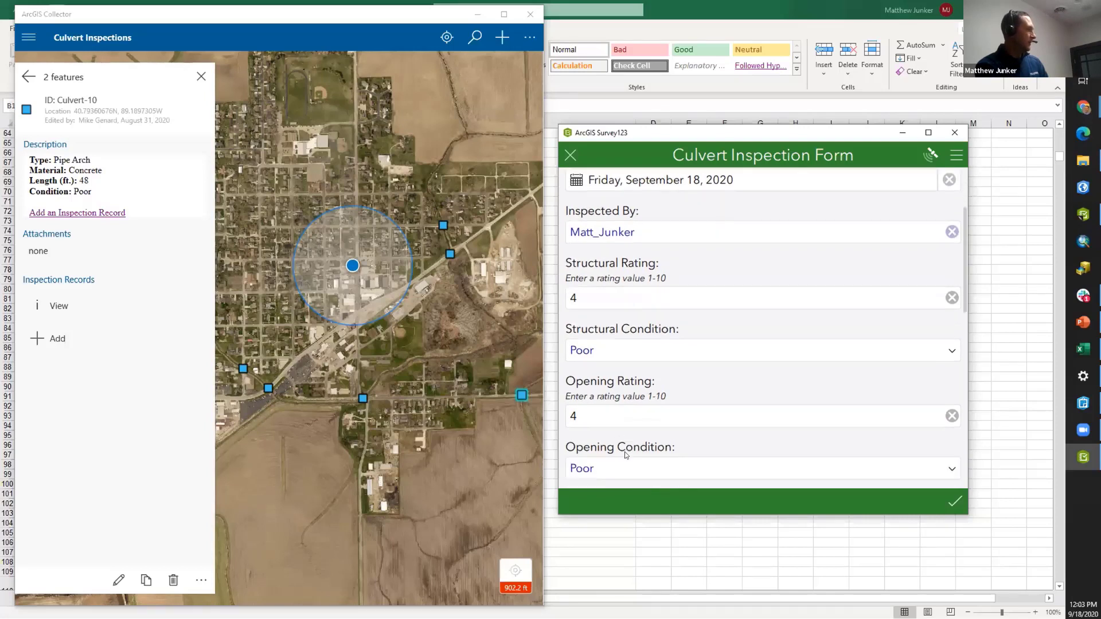
click(641, 442)
scroll(637, 458, down, 5)
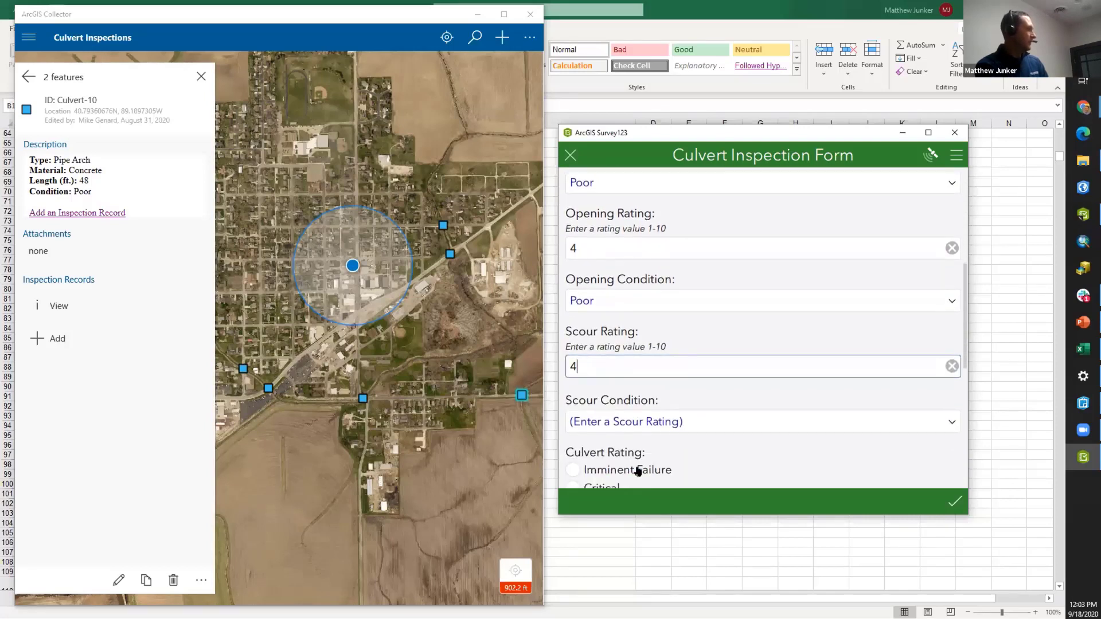
scroll(632, 472, down, 5)
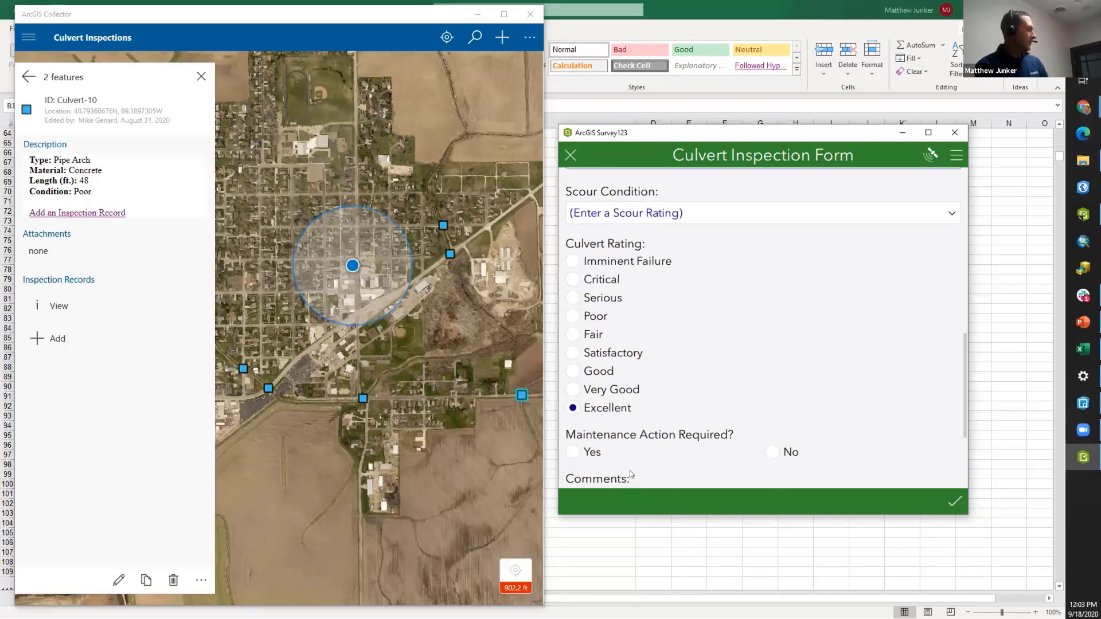
scroll(631, 404, up, 9)
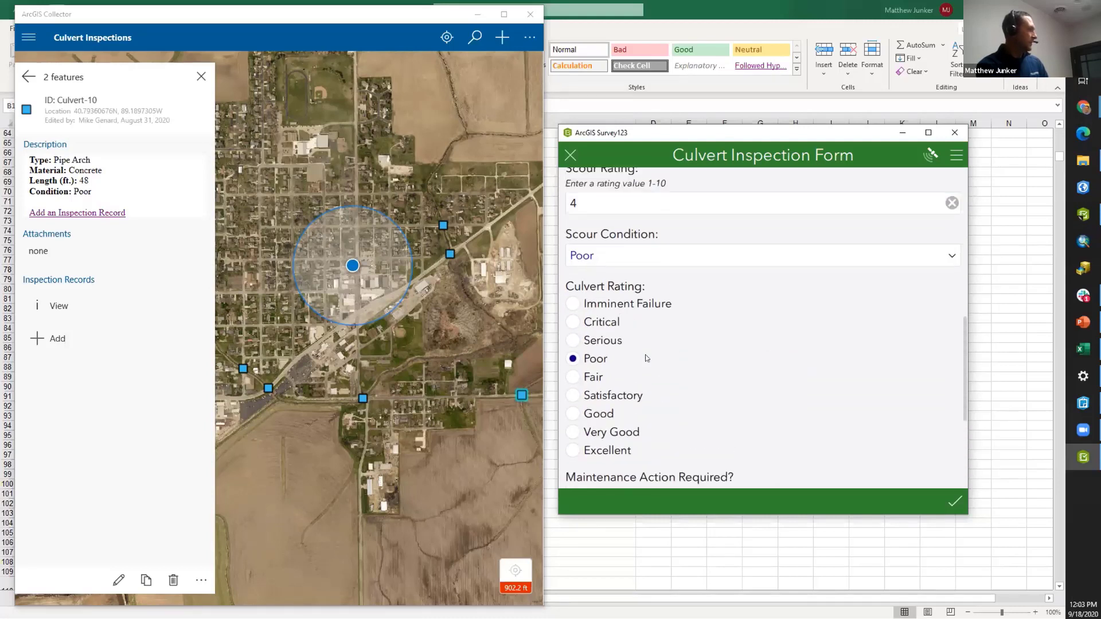
scroll(659, 418, down, 5)
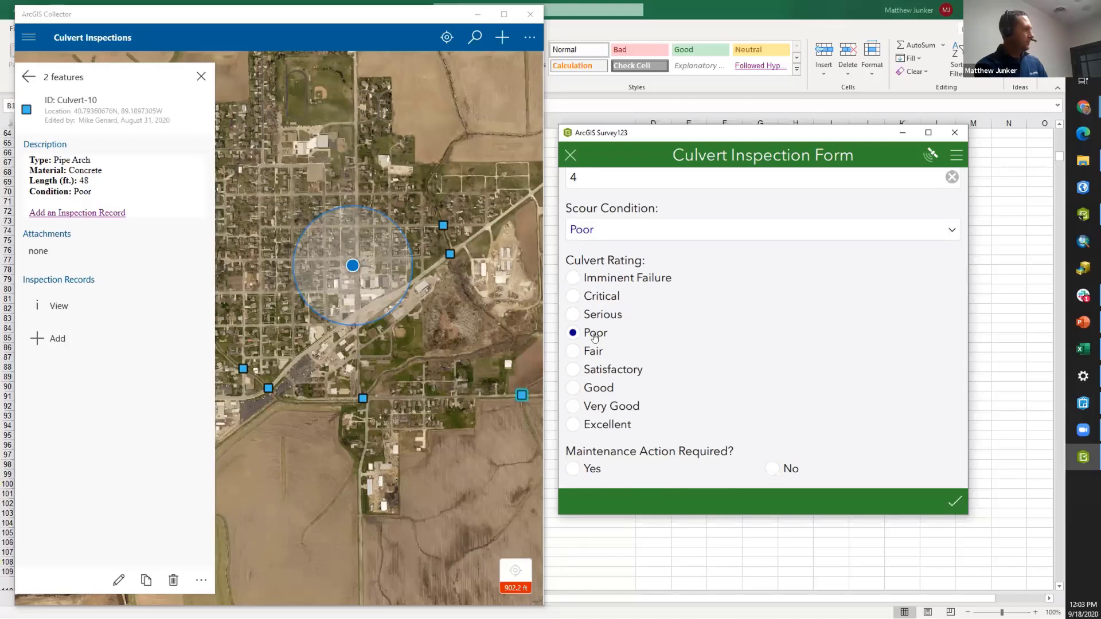
scroll(759, 332, down, 1)
scroll(760, 331, down, 3)
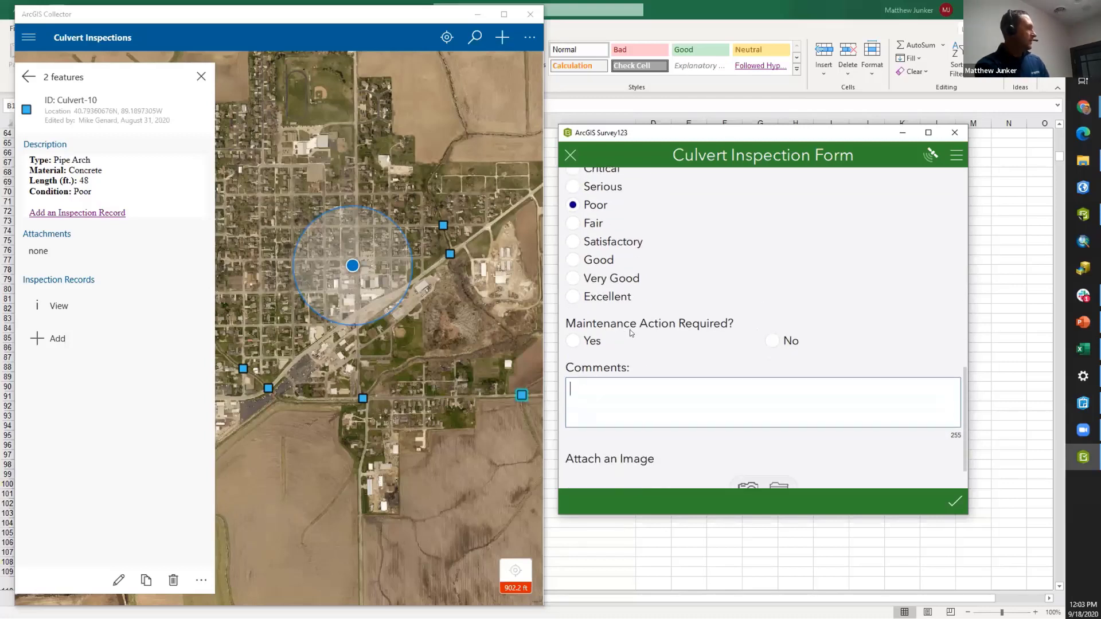
- Set Maintenance Action Required to Yes and Recommended Action to Clean Ends, then enter the Comments box
click(573, 341)
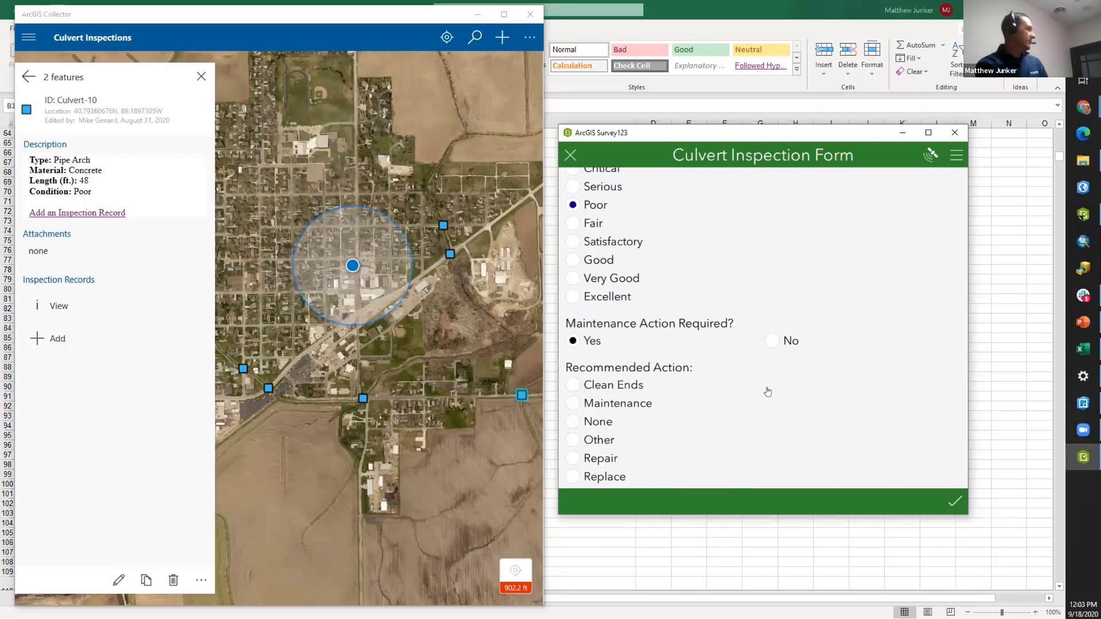
click(573, 387)
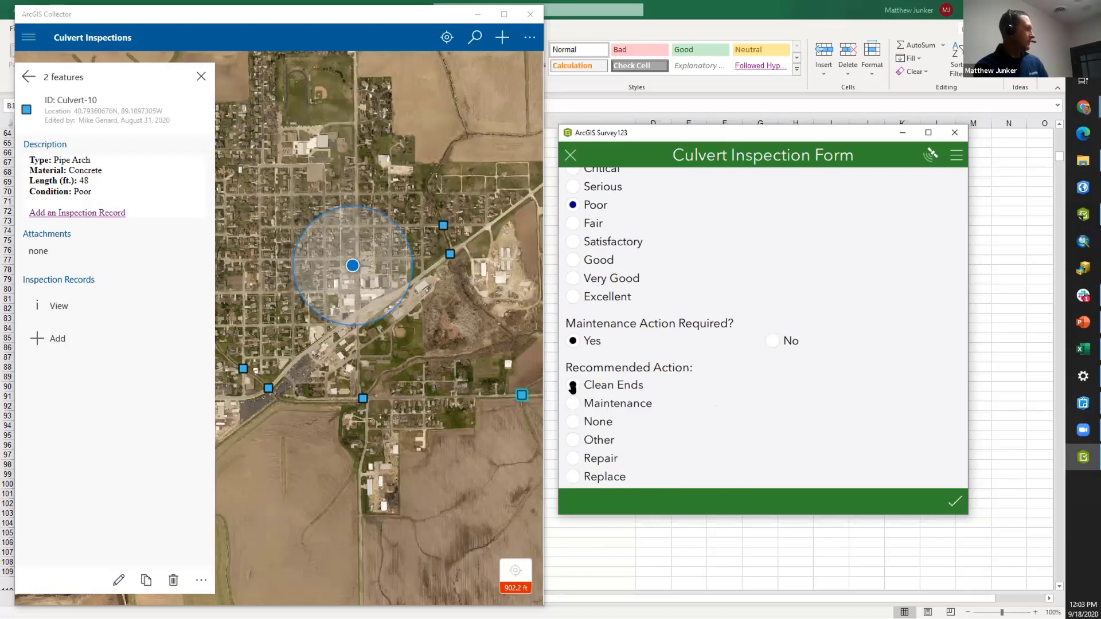
scroll(730, 403, down, 3)
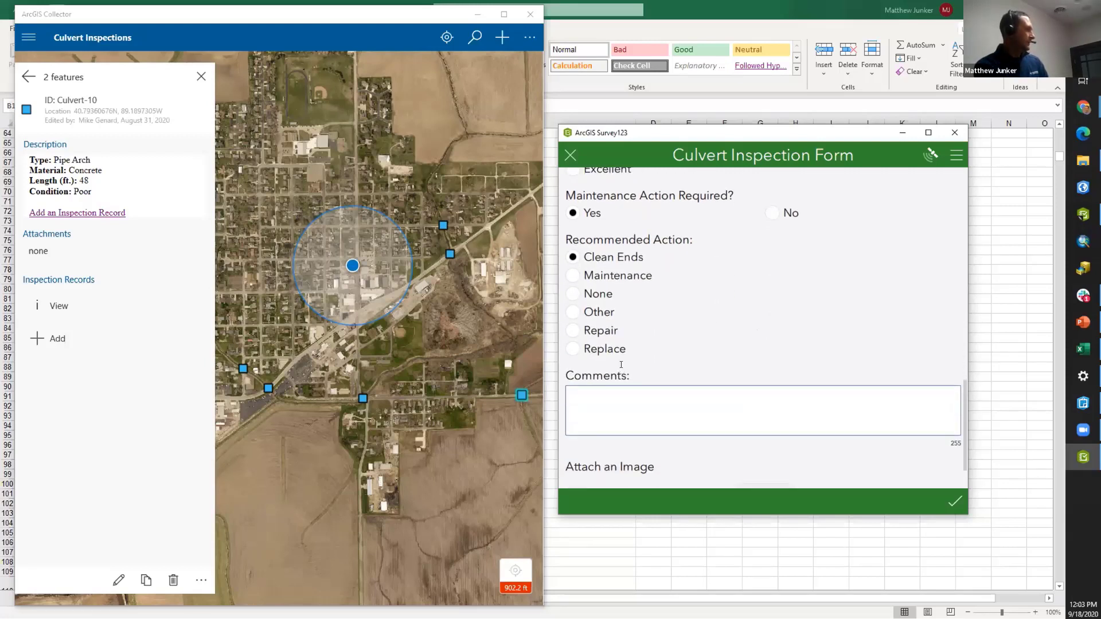
click(619, 411)
scroll(646, 408, down, 1)
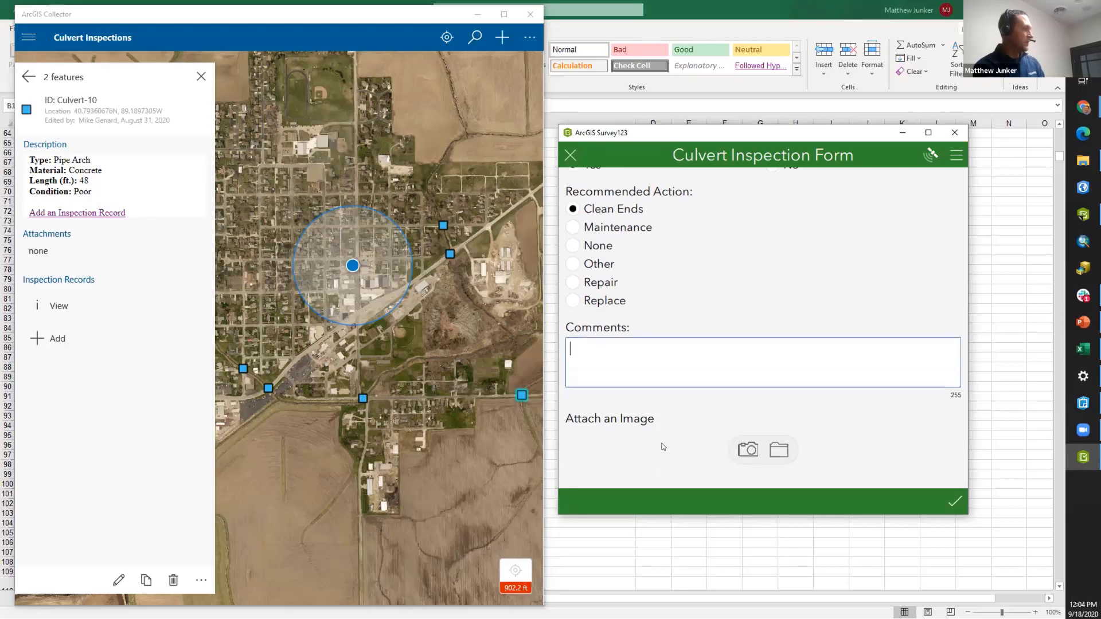
- Submit the completed Culvert-10 inspection and choose Send now
click(951, 502)
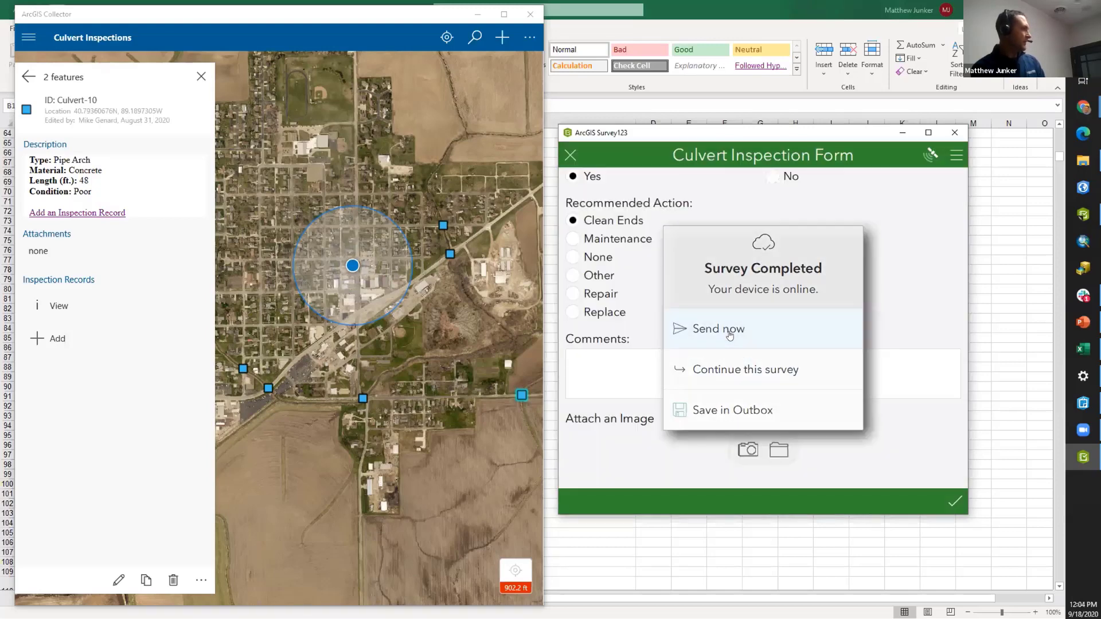
click(732, 329)
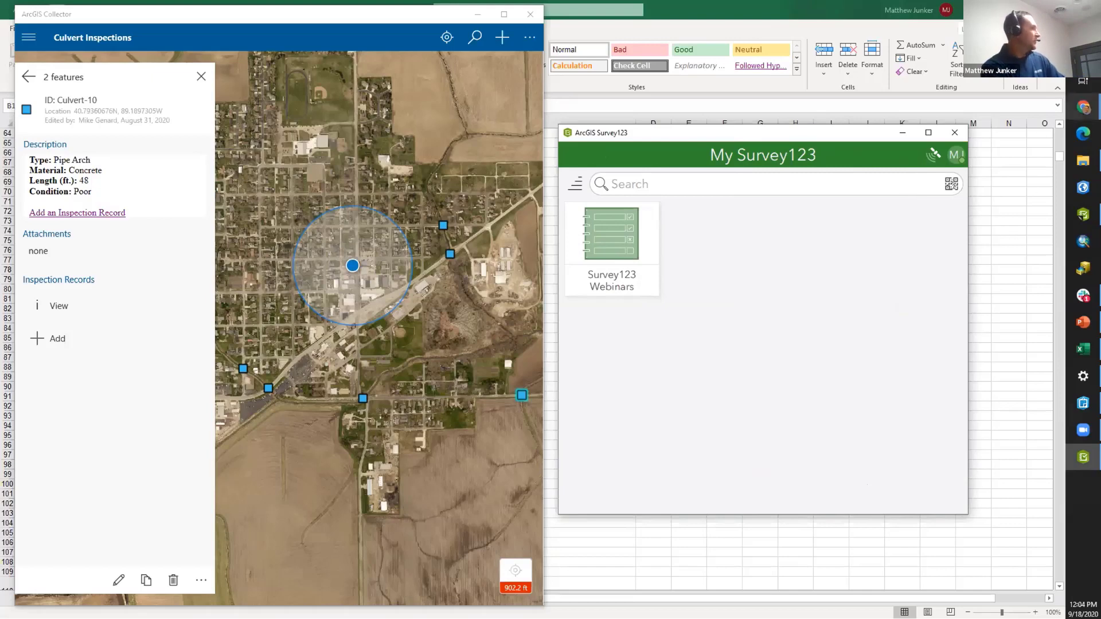
- Bring up the Chrome My Surveys page and reload it so Culvert Inspection shows 13 records
mouse_move(1082, 107)
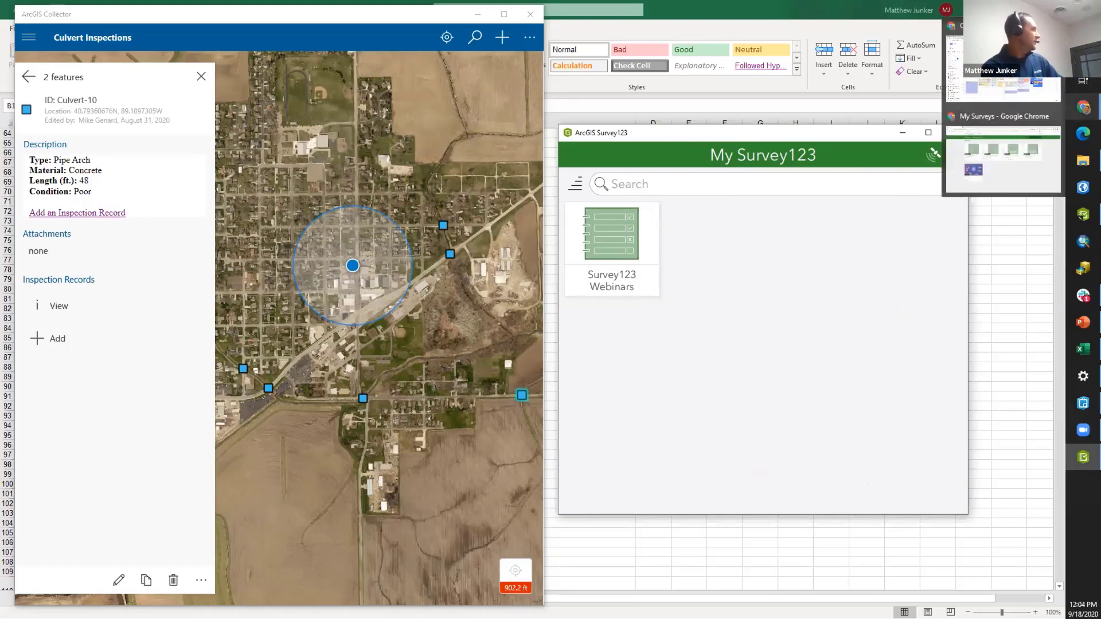
click(1020, 178)
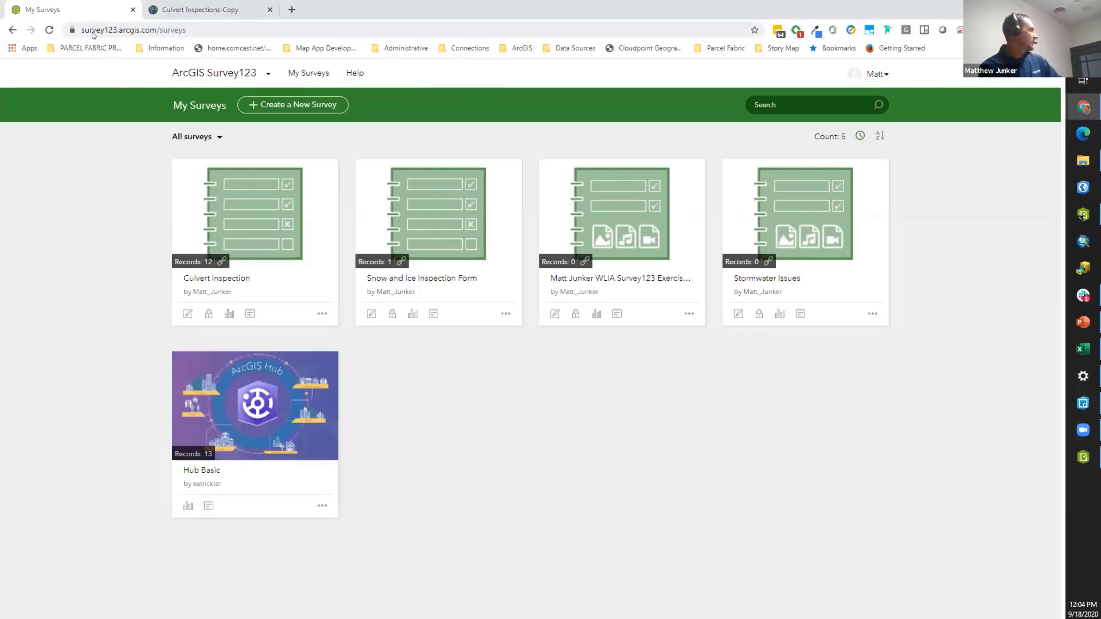
click(49, 32)
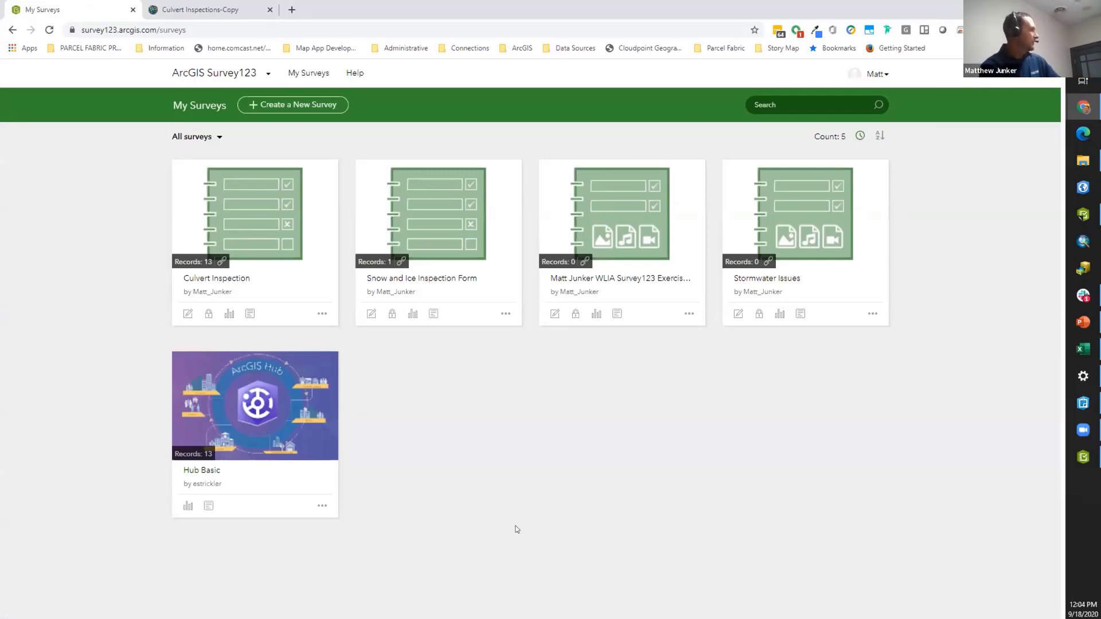
- Open the Culvert Inspection survey card to see its Overview: 13 records, last submitted Sep 18 2020
click(252, 212)
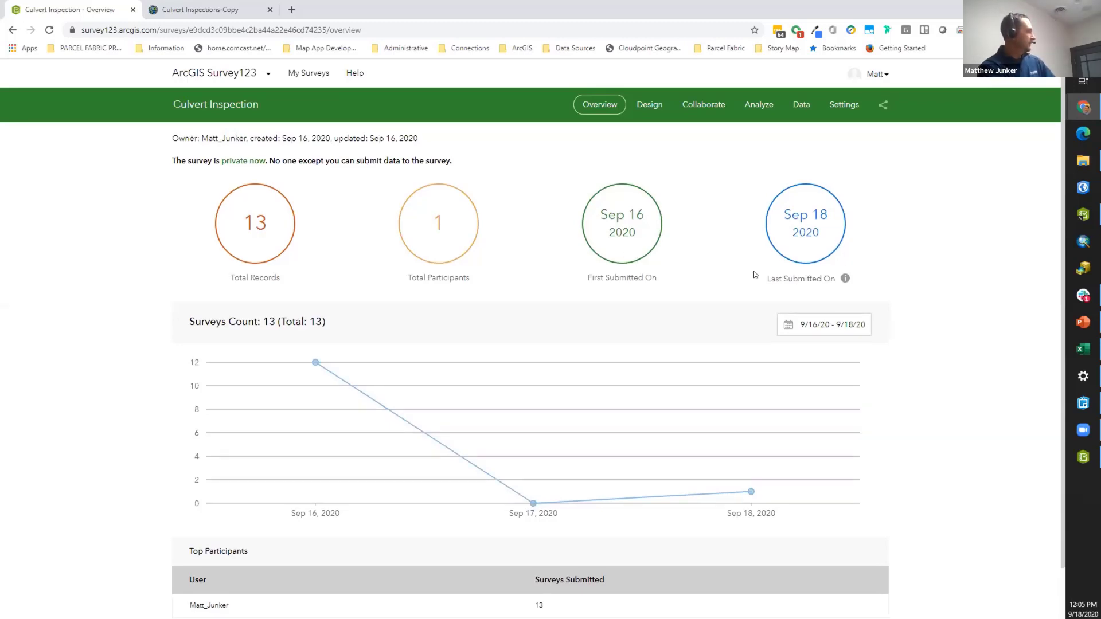
scroll(754, 276, down, 1)
scroll(727, 283, up, 1)
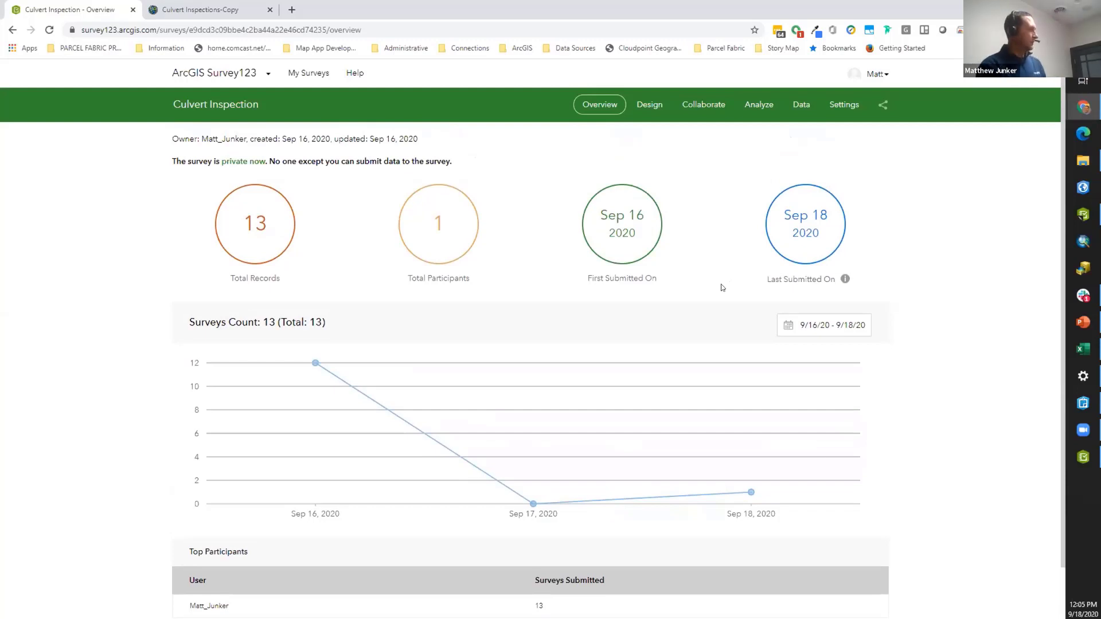
- Browse the survey's Design (layout and theme), Overview and Collaborate tabs, then open Analyze
click(646, 109)
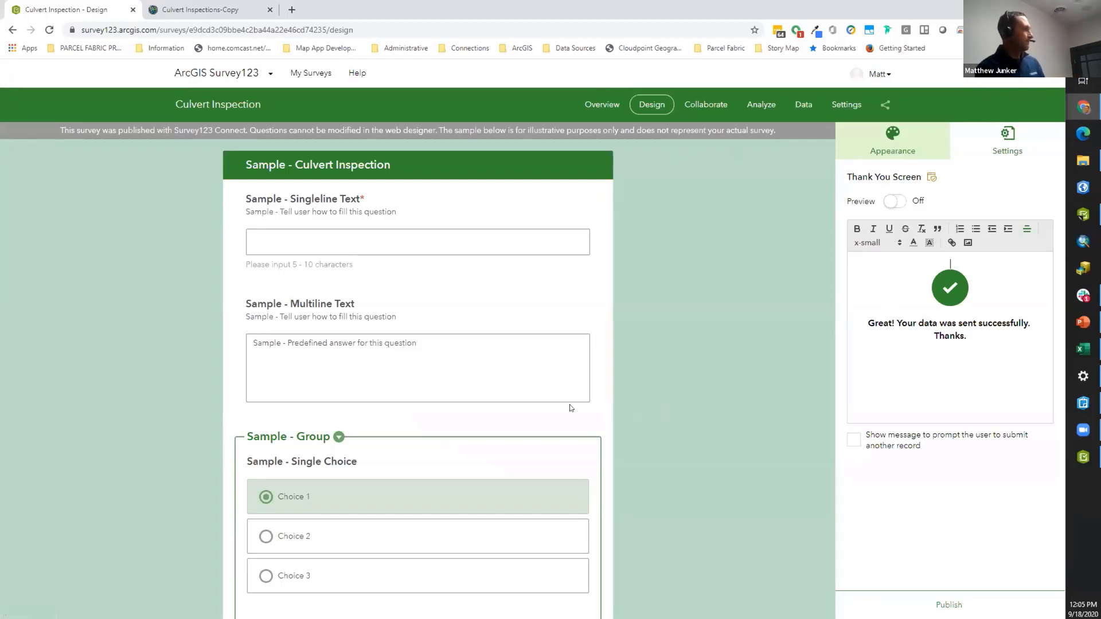
scroll(446, 379, down, 1)
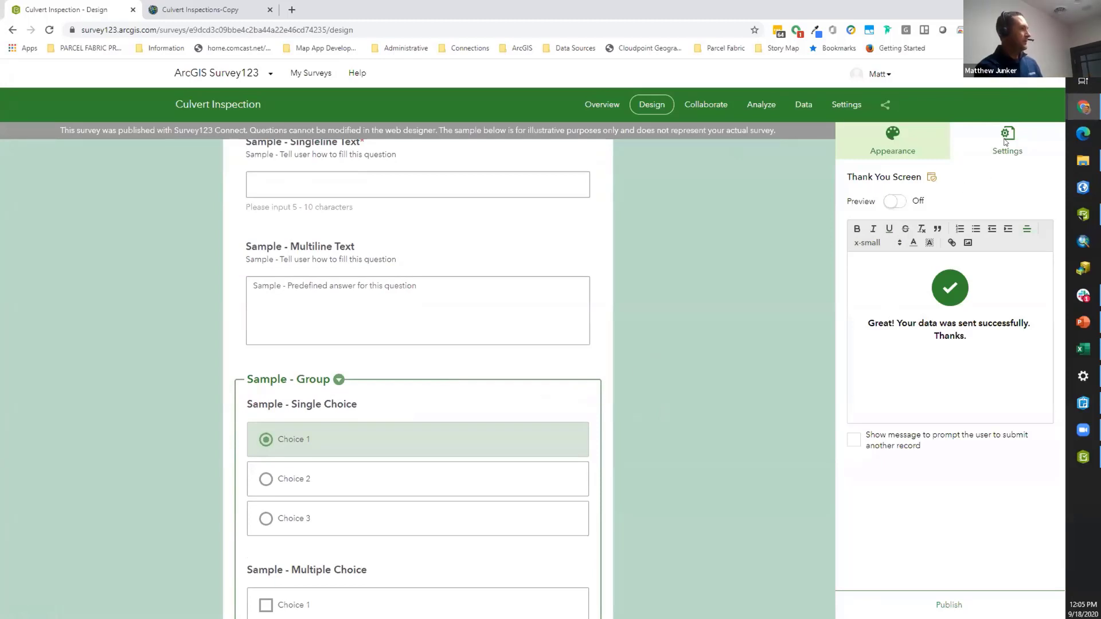
click(913, 148)
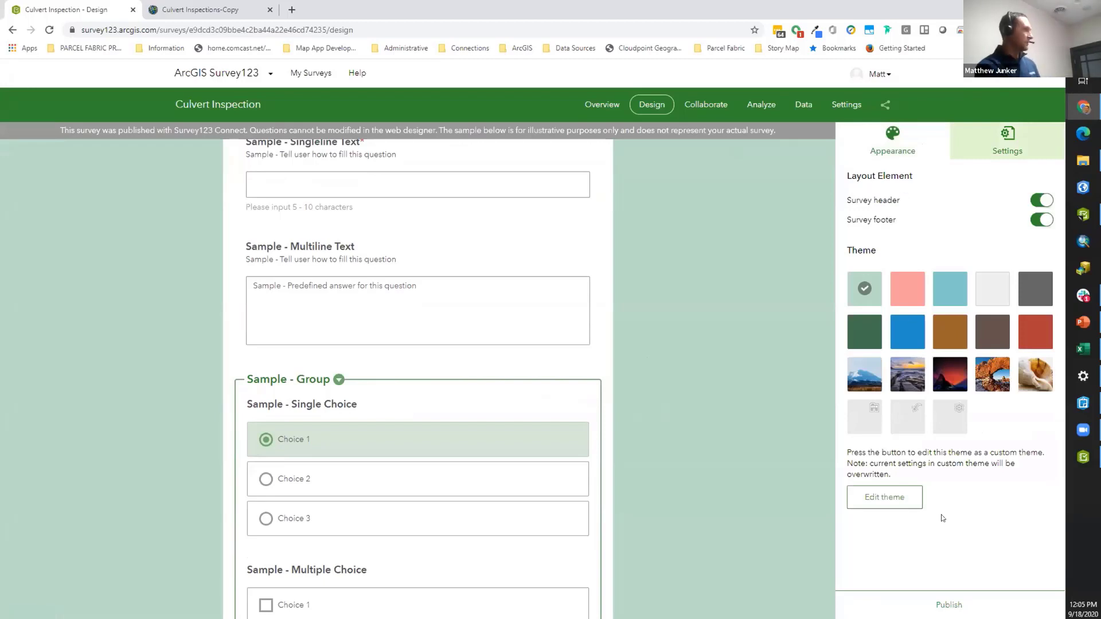
click(599, 112)
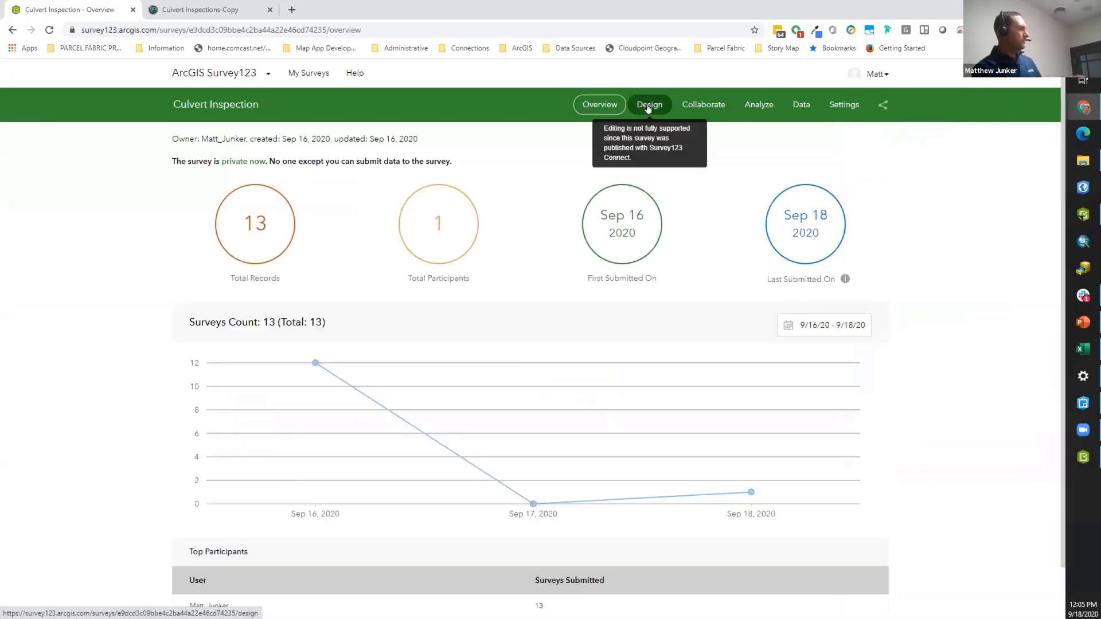
click(648, 106)
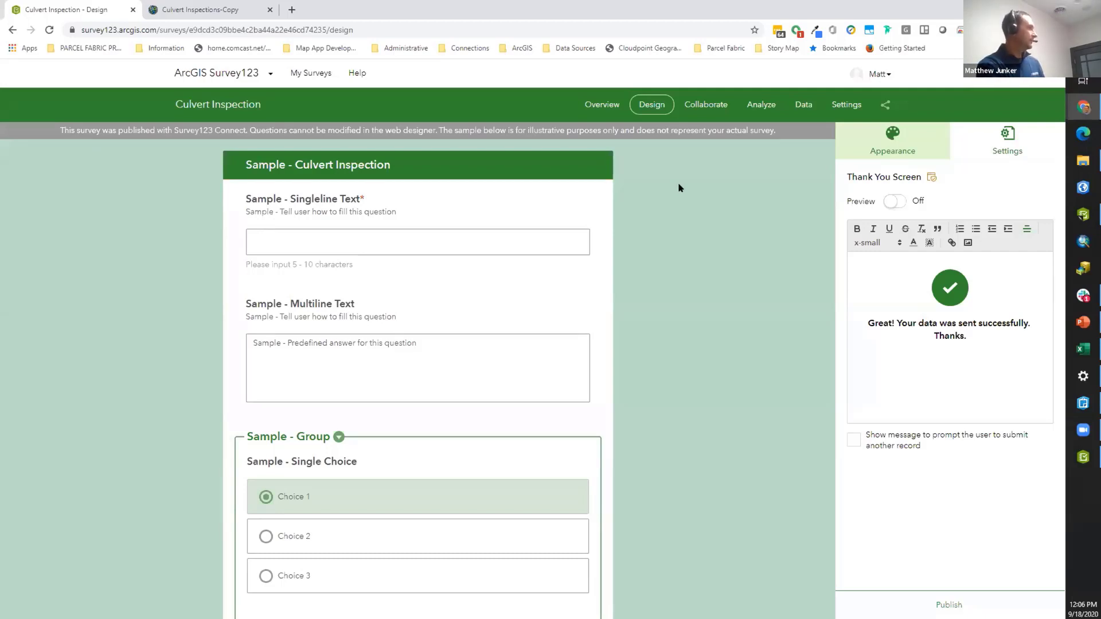
click(697, 108)
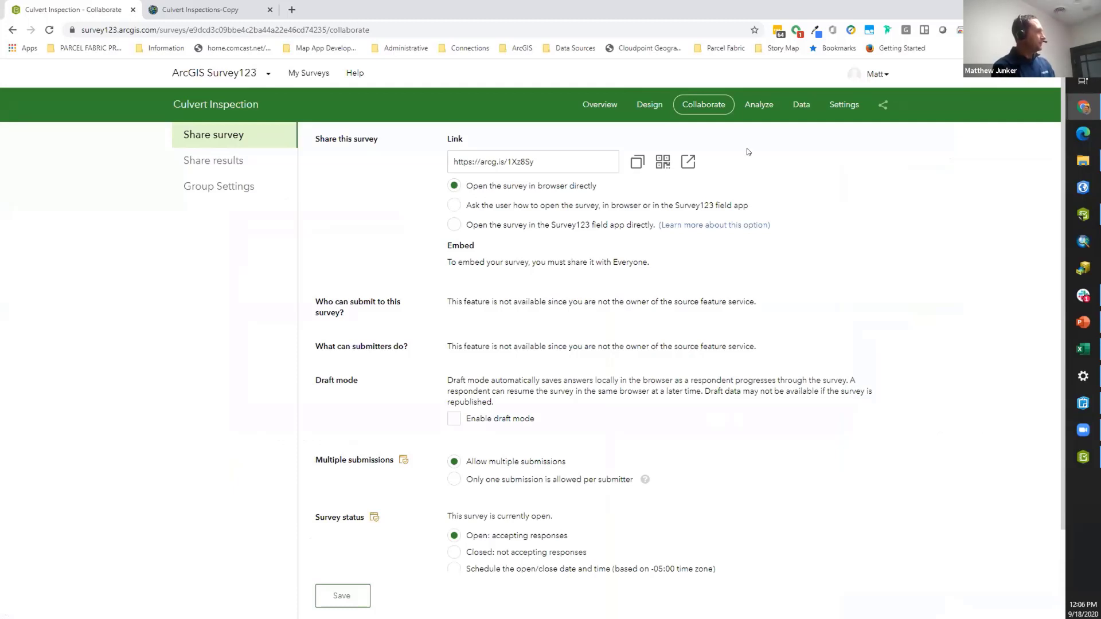
click(748, 109)
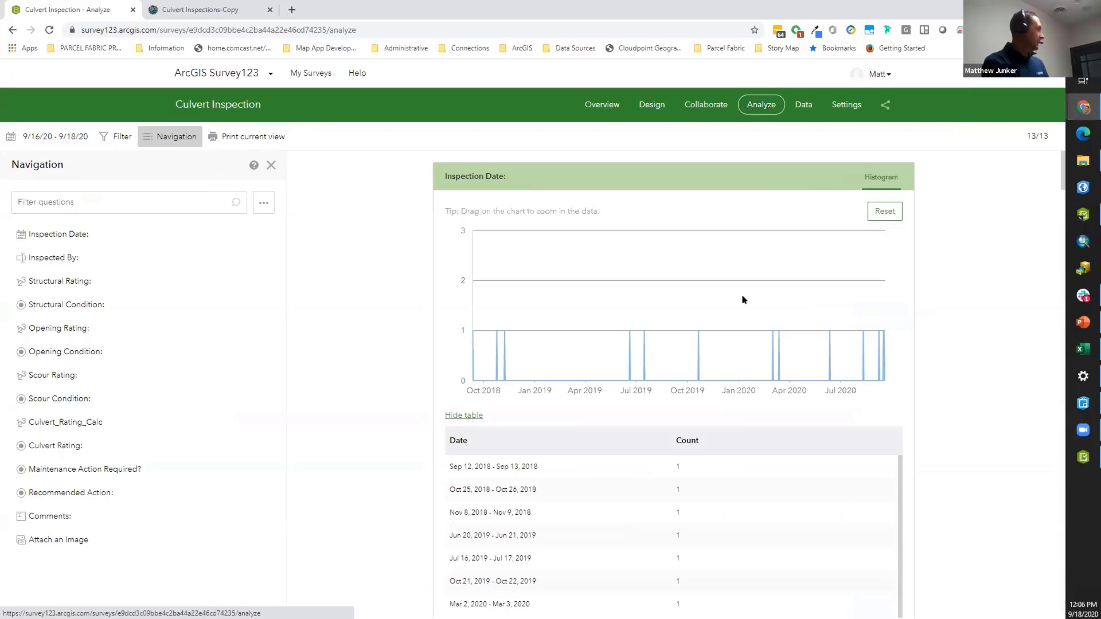
- Scroll past Structural Condition to the Opening Rating chart and stats (min 2, max 9, sum 66)
scroll(468, 405, down, 4)
scroll(469, 404, down, 7)
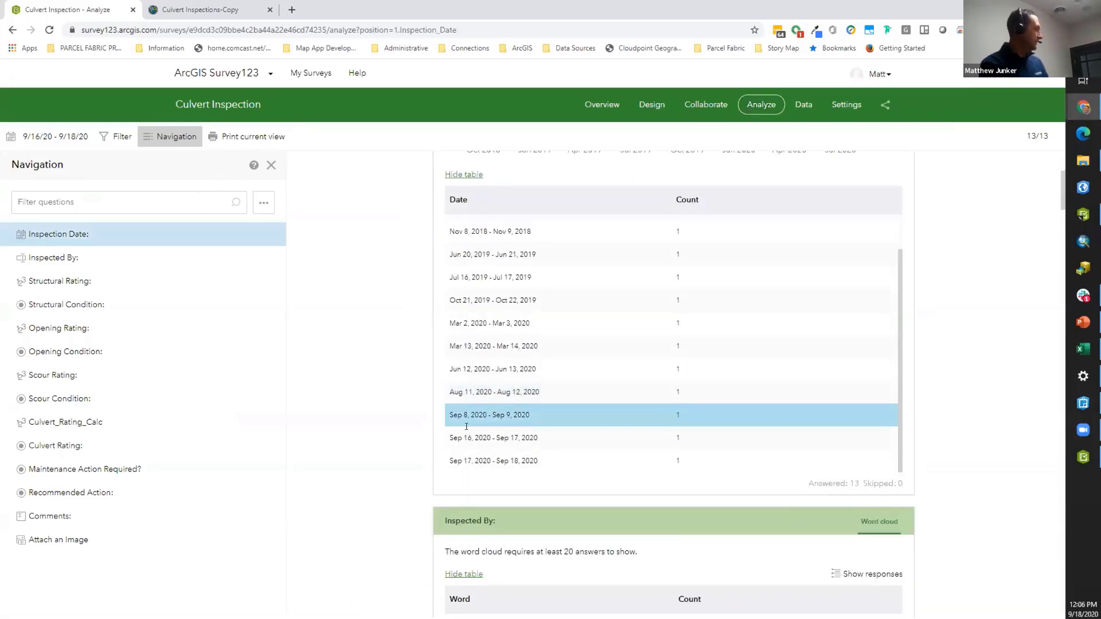
scroll(470, 455, down, 3)
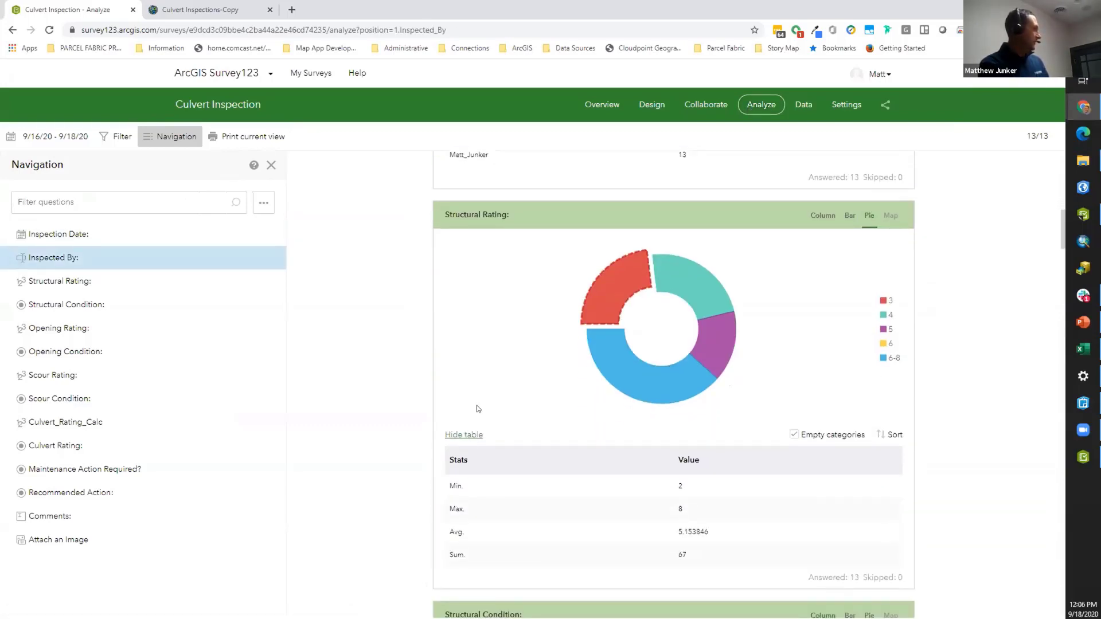
scroll(476, 390, down, 5)
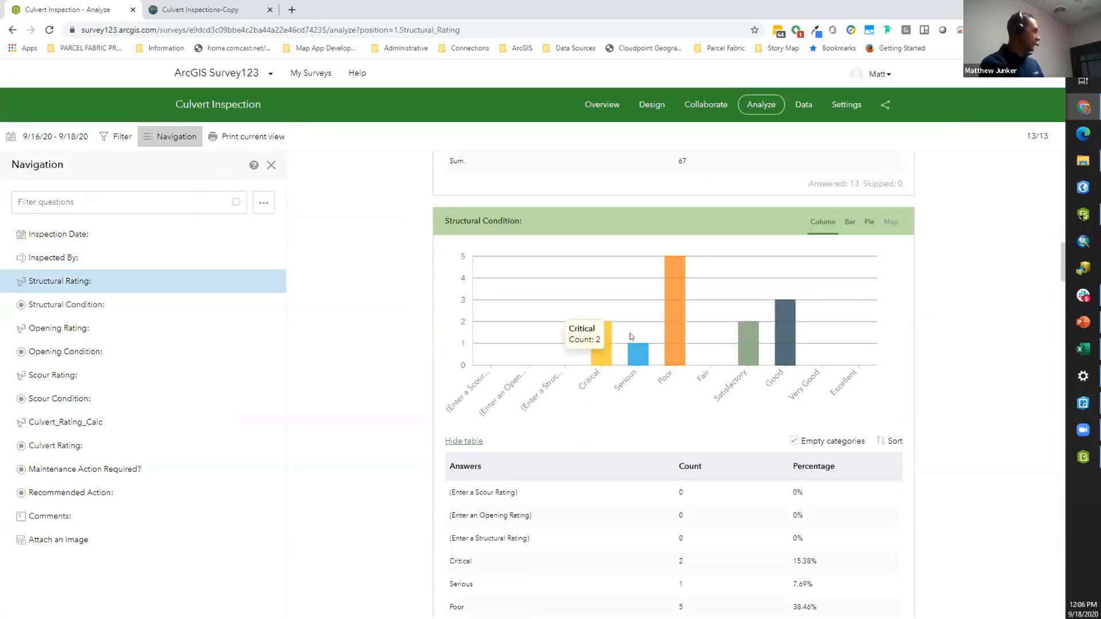
mouse_move(666, 300)
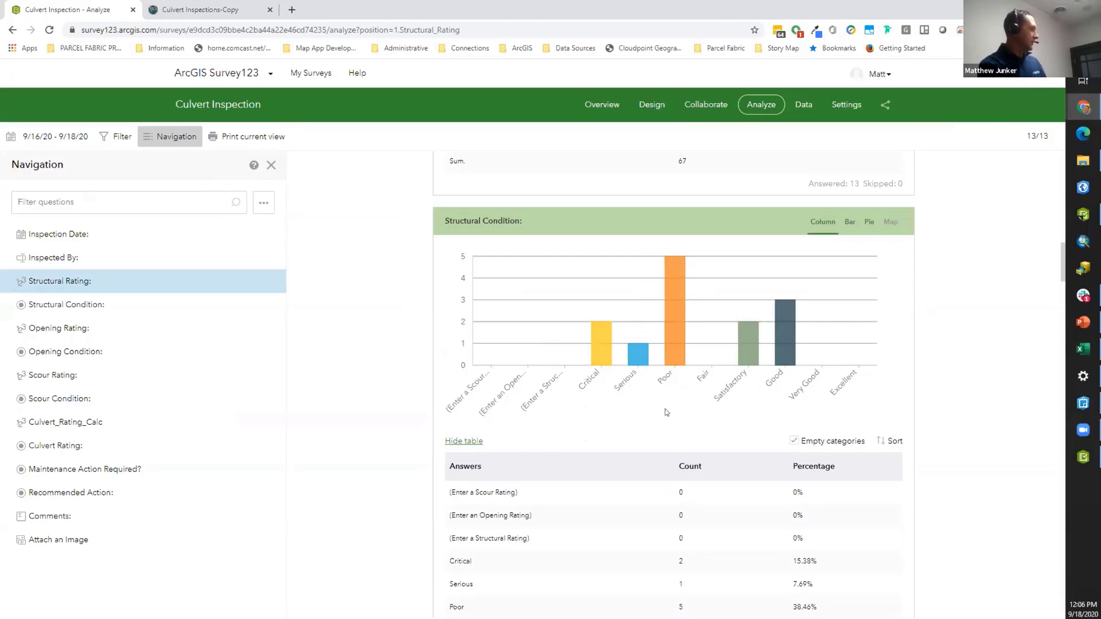
scroll(663, 413, down, 1)
scroll(664, 413, down, 10)
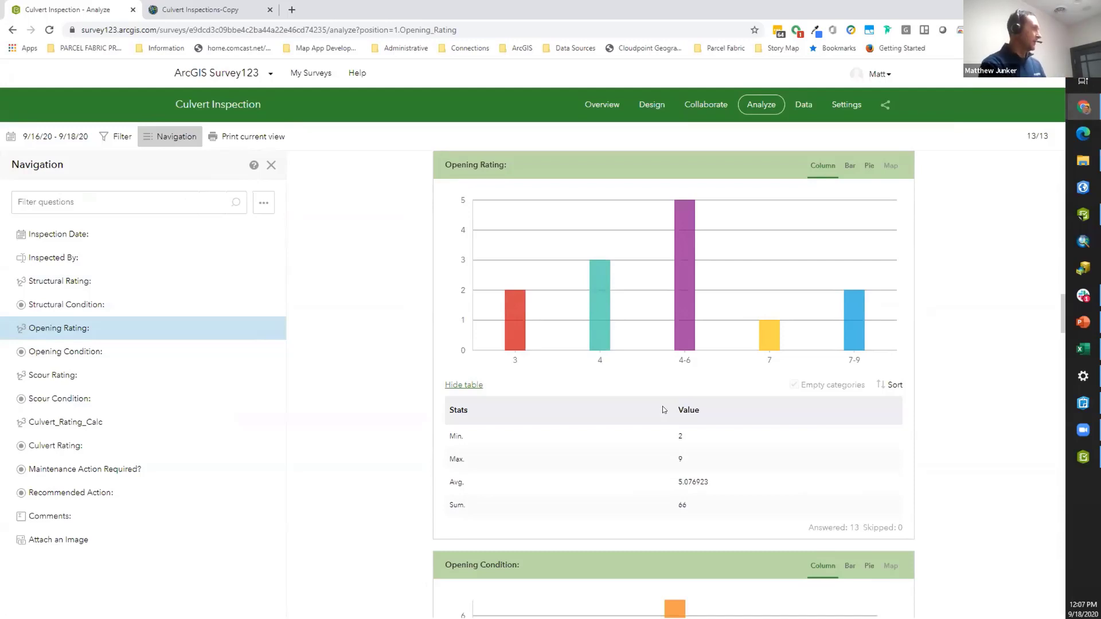
mouse_move(768, 335)
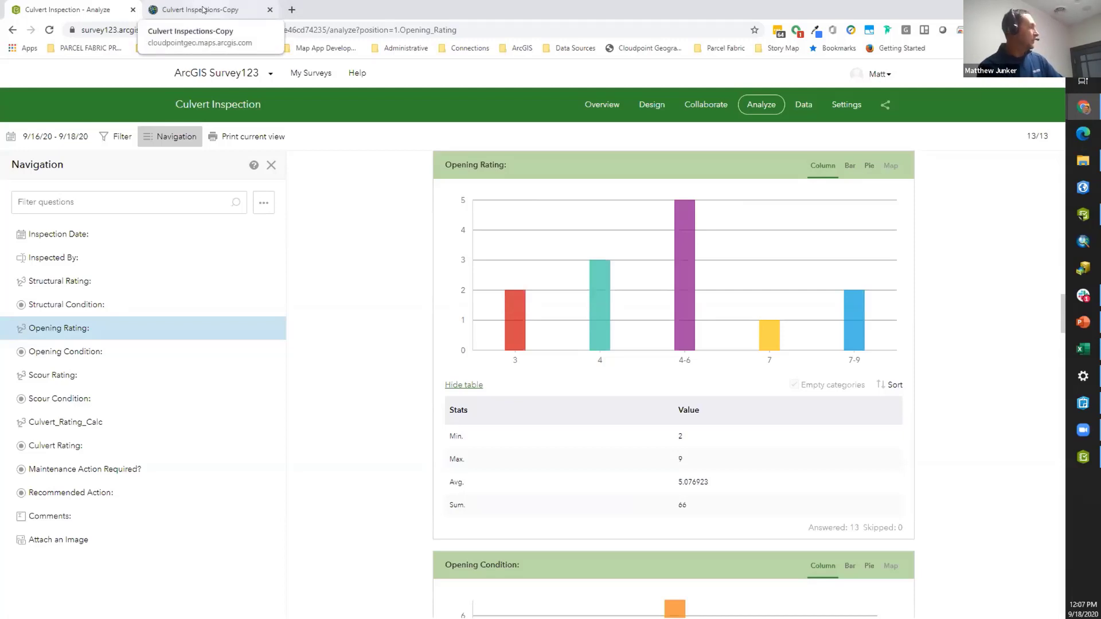
- In the Culvert Inspections-Copy map, turn on the Culverts-Months From Last Inspected layer
click(203, 9)
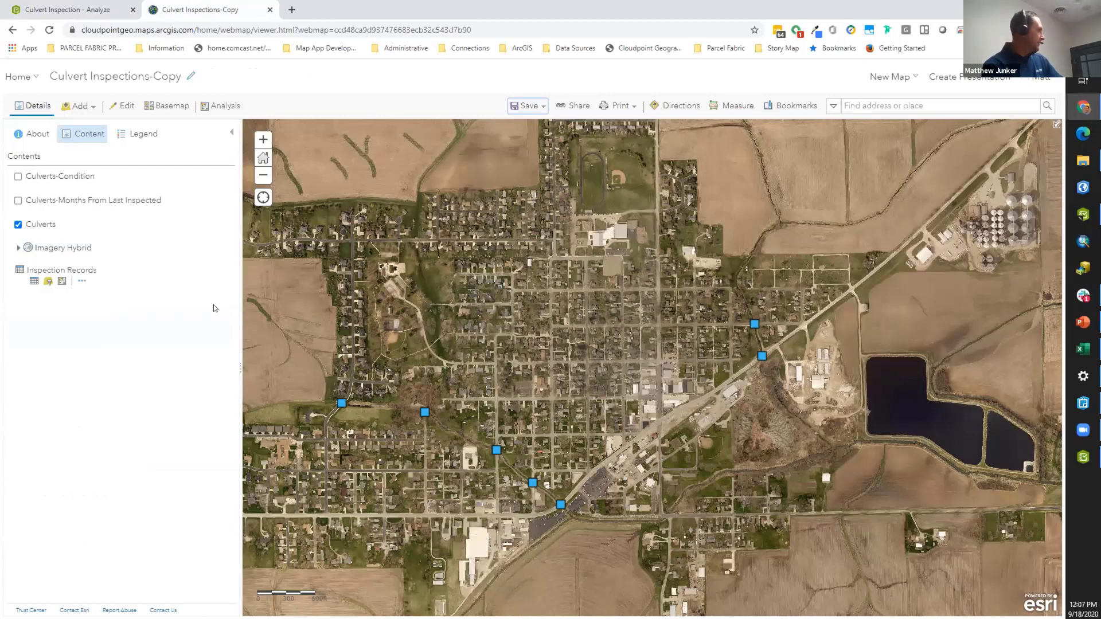
mouse_move(50, 224)
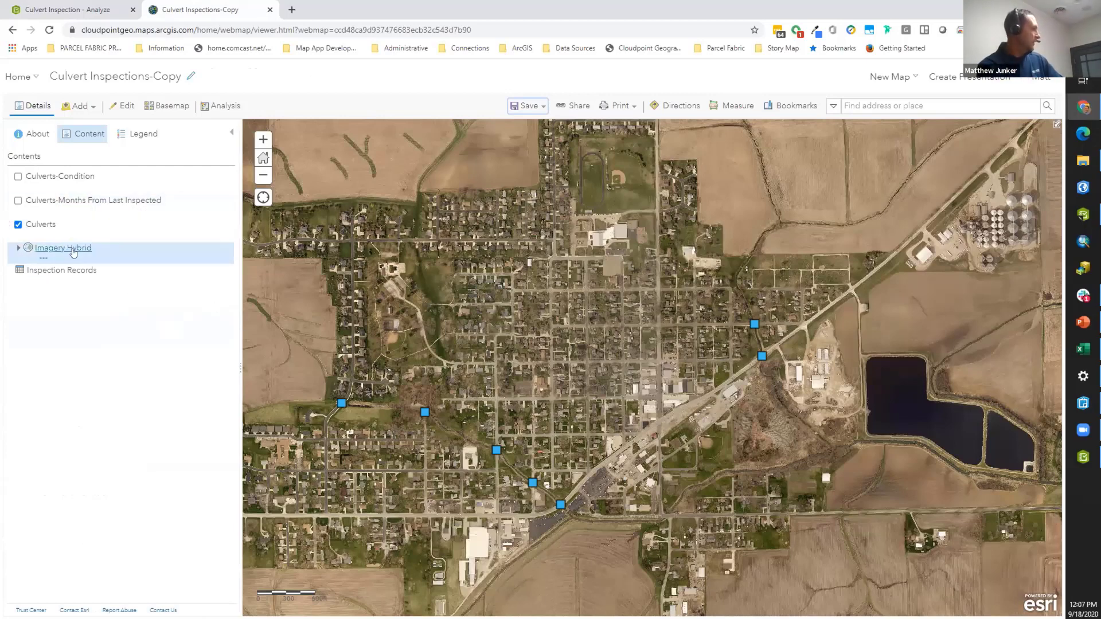
mouse_move(61, 283)
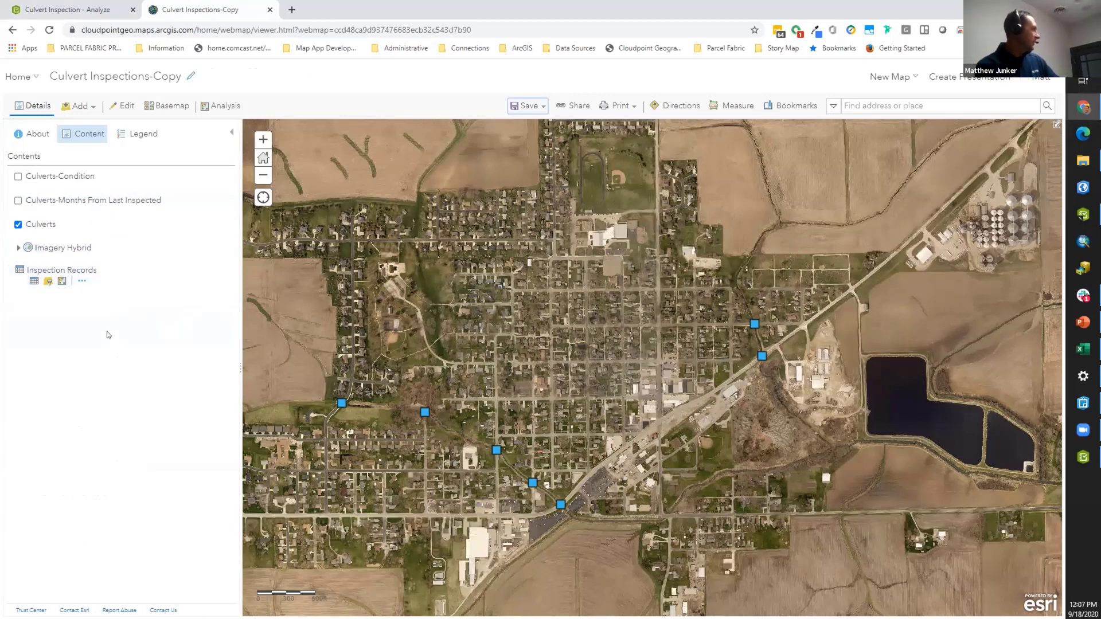
mouse_move(80, 236)
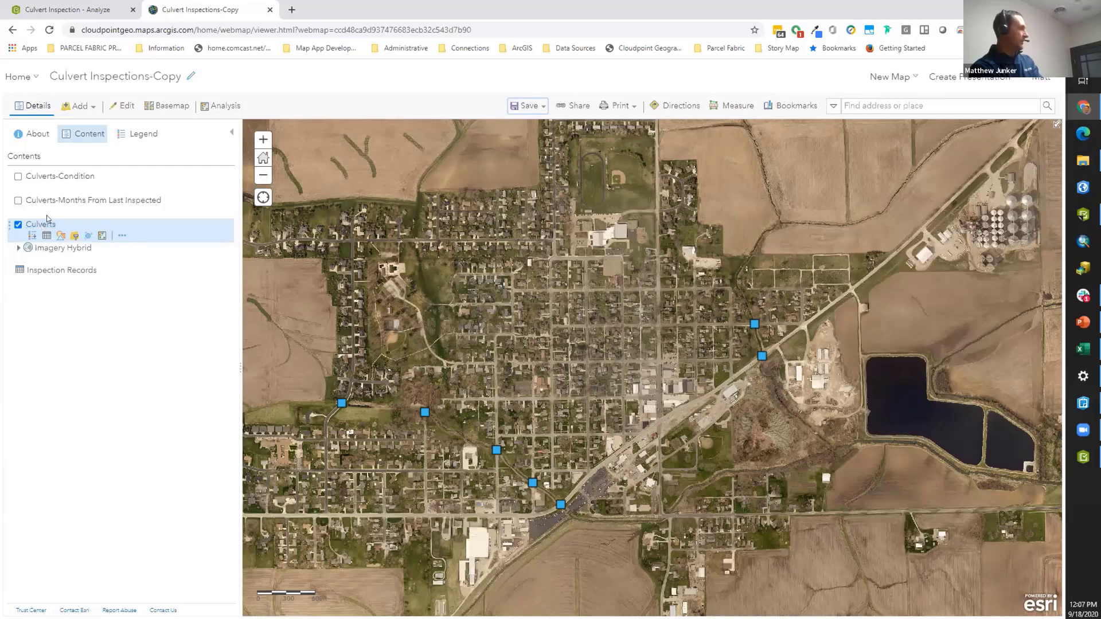
mouse_move(10, 199)
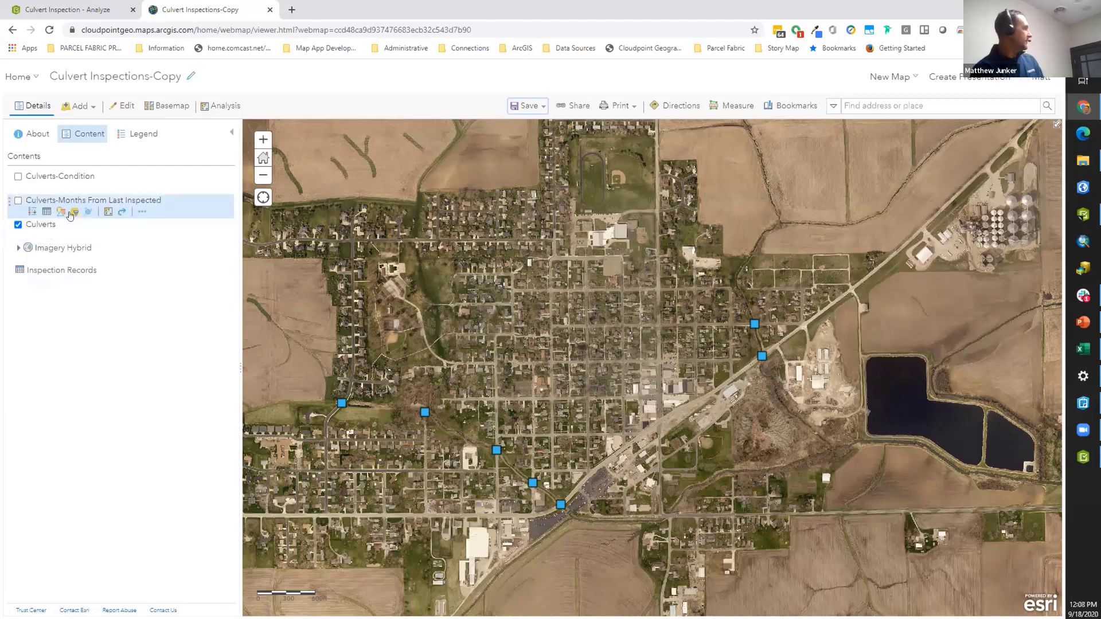
click(18, 201)
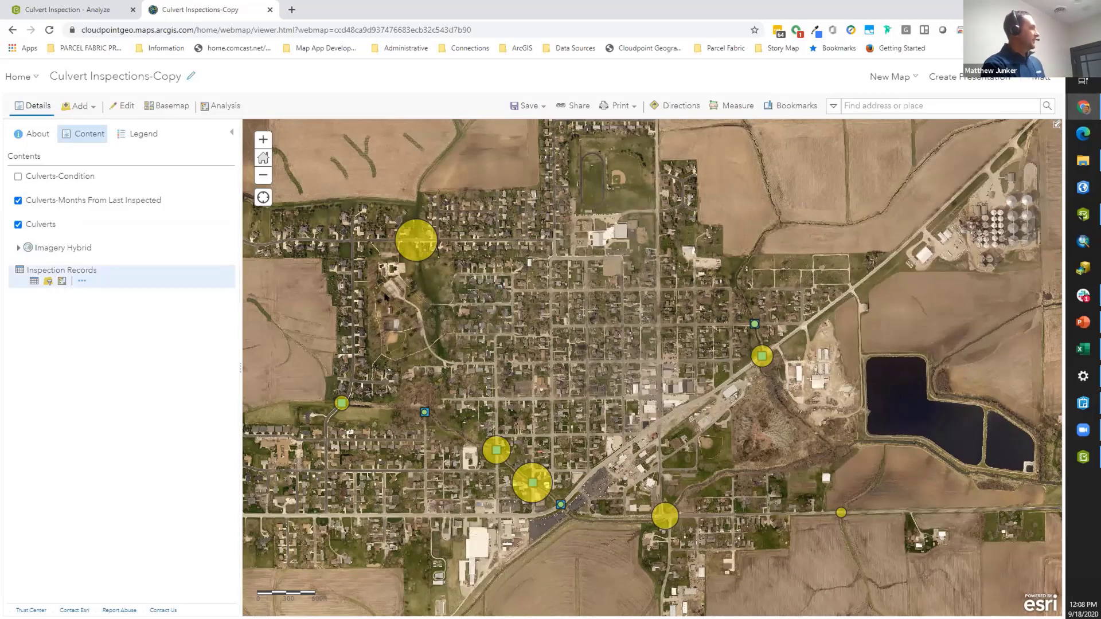
click(415, 248)
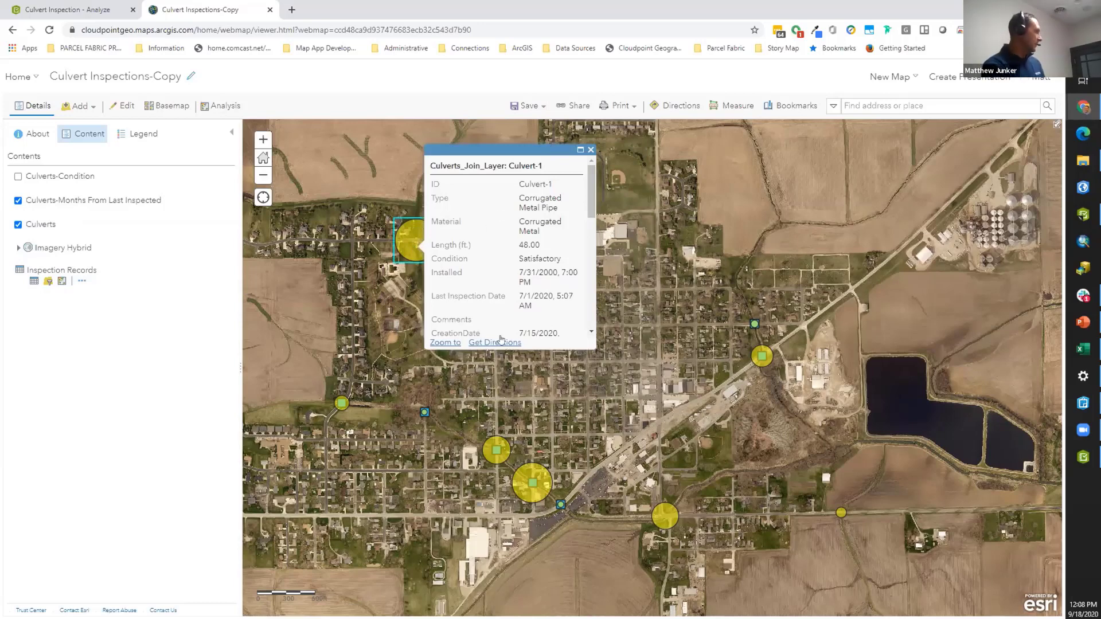
drag(591, 217, 591, 327)
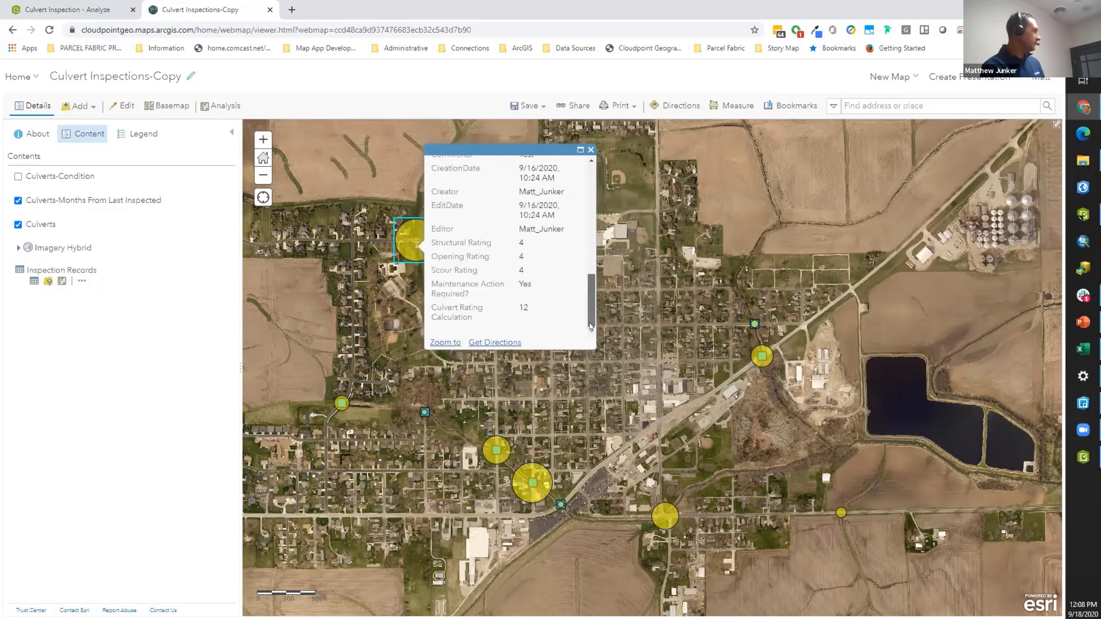
scroll(509, 238, up, 5)
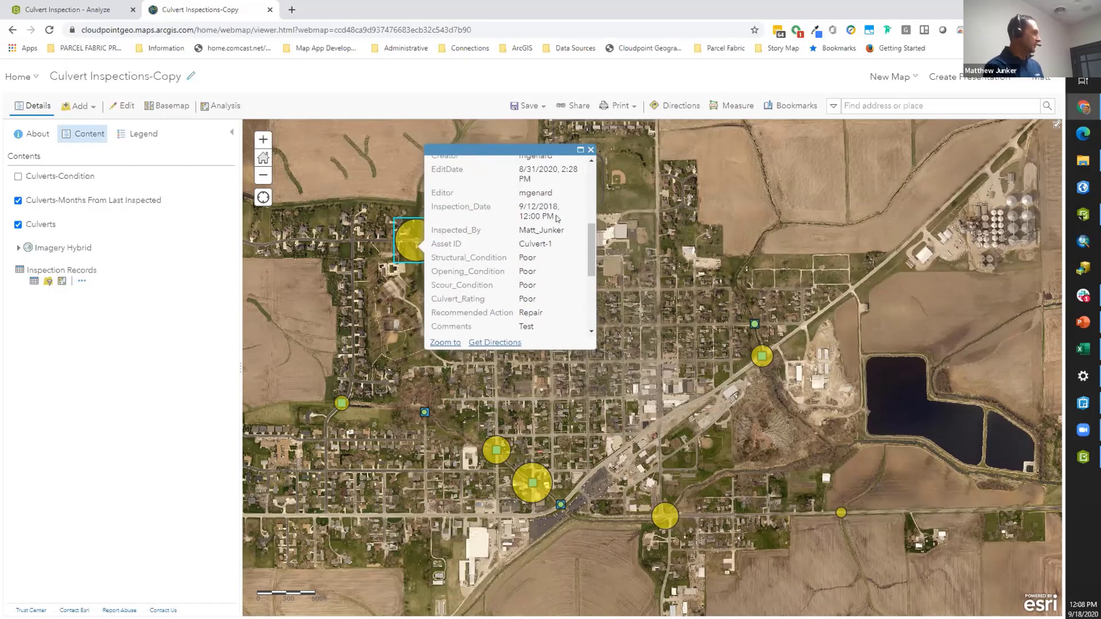
click(590, 151)
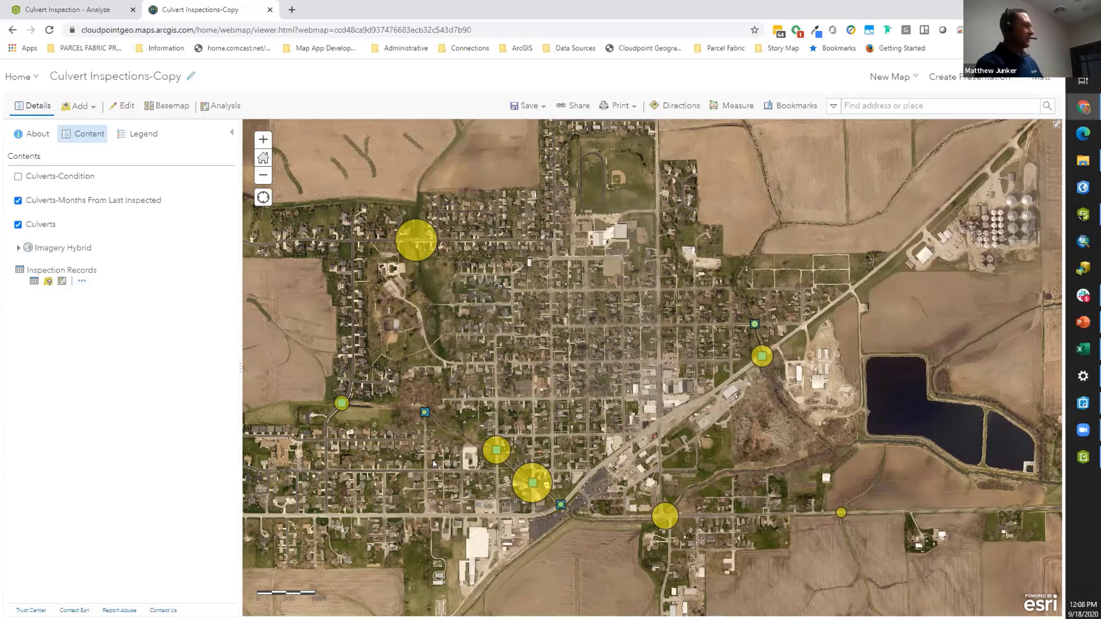
- Hide Culverts-Months From Last Inspected, turn on Culverts-Condition and display its legend classes
mouse_move(36, 181)
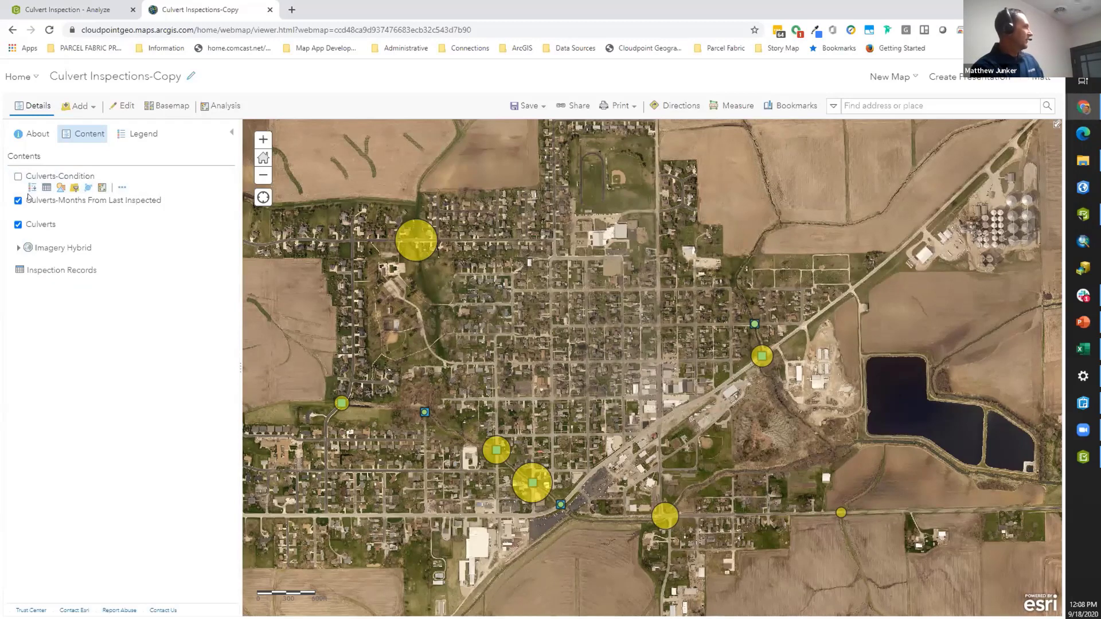
click(18, 200)
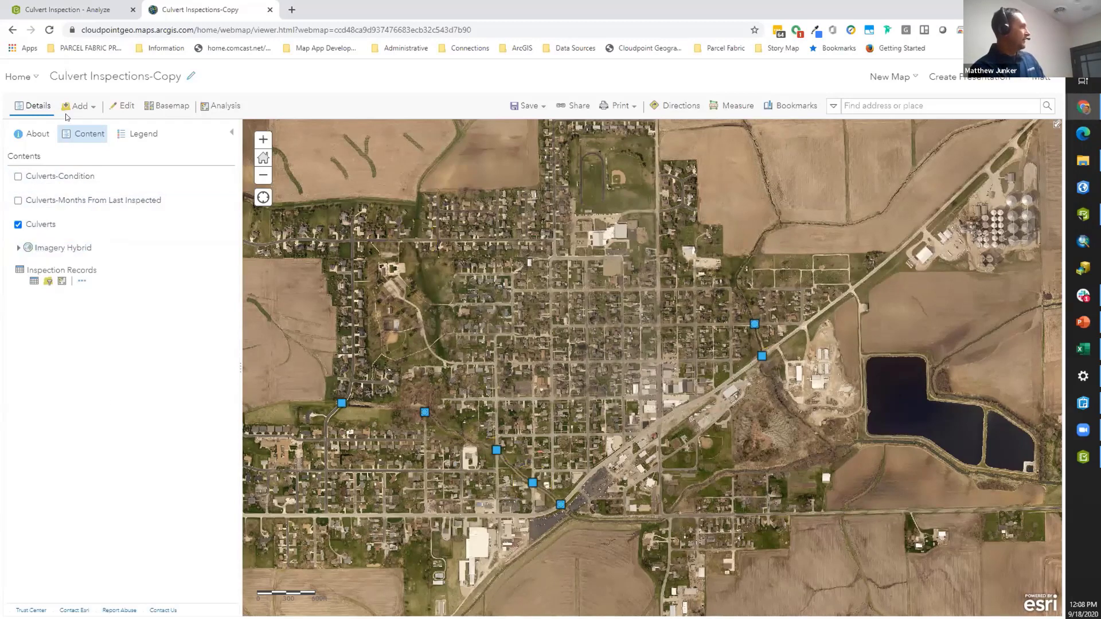
mouse_move(20, 178)
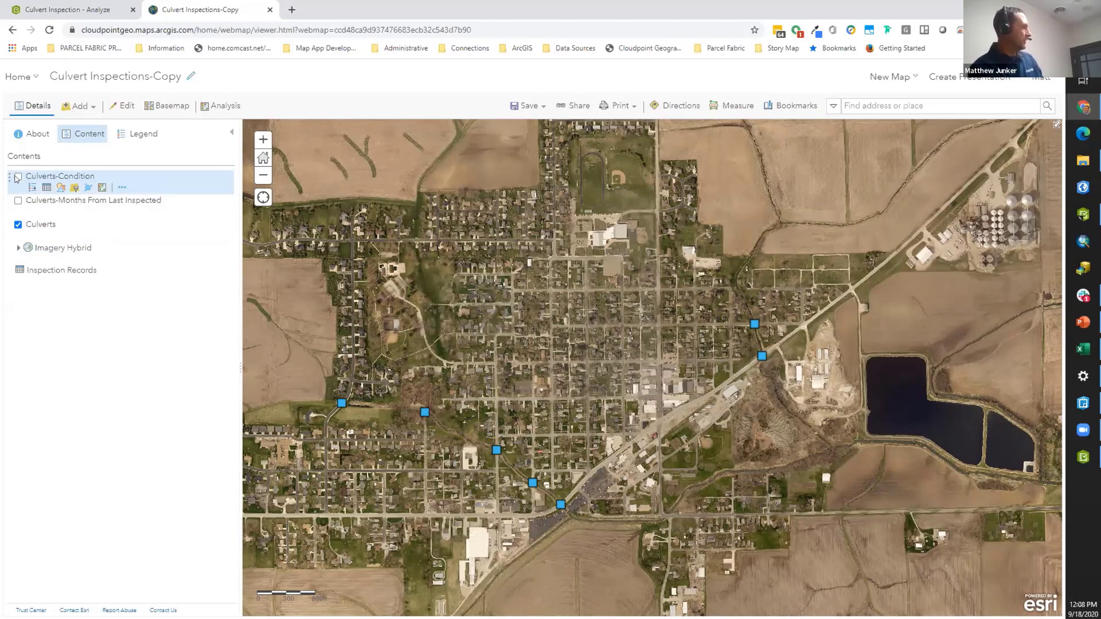
click(18, 177)
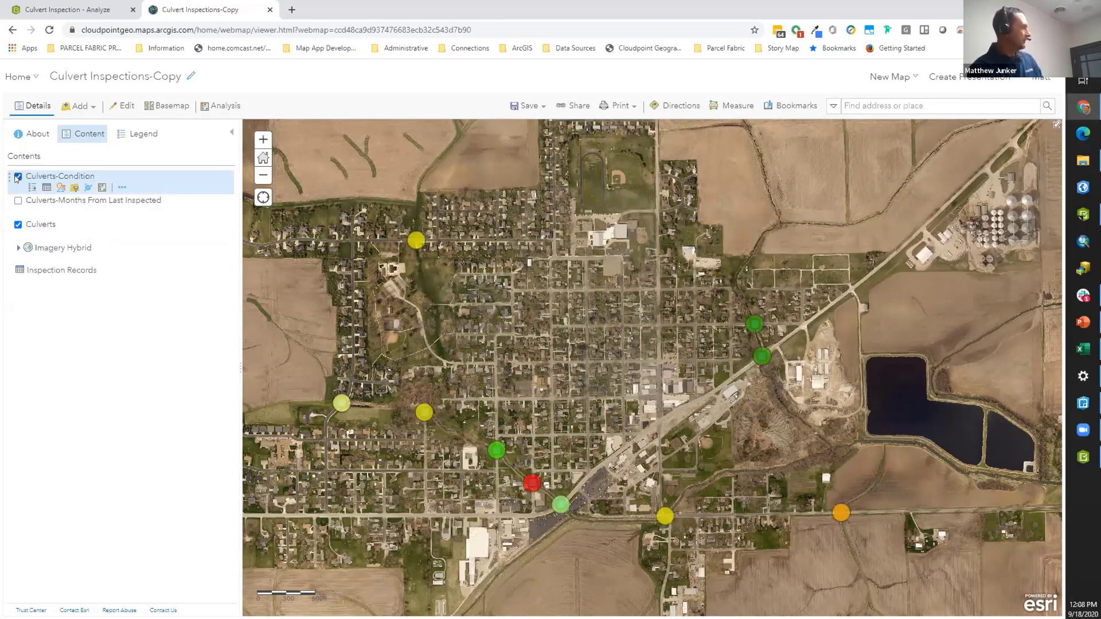
click(98, 190)
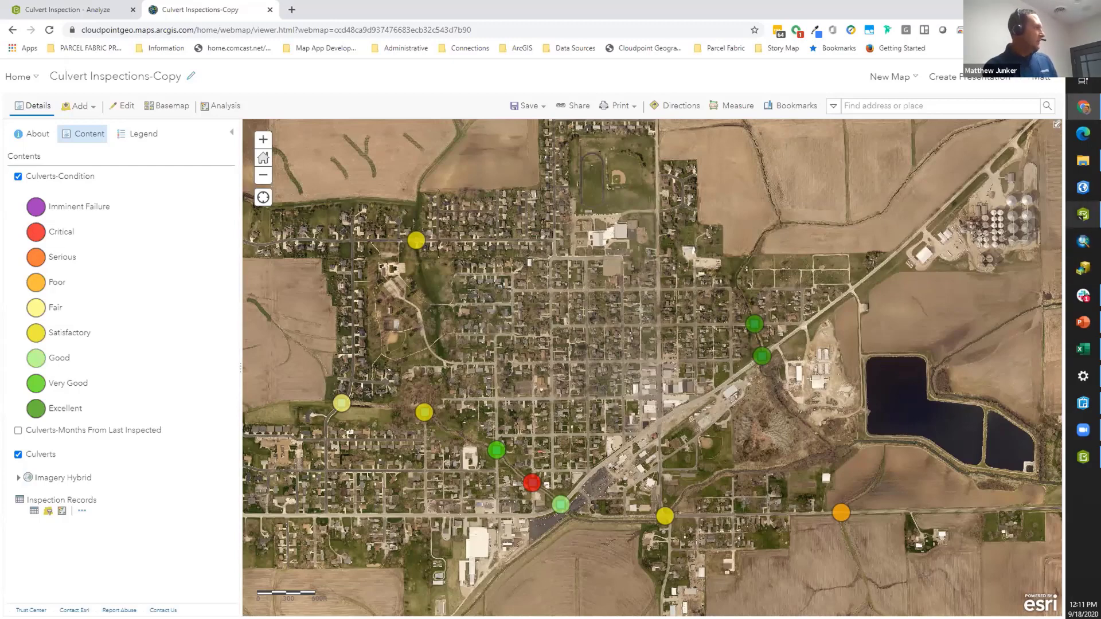
click(1082, 214)
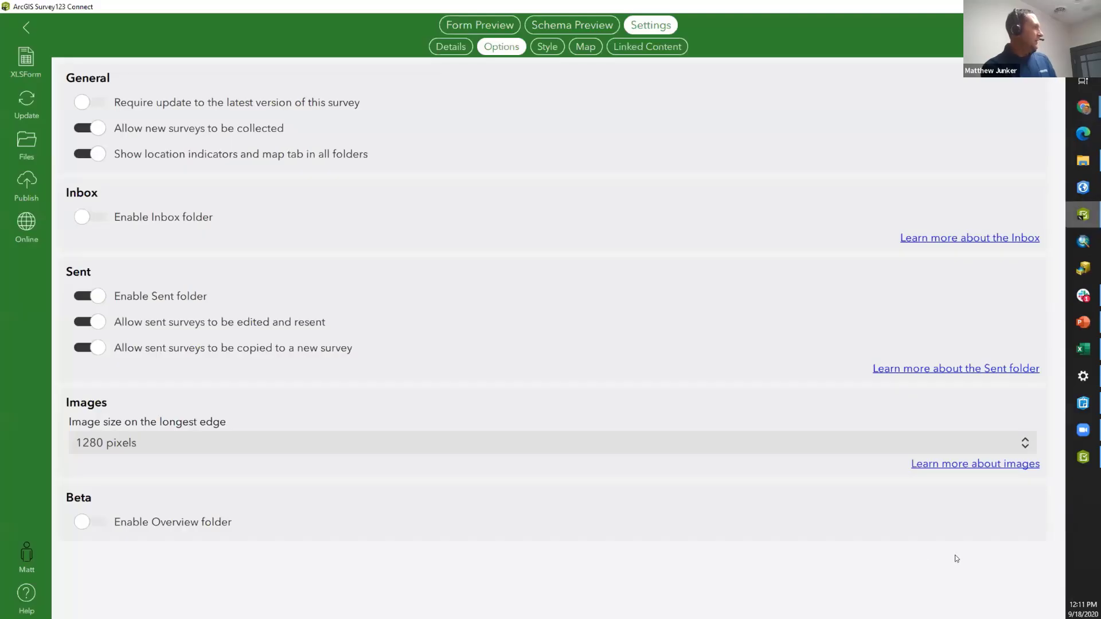
click(25, 29)
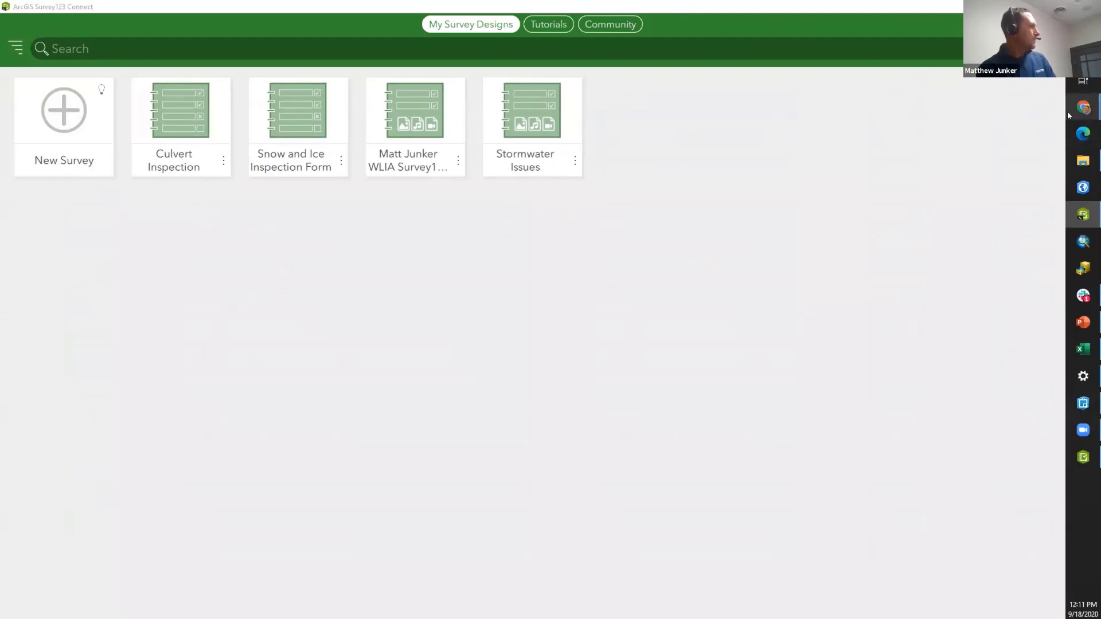
- From the Culvert Inspection Analyze tab, go to Settings > Webhooks and add a new webhook
key(alt+Tab)
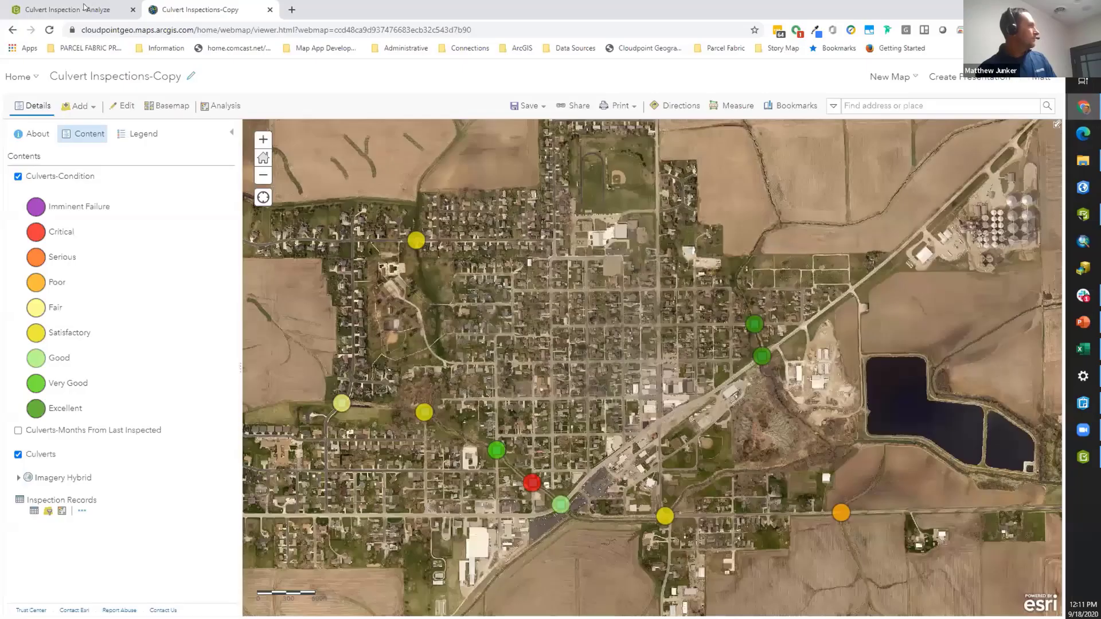
key(ctrl+shift+Tab)
click(840, 109)
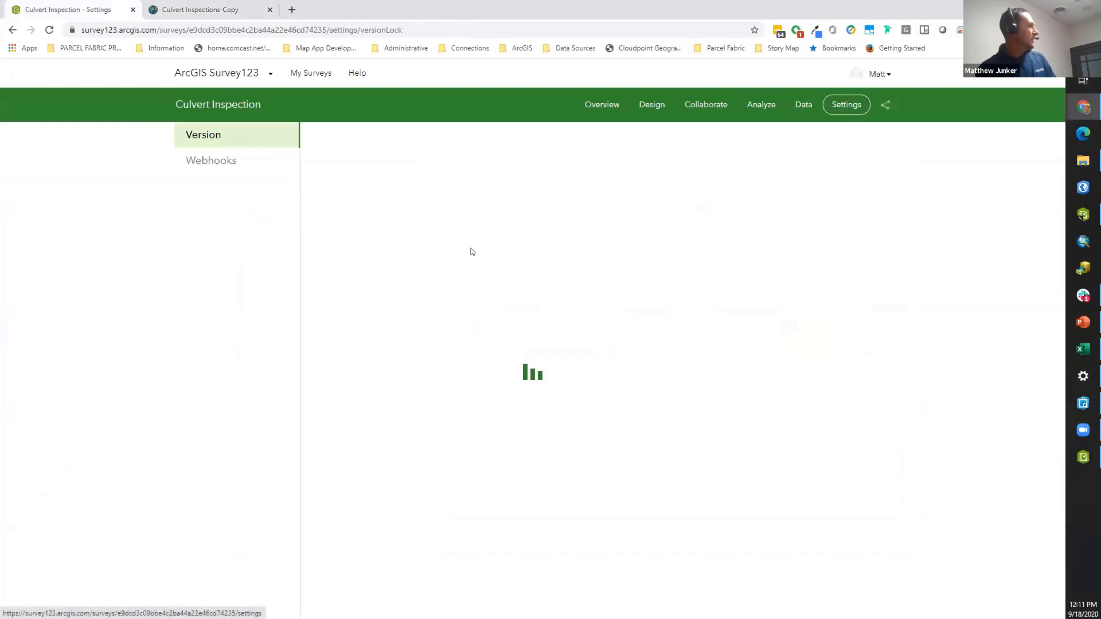
click(193, 163)
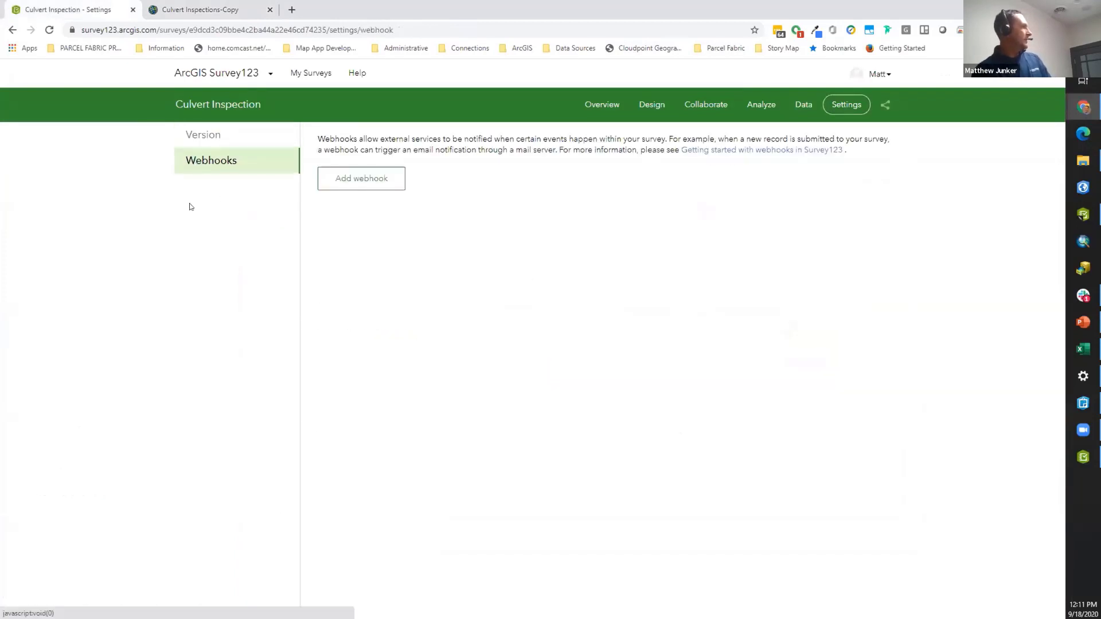
click(362, 191)
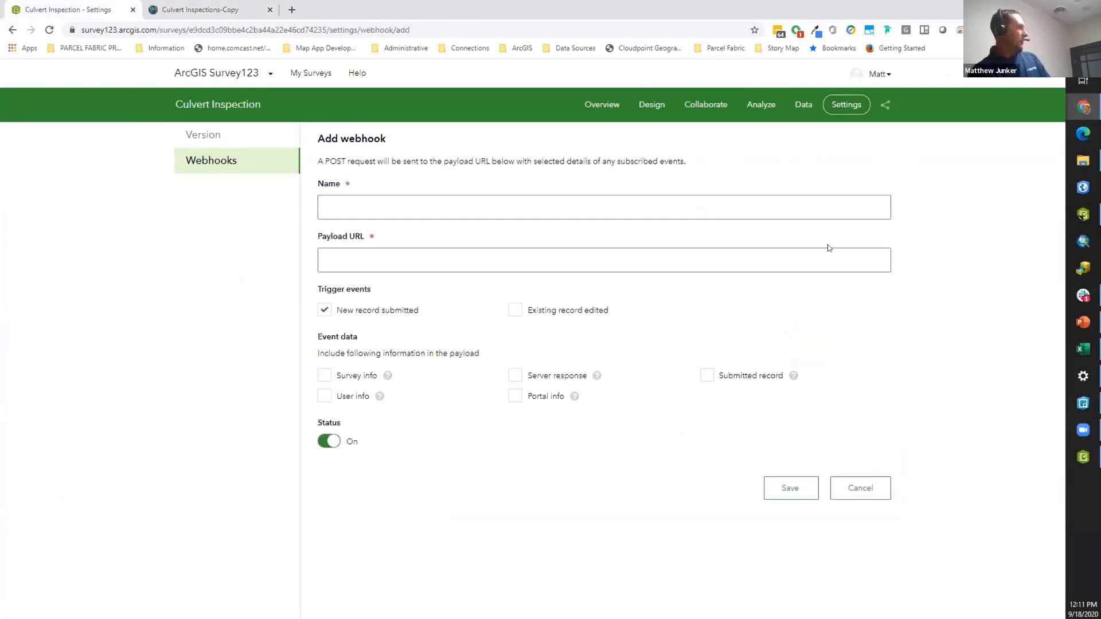